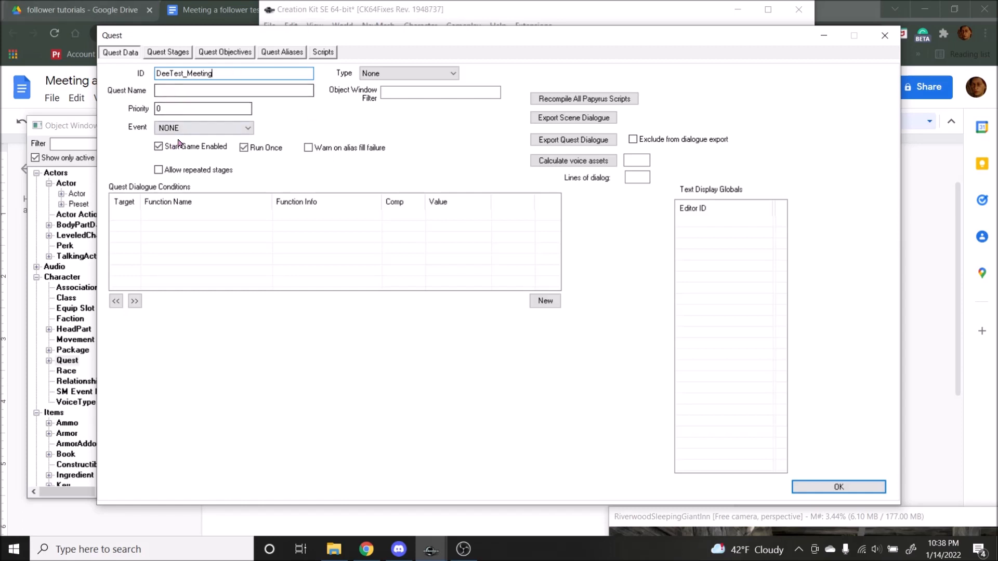
Step: Set the quest's priority to 60 and disable Run Once
left_click_drag(184, 108, 97, 102)
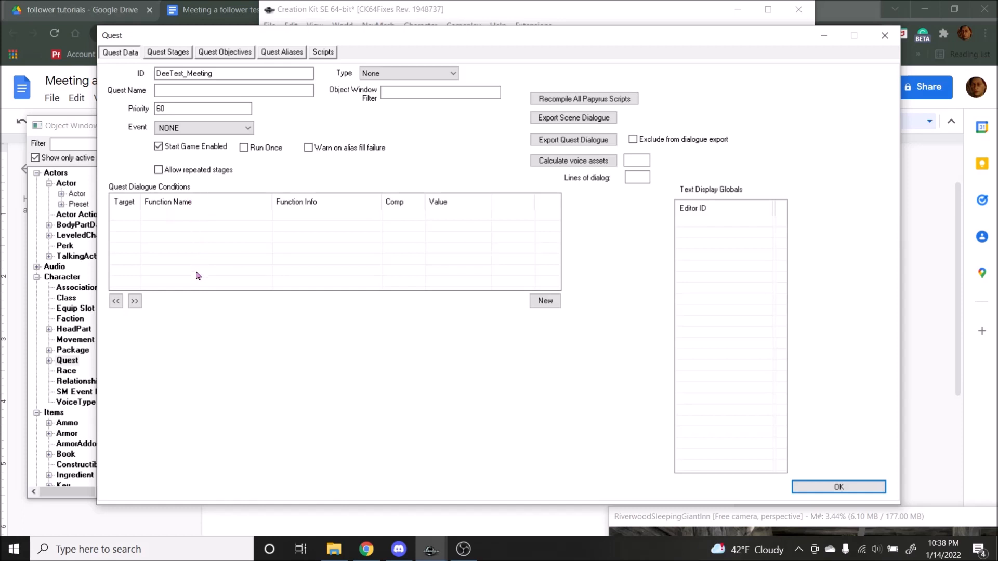
Step: Add a quest dialogue condition using GetIsID with the actor DeeTestActor, run on Subject, equal to 1
right_click(224, 227)
left_click(261, 238)
left_click(268, 287)
left_click(239, 334)
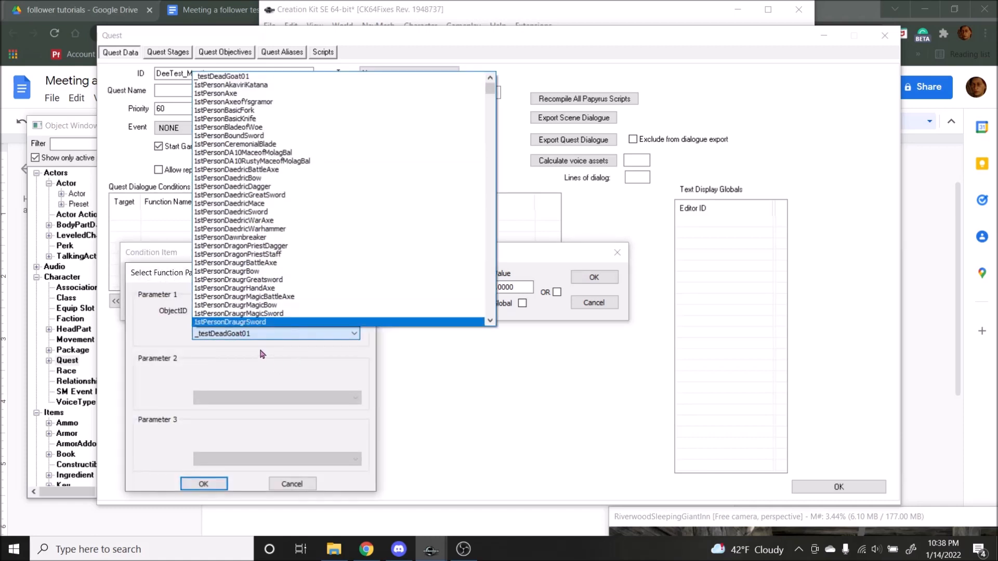
type("dee")
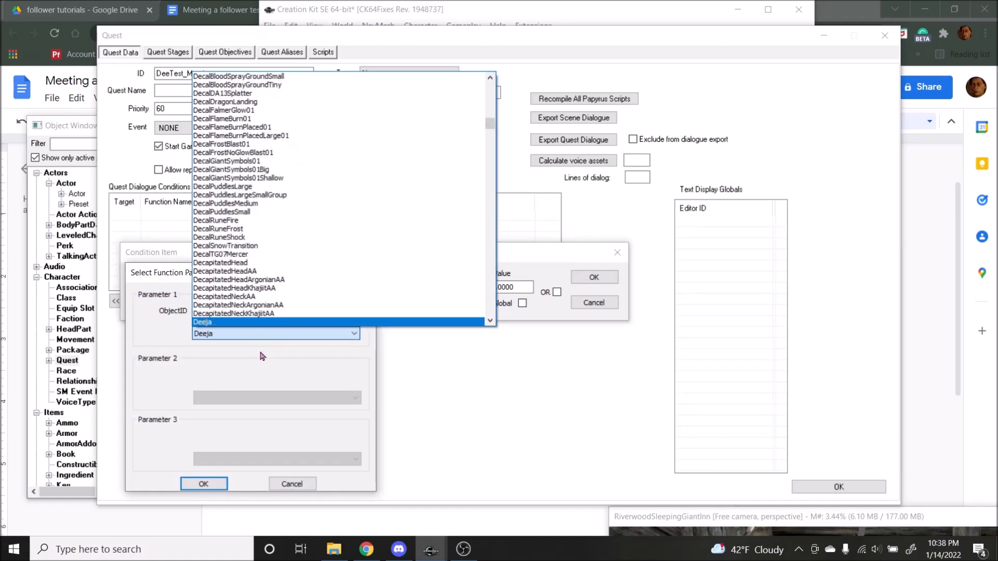
type("tActor")
key("Return")
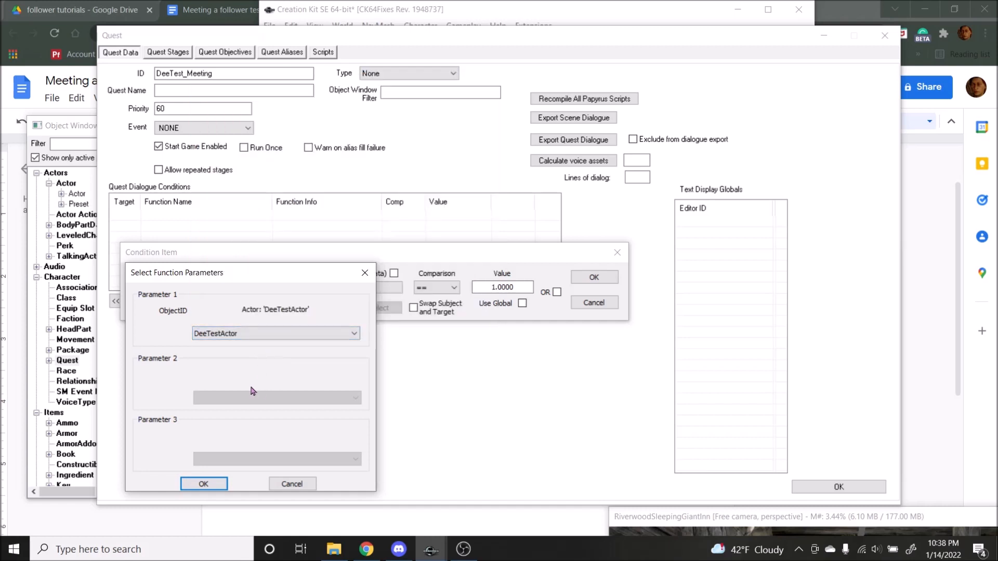
left_click_drag(217, 281, 460, 226)
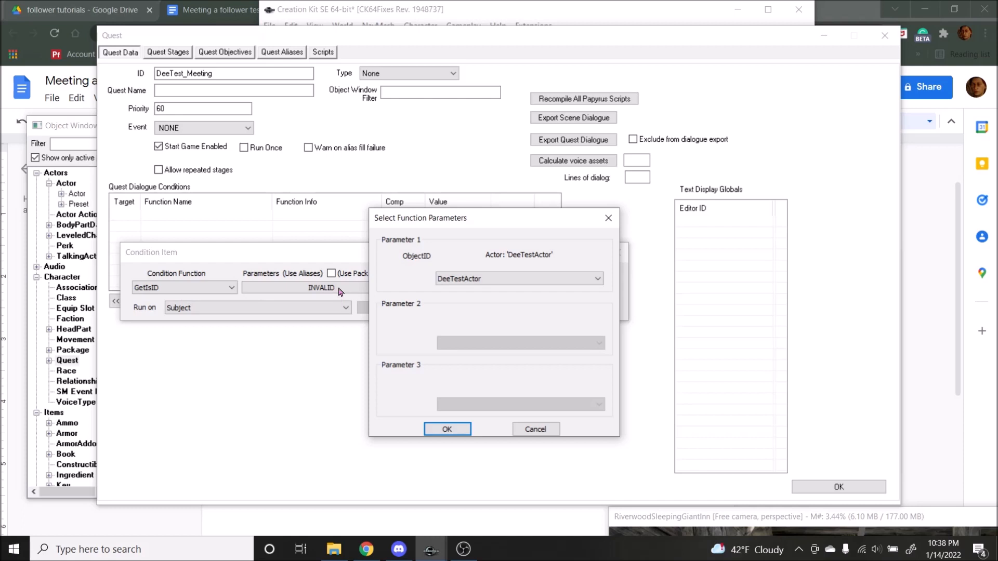
left_click(474, 279)
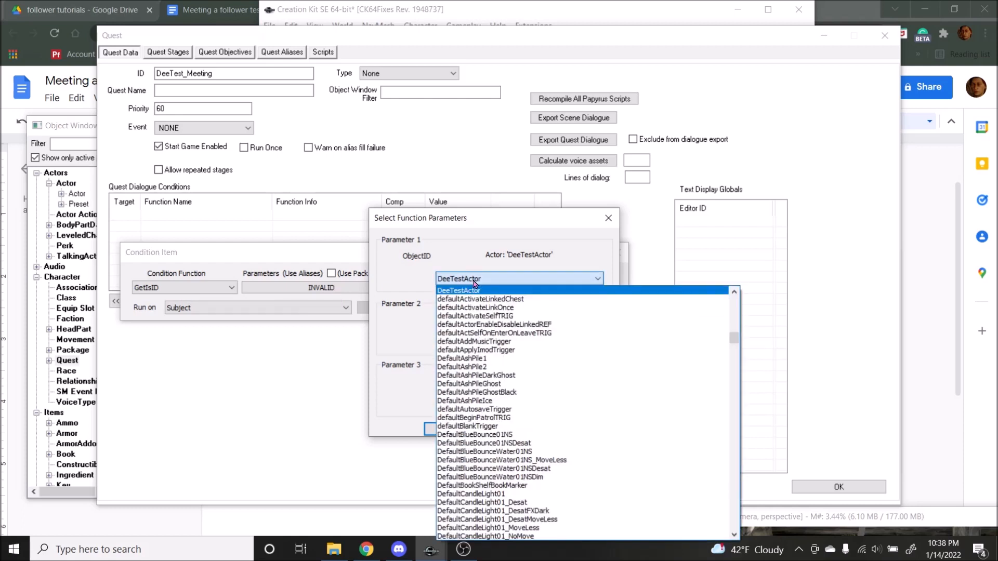
left_click(474, 279)
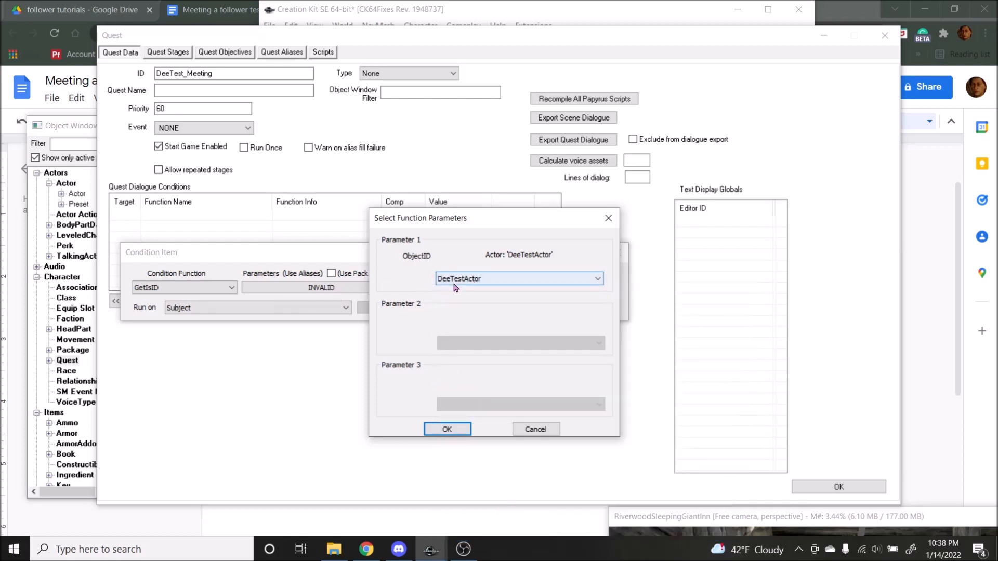
left_click(448, 429)
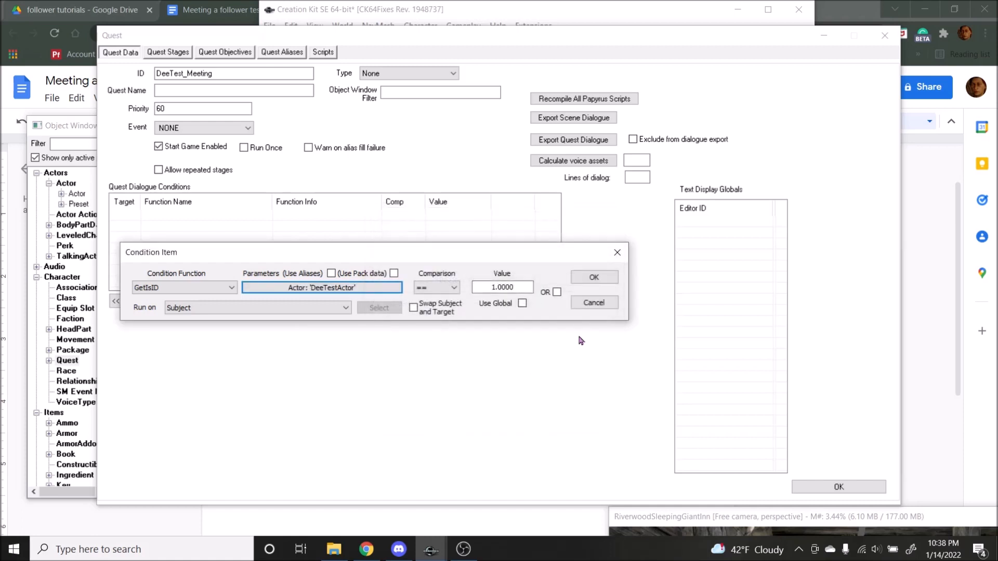
left_click(591, 276)
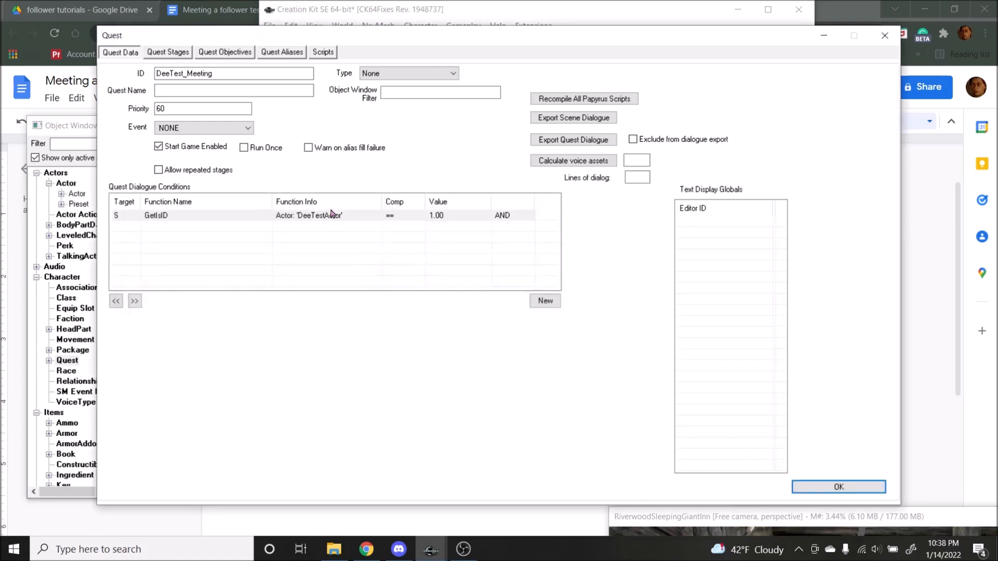
left_click(256, 219)
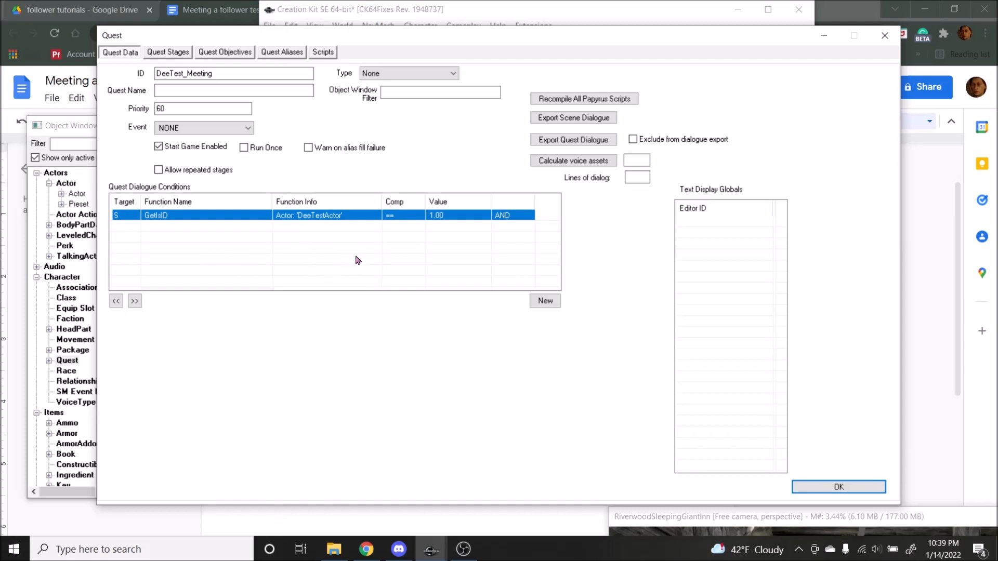
right_click(319, 241)
left_click(347, 253)
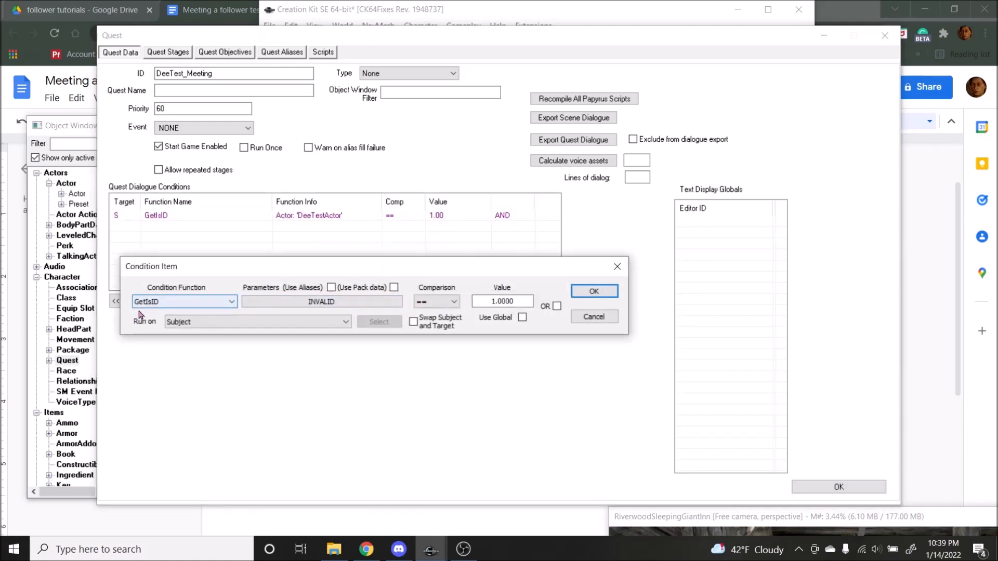
left_click(193, 301)
type("getq")
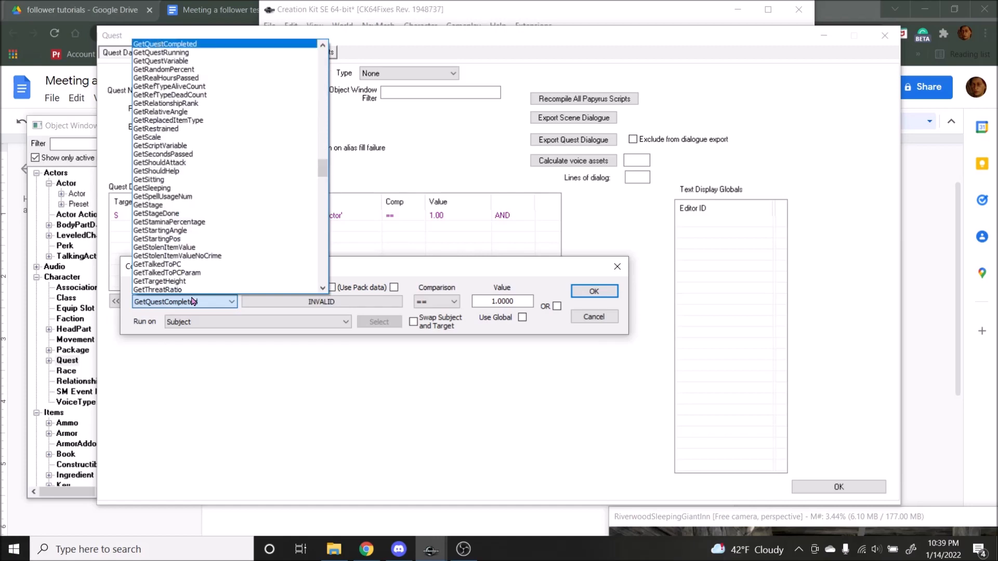
left_click(231, 305)
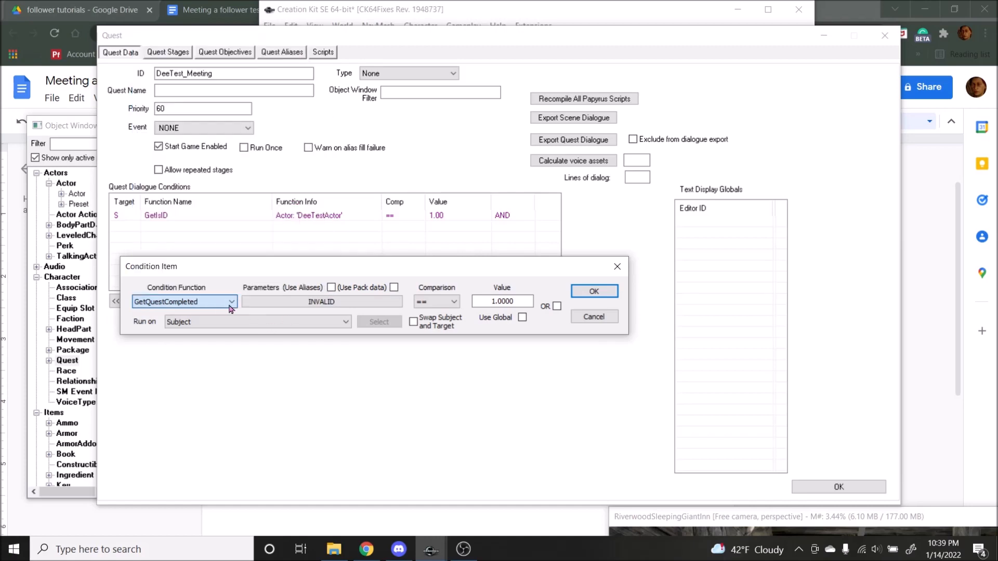
left_click(321, 302)
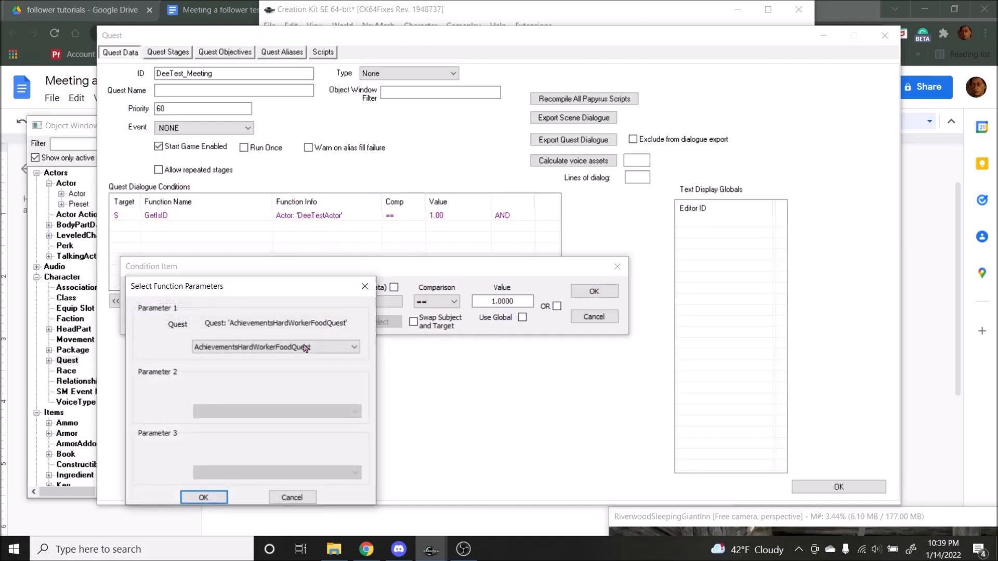
left_click(244, 347)
key("s")
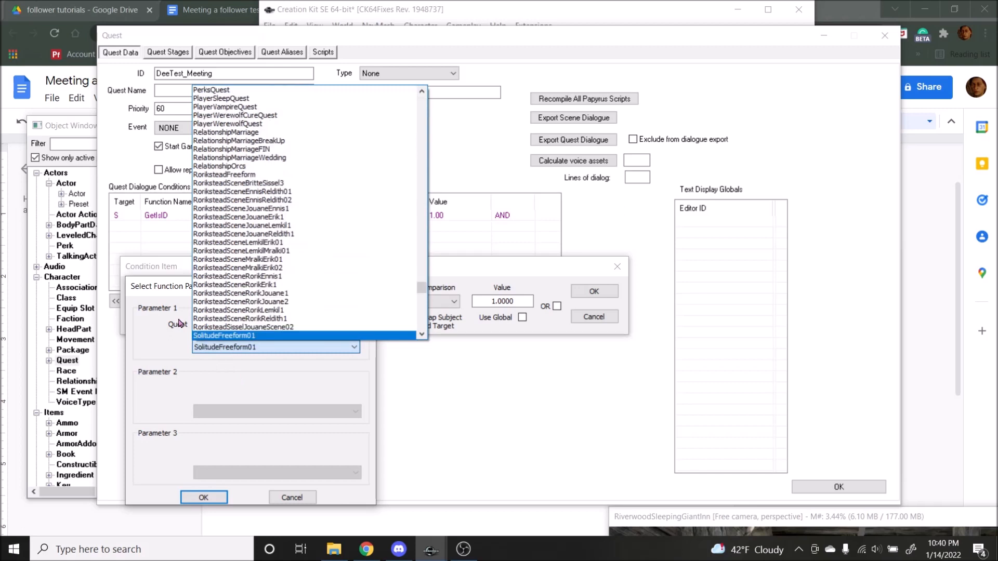
key("d")
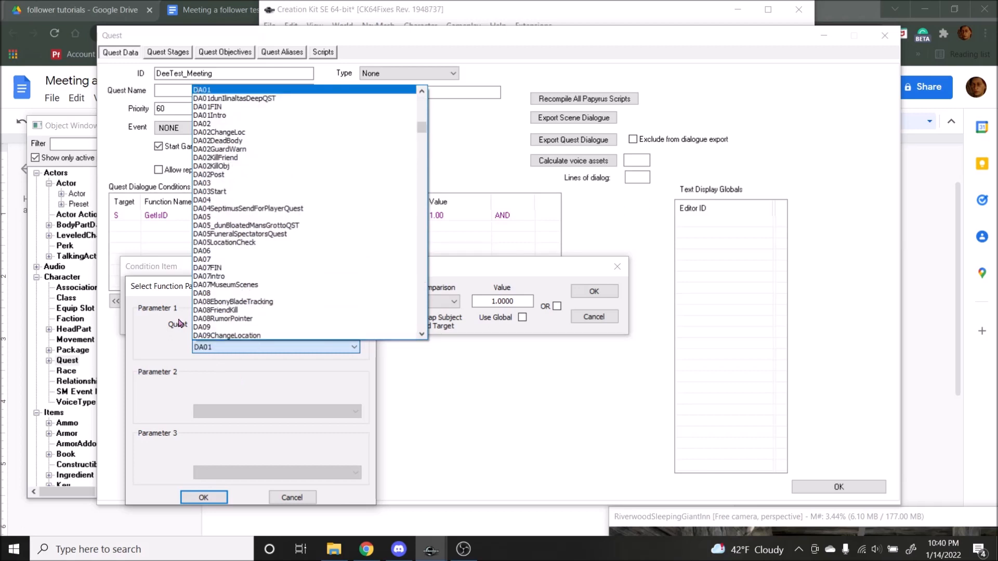
key("Return")
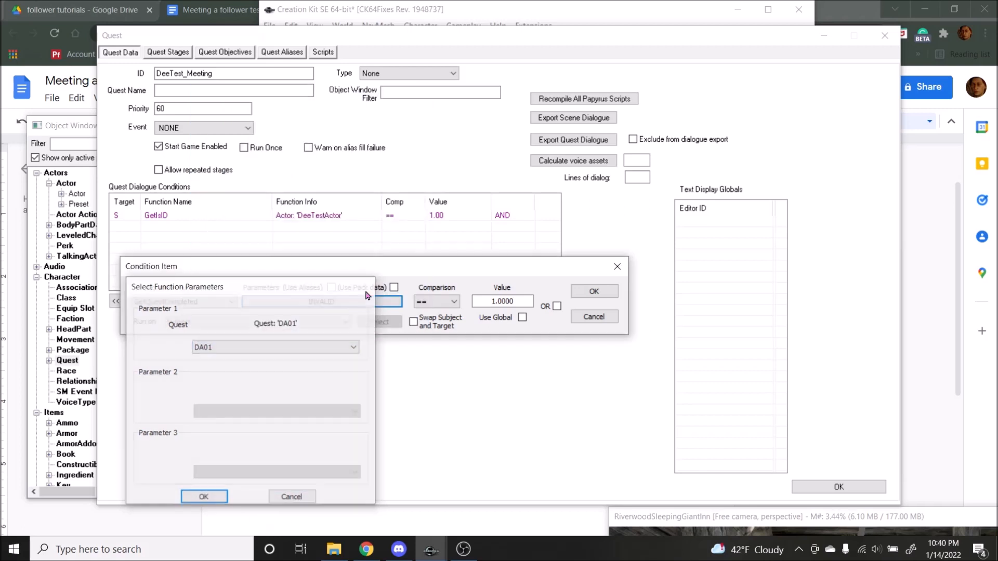
left_click(366, 292)
left_click(617, 266)
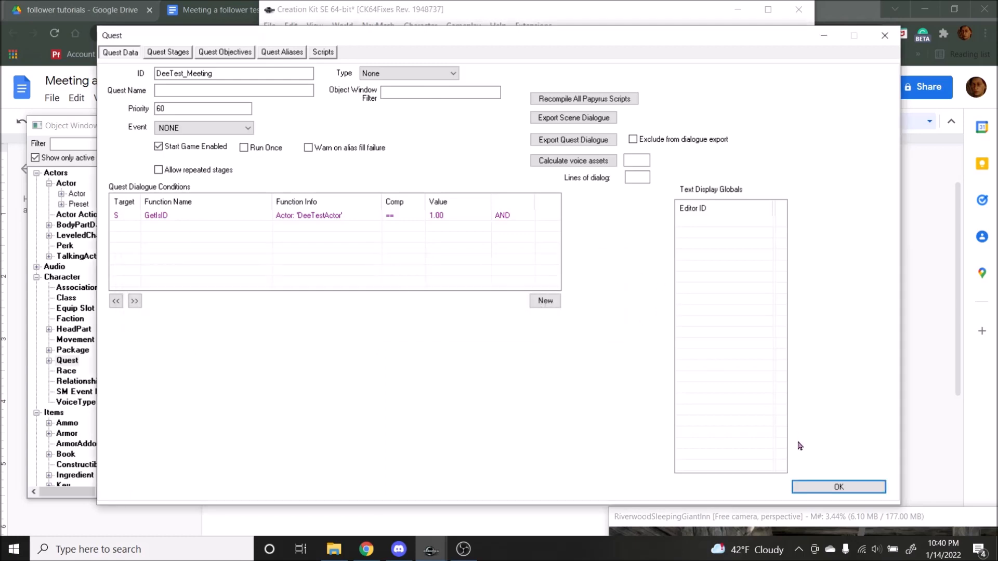
Step: Accept the new quest and reopen DeeTest_Meeting for editing
left_click(826, 487)
double_click(193, 156)
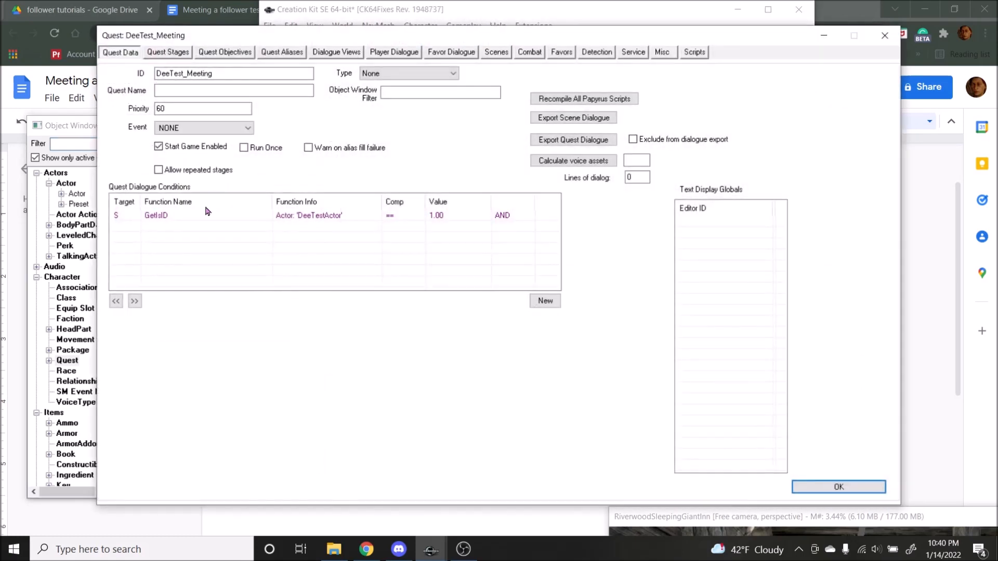
Step: Add a quest dialogue condition using GetQuestCompleted for the quest DeeTest_Meeting, run on Subject, equal to 0
right_click(173, 238)
left_click(197, 248)
left_click(172, 295)
type("etq")
left_click(167, 297)
left_click(326, 297)
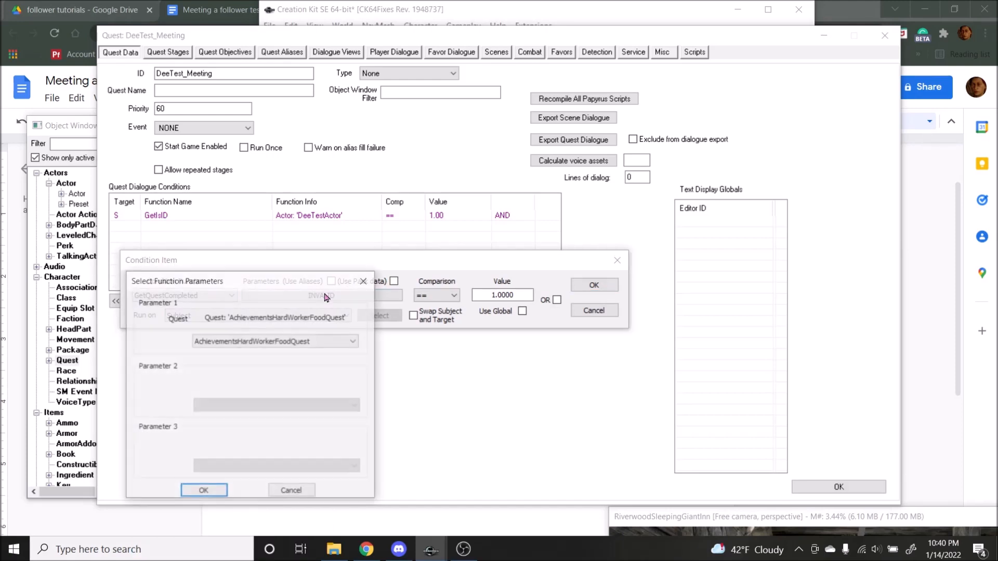
type("dee")
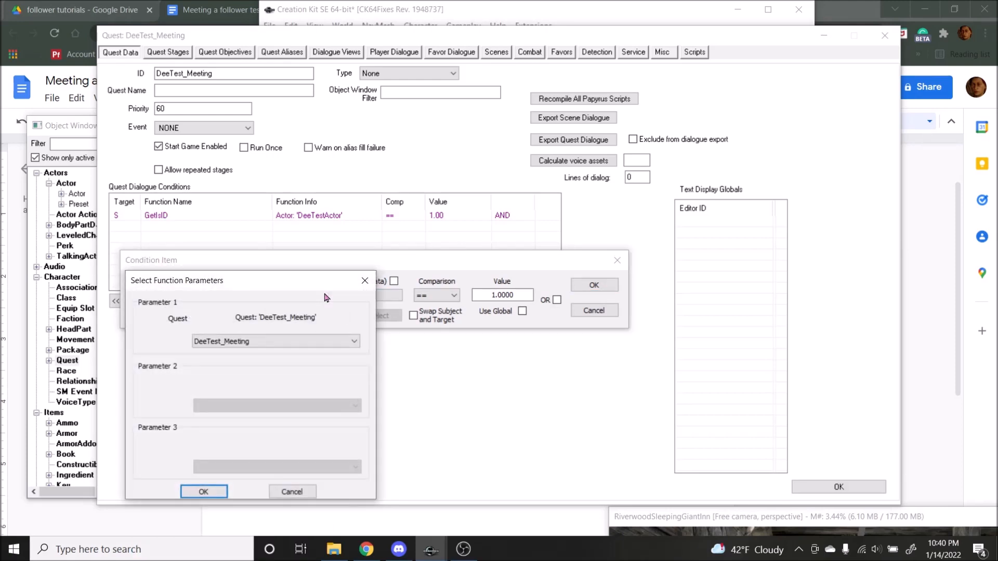
key("Return")
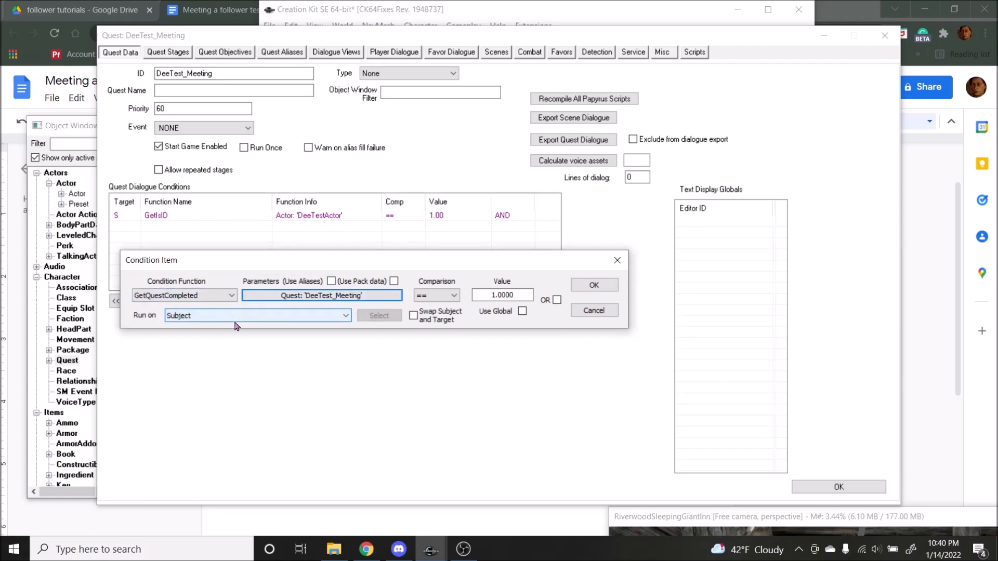
left_click_drag(390, 266, 389, 290)
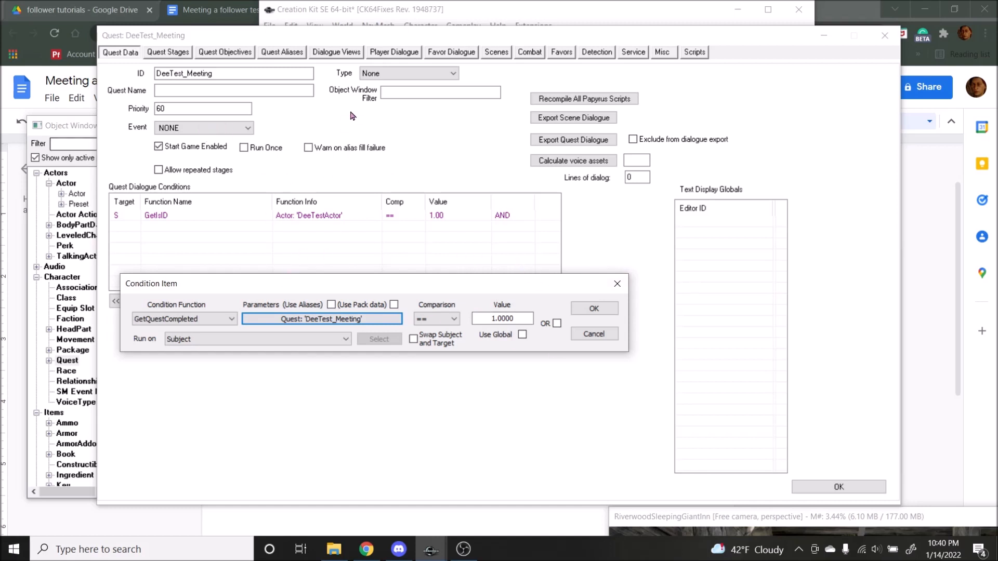
double_click(502, 319)
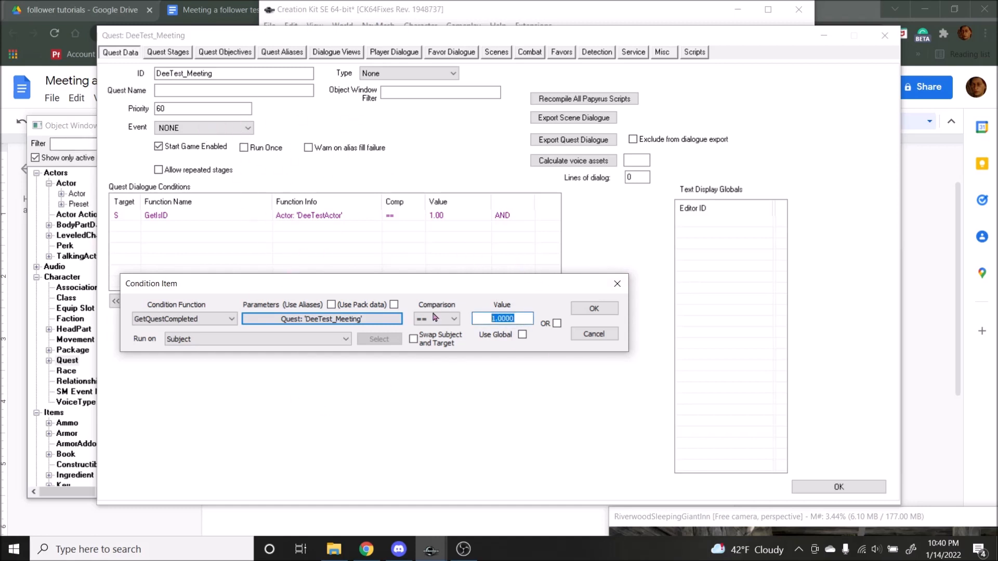
type("0")
key("Return")
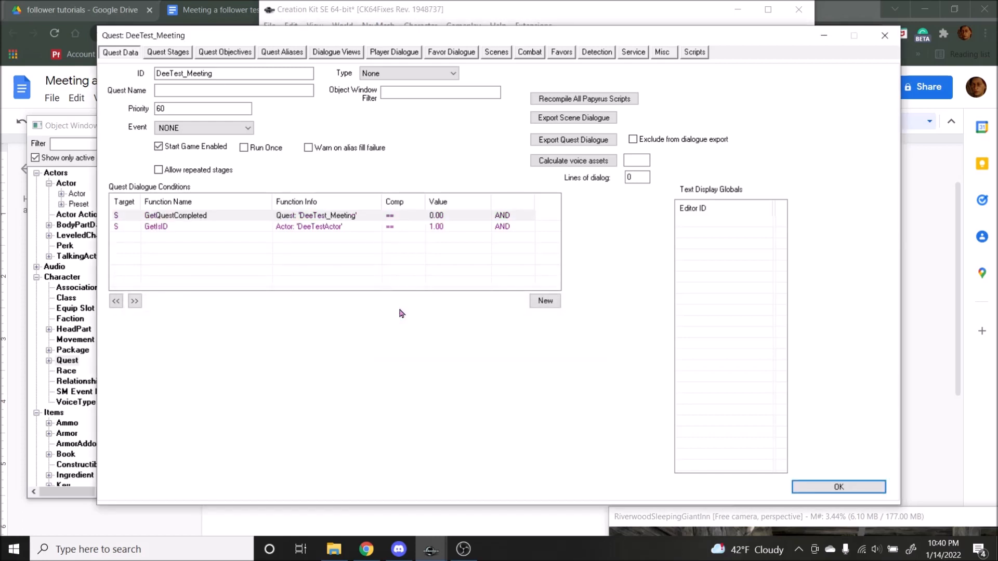
Step: Move the GetIsID condition above the GetQuestCompleted condition in the quest dialogue conditions
left_click(300, 228)
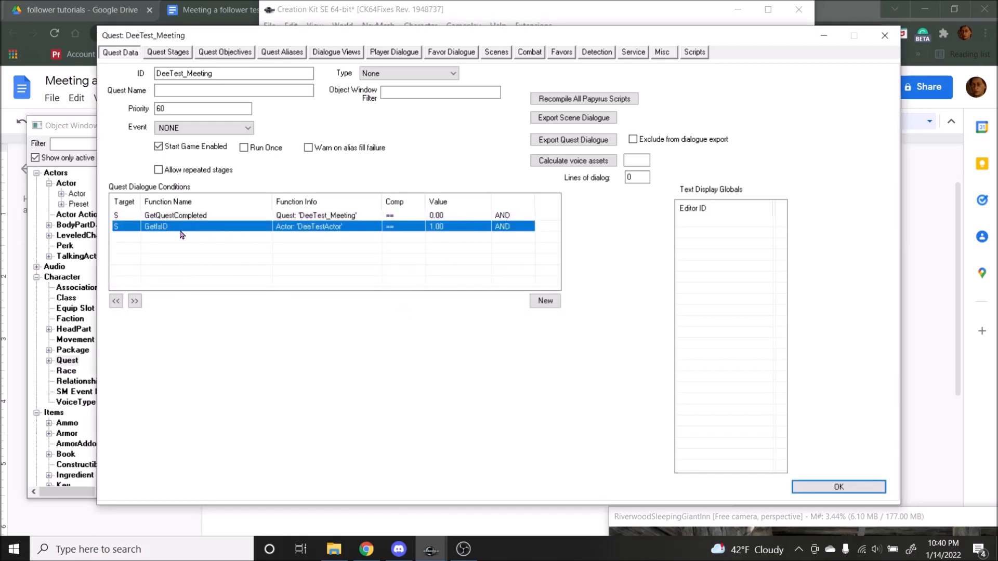
left_click(134, 302)
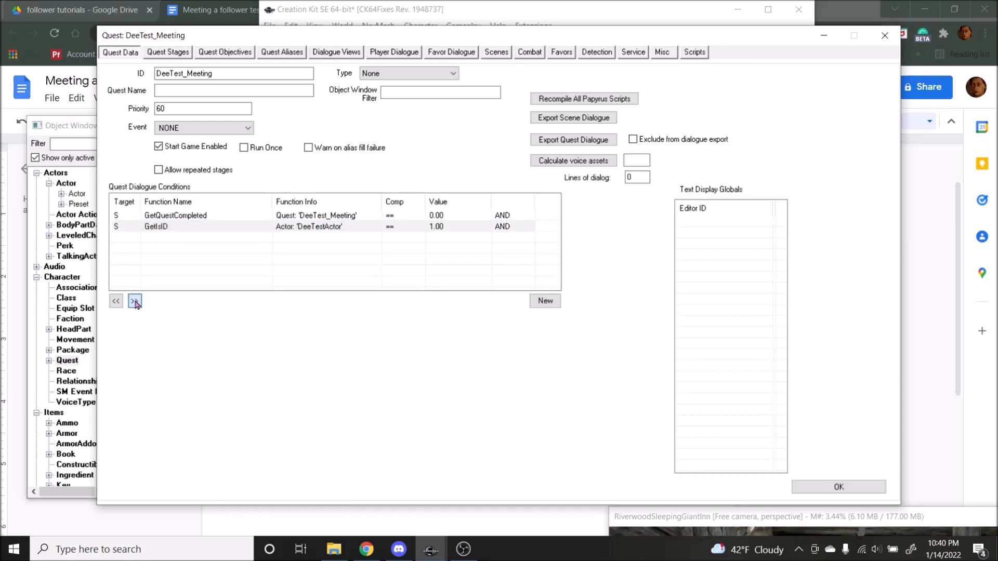
left_click(113, 305)
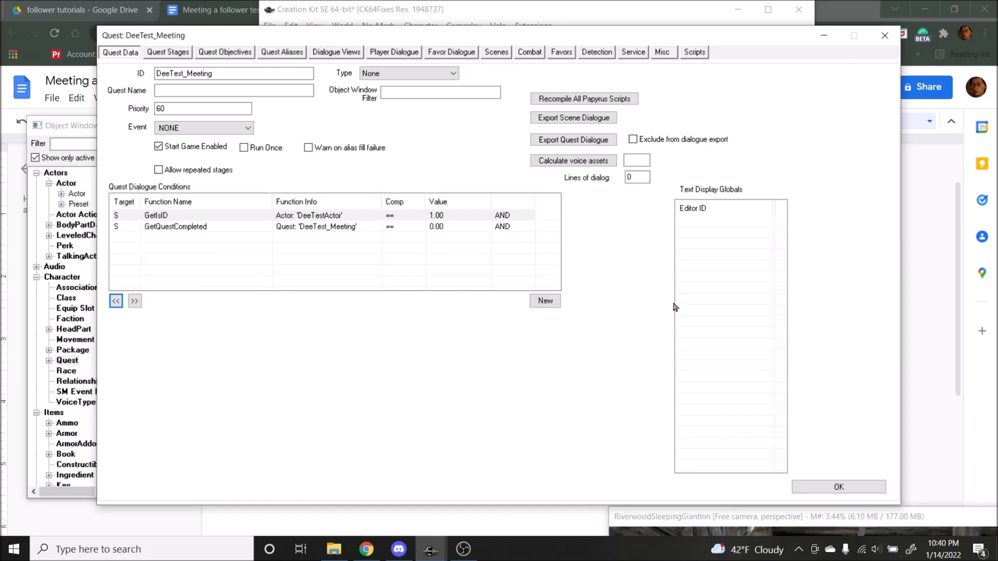
Step: Accept the quest changes and save the plugin as DeeTest in the Skyrim Special Edition Data folder
left_click(835, 487)
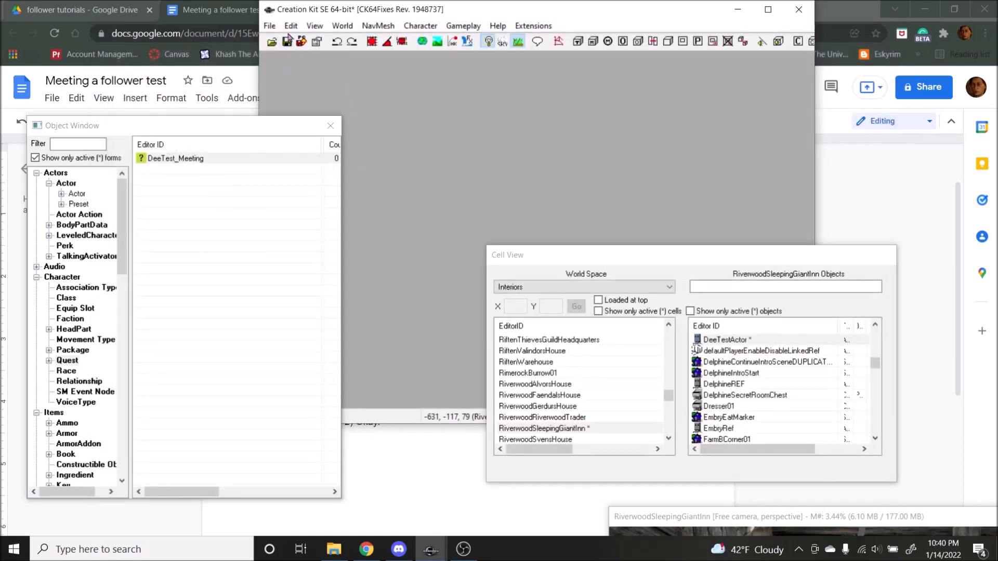
left_click(288, 41)
type("Dee")
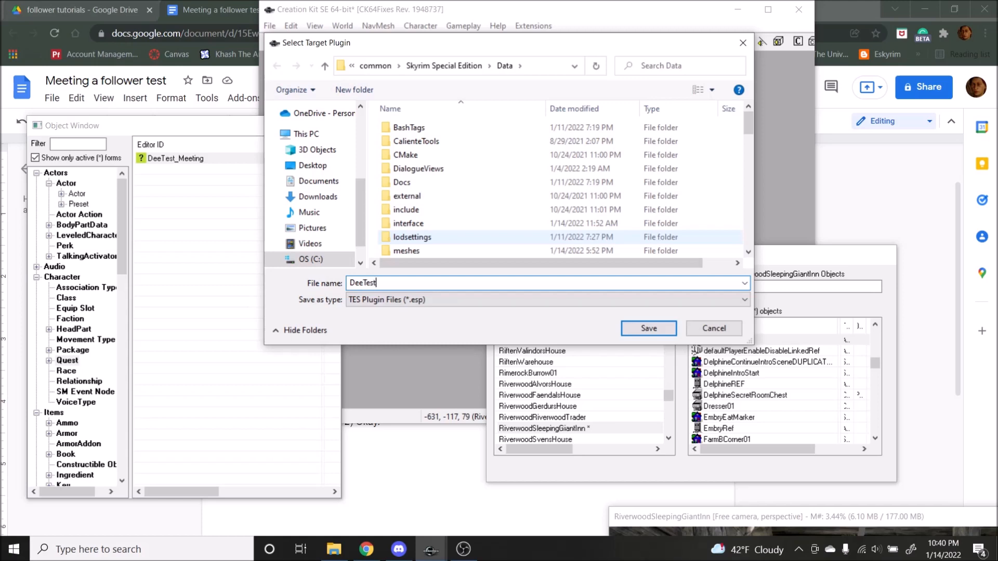
type("Test")
key("Return")
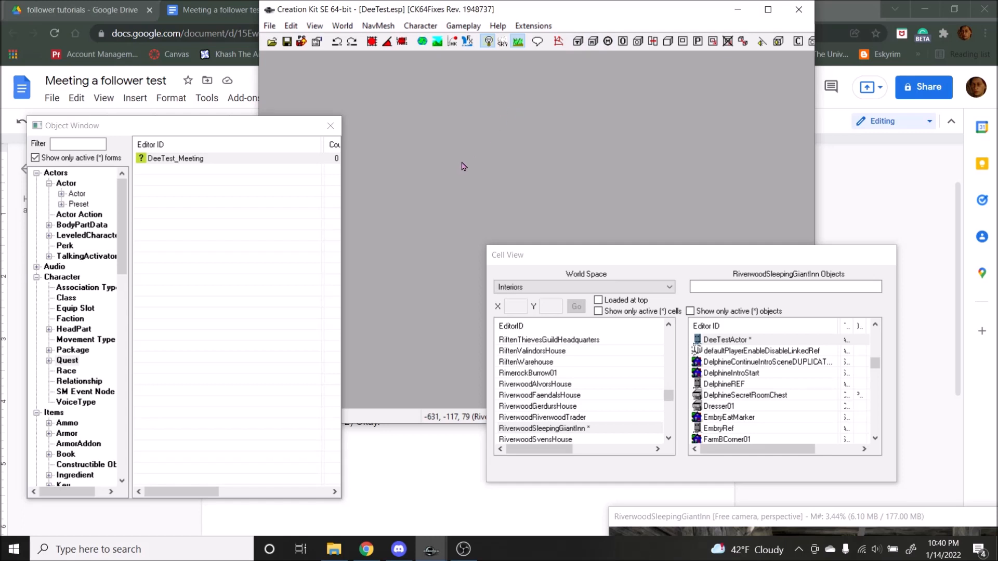
Step: Restart the Creation Kit with DeeTest.esp and open the DeeTest_Meeting quest, showing only active forms
left_click(799, 10)
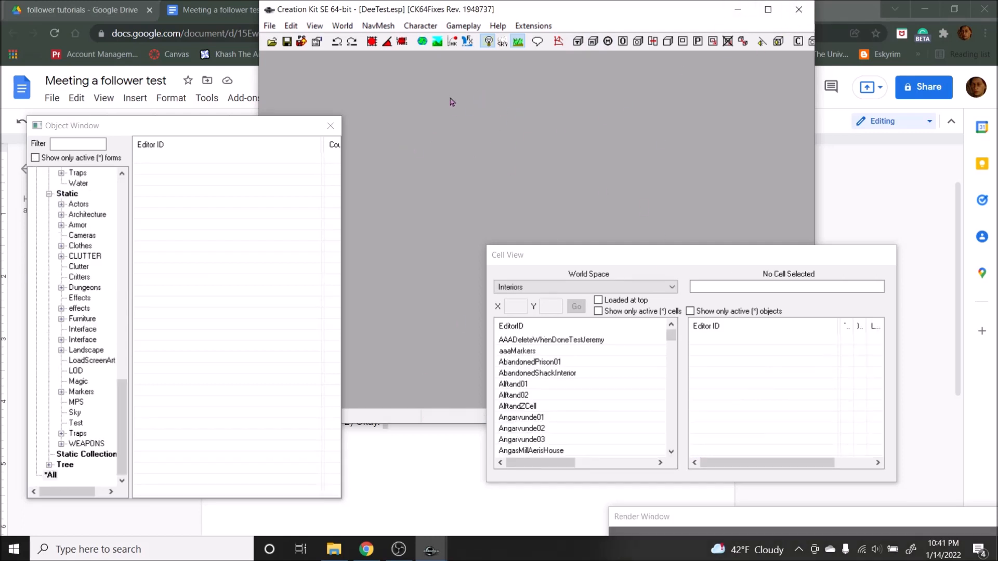
scroll(105, 340, "up", 20)
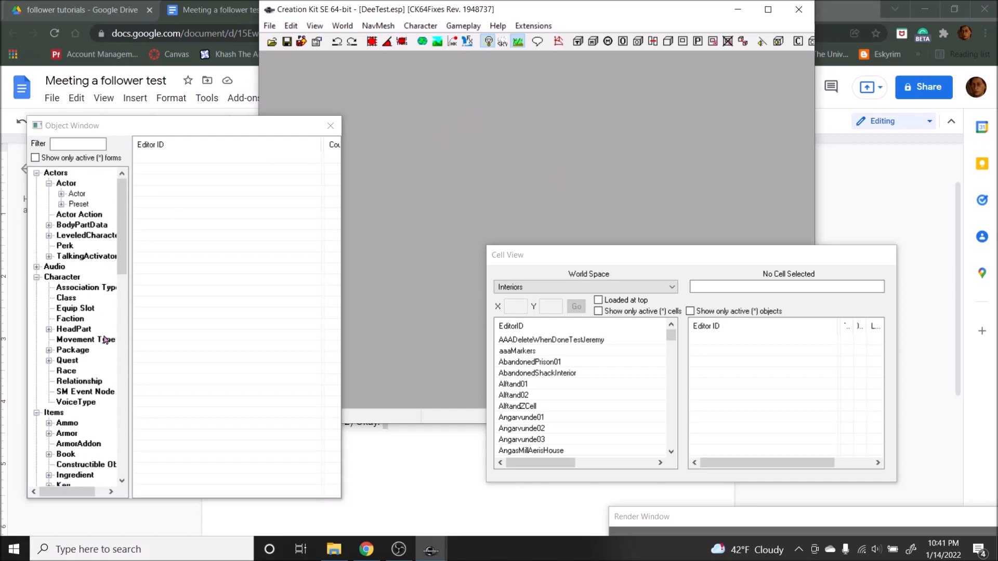
scroll(98, 438, "down", 2)
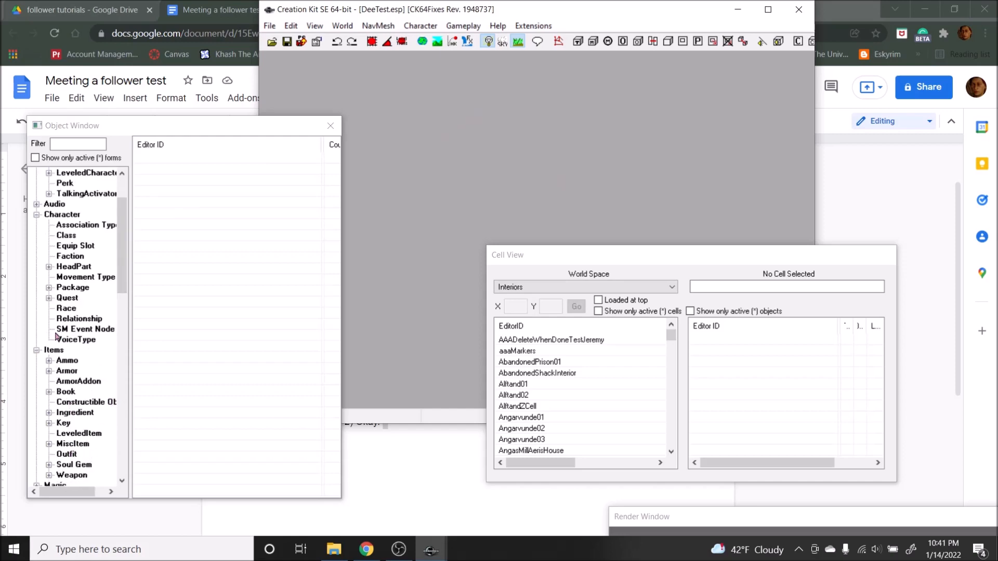
left_click(71, 298)
left_click(35, 158)
double_click(218, 160)
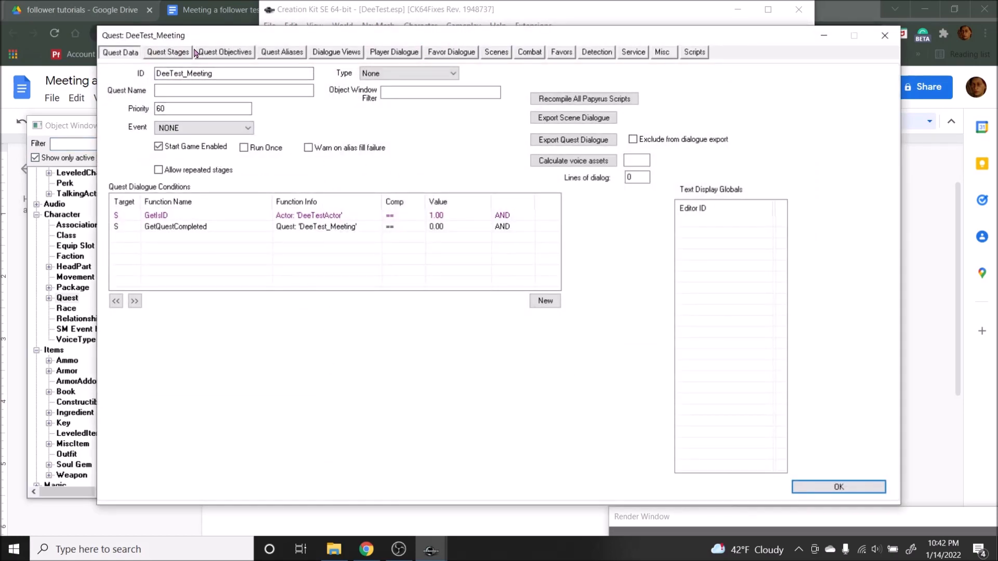
Step: Add three new stages to the DeeTest_Meeting quest
left_click(168, 53)
right_click(184, 99)
left_click(214, 104)
right_click(172, 126)
left_click(202, 133)
right_click(153, 120)
left_click(183, 125)
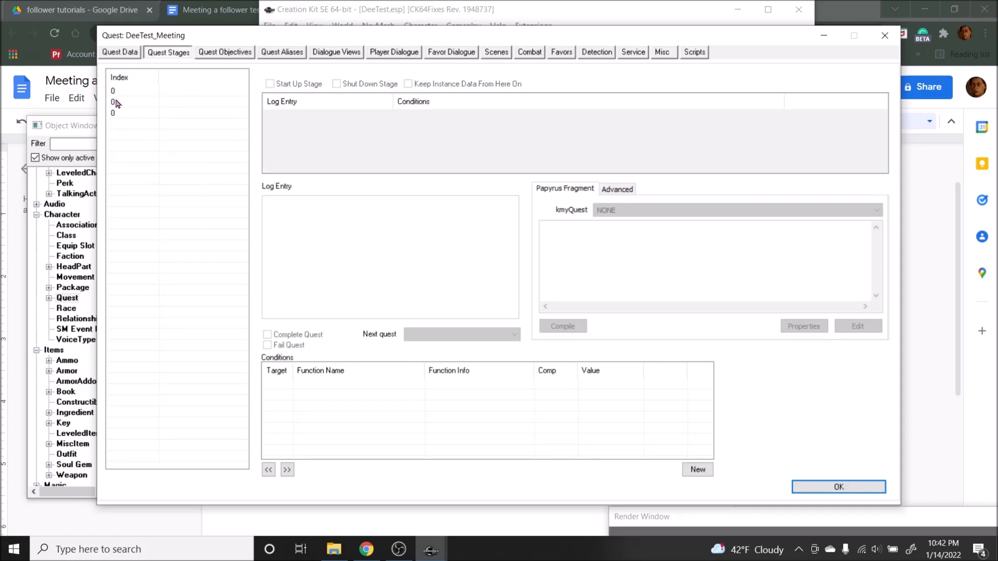
Step: Set the index of the second quest stage to 10 and the third to 20
left_click(117, 102)
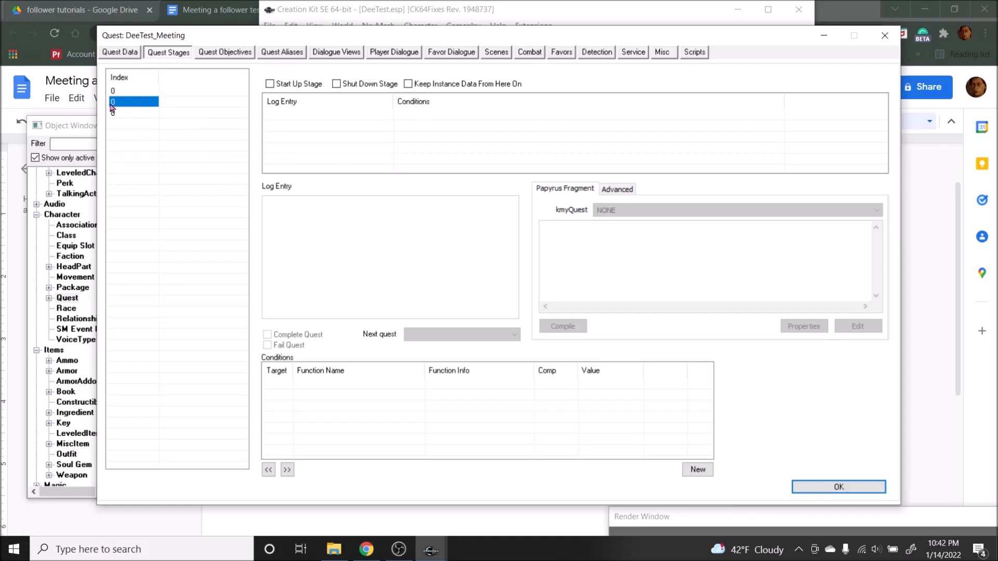
left_click(119, 104)
type("10")
key("Return")
left_click(113, 117)
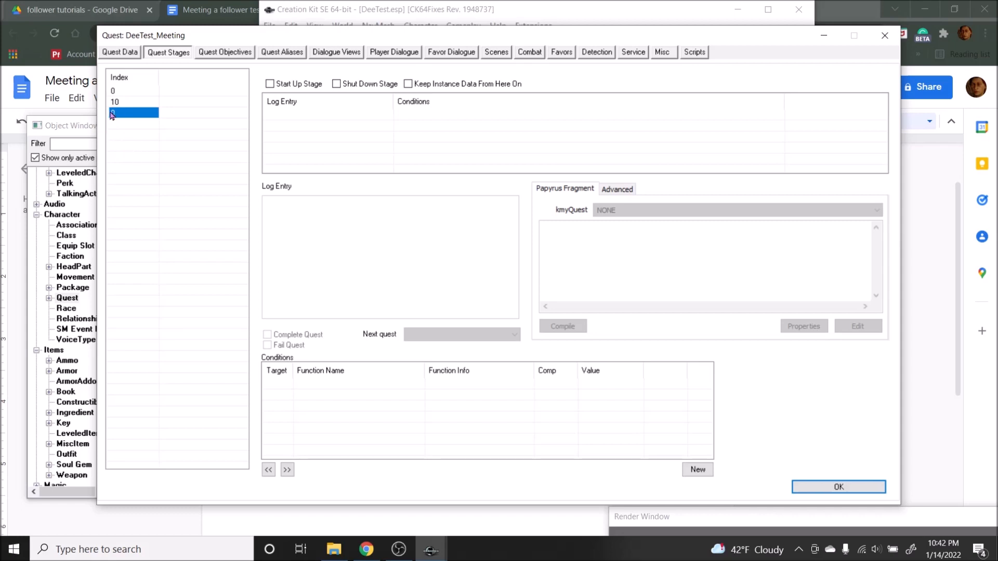
left_click(117, 114)
type("20")
key("Return")
Step: Review quest stages 0, 10 and 20 one after another
left_click(137, 93)
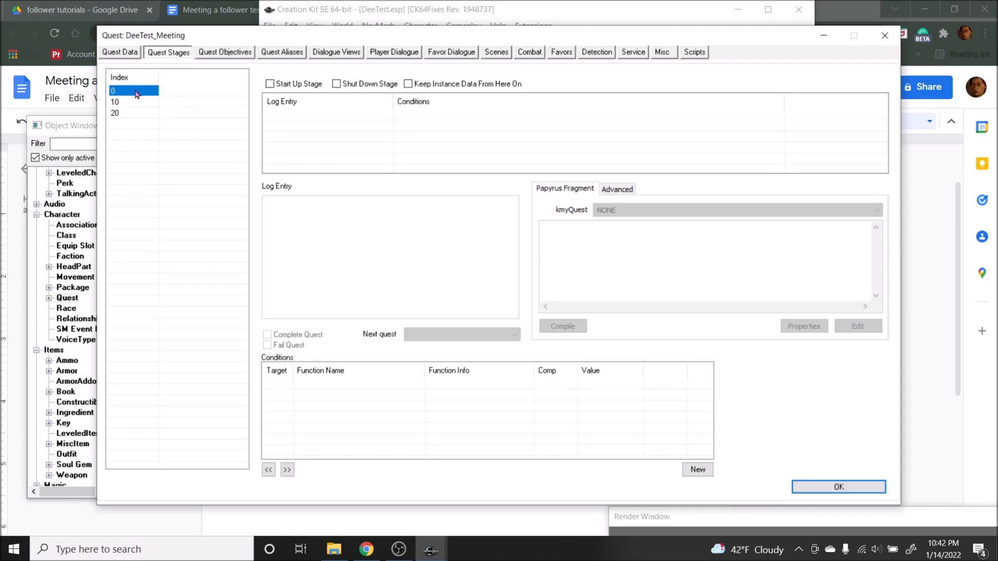
left_click(141, 103)
left_click(144, 113)
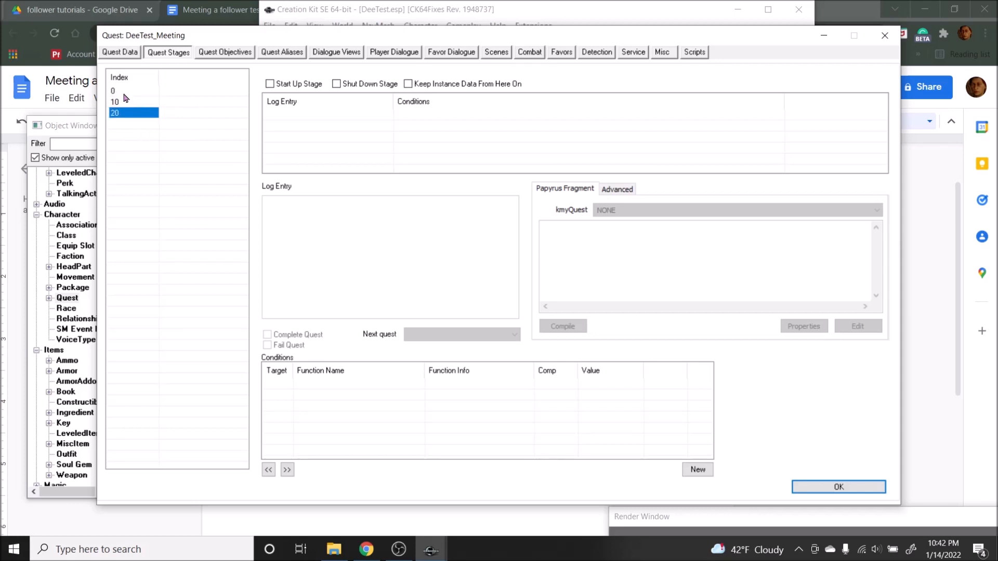
left_click(131, 92)
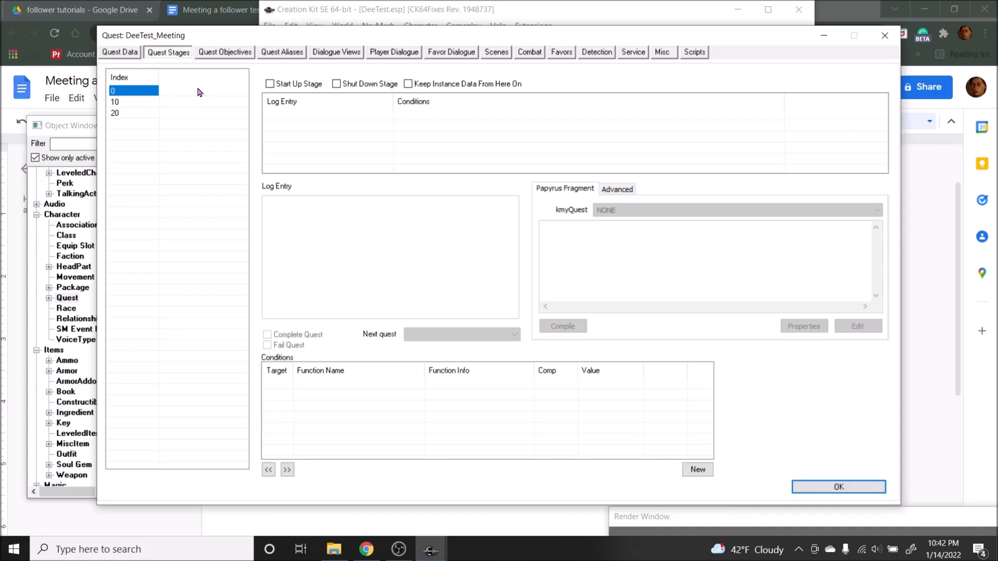
left_click(130, 104)
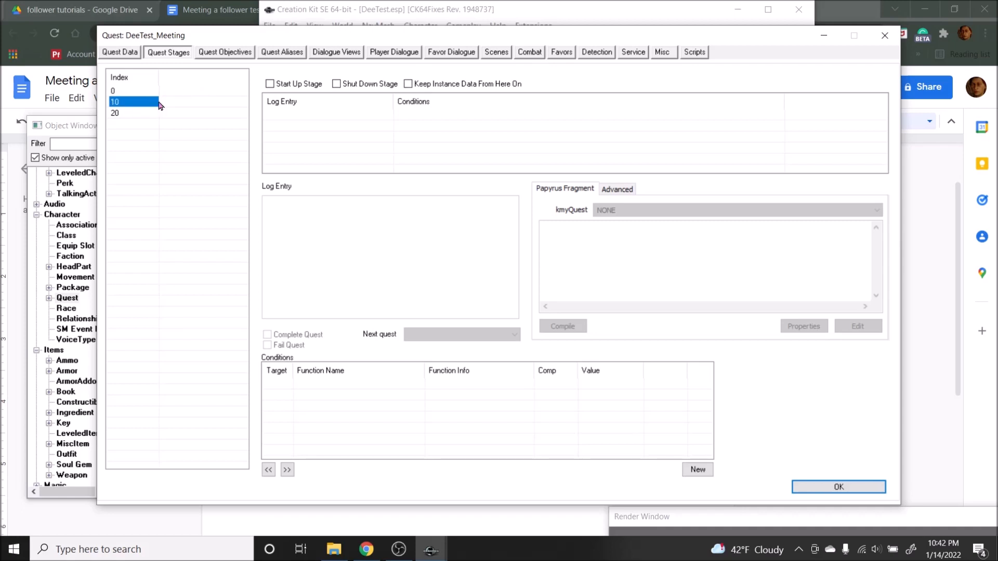
left_click(145, 92)
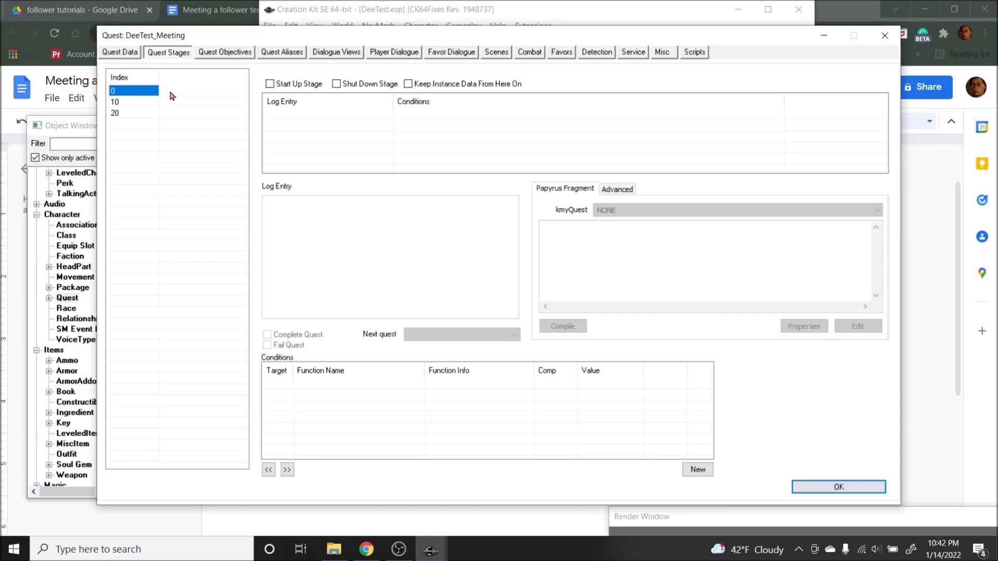
left_click(142, 103)
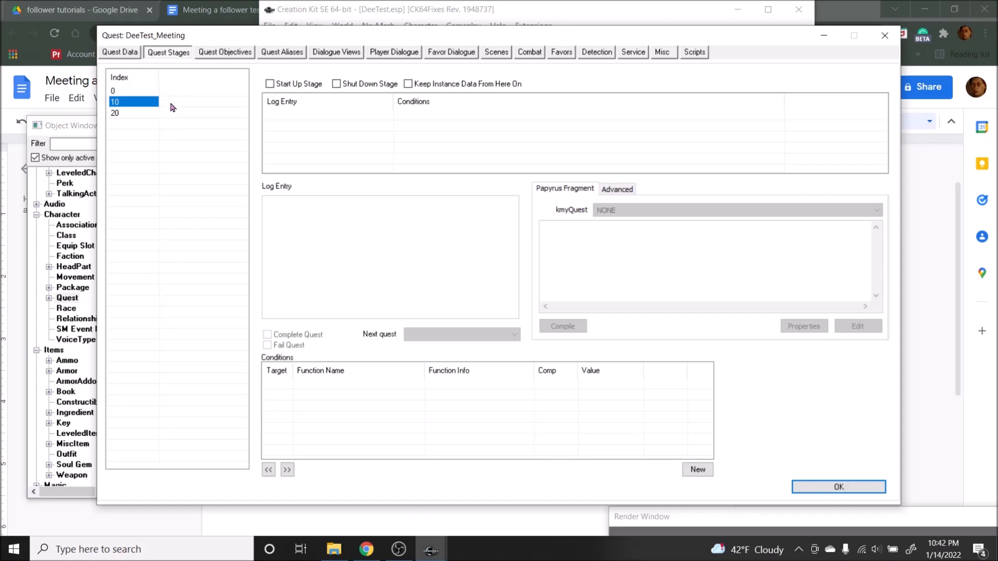
left_click(131, 114)
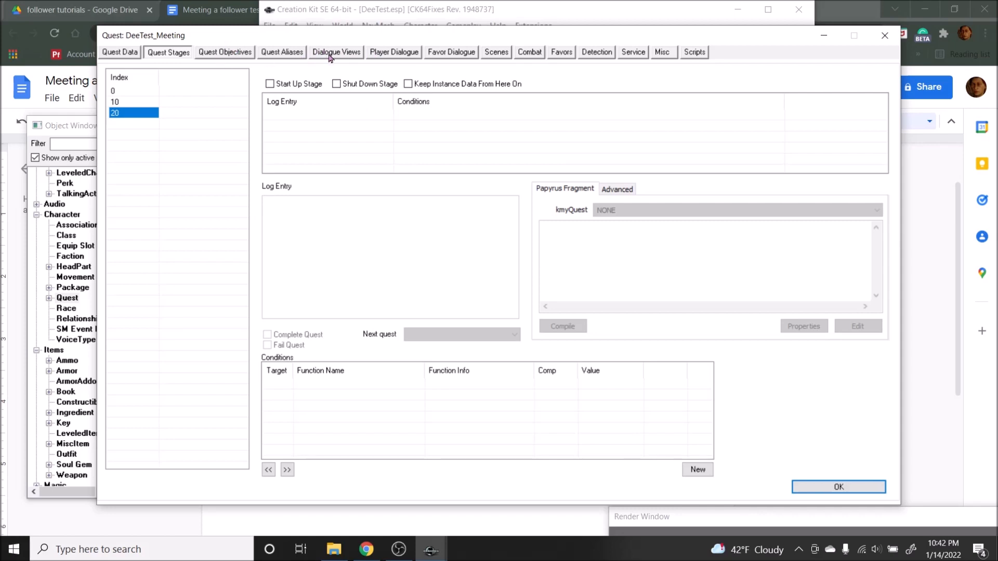
Step: Create a new dialogue view for the quest with the ID DeeTest_Meeting_Converstion1
left_click(346, 53)
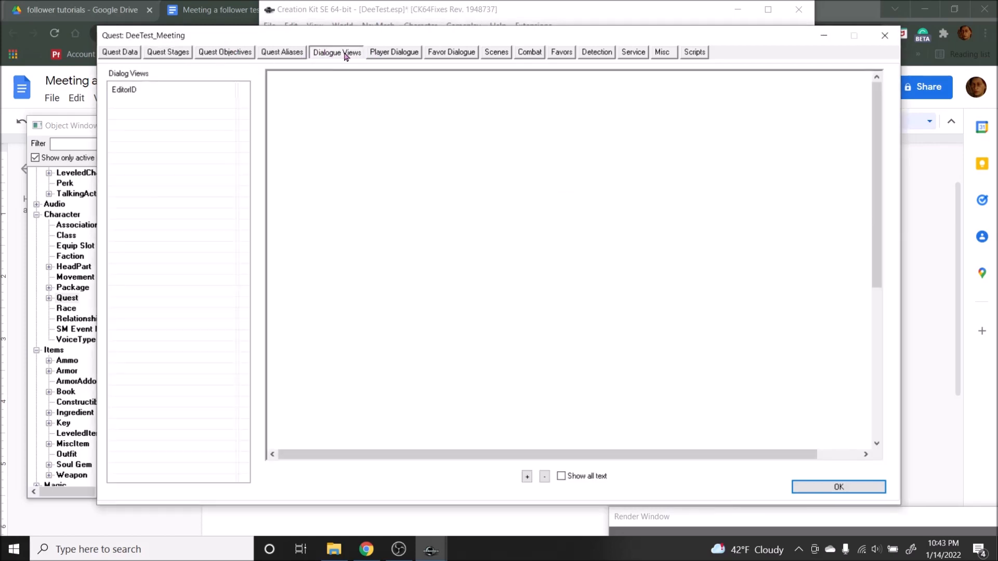
right_click(168, 117)
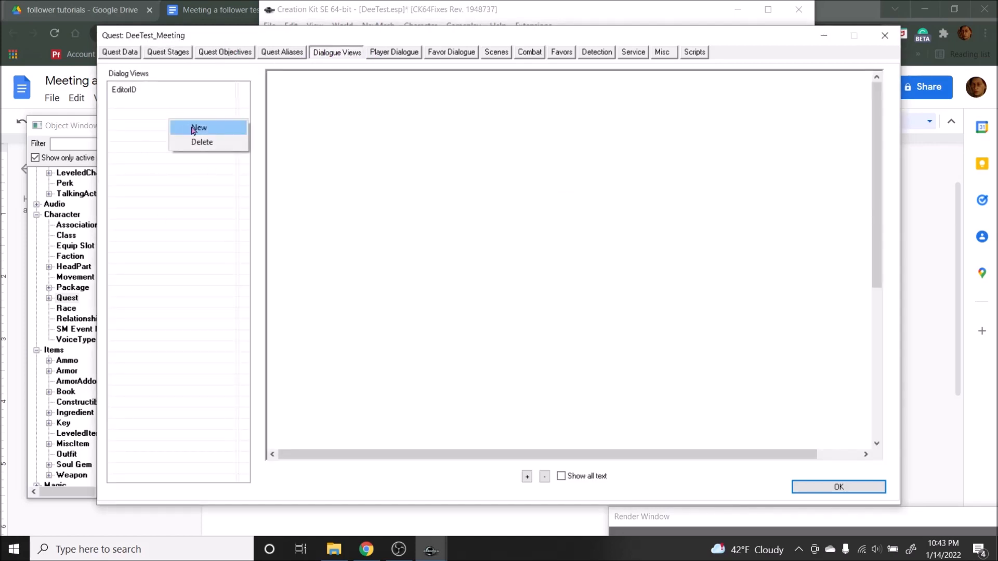
left_click(194, 129)
left_click(176, 81)
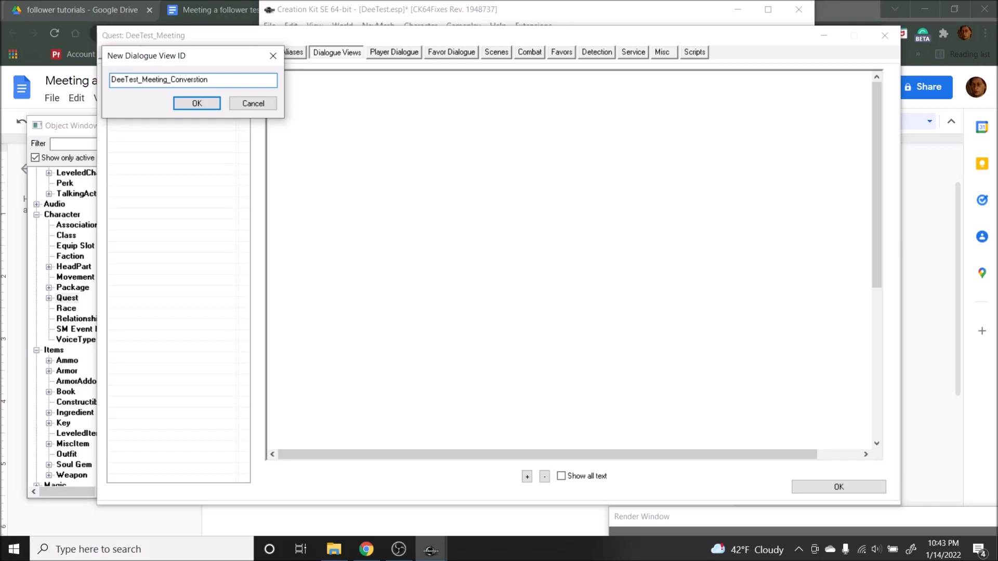
key("Return")
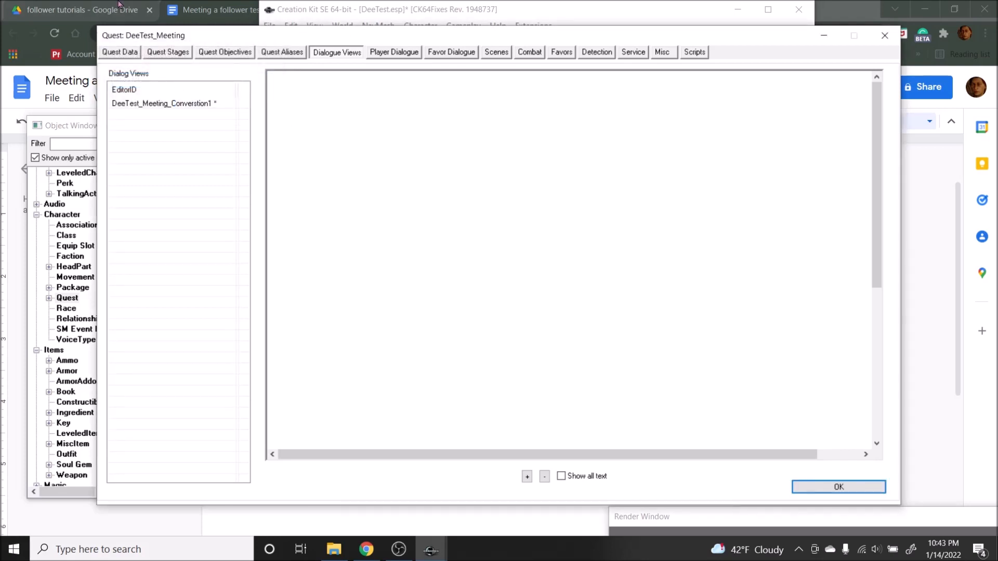
Step: Create the branch DeeTest_Meeting_Convo with its default starting topic in the new dialogue view
left_click(175, 104)
right_click(305, 126)
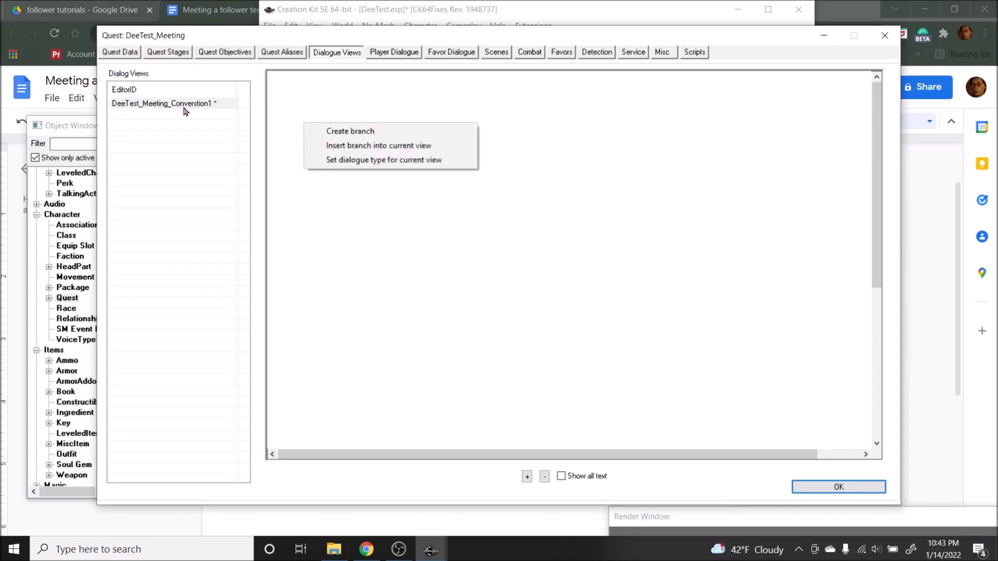
left_click(360, 133)
left_click(191, 81)
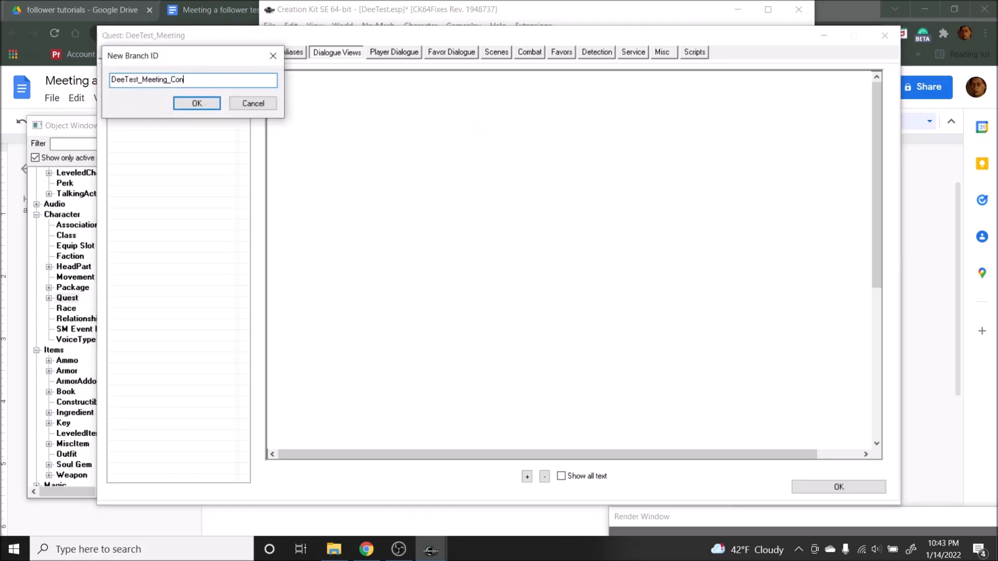
key("Return")
key("Return")
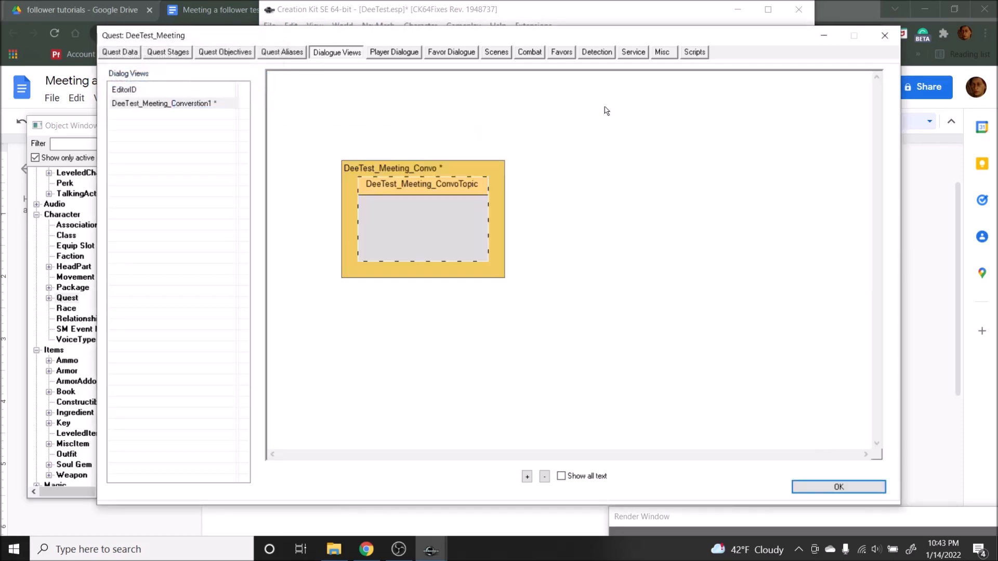
Step: Move the DeeTest_Meeting_Convo branch to the upper-left area of the dialogue view and open its topic for entering the topic text
left_click_drag(447, 173, 392, 104)
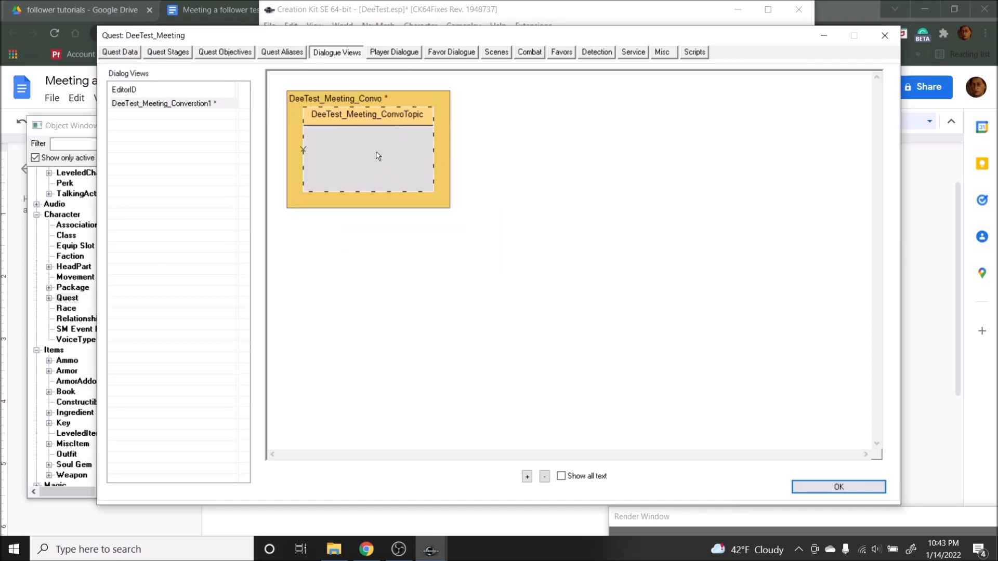
double_click(378, 156)
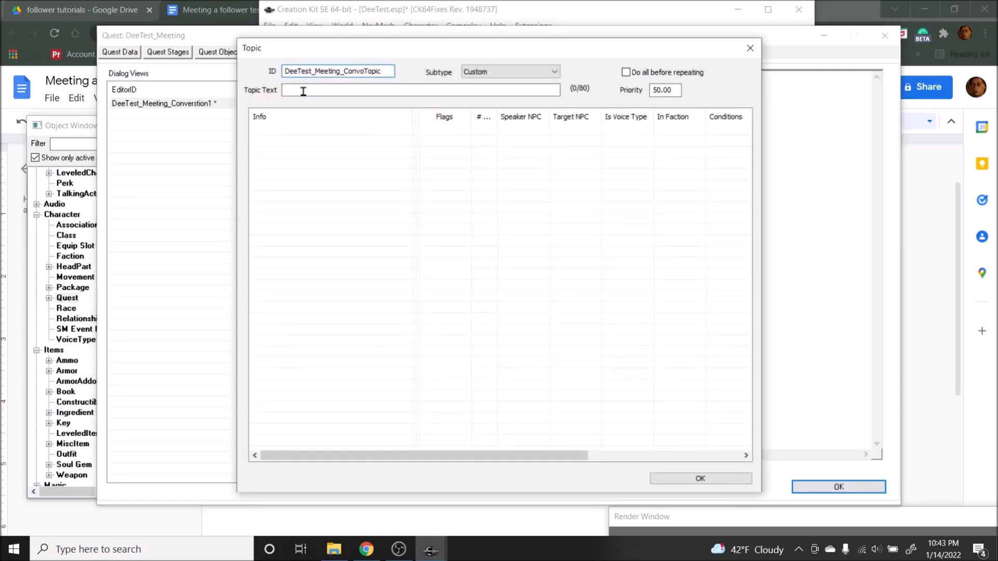
left_click_drag(306, 48, 418, 40)
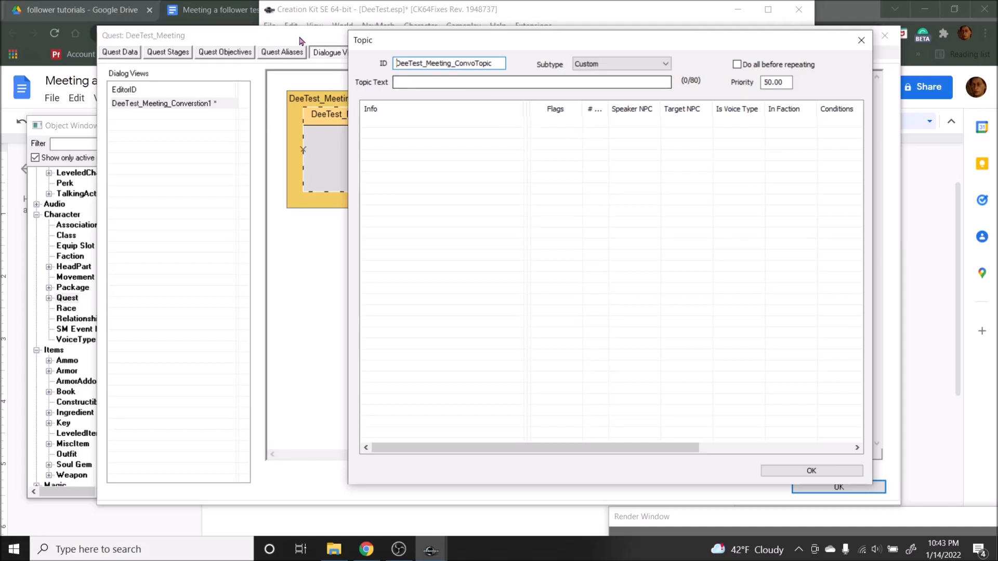
left_click(410, 82)
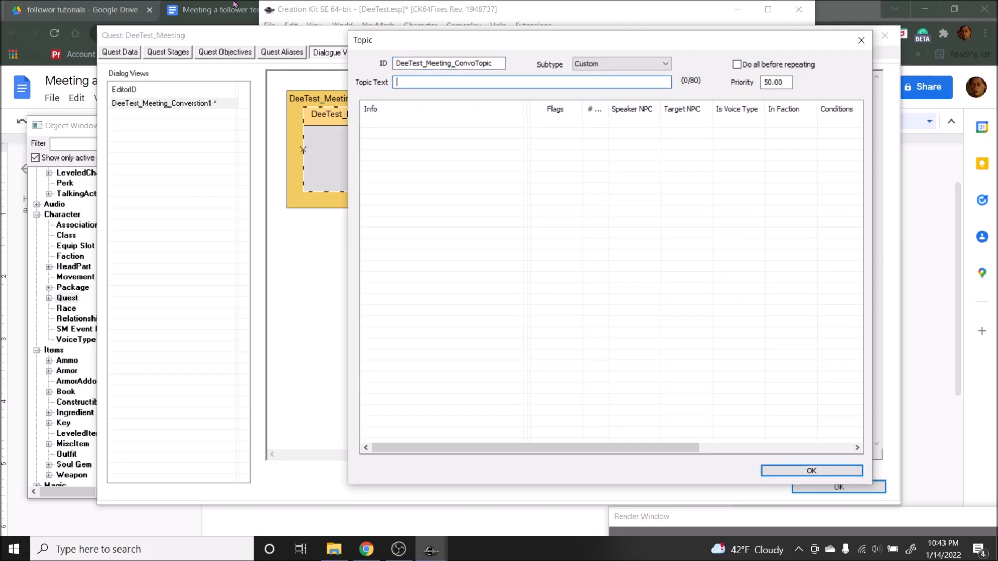
Step: Switch to the Meeting a follower test document in Google Docs and remove one blank line above the Second meeting divider
left_click(206, 5)
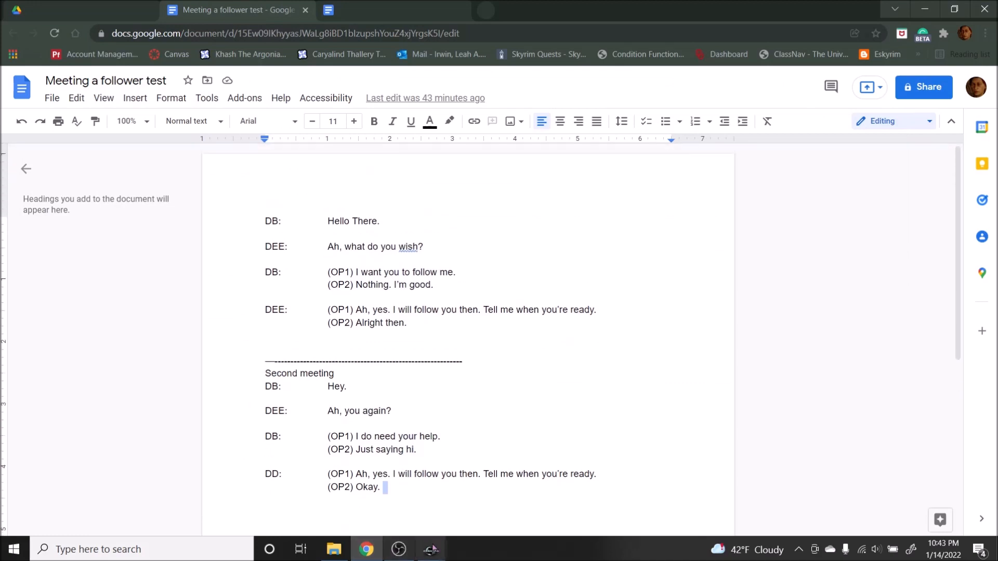
scroll(417, 383, "down", 1)
left_click(466, 333)
left_click(445, 326)
left_click(398, 279)
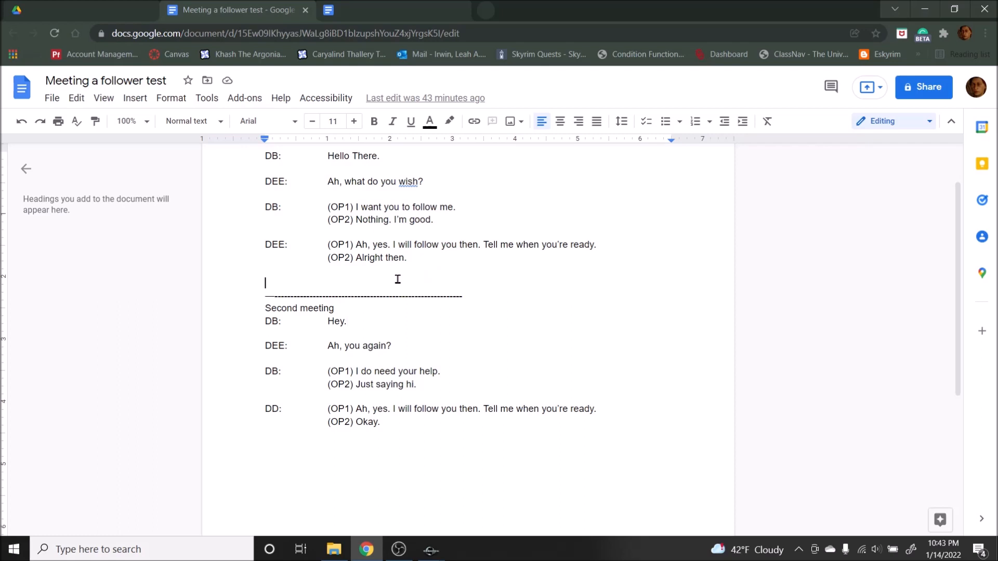
key("BackSpace")
scroll(528, 332, "up", 1)
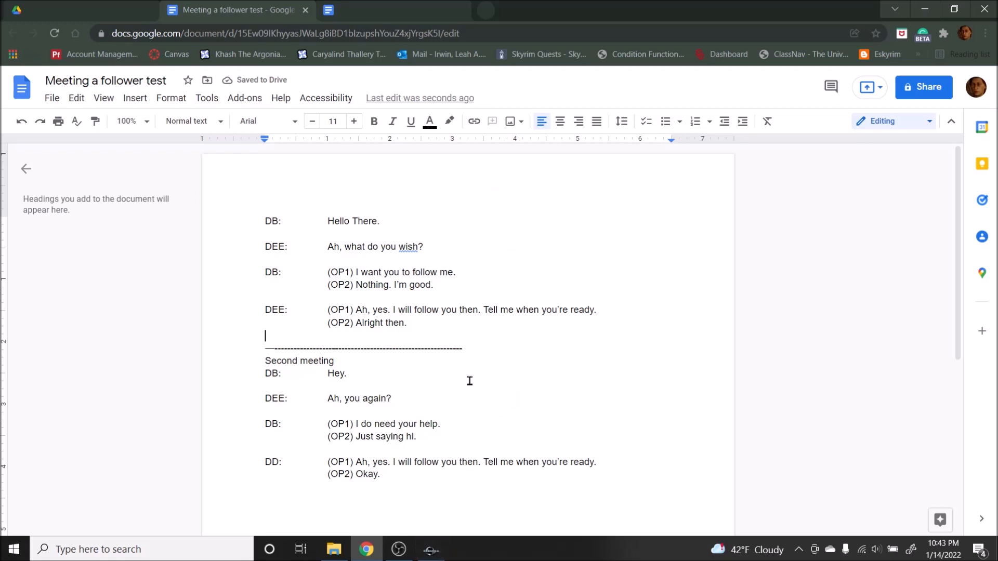
left_click(430, 550)
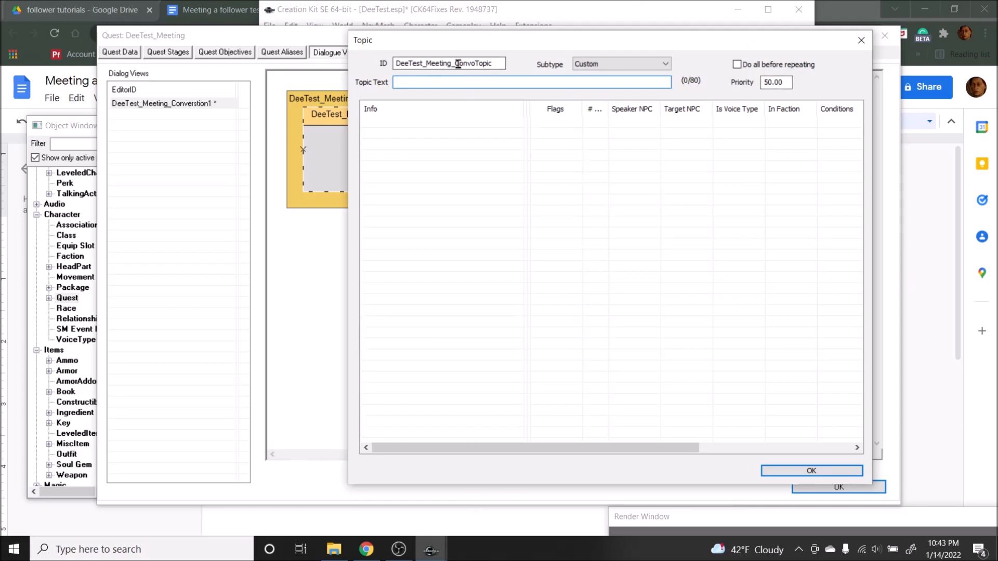
left_click(198, 5)
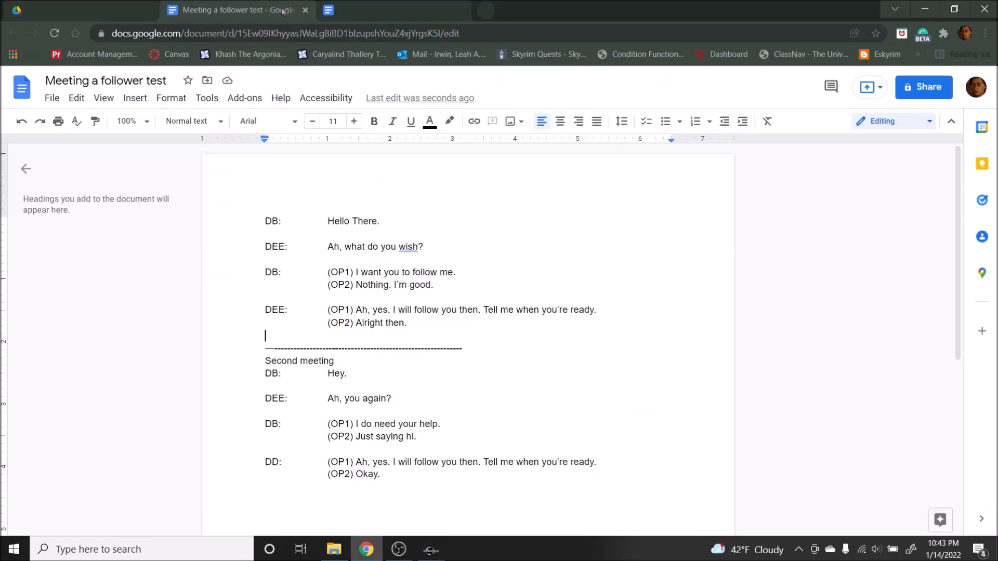
left_click(436, 558)
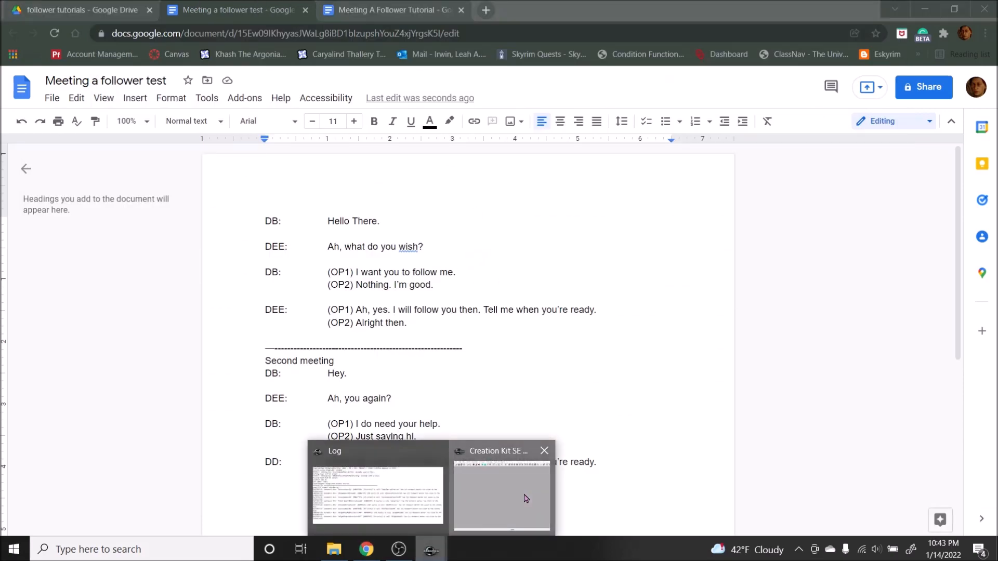
left_click(525, 495)
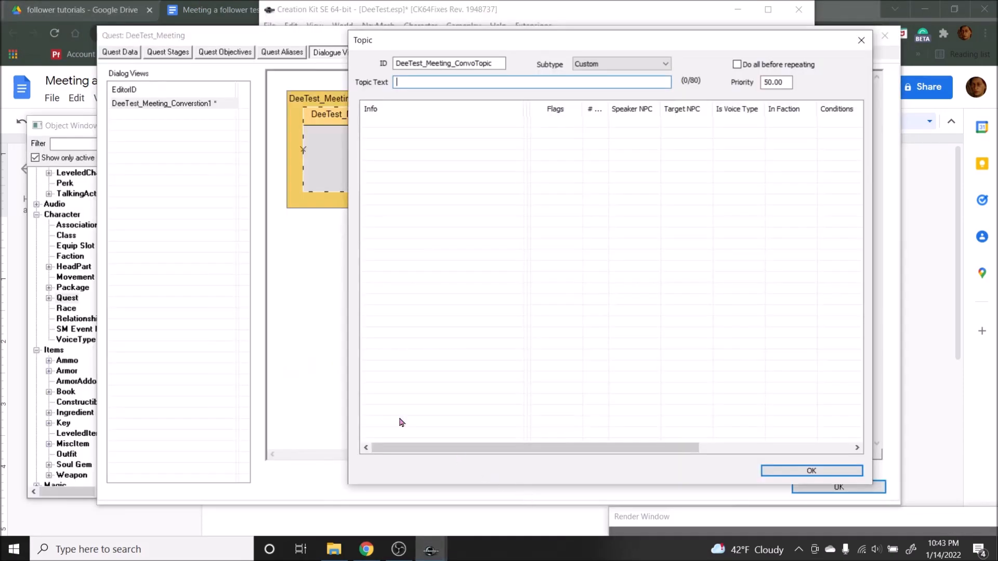
Step: Copy the line "Hello There." from the Google Docs script into the topic text of DeeTest_Meeting_ConvoTopic in the Creation Kit
left_click(246, 9)
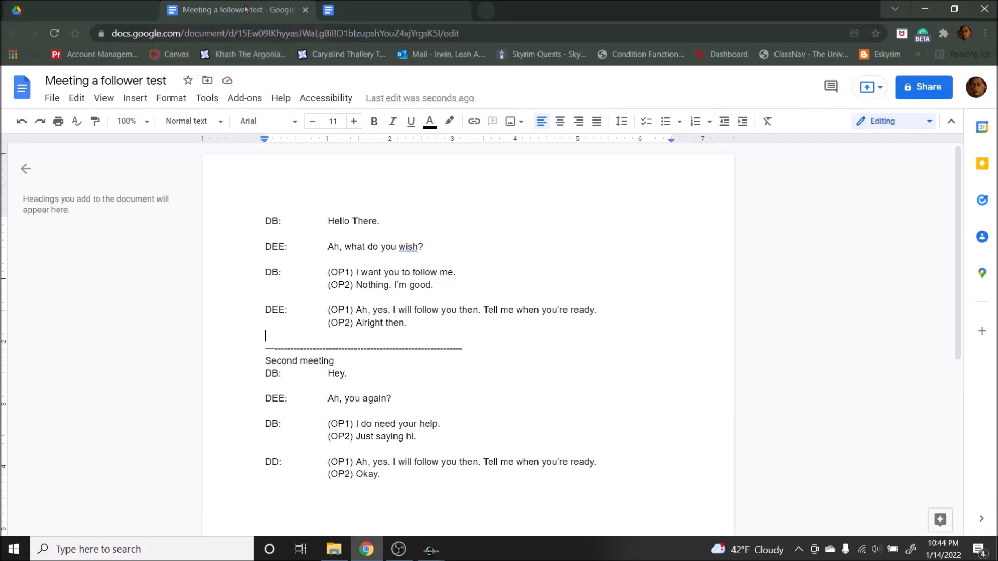
left_click(328, 221)
left_click_drag(328, 221, 380, 224)
key("ctrl+c")
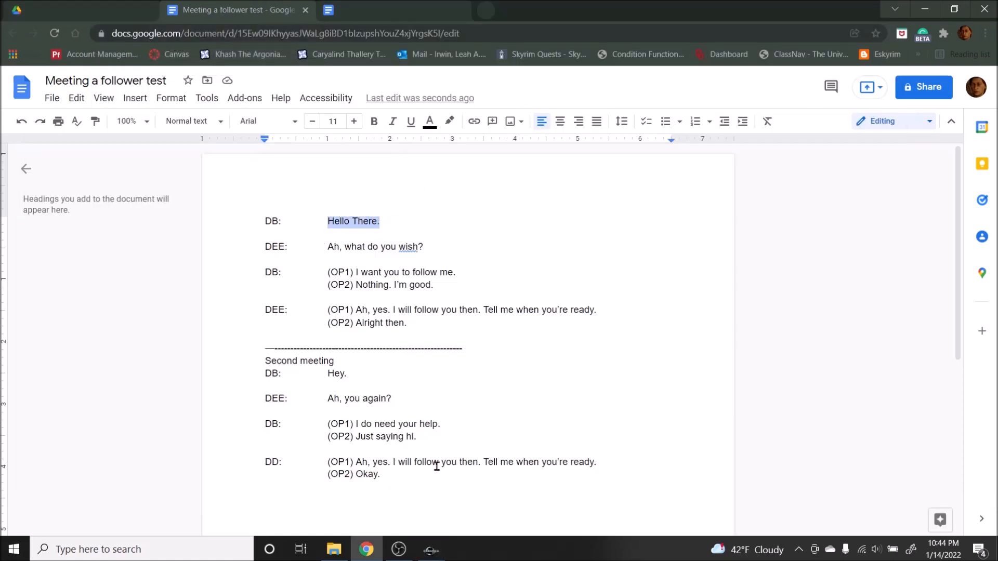
left_click(431, 549)
key("ctrl+v")
Step: Add a new response to the "Hello There." topic
right_click(429, 176)
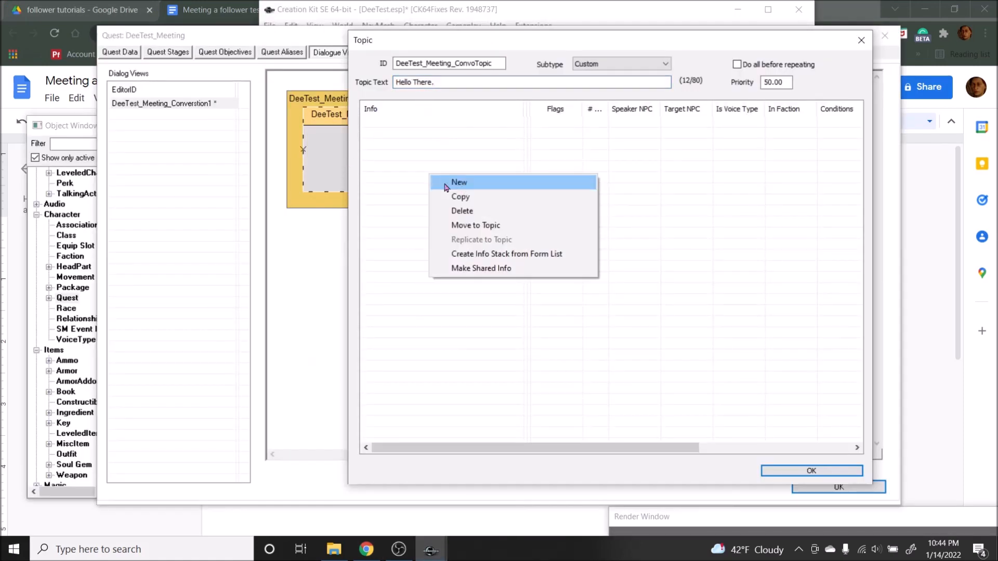
right_click(416, 141)
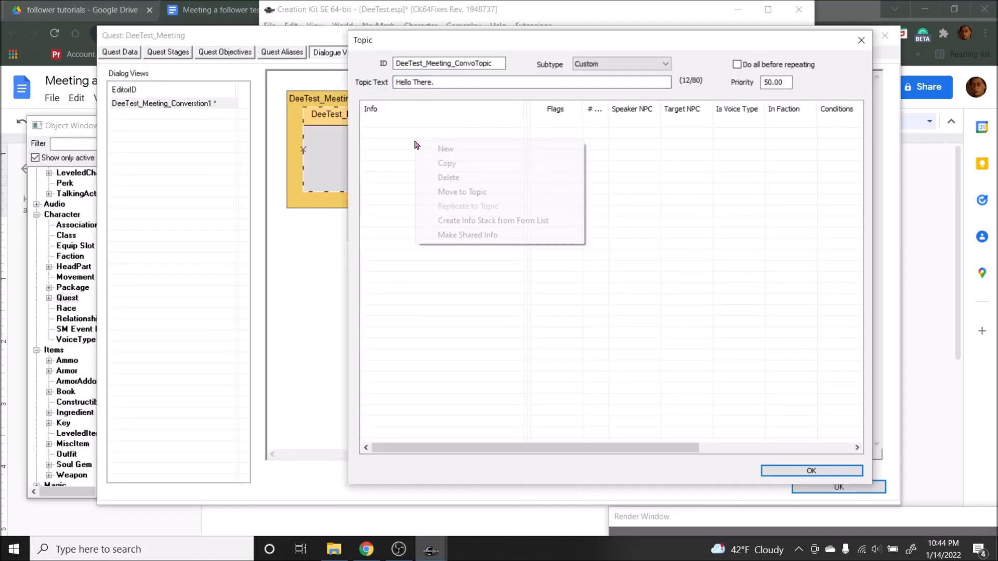
left_click(447, 150)
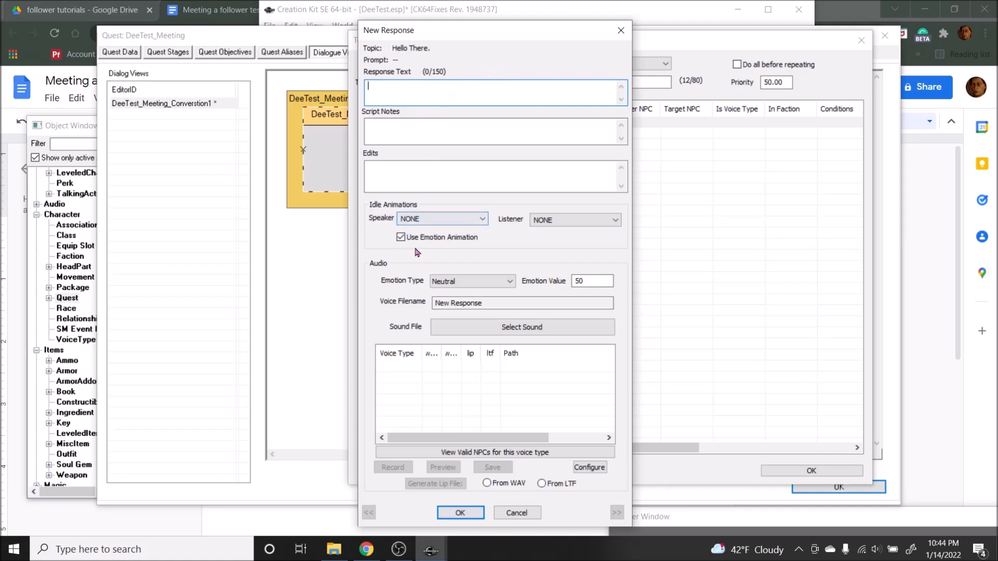
Step: Look through the available speaker idle animations for the new response, keeping NONE as the choice
left_click(446, 224)
scroll(447, 314, "down", 6)
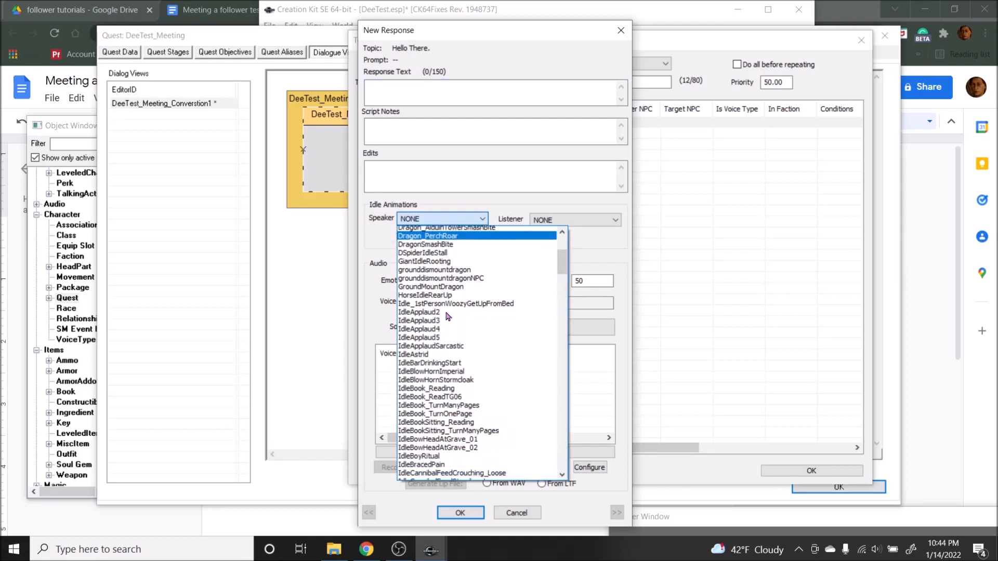
scroll(508, 322, "down", 8)
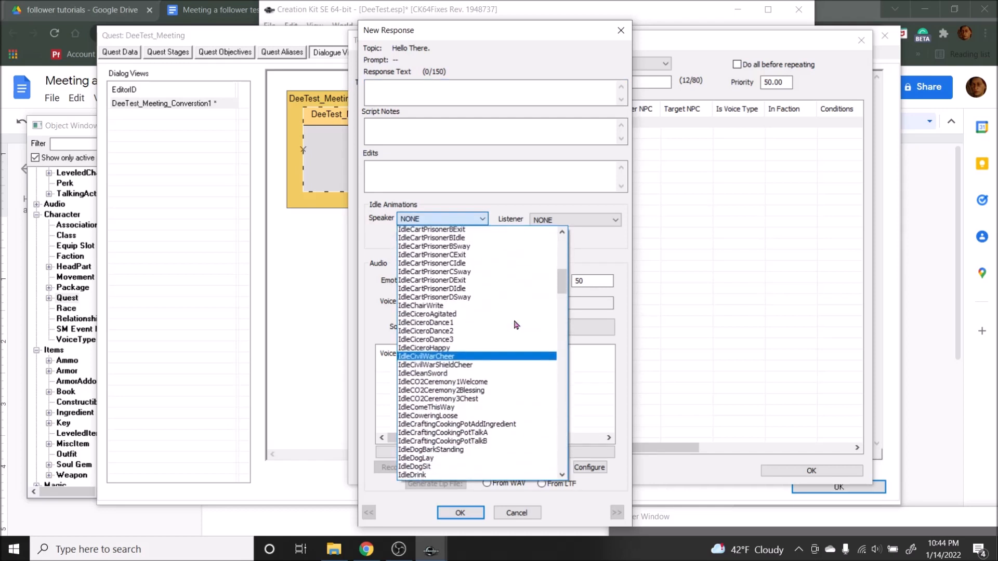
scroll(517, 325, "down", 9)
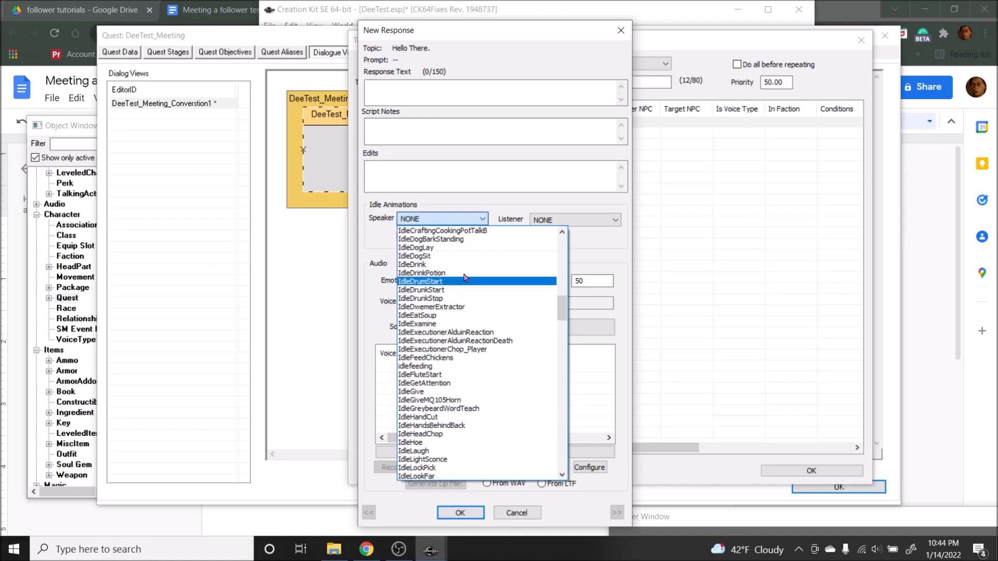
scroll(514, 325, "up", 3)
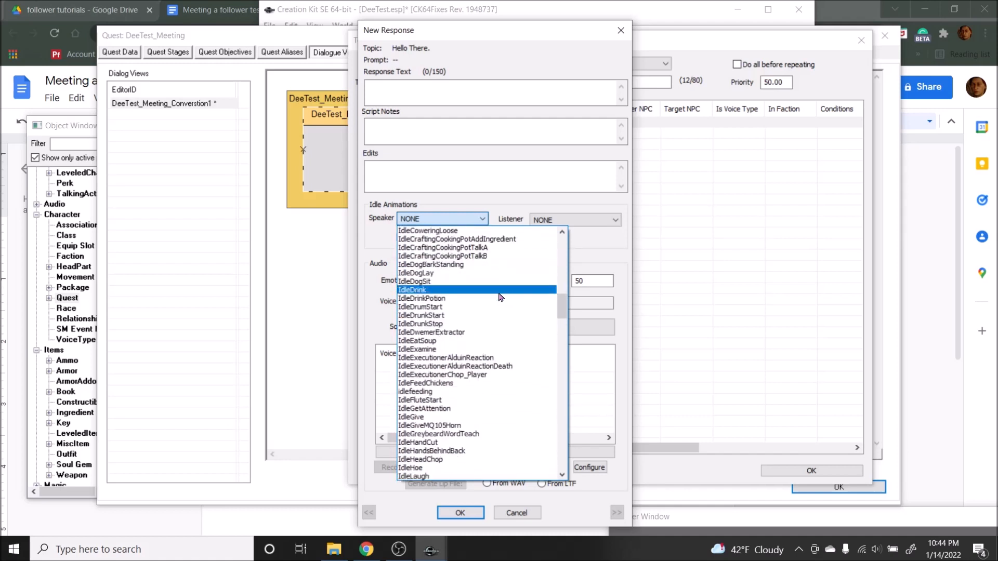
scroll(516, 326, "down", 12)
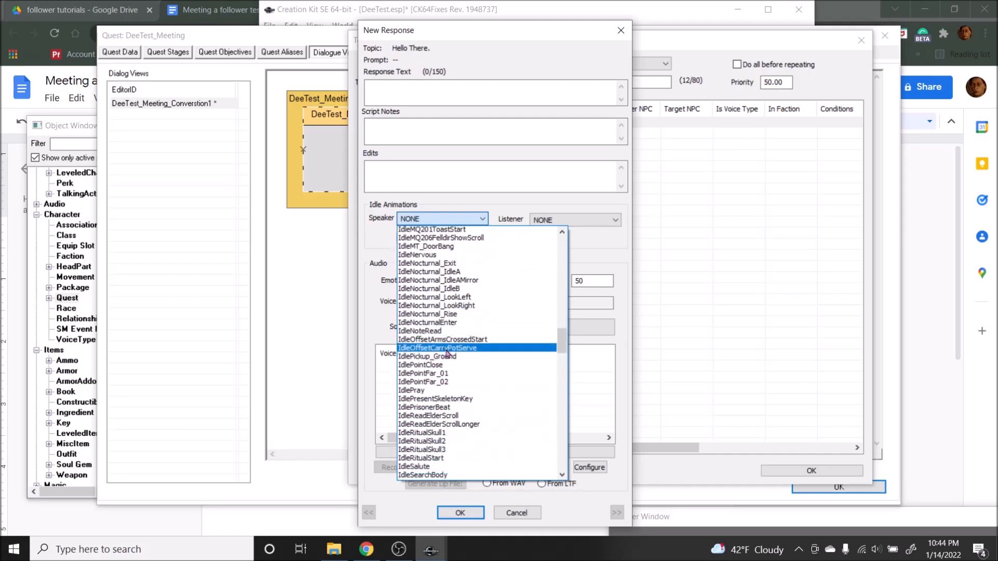
left_click(479, 213)
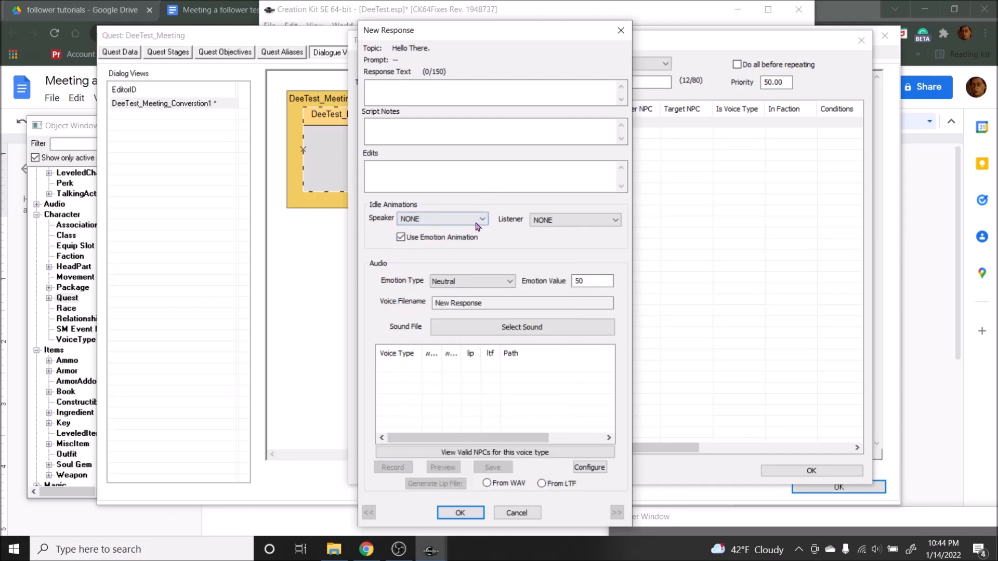
left_click(474, 218)
left_click(488, 202)
Step: Set the response's emotion type to Happy with an emotion value of 75
left_click(468, 281)
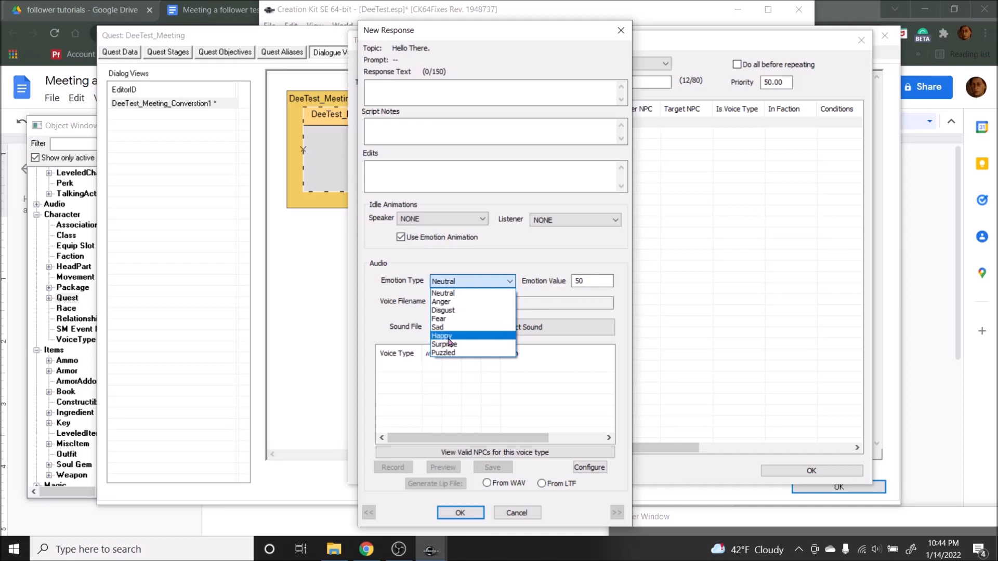
left_click(450, 336)
double_click(577, 281)
type("7")
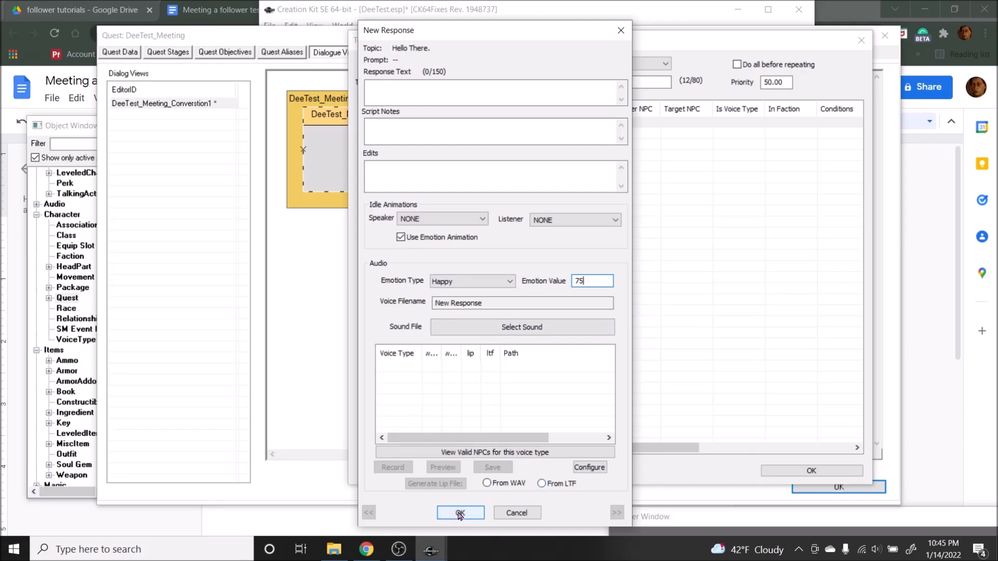
Step: Copy "Ah, what do you wish?" from the Google Docs script into the response text in the Creation Kit and confirm the response
left_click(206, 5)
left_click(452, 260)
left_click_drag(430, 242, 328, 248)
key("ctrl+c")
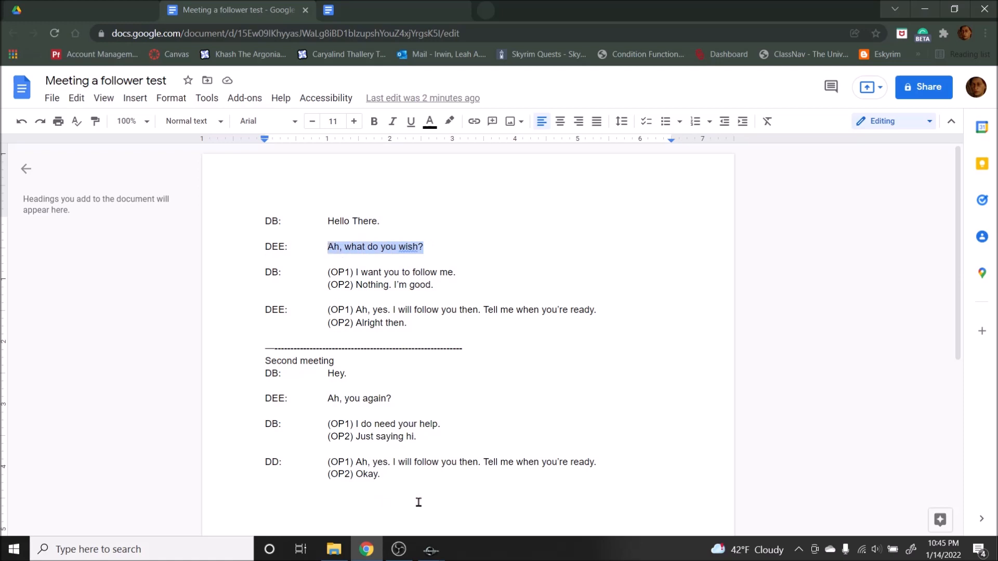
left_click(431, 550)
left_click(407, 86)
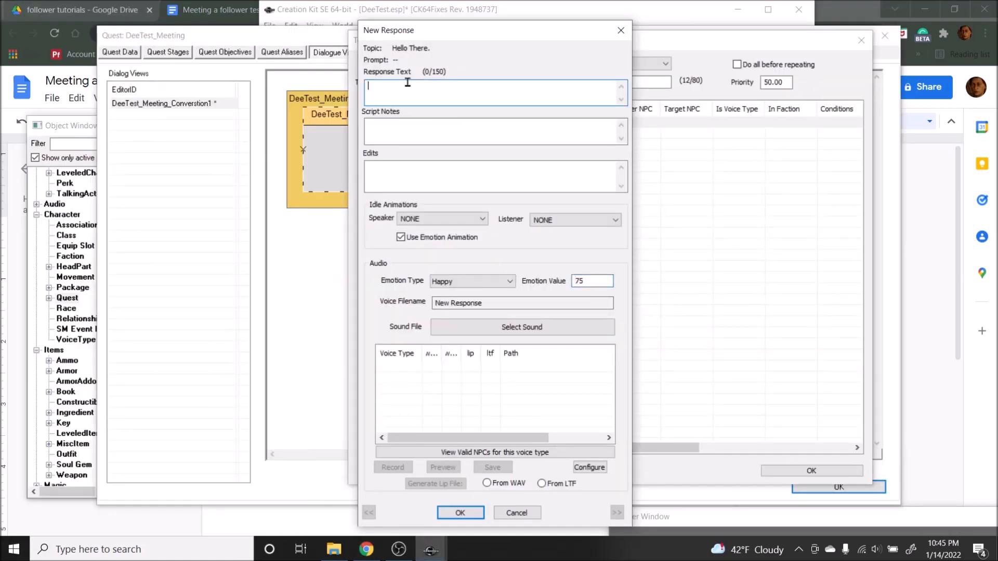
key("ctrl+v")
left_click(461, 512)
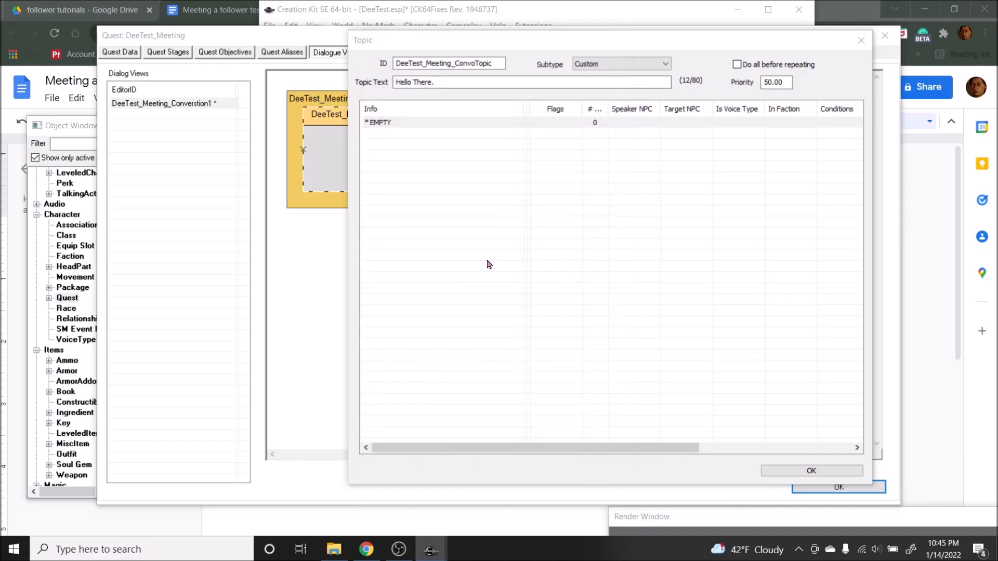
Step: Reopen the "Ah, what do you wish?" response, then record and save a short voice clip for the DeeVT voice type
double_click(279, 123)
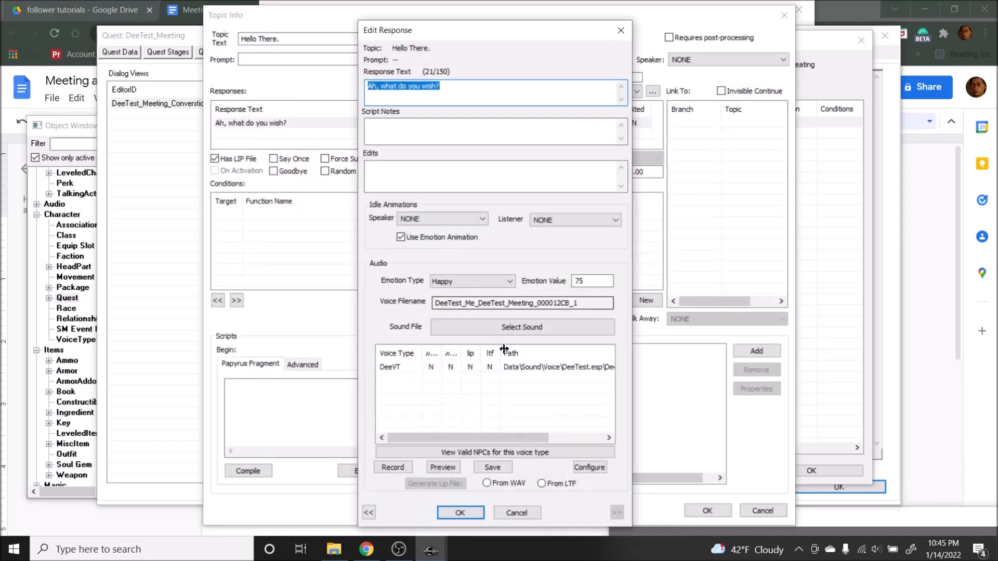
left_click(621, 30)
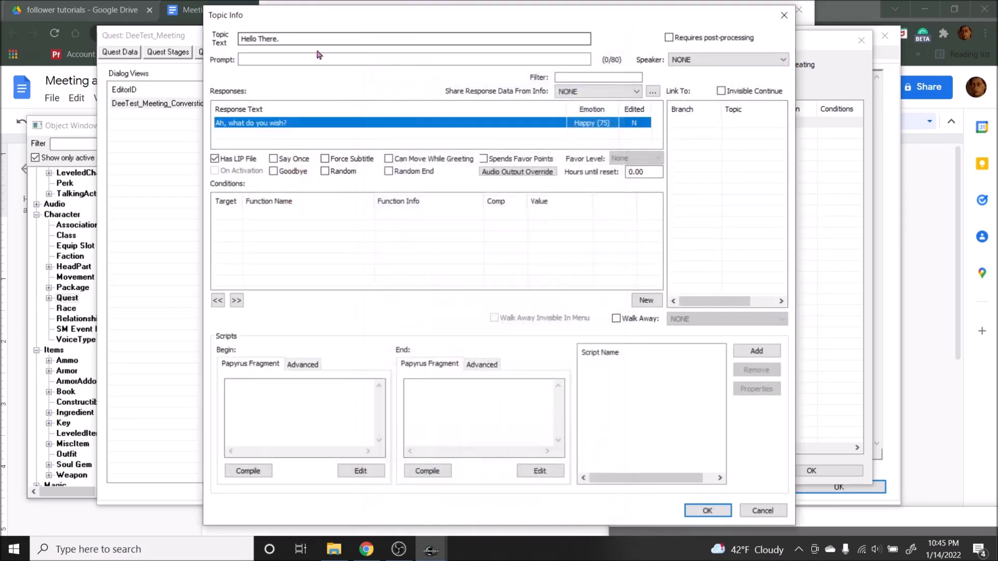
double_click(270, 125)
left_click(499, 91)
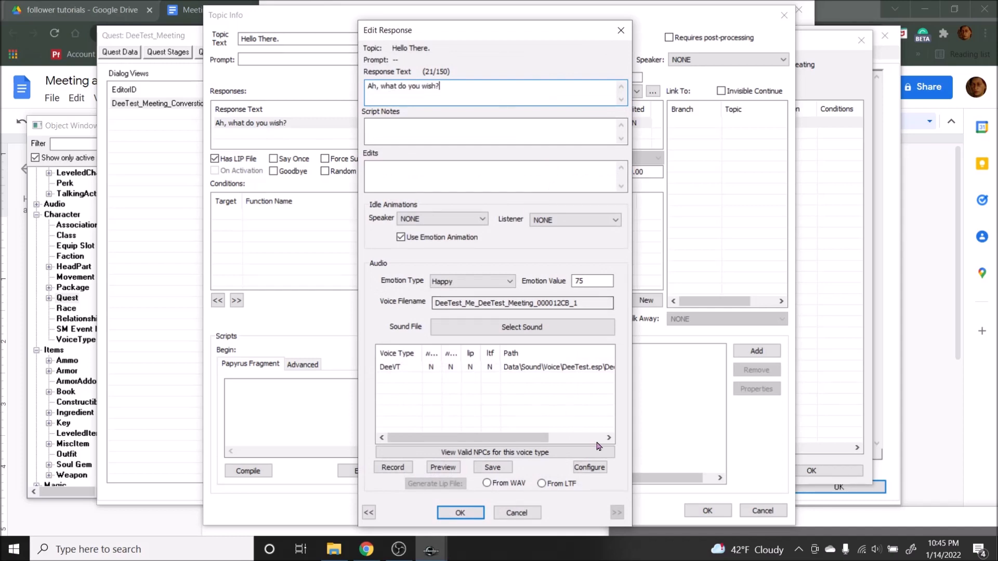
left_click(460, 368)
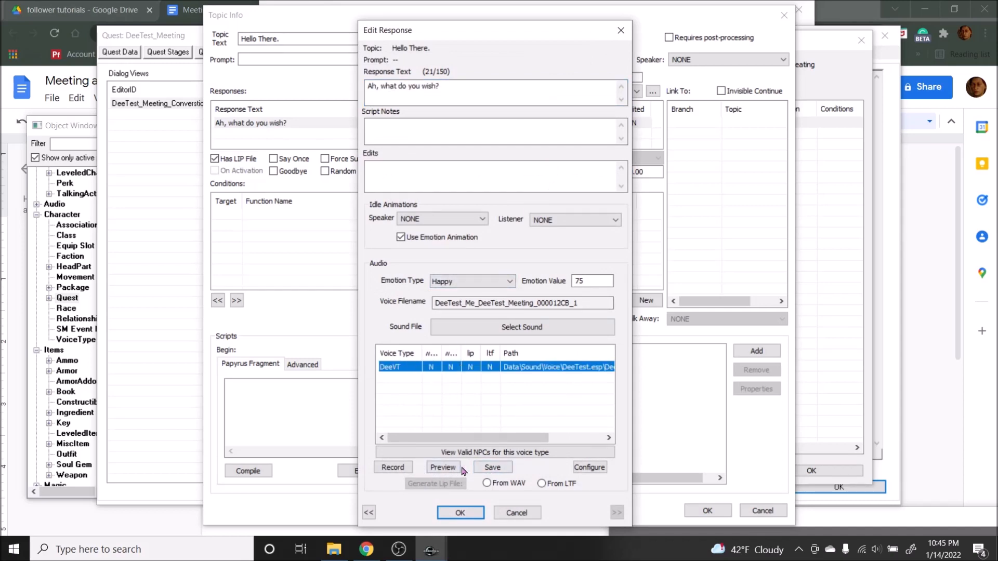
left_click(393, 467)
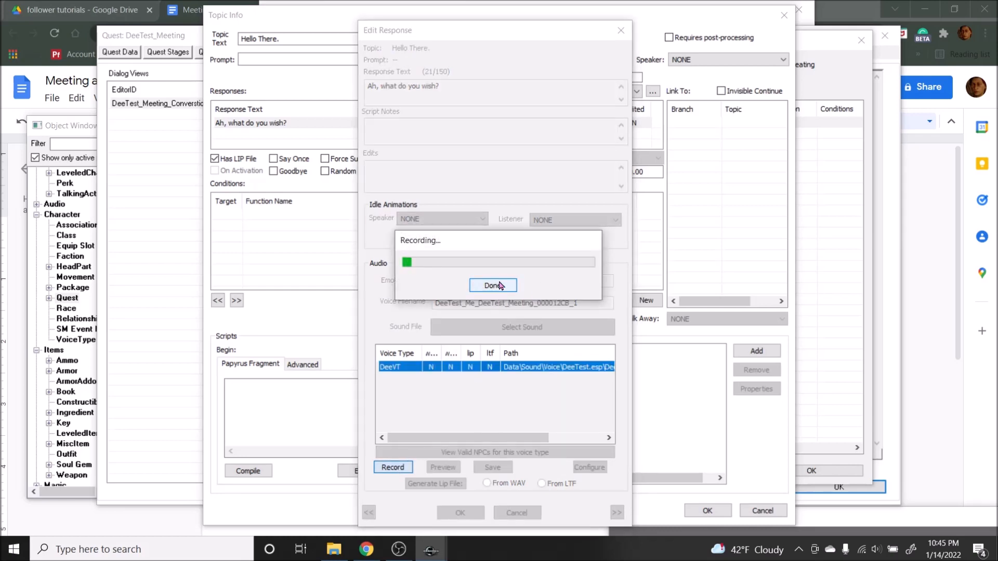
left_click(489, 286)
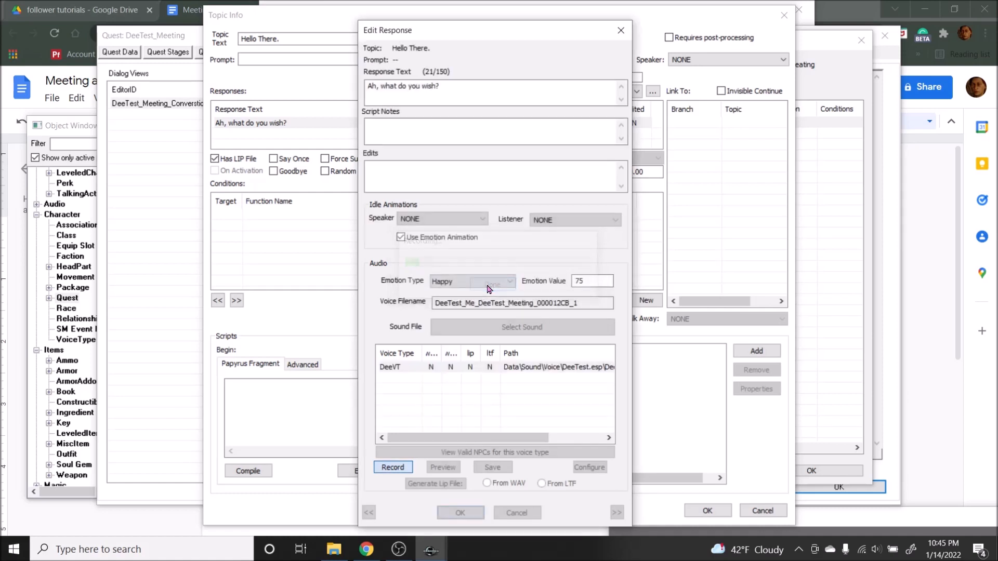
left_click(484, 472)
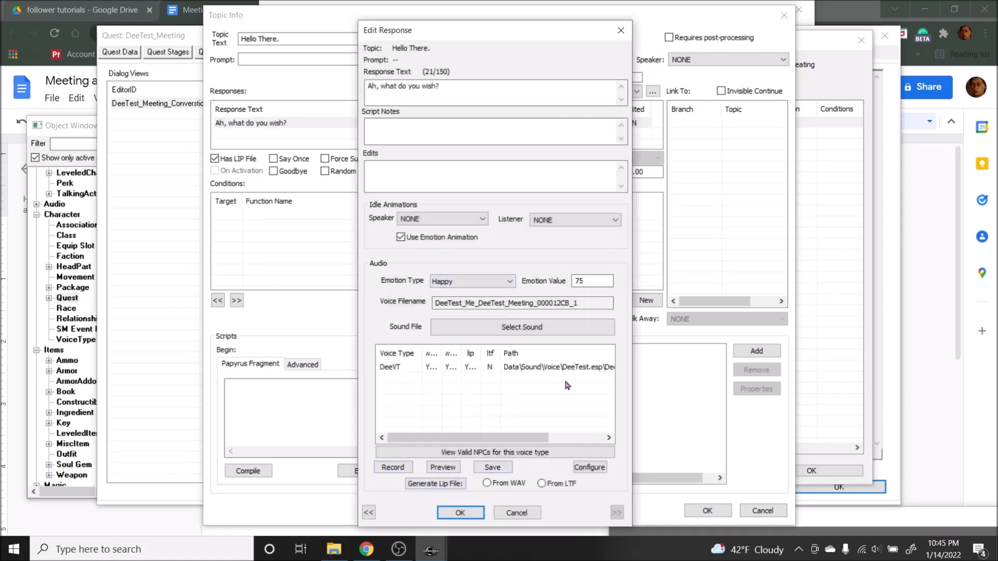
Step: Switch to File Explorer and delete all the generated voice files in Data\sound\Voice\DeeTest.esp\DeeVT
left_click(334, 549)
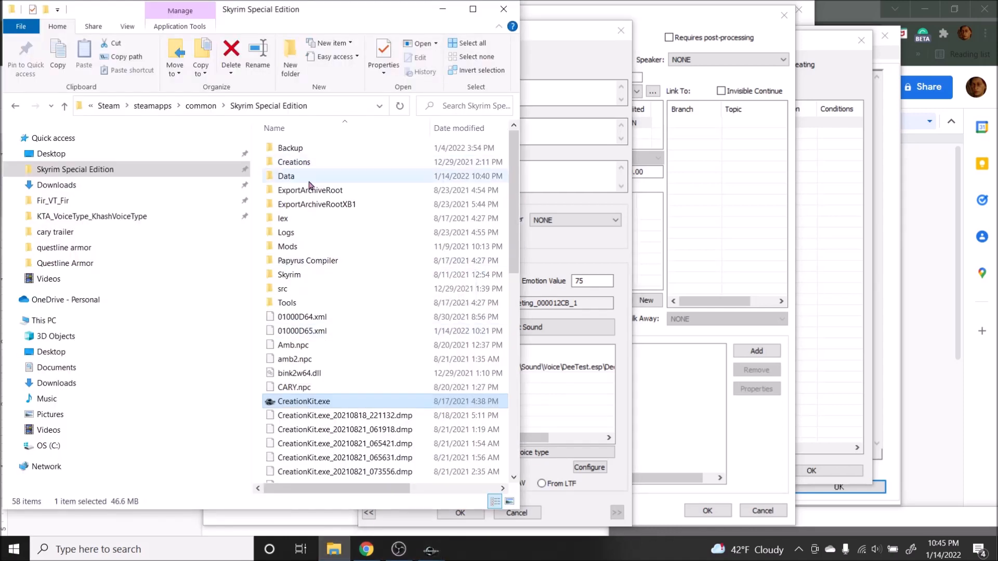
double_click(293, 176)
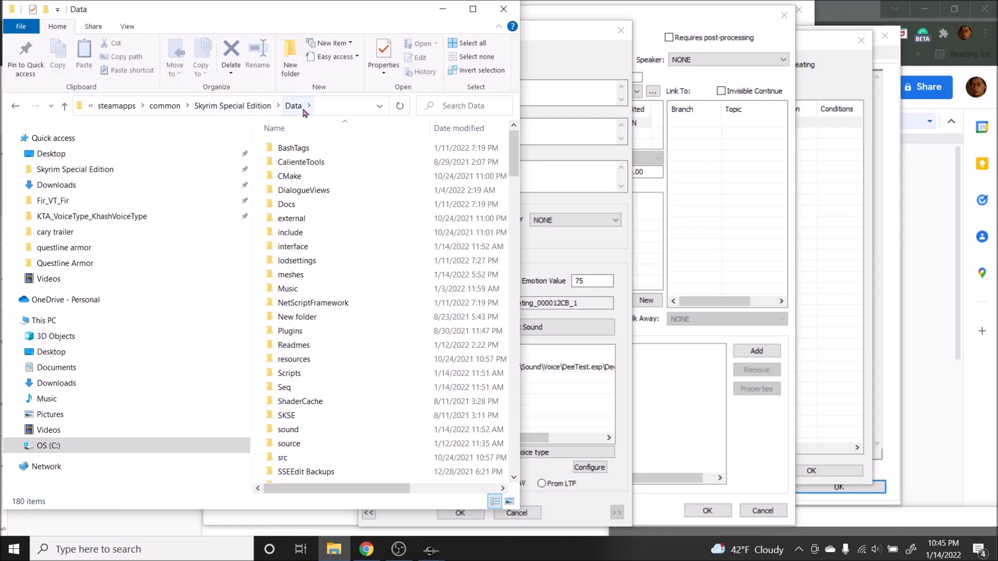
double_click(290, 430)
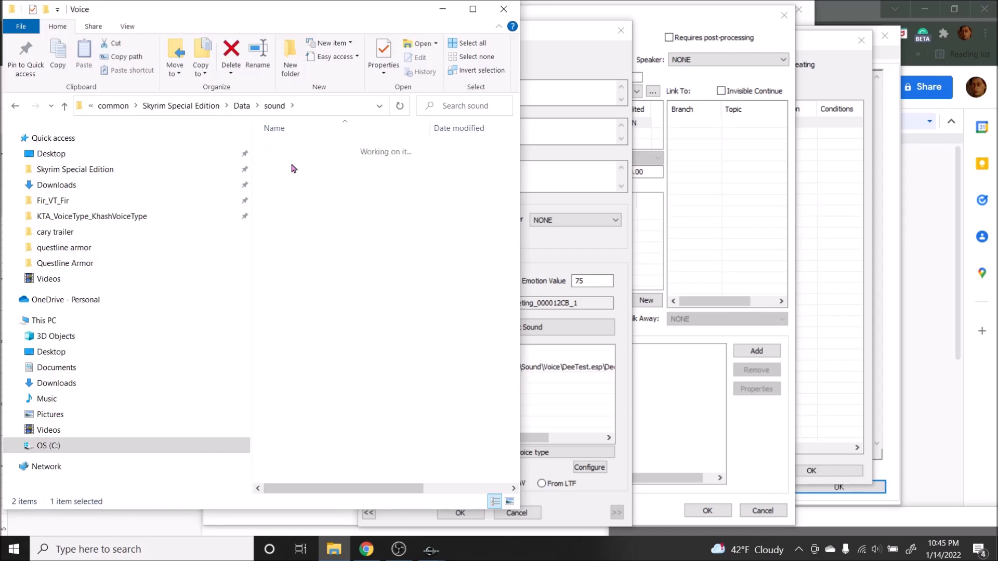
double_click(291, 166)
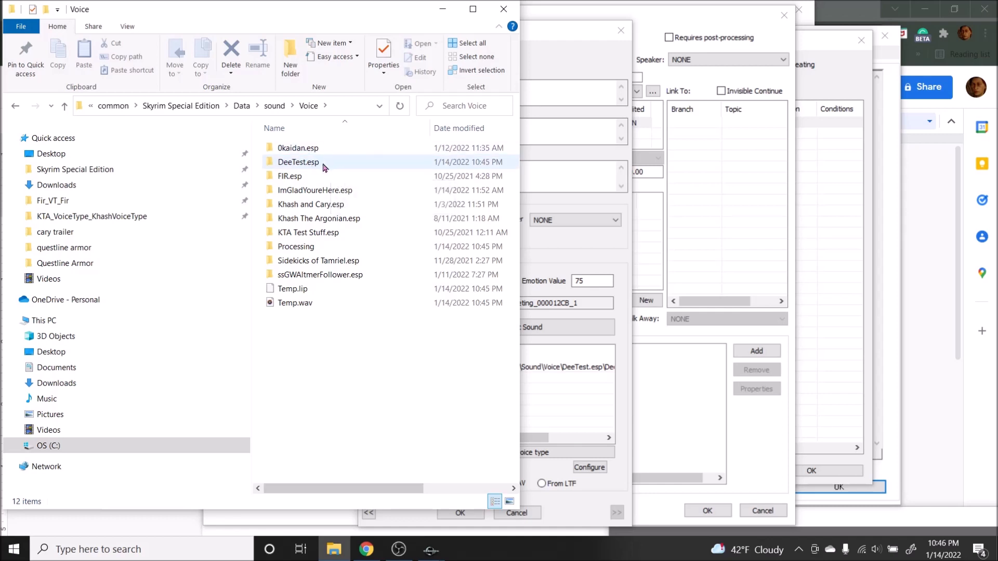
double_click(323, 165)
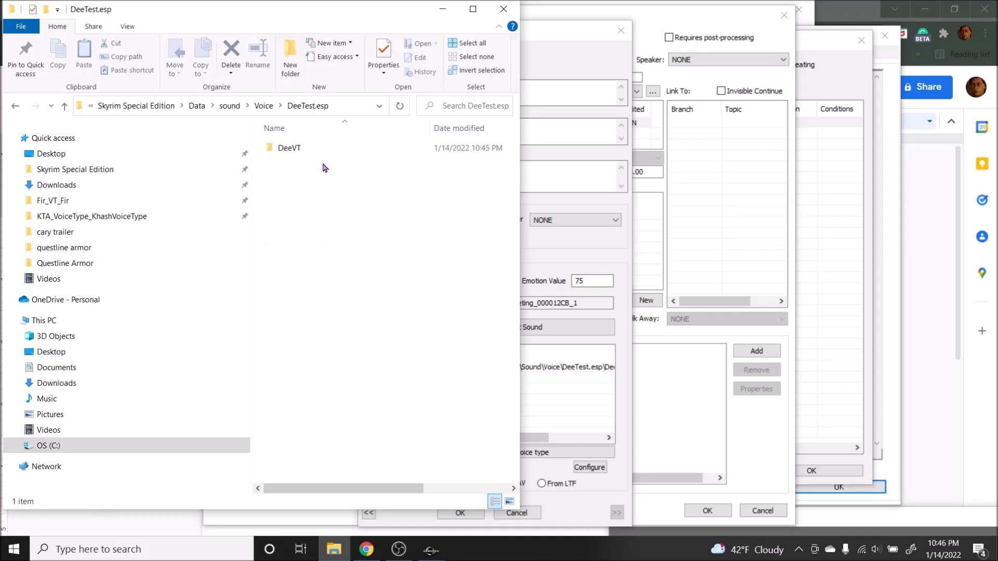
double_click(298, 149)
left_click_drag(293, 190, 322, 146)
key("Delete")
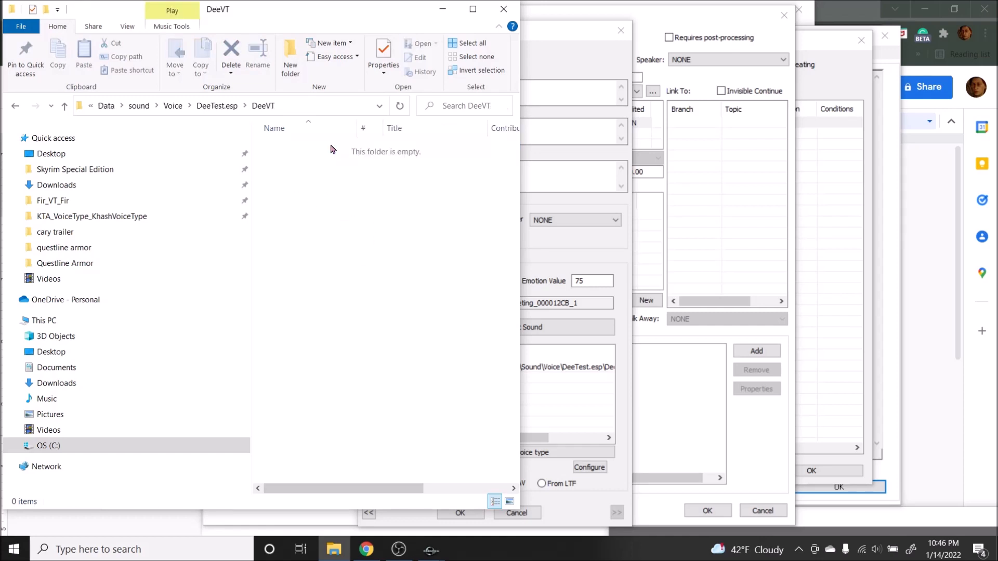
Step: Open the follower tutorial lines folder from Documents in a second File Explorer window beside the DeeVT folder
right_click(61, 368)
left_click(82, 174)
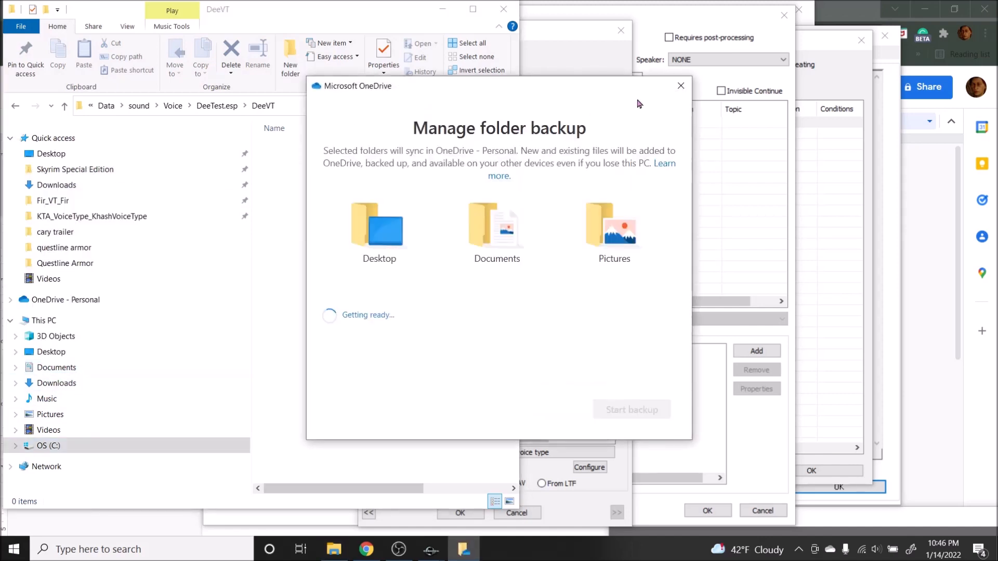
right_click(61, 367)
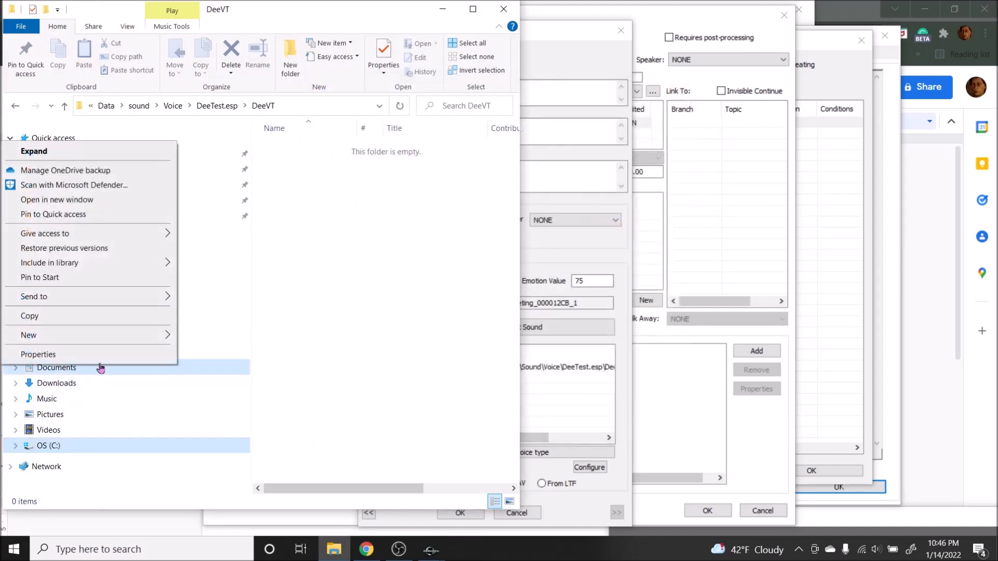
left_click(58, 200)
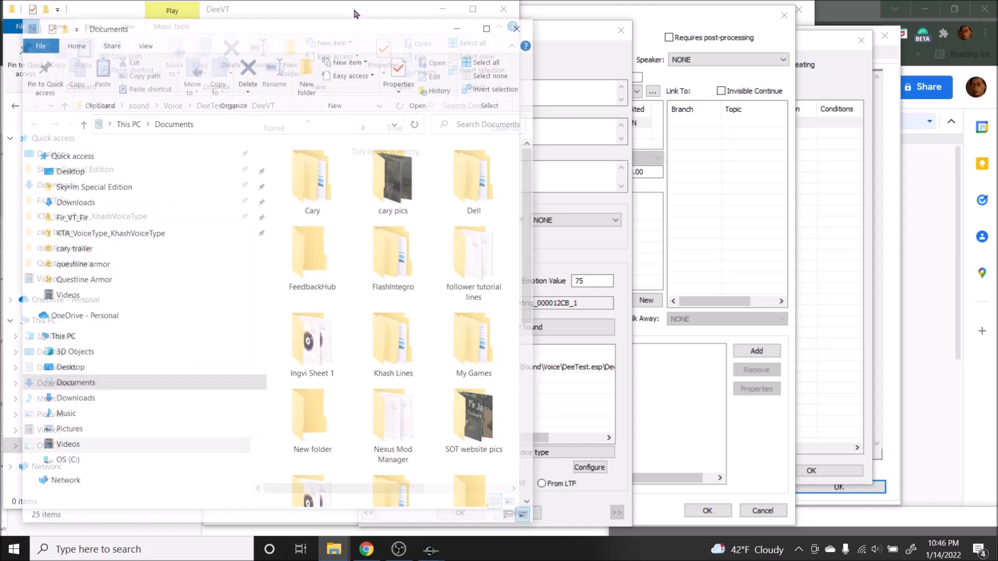
left_click_drag(580, 15, 823, 19)
double_click(935, 255)
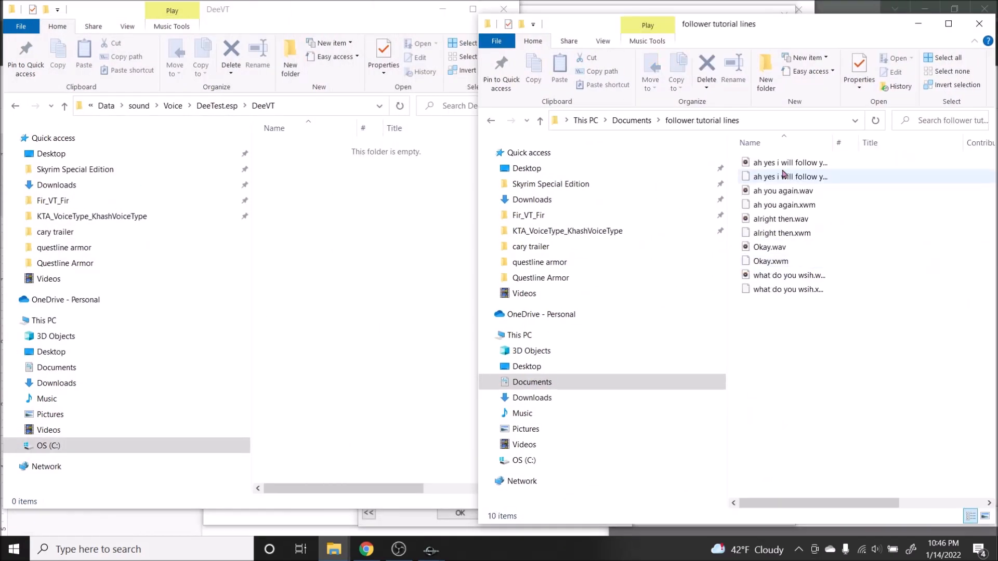
Step: Copy what do you wsih.wav and what do you wsih.xwm from follower tutorial lines into the DeeVT folder
left_click_drag(749, 306, 760, 273)
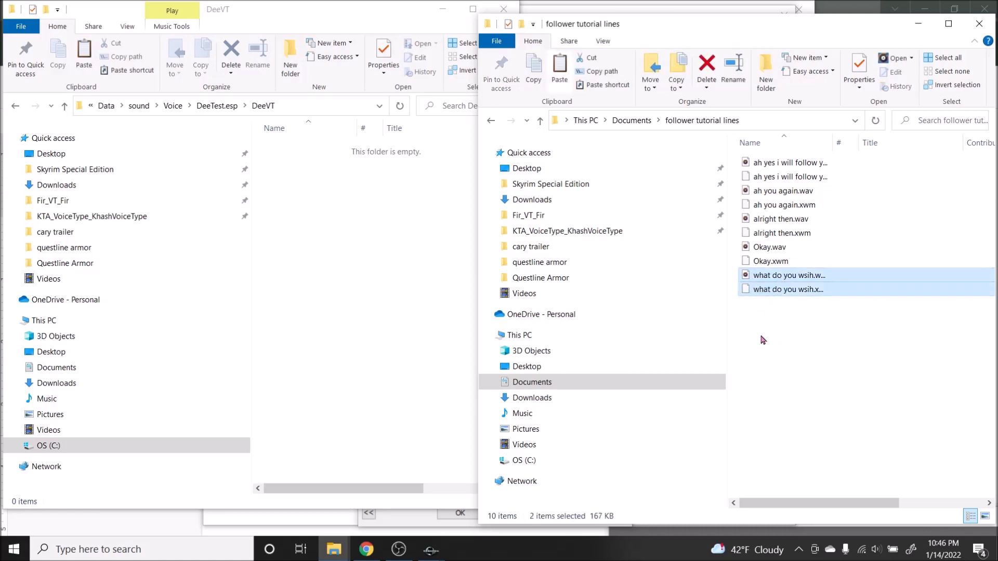
left_click_drag(832, 142, 941, 143)
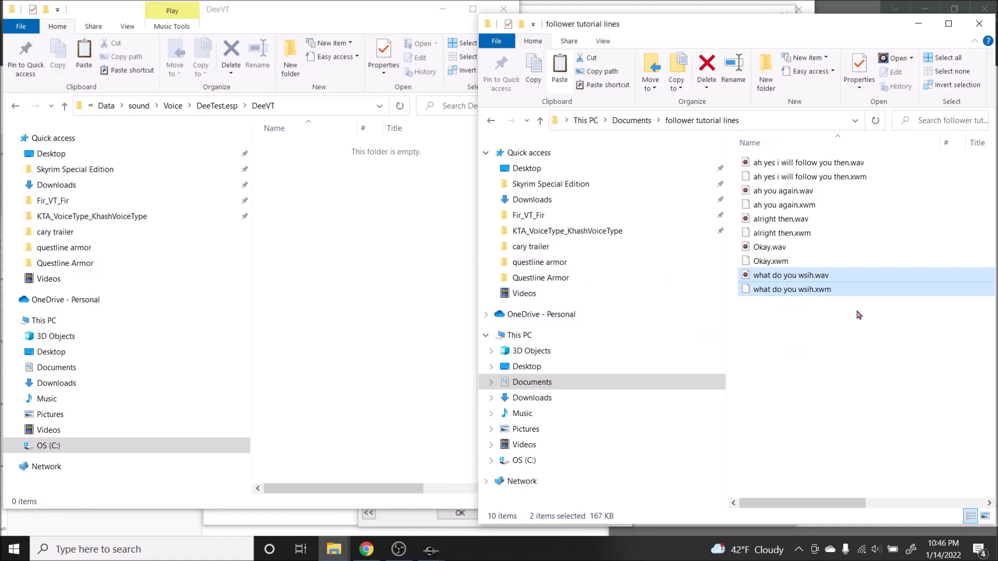
left_click(749, 312)
left_click_drag(749, 313, 747, 270)
left_click(385, 200)
key("ctrl+v")
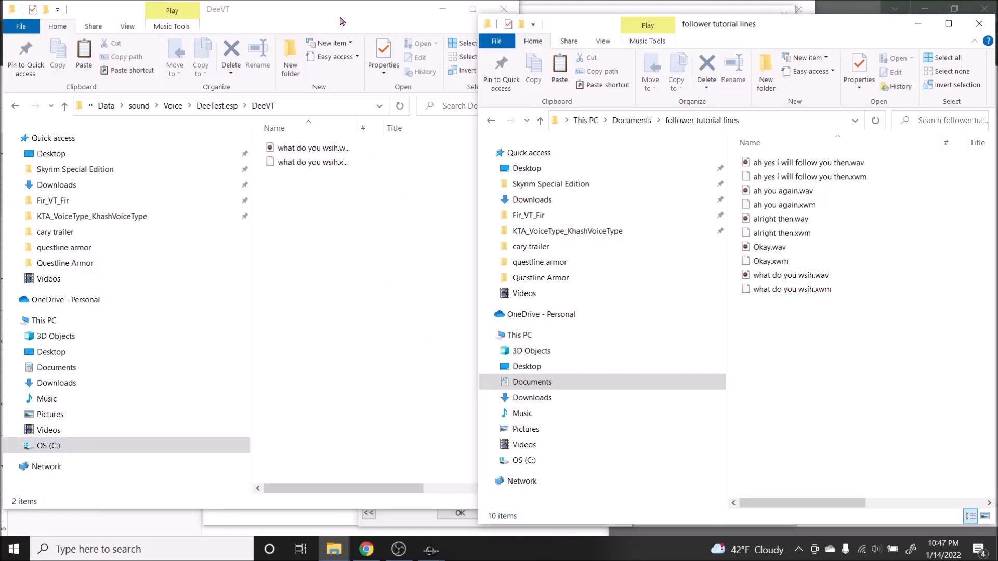
left_click_drag(334, 16, 261, 16)
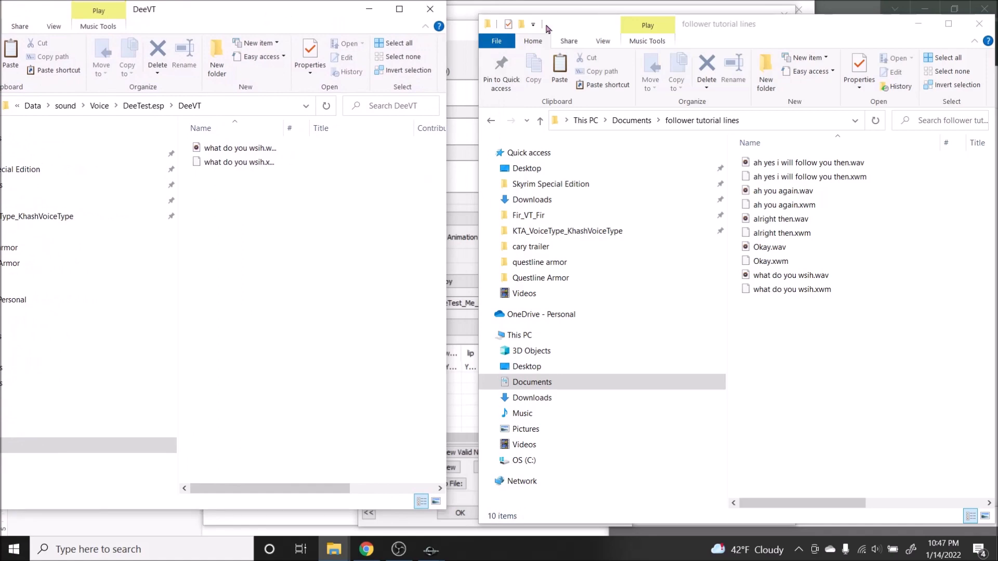
Step: Switch to the Creation Kit, reopen the "Ah, what do you wish?" response and copy its voice filename
key("alt+Tab")
left_click(468, 513)
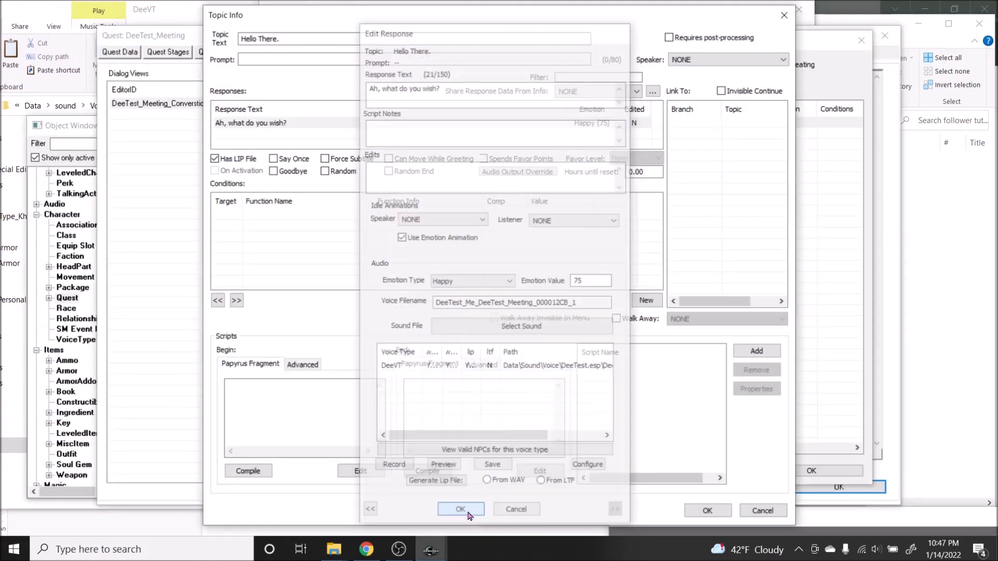
left_click(272, 125)
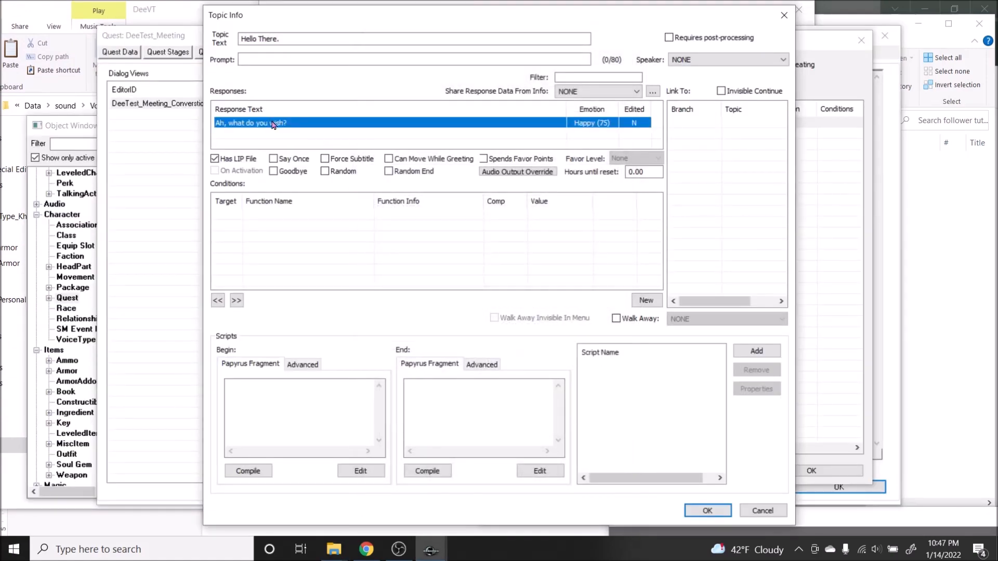
double_click(272, 125)
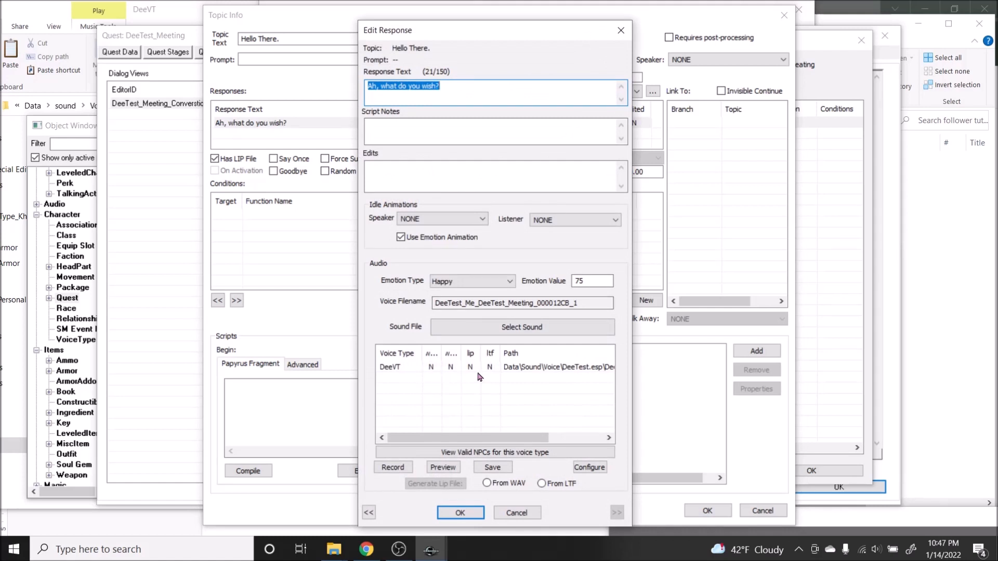
left_click(507, 304)
double_click(518, 303)
key("ctrl+c")
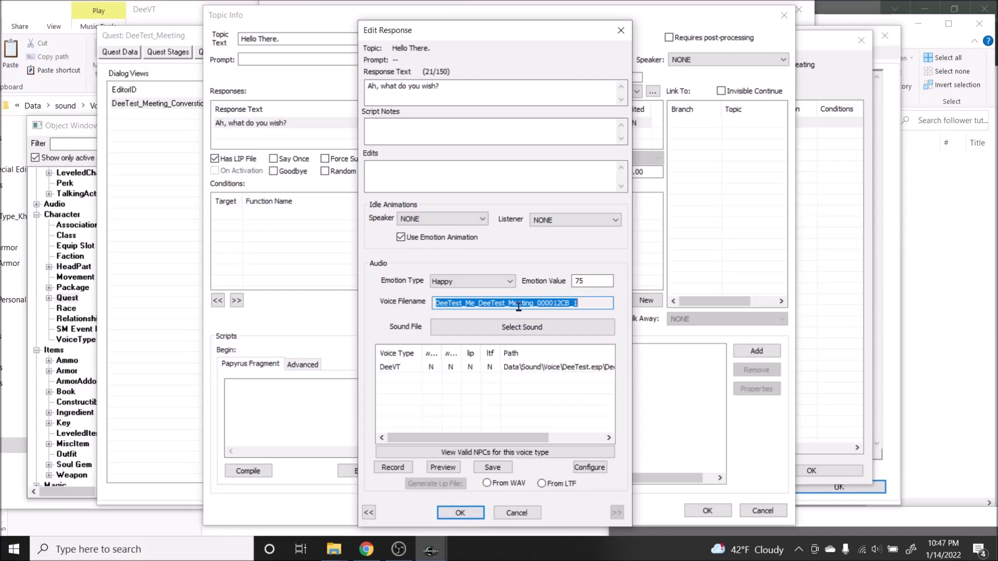
Step: In File Explorer's DeeVT folder, rename both the wav and xwm files as DeeTest_Me_DeeTest_Meeting_000012CB_1 and widen the Name column
mouse_move(334, 549)
mouse_move(353, 497)
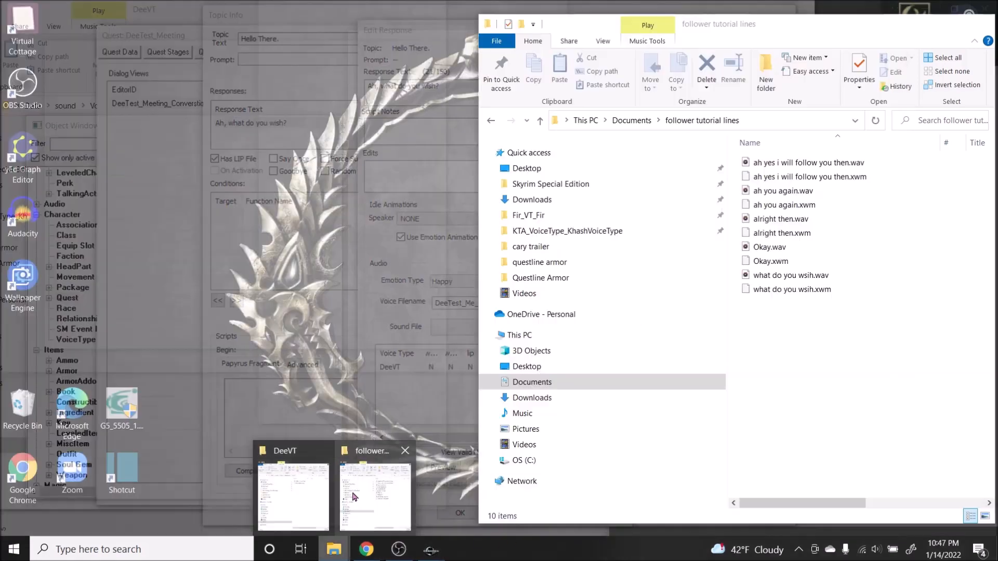
left_click(294, 496)
left_click_drag(244, 196, 262, 151)
right_click(262, 150)
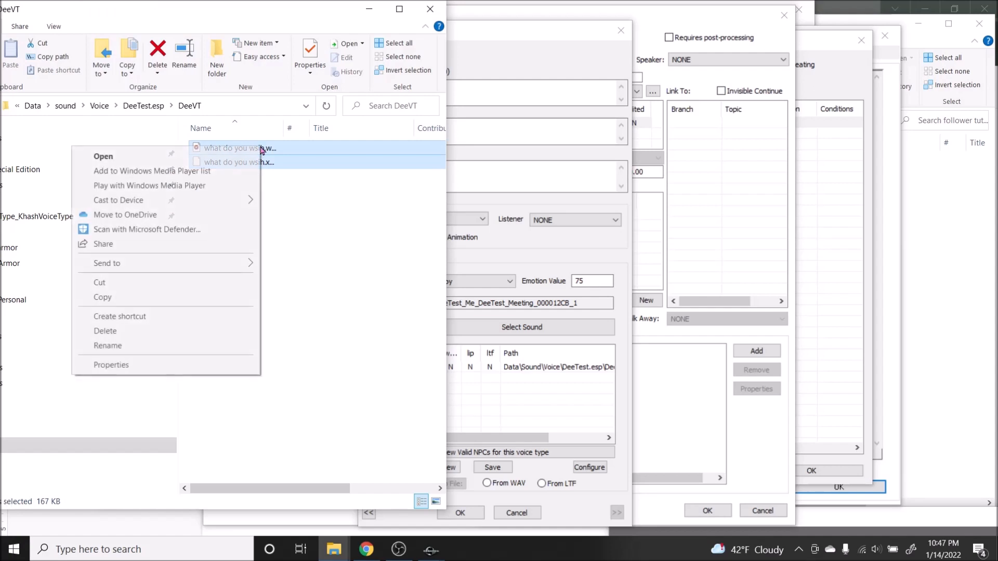
left_click(108, 346)
key("ctrl+v")
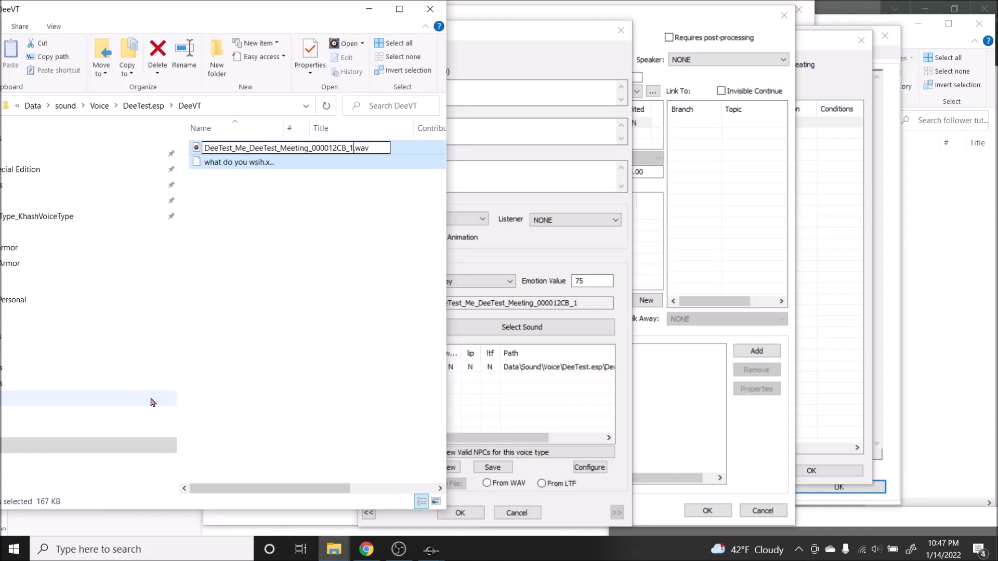
key("Return")
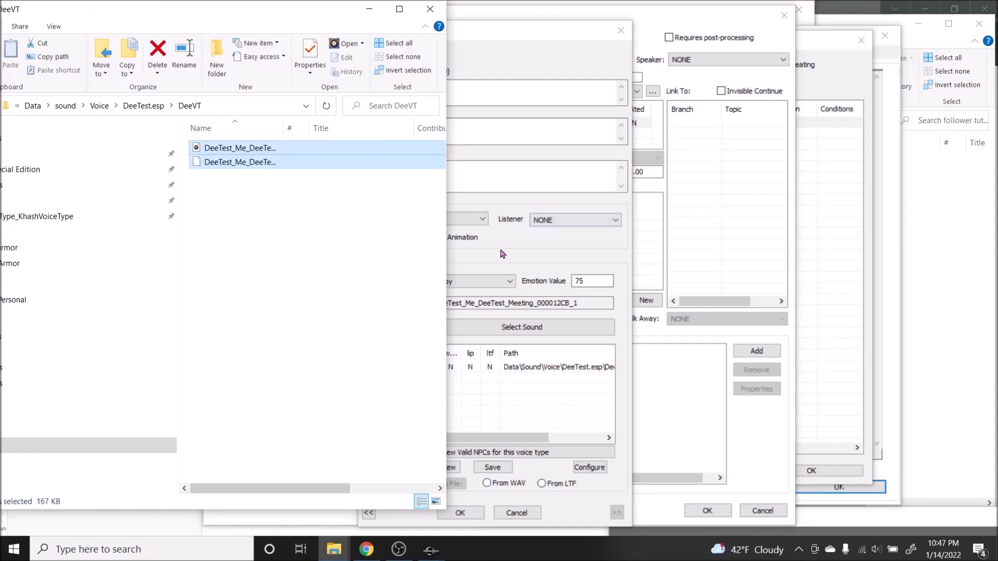
left_click_drag(283, 128, 388, 127)
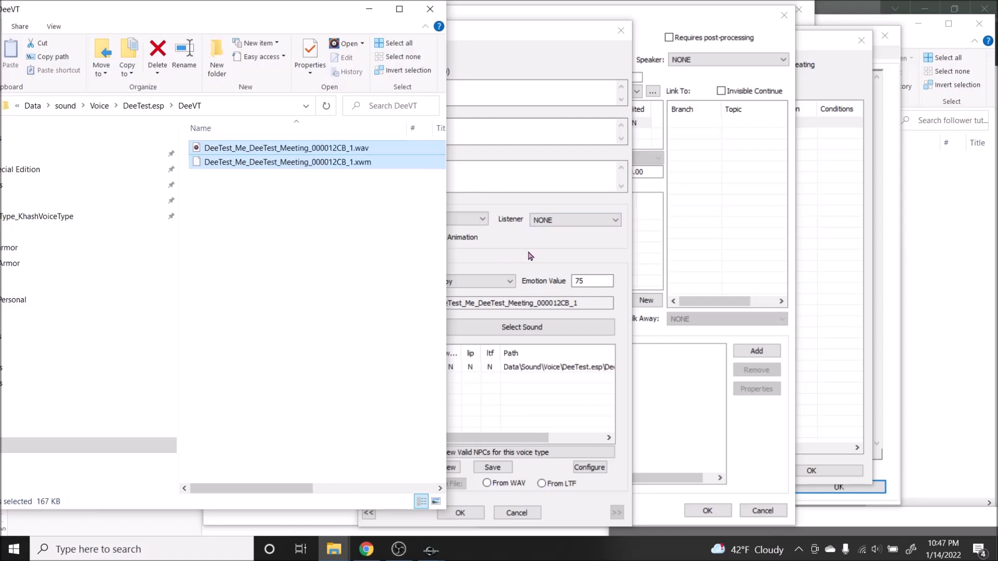
Step: Back in the Creation Kit, reopen the "Ah, what do you wish?" response and generate the DeeVT lip file from the WAV
left_click(431, 549)
left_click(460, 512)
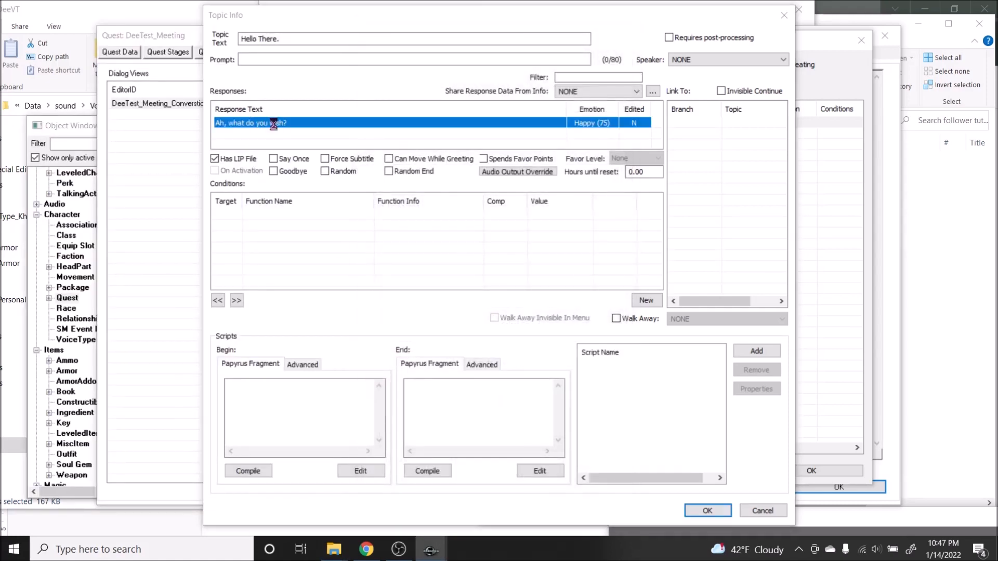
double_click(273, 128)
left_click_drag(462, 357, 565, 358)
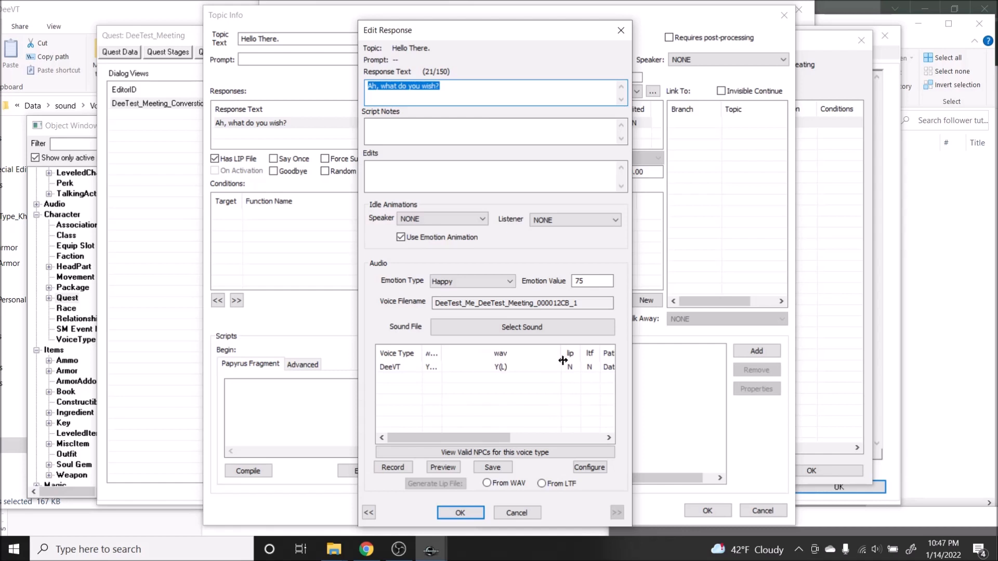
left_click(491, 369)
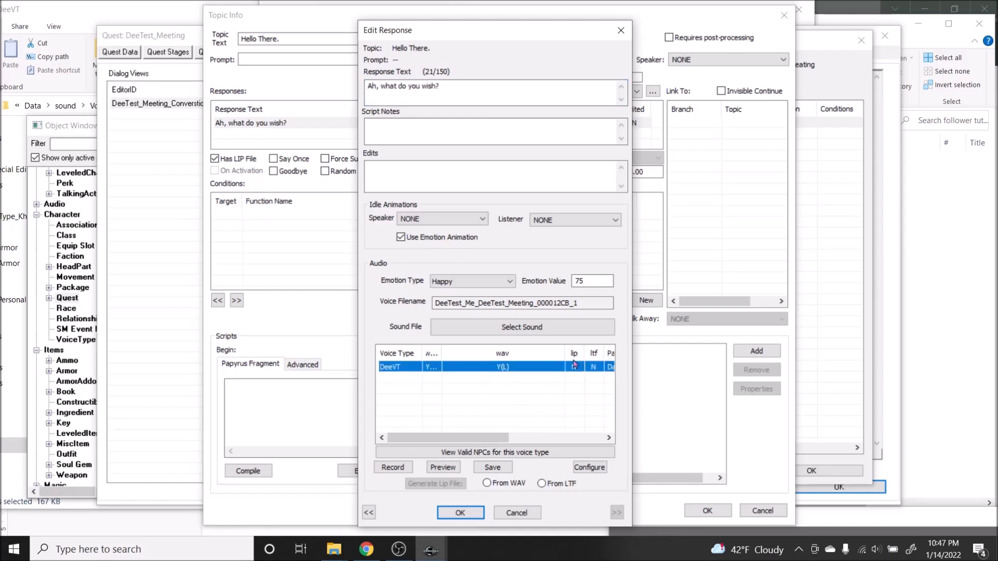
left_click_drag(566, 353, 485, 353)
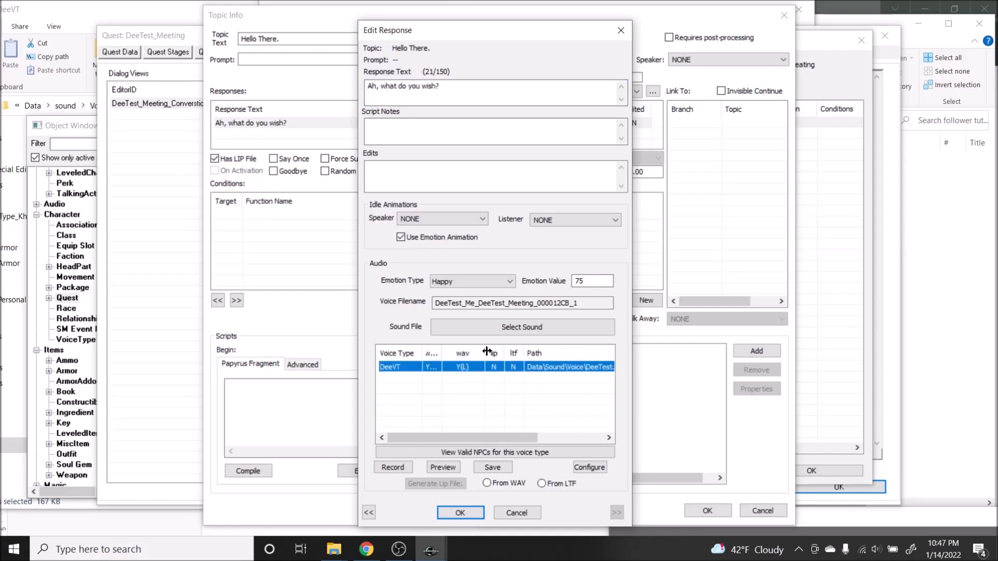
left_click(514, 485)
left_click(425, 486)
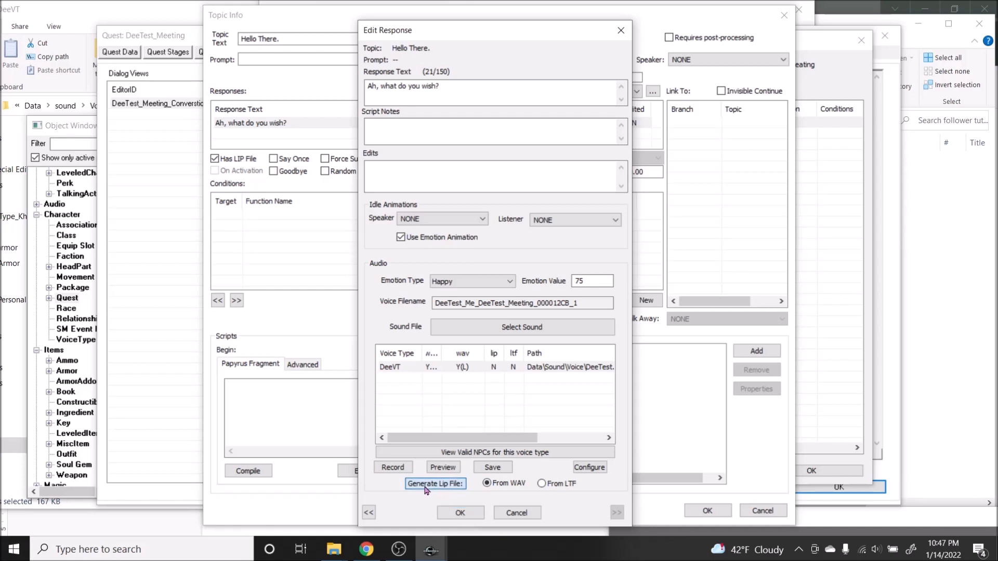
left_click(461, 515)
Step: Check the response's voice entry for the lip file, look for it in File Explorer's DeeVT folder, and return to the Creation Kit
double_click(272, 125)
left_click(460, 513)
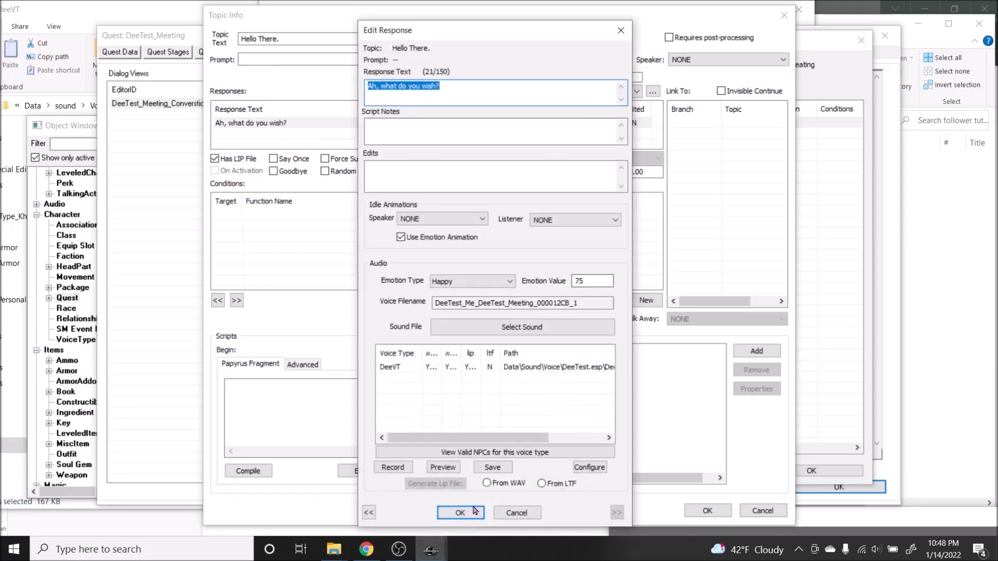
left_click(88, 19)
left_click(221, 149)
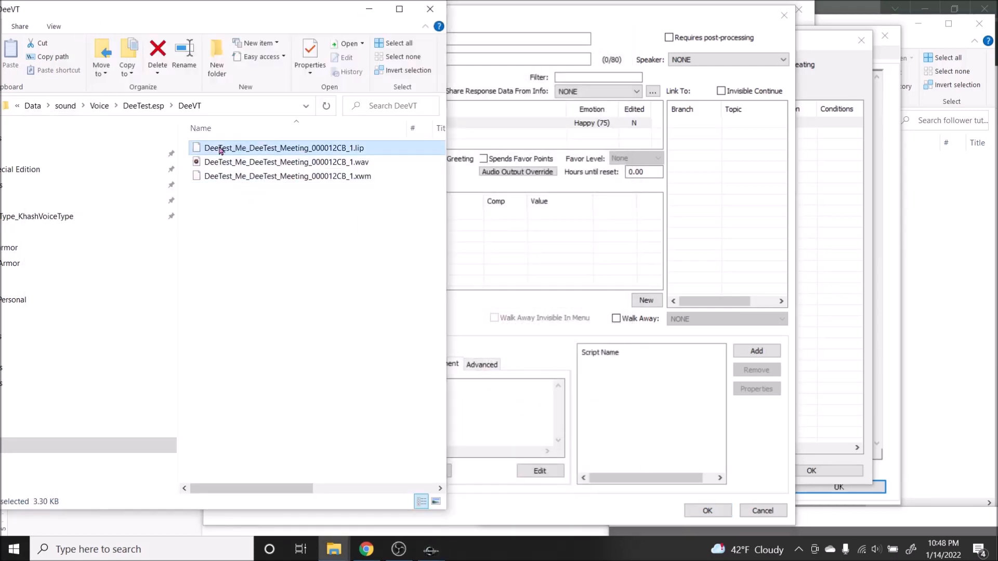
left_click(241, 284)
left_click(603, 25)
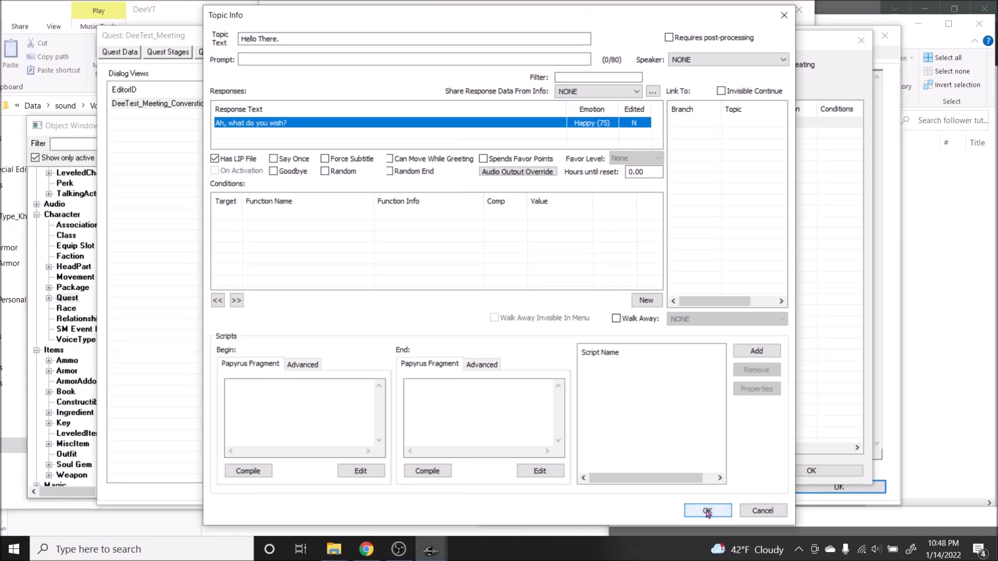
right_click(428, 220)
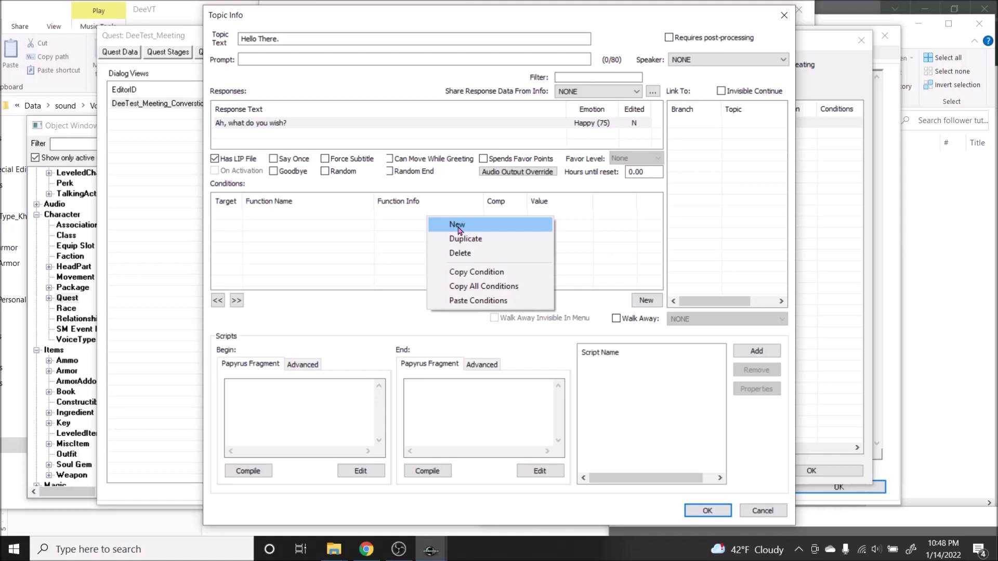
left_click(318, 110)
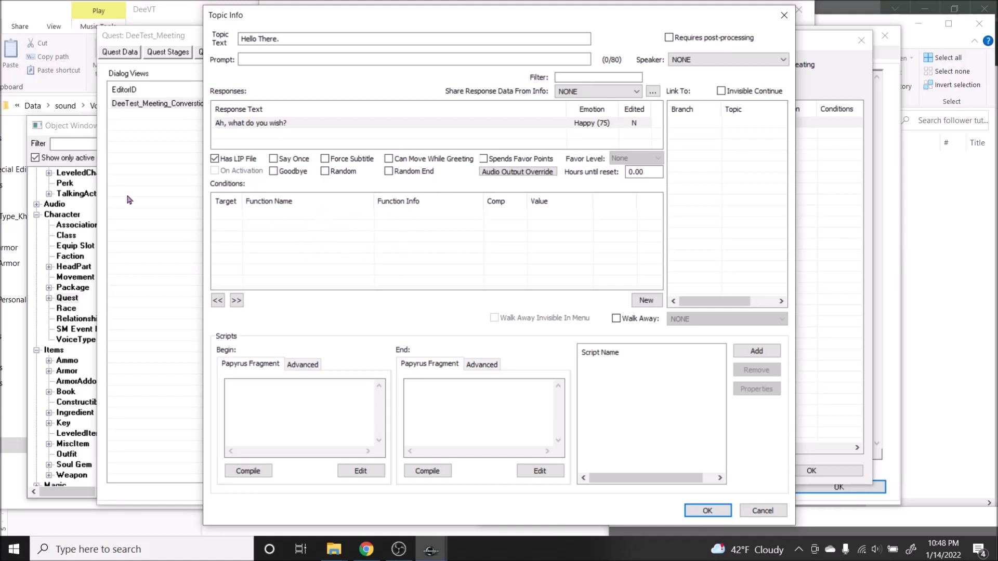
left_click_drag(332, 17, 385, 19)
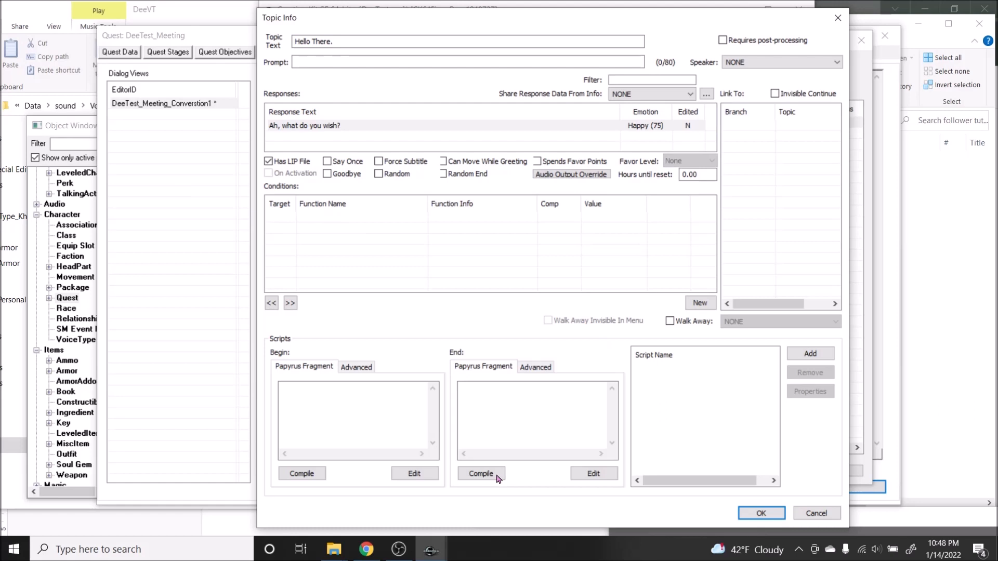
right_click(435, 227)
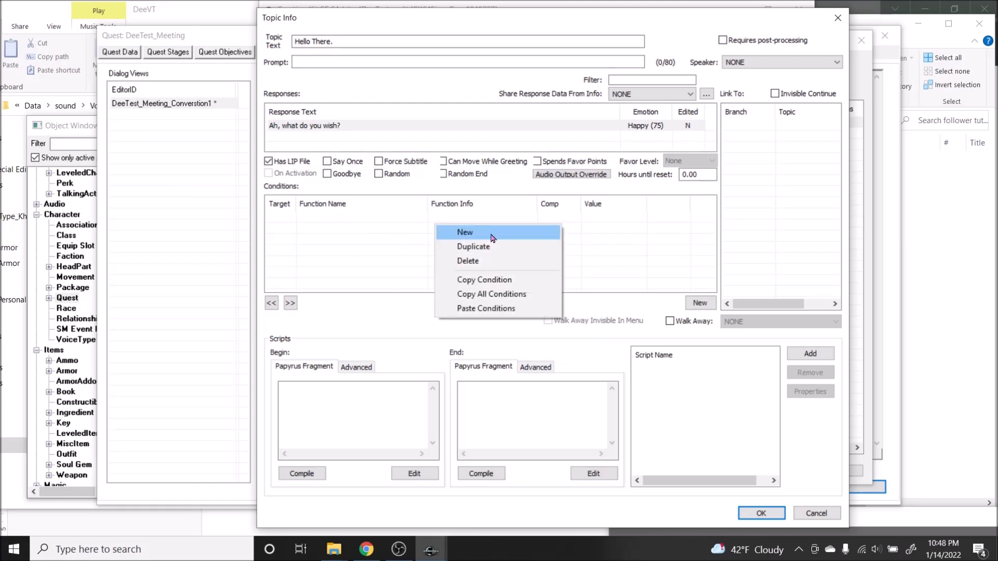
left_click(333, 136)
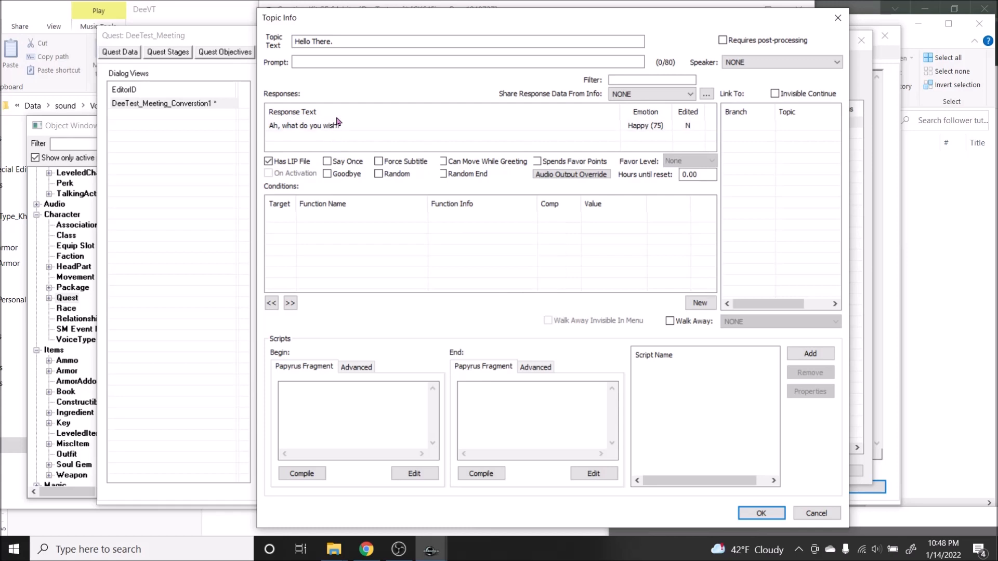
left_click(351, 126)
Step: Add a new condition to the "Hello There." topic info with GetStage as its condition function
right_click(429, 238)
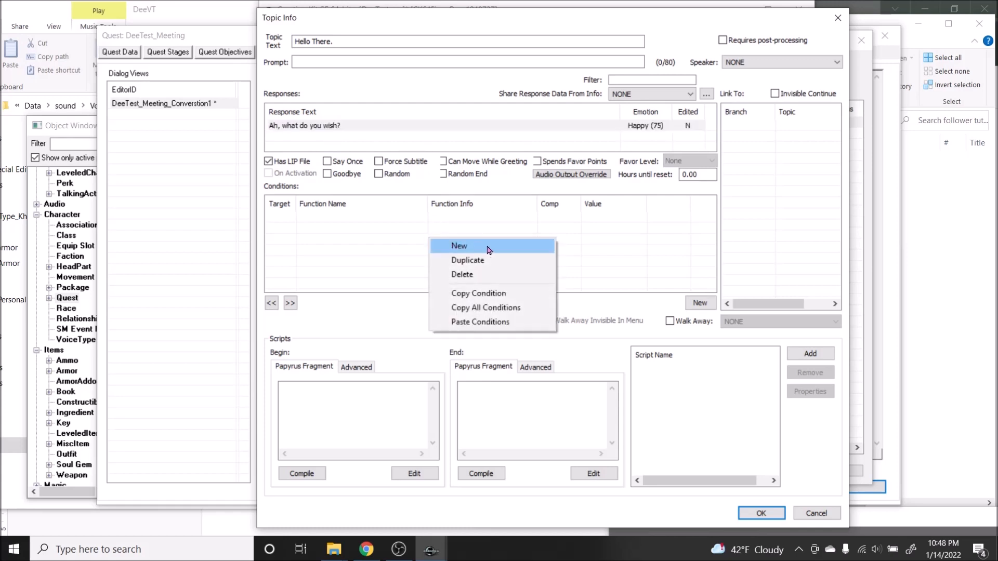
left_click(459, 247)
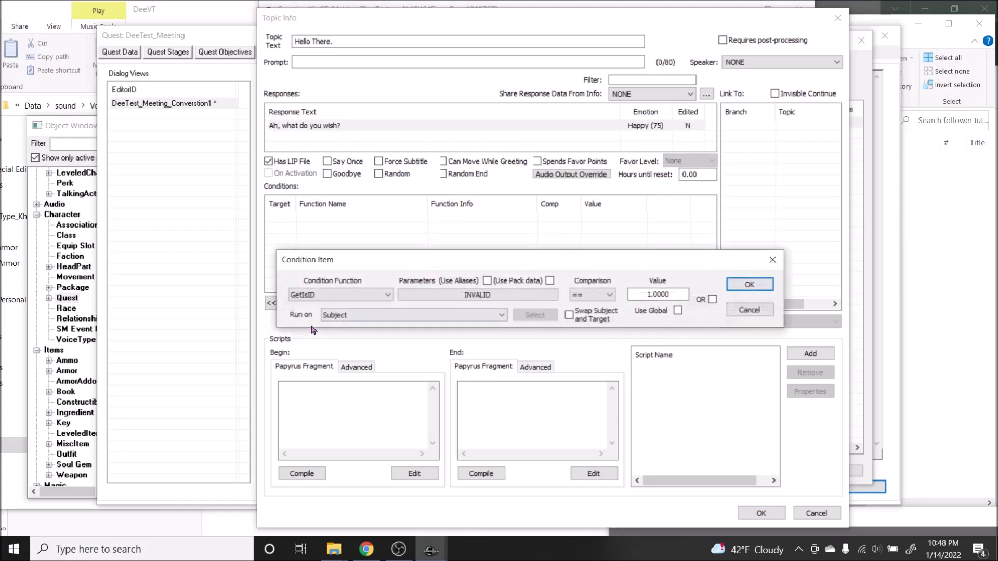
left_click(366, 296)
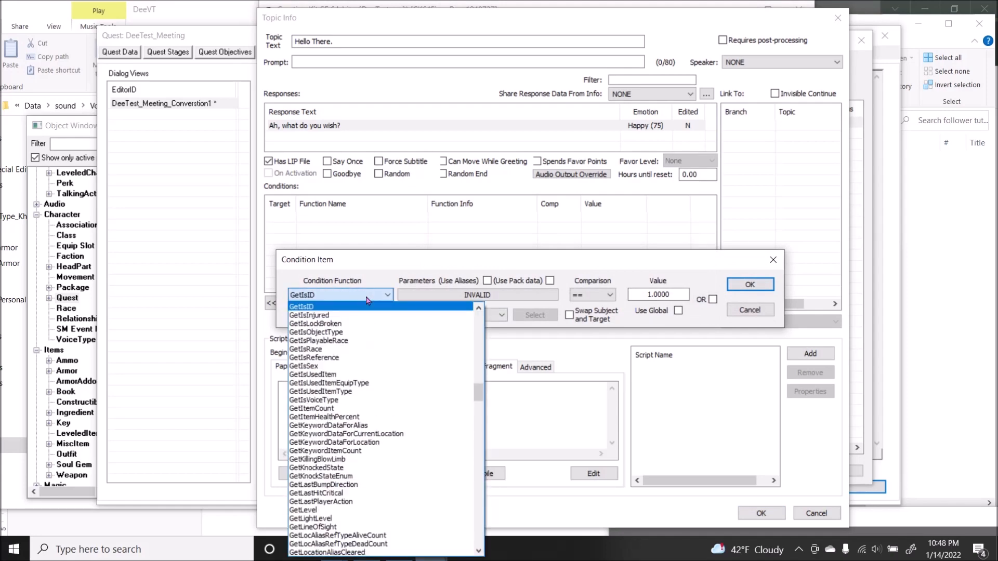
type("GetStage")
key("Return")
Step: Set the GetStage condition's quest parameter to DeeTest_Meeting and its value to 0, keeping the == comparison
left_click(411, 295)
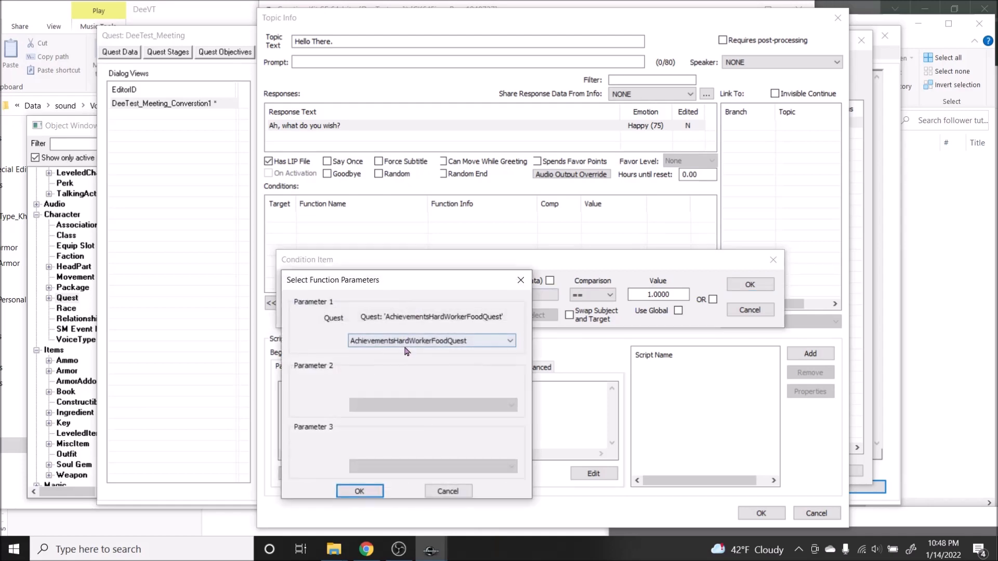
left_click(405, 345)
type("dee")
key("Return")
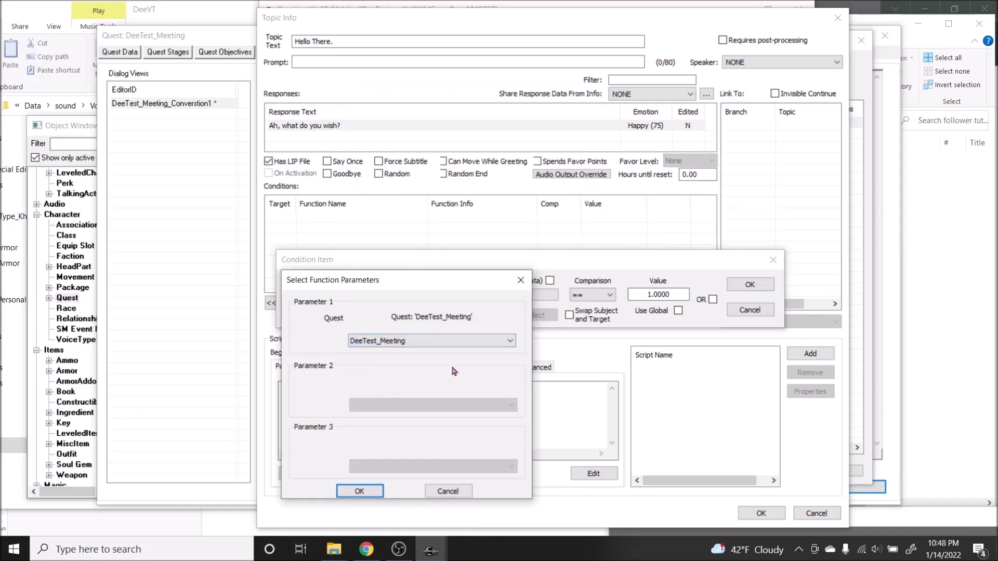
left_click(359, 491)
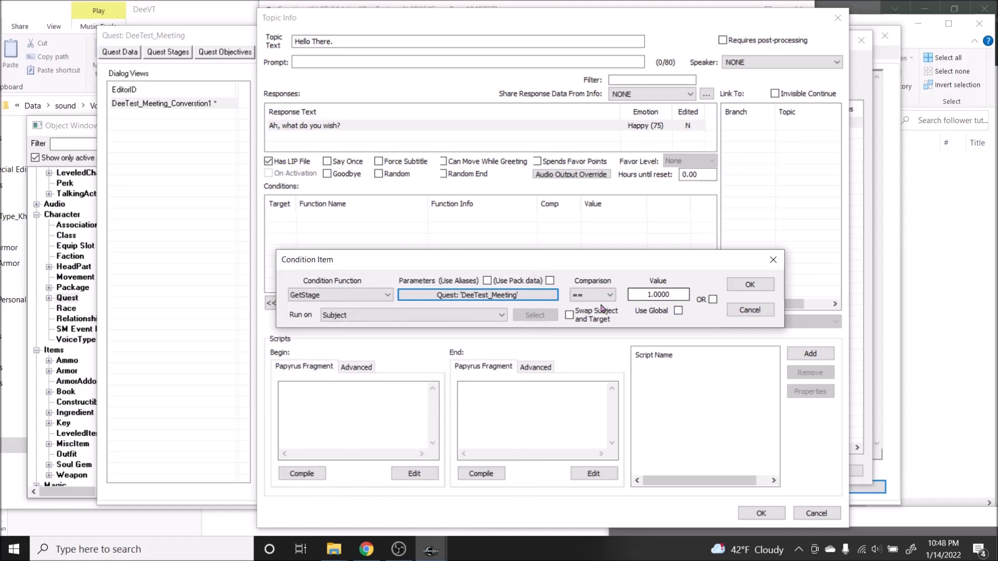
left_click_drag(682, 295, 559, 300)
type("0")
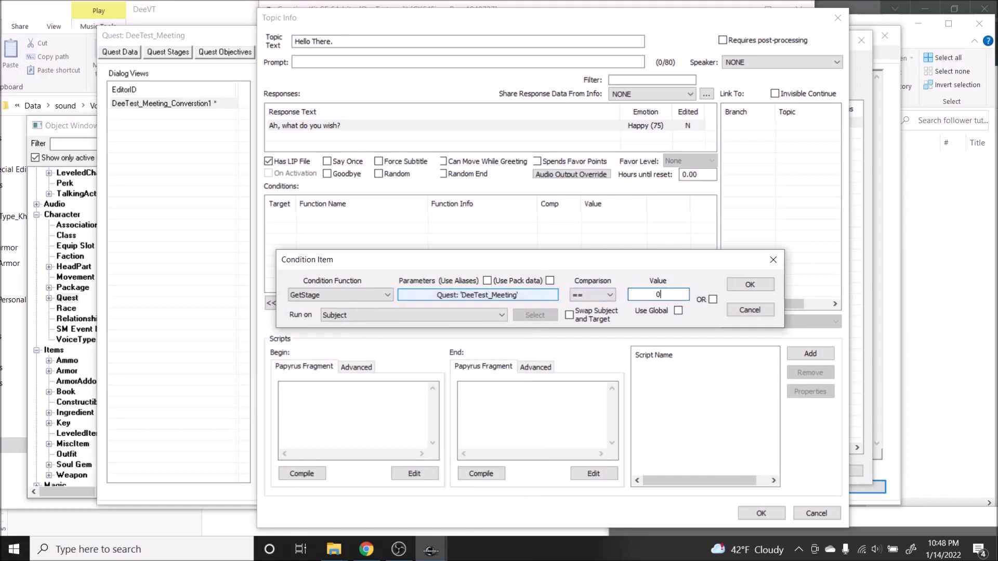
key("Return")
Step: Duplicate the GetStage condition and set the copy's value to 10
right_click(558, 220)
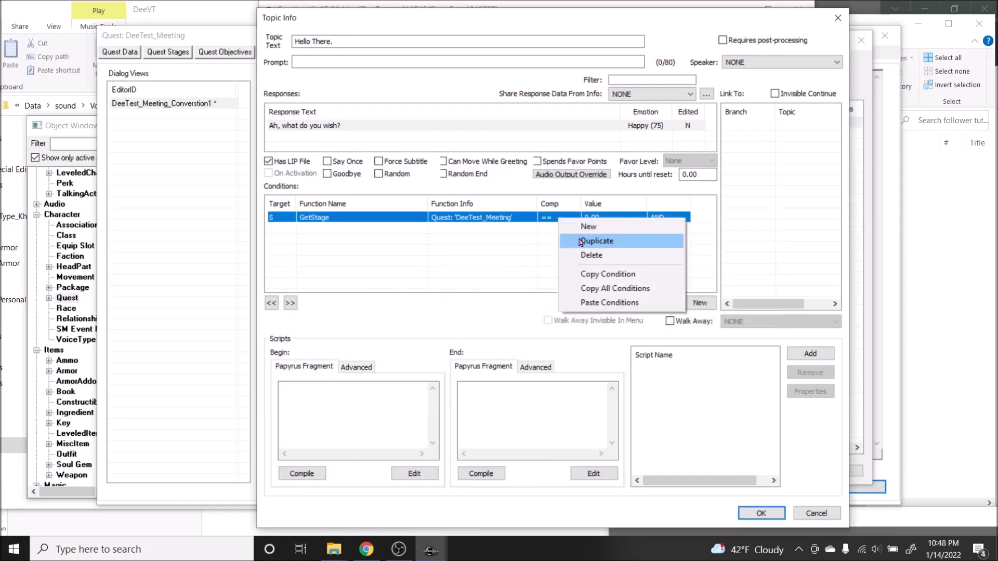
left_click(597, 241)
double_click(551, 229)
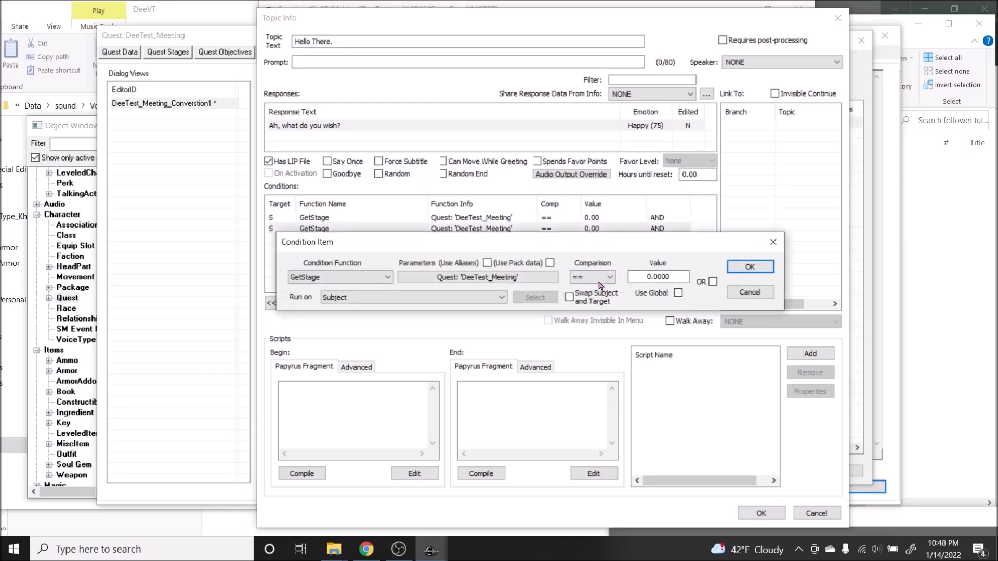
left_click_drag(686, 276, 627, 277)
type("10")
Step: Try the < comparison on the duplicated GetStage condition, and switch it to >
left_click(601, 280)
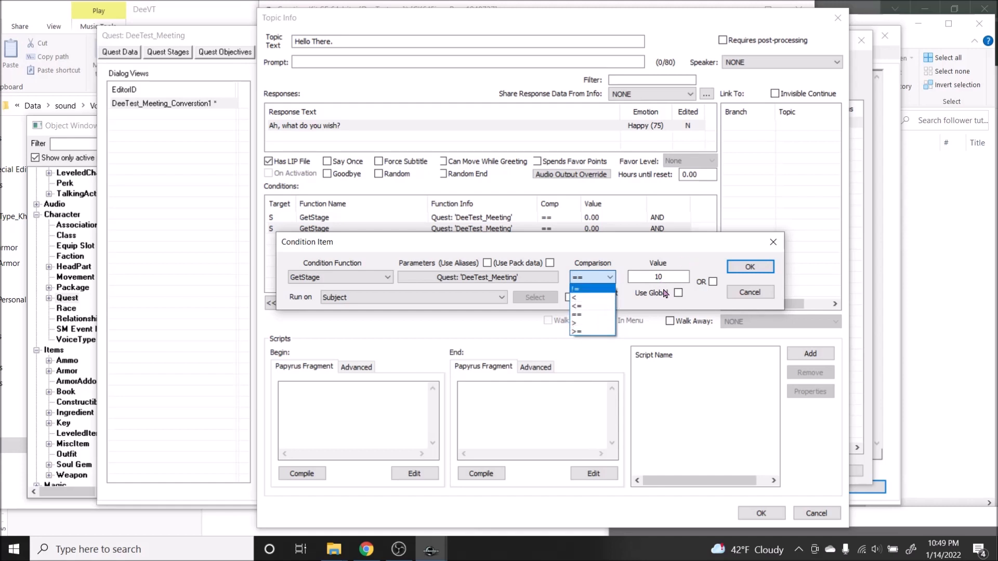
left_click(591, 298)
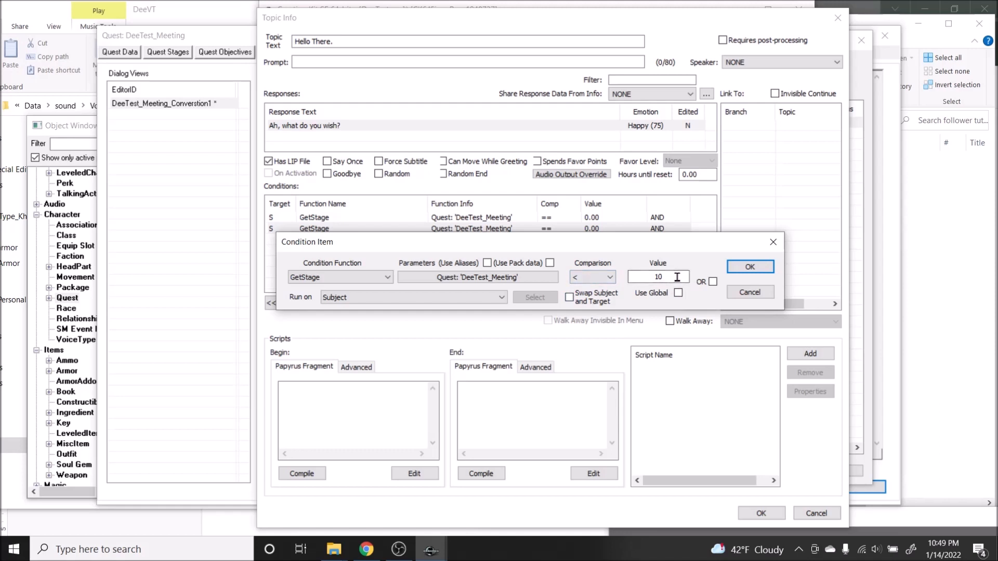
left_click(600, 277)
left_click(595, 323)
Step: Set the comparison of the second GetStage condition to < and accept it
left_click(601, 278)
left_click(592, 301)
left_click(749, 268)
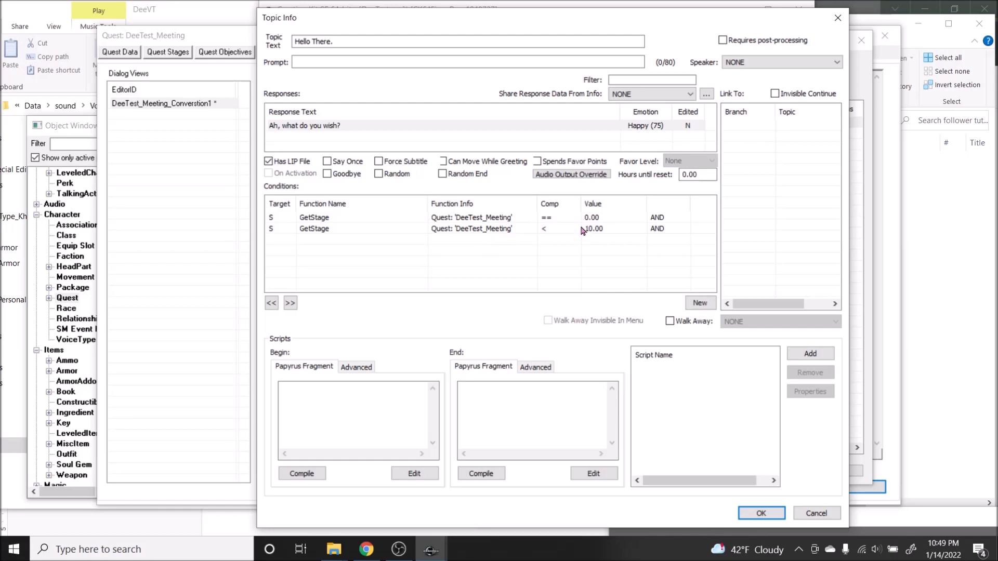
left_click(604, 219)
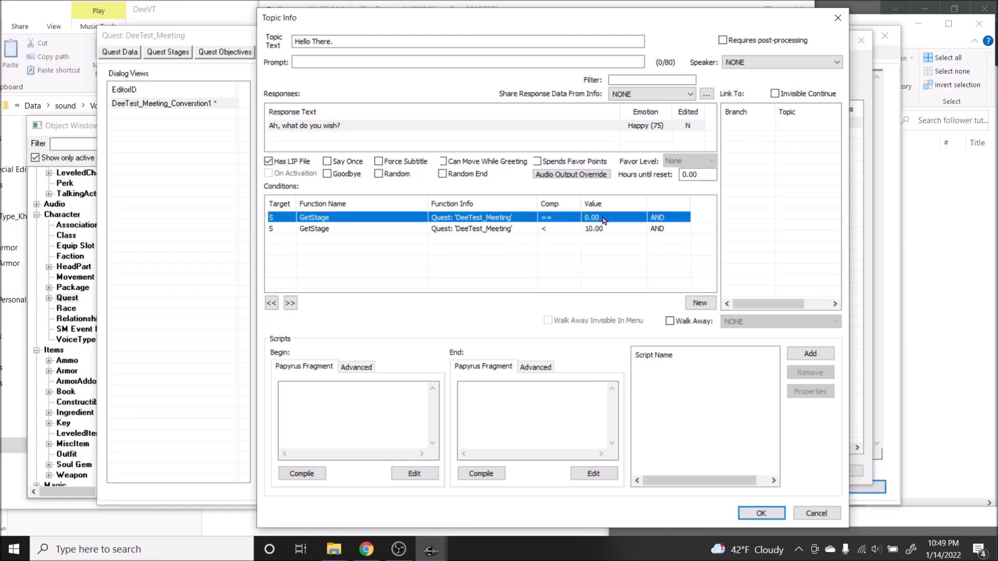
Step: Accept the "Hello There." topic info, its topic and the quest, and save the plugin
left_click(759, 516)
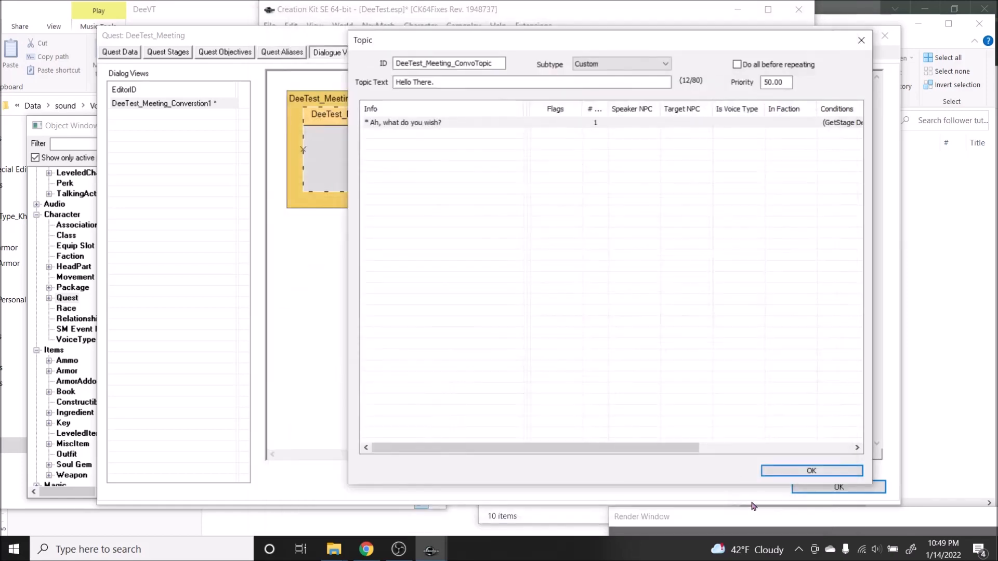
left_click(813, 471)
left_click(821, 487)
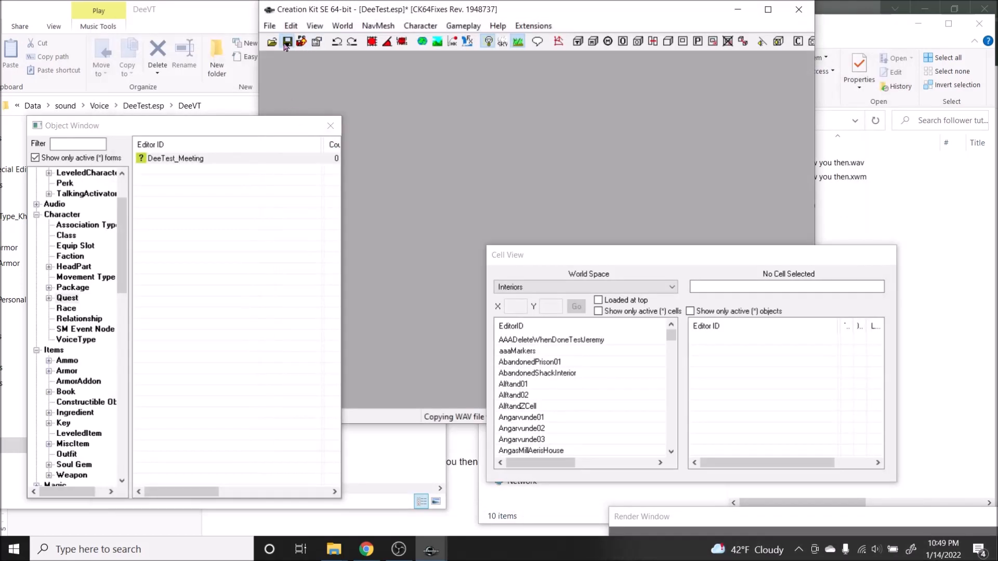
Step: Reopen the DeeTest_Meeting quest and add a new topic to the DeeTest_Meeting_Convo branch, with an ID starting with DeeTest_Meeting_
double_click(159, 159)
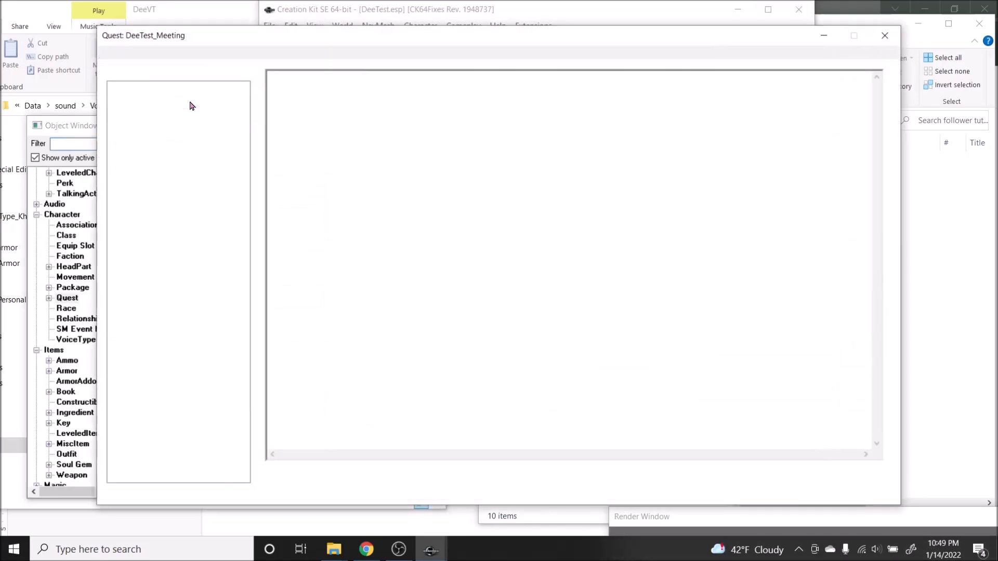
left_click(191, 104)
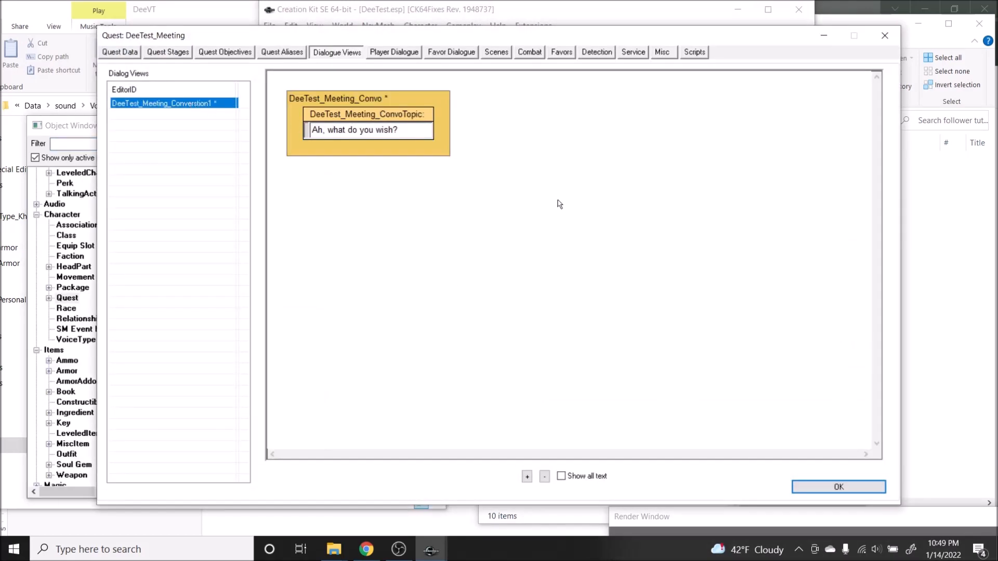
right_click(444, 144)
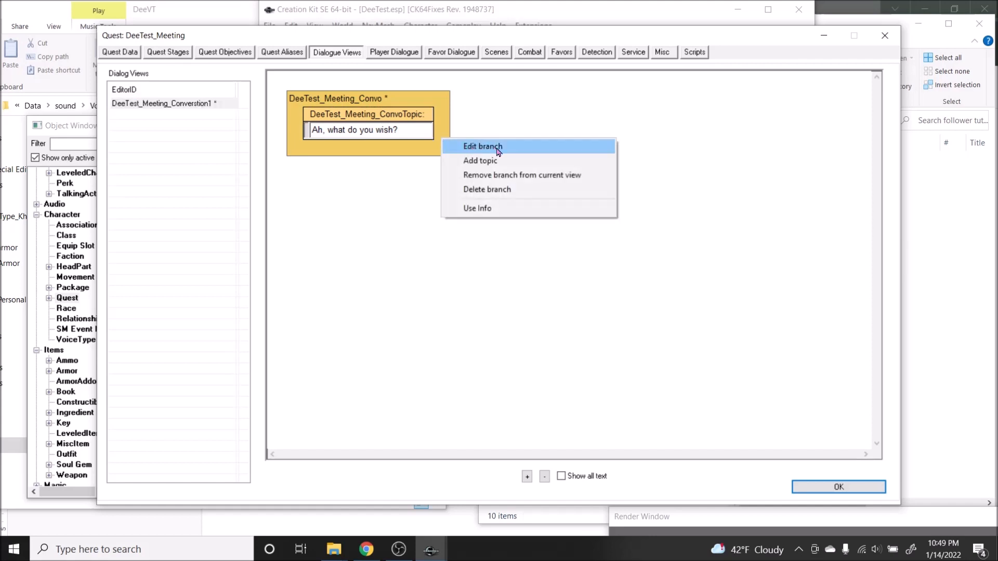
left_click(464, 160)
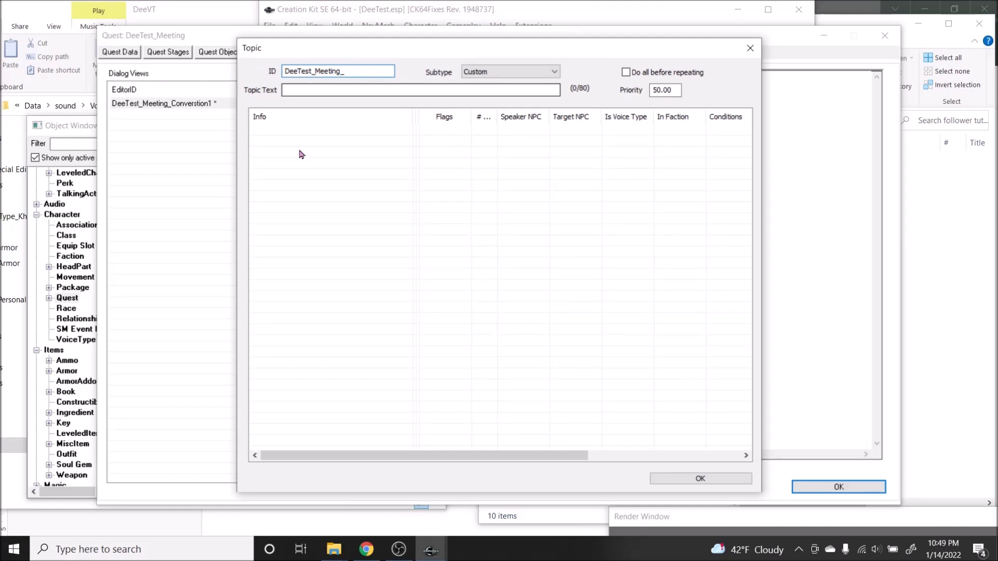
Step: Copy "I want you to follow me." from the script document onto the end of the topic ID and into the topic text
key("alt+Tab")
left_click_drag(464, 274, 357, 276)
key("ctrl+c")
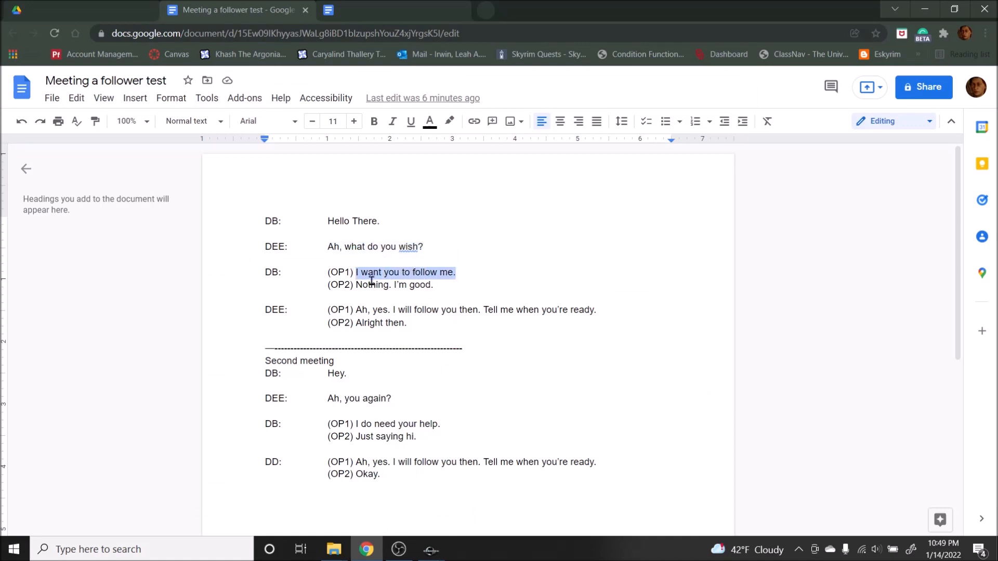
left_click(431, 553)
left_click(496, 500)
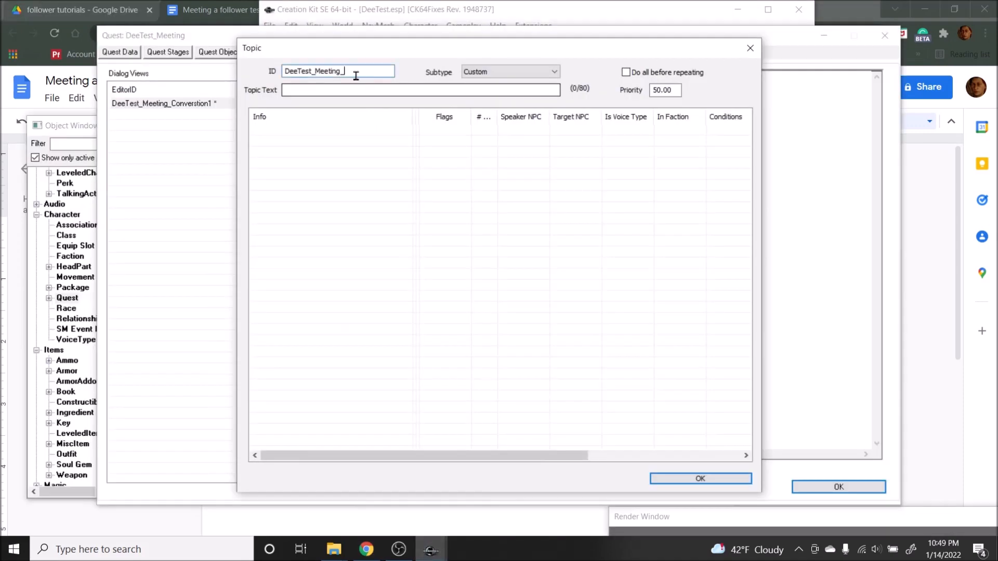
key("ctrl+v")
left_click(406, 90)
key("ctrl+v")
Step: Create a new info with the script document's response "Ah, yes. I will follow you then. Tell me when you're ready."
right_click(358, 150)
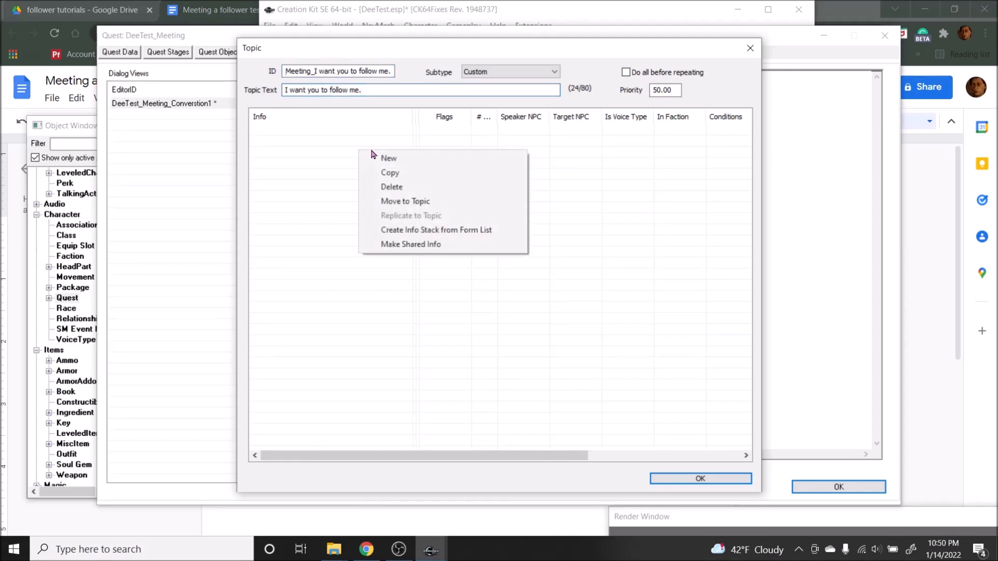
left_click(400, 159)
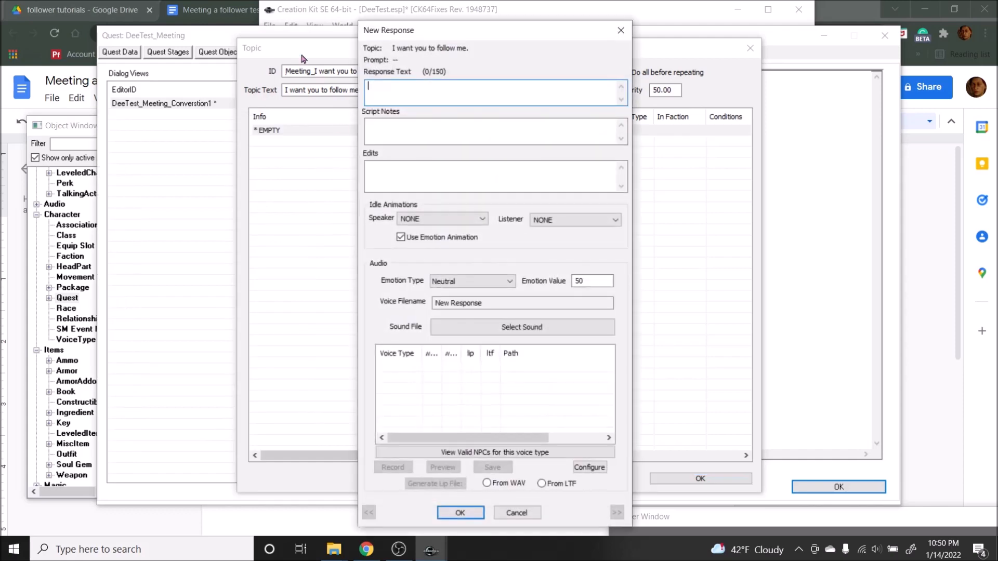
left_click(240, 4)
left_click(399, 272)
left_click_drag(357, 310, 595, 311)
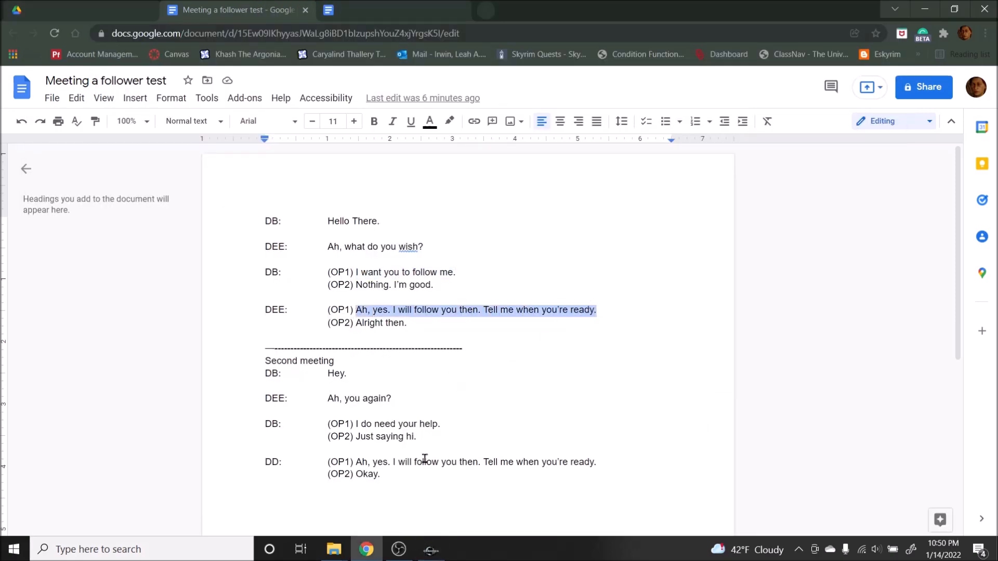
left_click(431, 550)
left_click(475, 486)
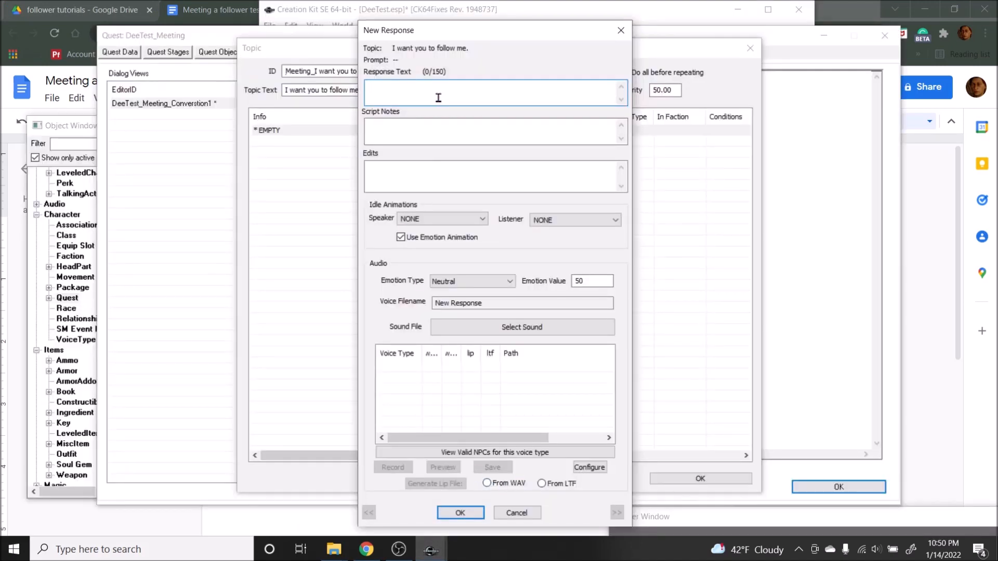
type("Ah, yes. I will follow you then. Tell me when you're ready.")
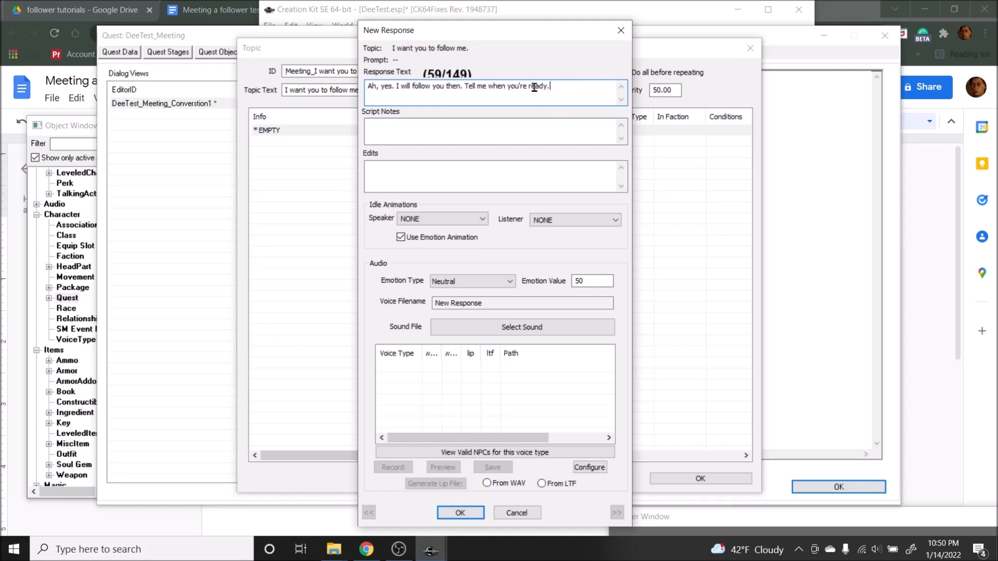
left_click(460, 513)
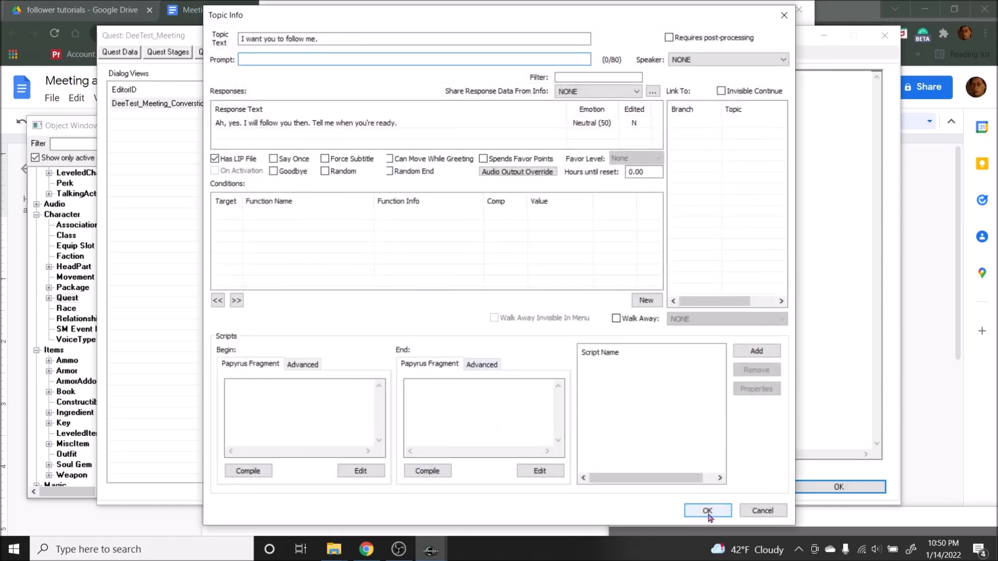
Step: Reopen the response for editing, and bring up the follower tutorial lines and DeeVT folders side by side
double_click(333, 123)
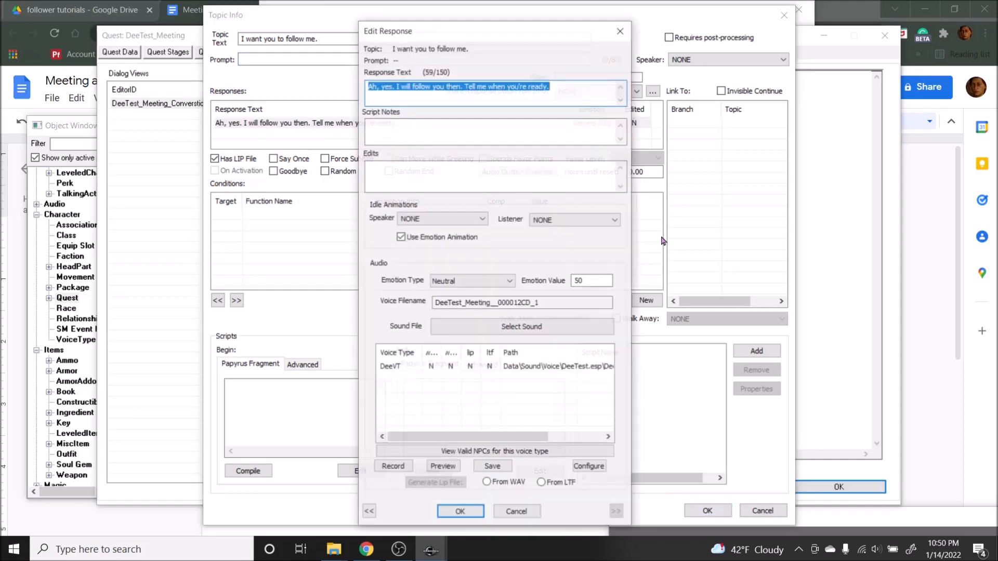
left_click(574, 94)
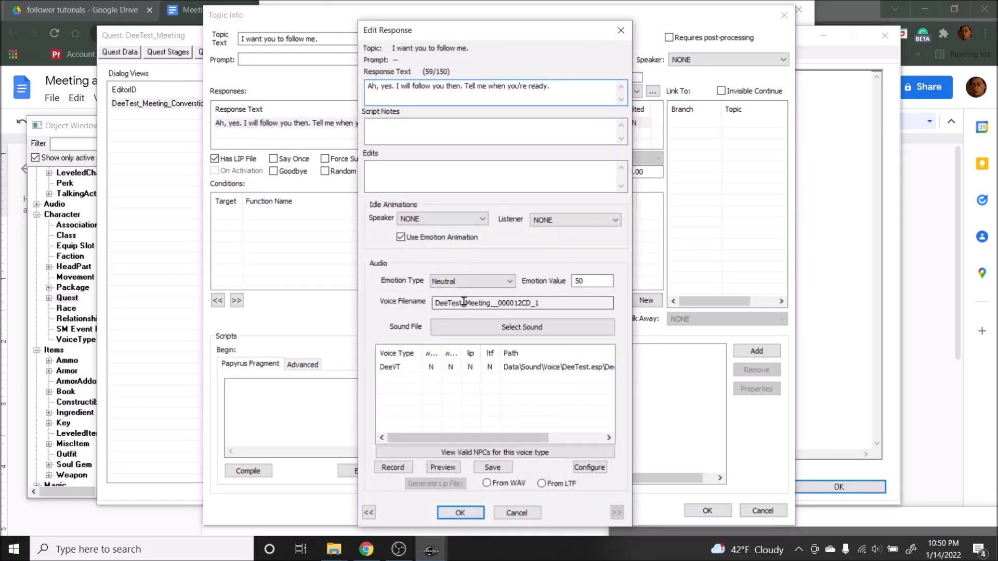
left_click(375, 497)
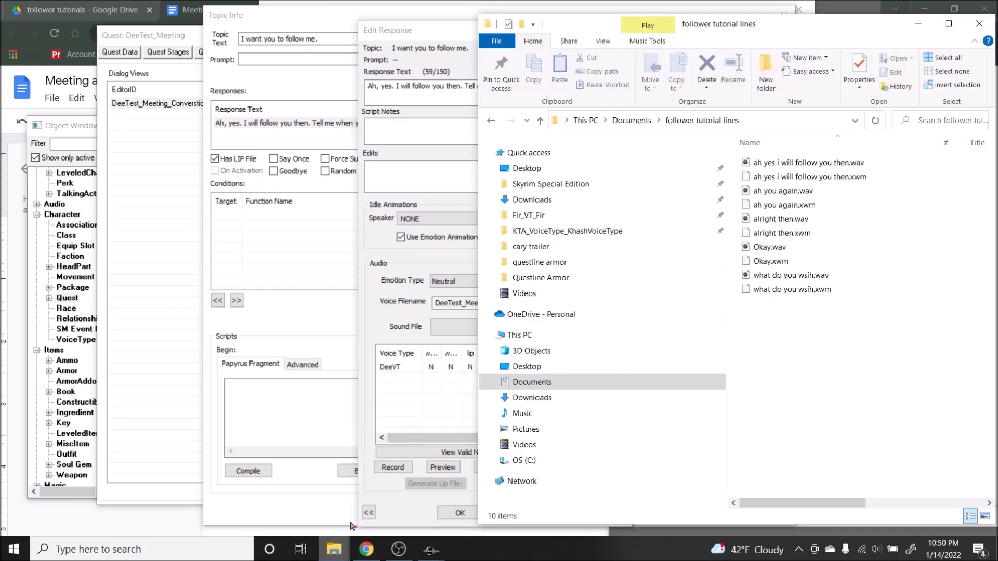
left_click(323, 519)
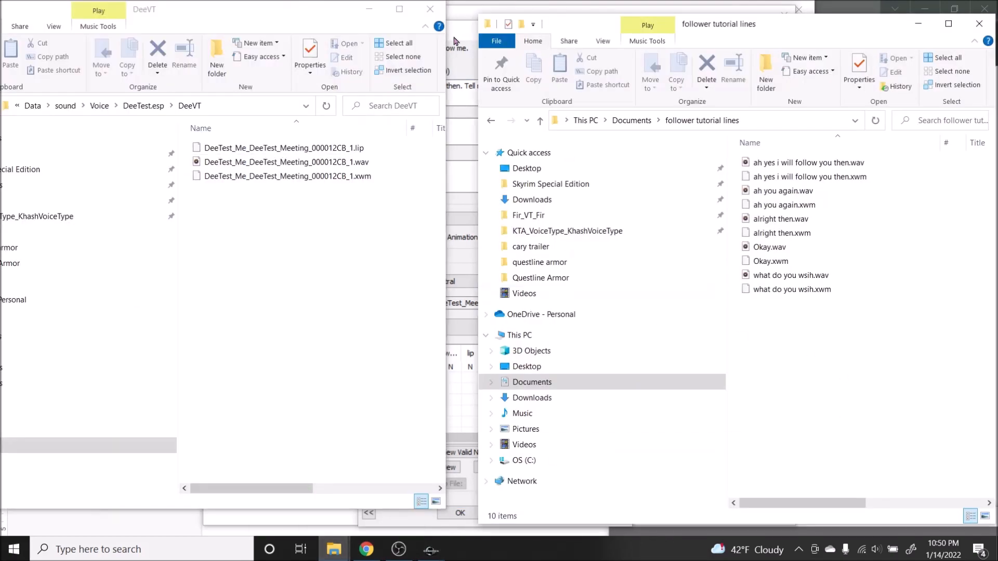
left_click(460, 41)
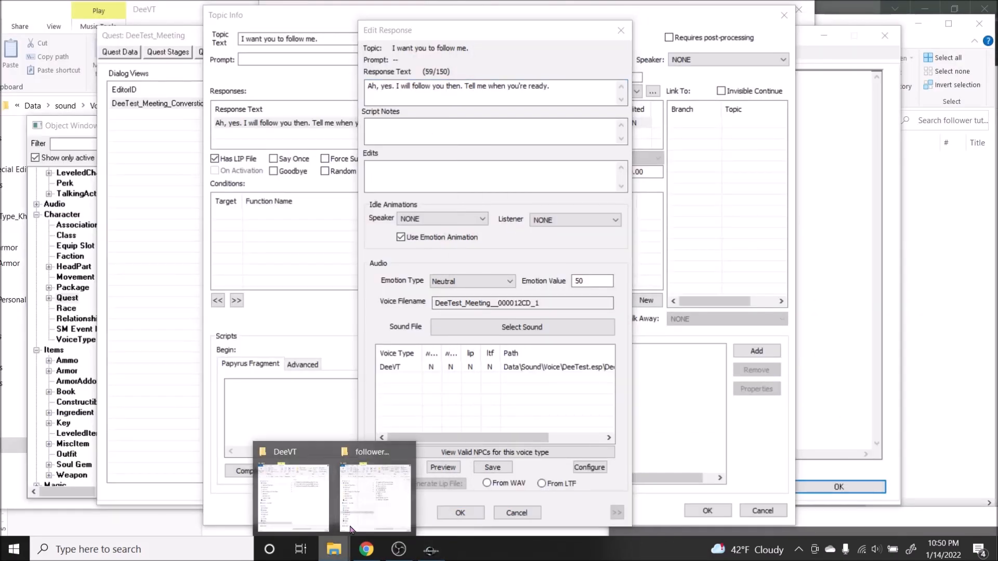
left_click(364, 484)
mouse_move(350, 543)
left_click(305, 479)
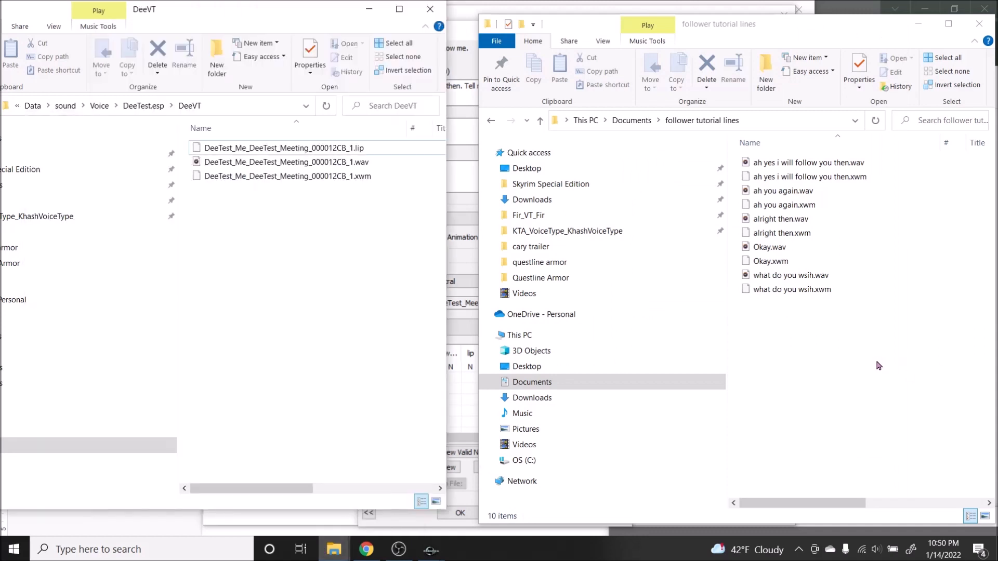
Step: Copy the .wav and .xwm files of "ah yes i will follow you then" from follower tutorial lines into the DeeVT voice folder
left_click(805, 179)
left_click(774, 162, "shift")
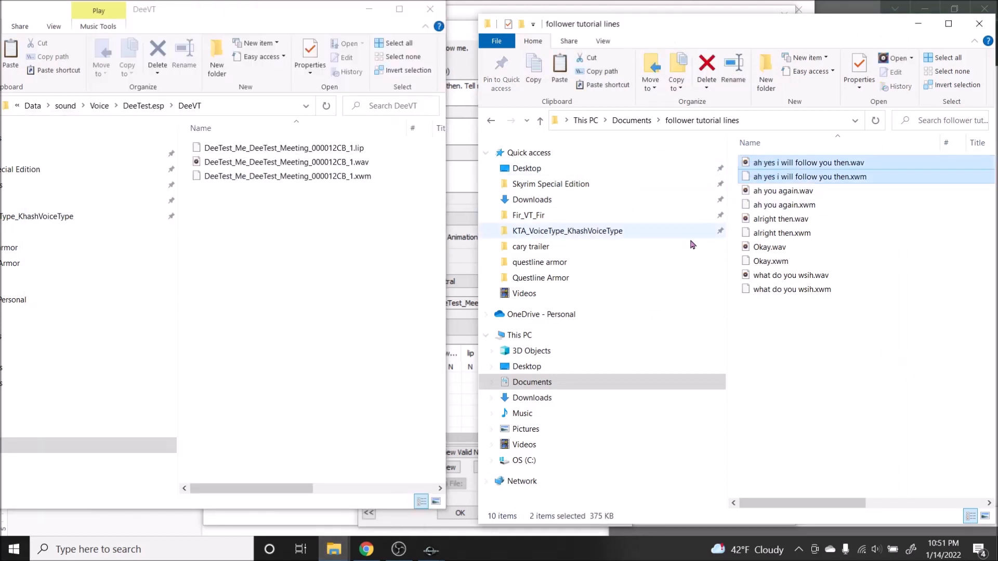
left_click(320, 299)
key("ctrl+v")
left_click(341, 287)
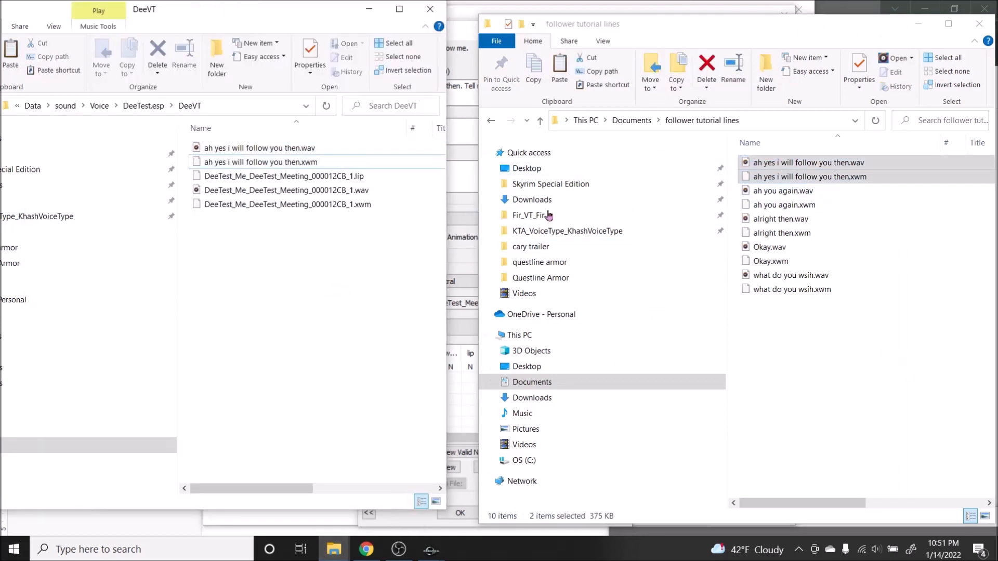
Step: Rename the copied .wav and .xwm files with the response's voice filename, DeeTest_Meeting__000012CD_1
left_click(464, 205)
double_click(474, 303)
key("ctrl+c")
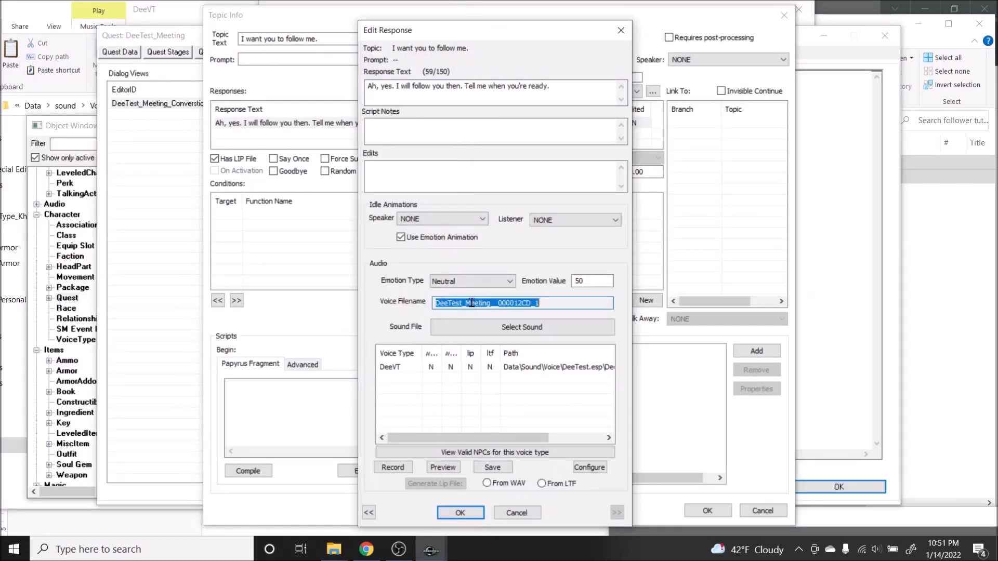
left_click(167, 19)
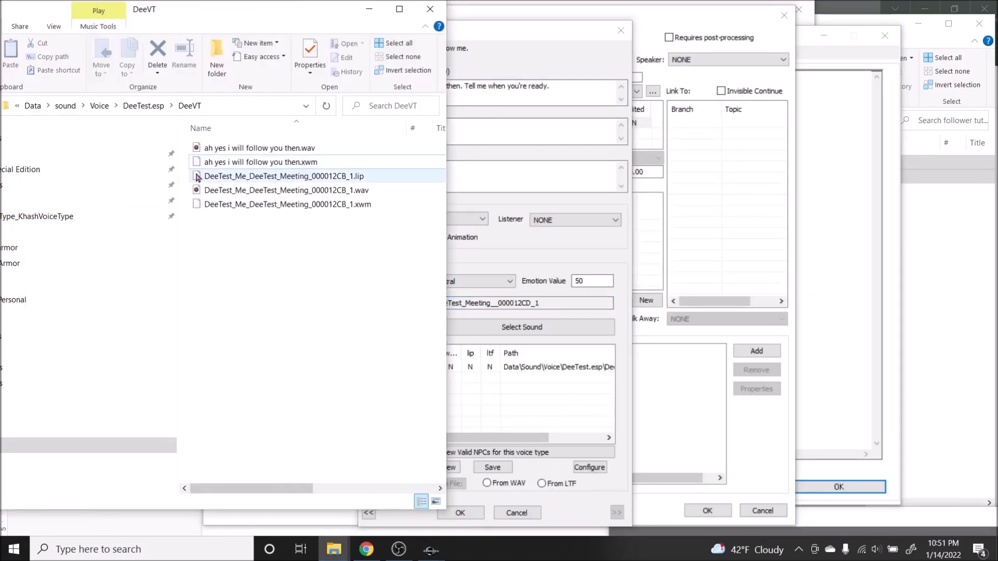
left_click_drag(186, 162, 225, 153)
right_click(224, 151)
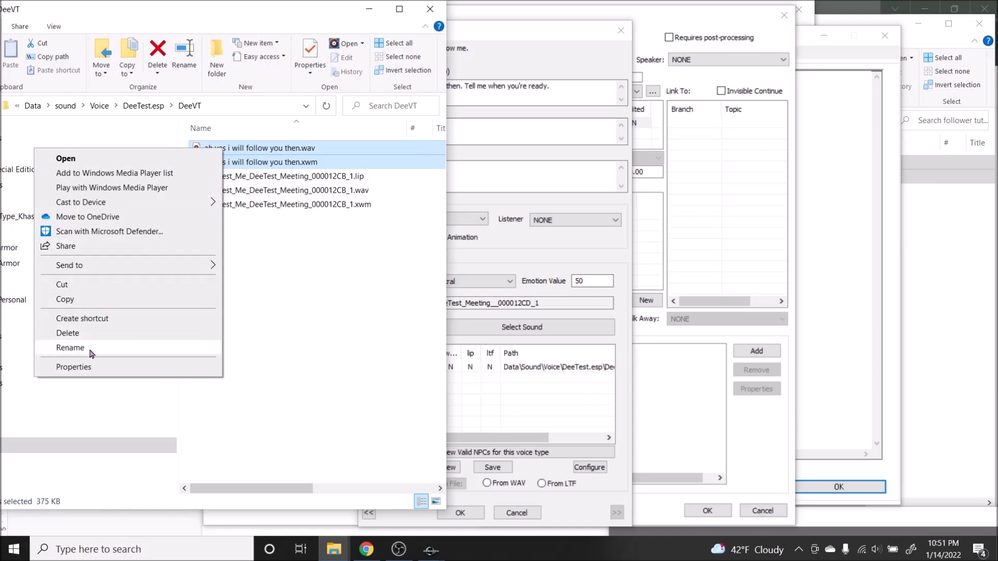
left_click(73, 347)
key("ctrl+v")
key("Return")
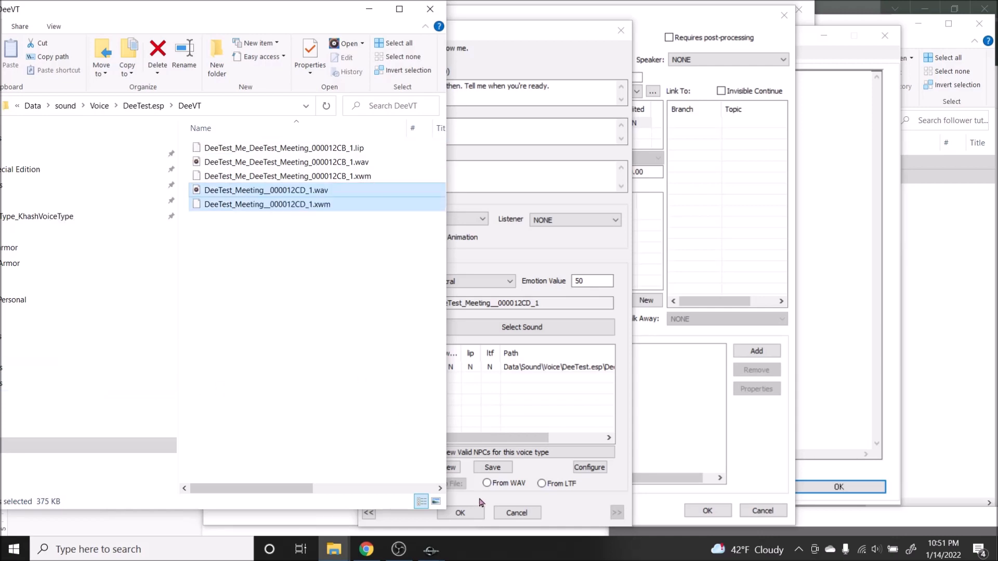
Step: Reload the response by accepting and reopening it, and review the emotion types, keeping Neutral
left_click(460, 513)
double_click(322, 123)
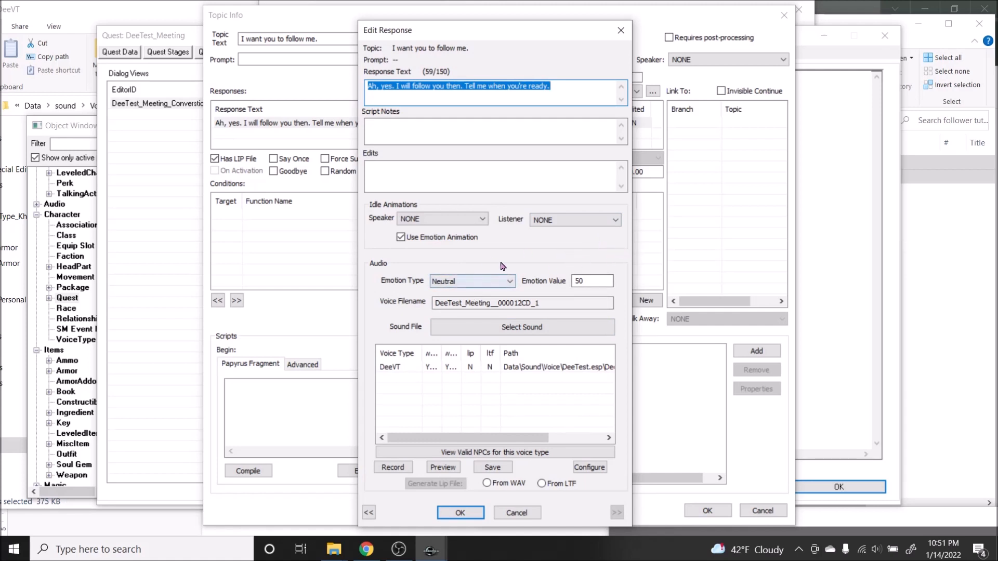
left_click(450, 283)
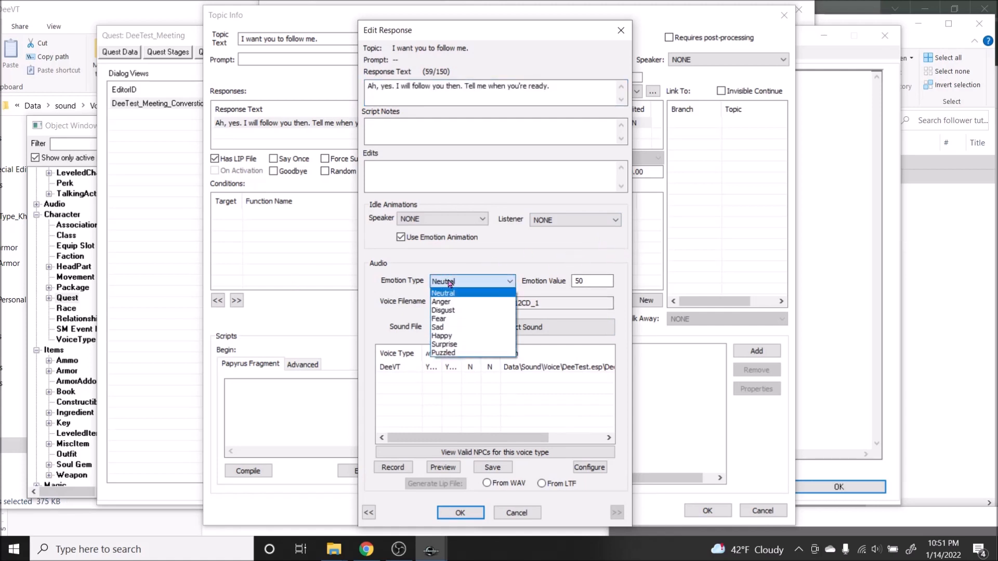
left_click(449, 282)
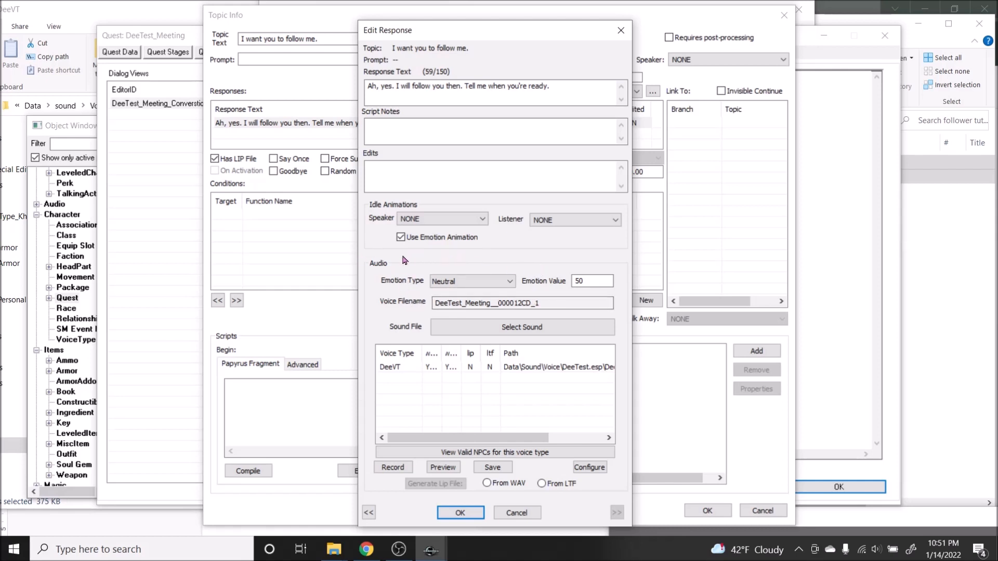
left_click(471, 283)
left_click(481, 284)
Step: Generate the DeeVT lip file from the WAV, and accept the response and the topic info
left_click(470, 367)
left_click(487, 483)
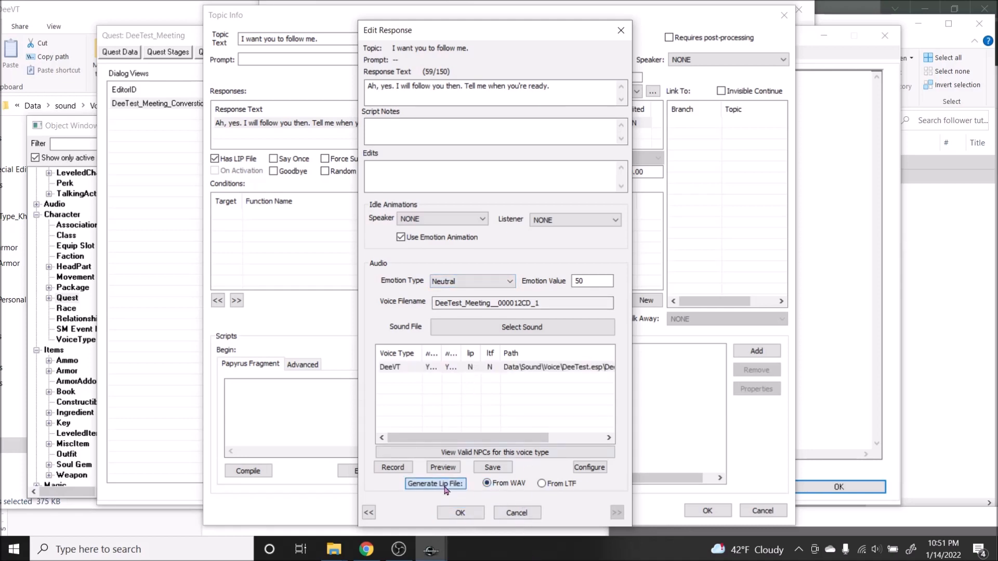
left_click(468, 515)
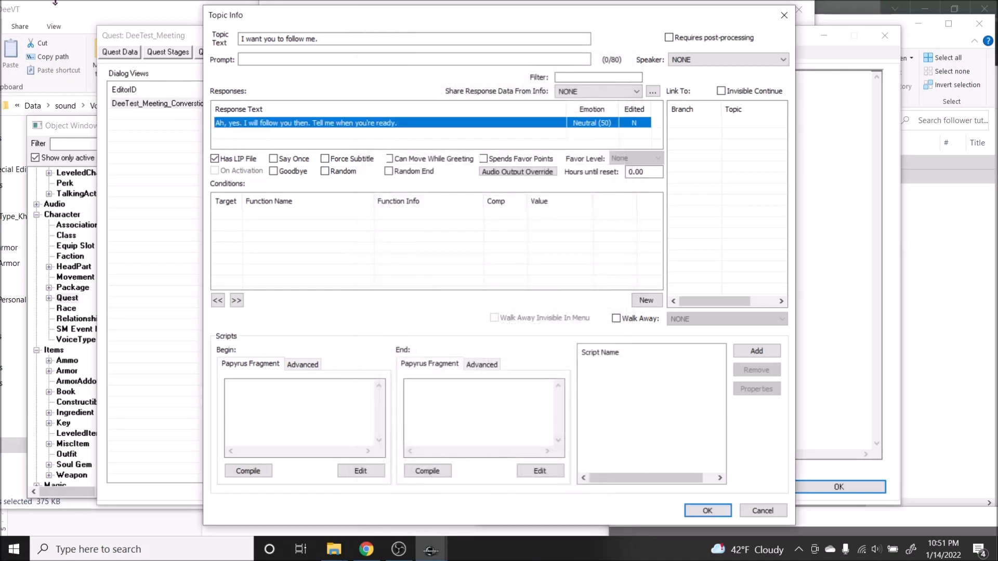
left_click(135, 12)
left_click_drag(556, 20, 557, 24)
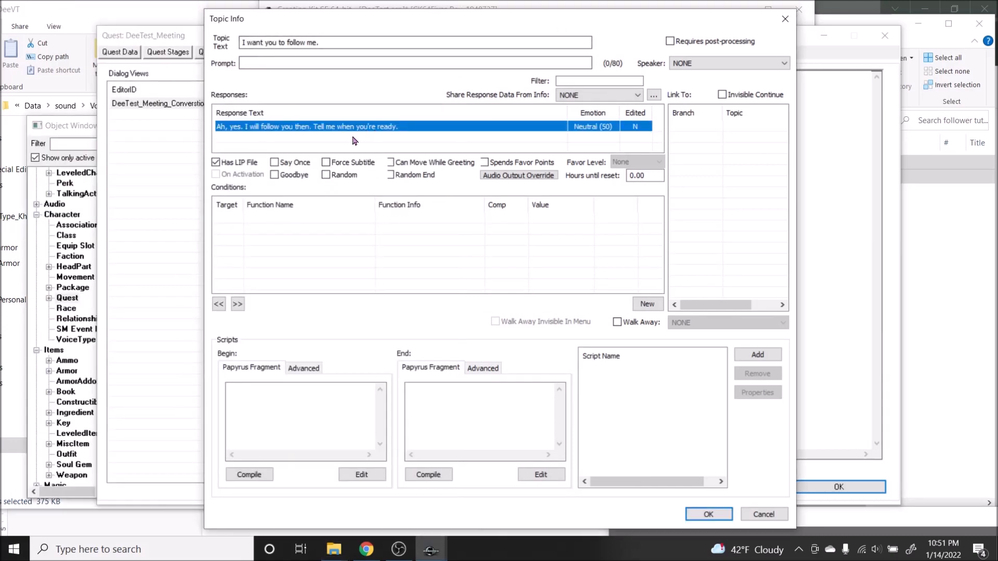
left_click(708, 514)
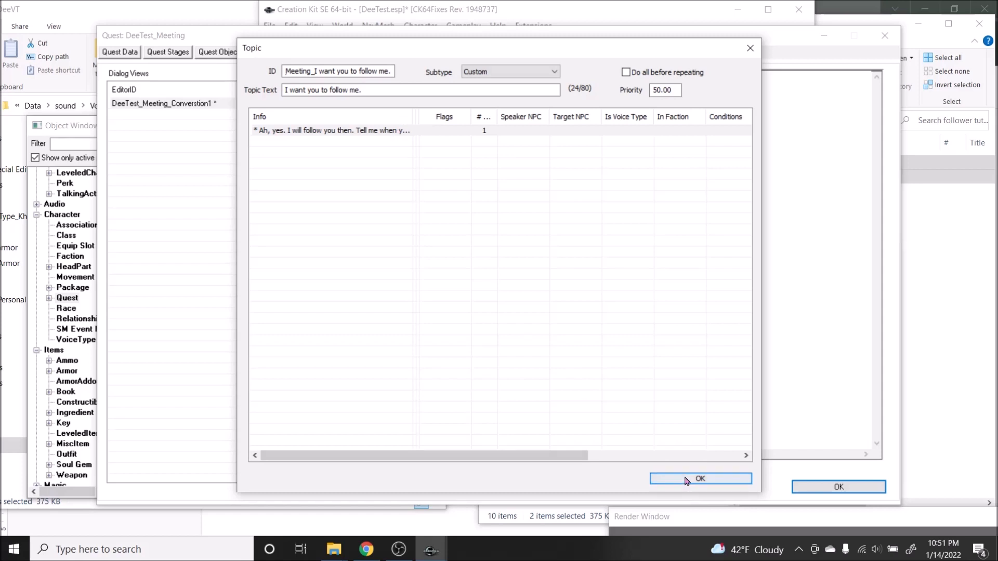
Step: Accept the "I want you to follow me." topic, then reposition and narrow its box below the ConvoTopic box in the dialogue view
left_click(668, 477)
left_click_drag(533, 165, 375, 182)
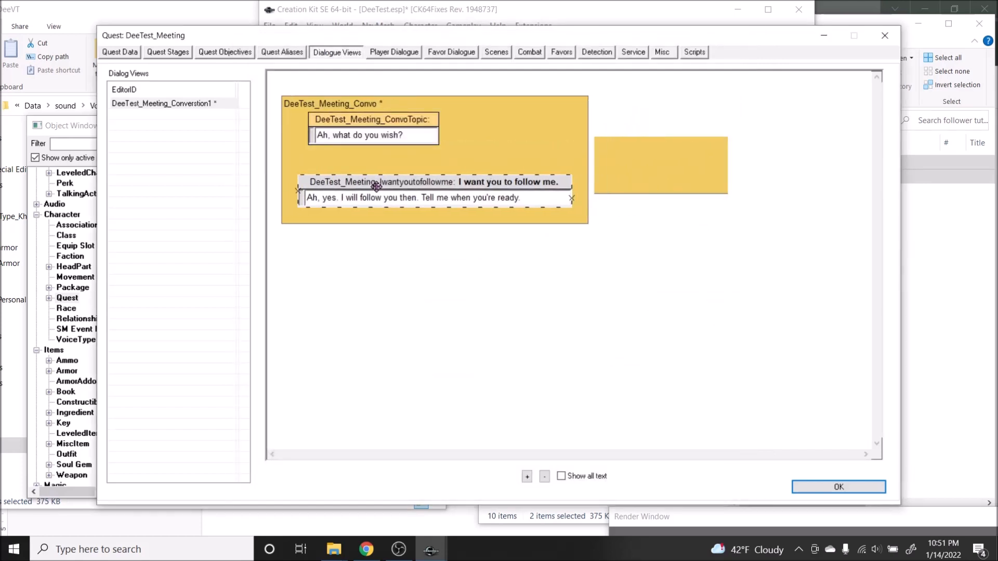
left_click_drag(580, 186, 418, 185)
Step: Add a topic to the DeeTest_Meeting_Convo branch with the ID "DeeTest_Meeting_" plus the script's OP2 player line, "Nothing. I'm good."
right_click(445, 168)
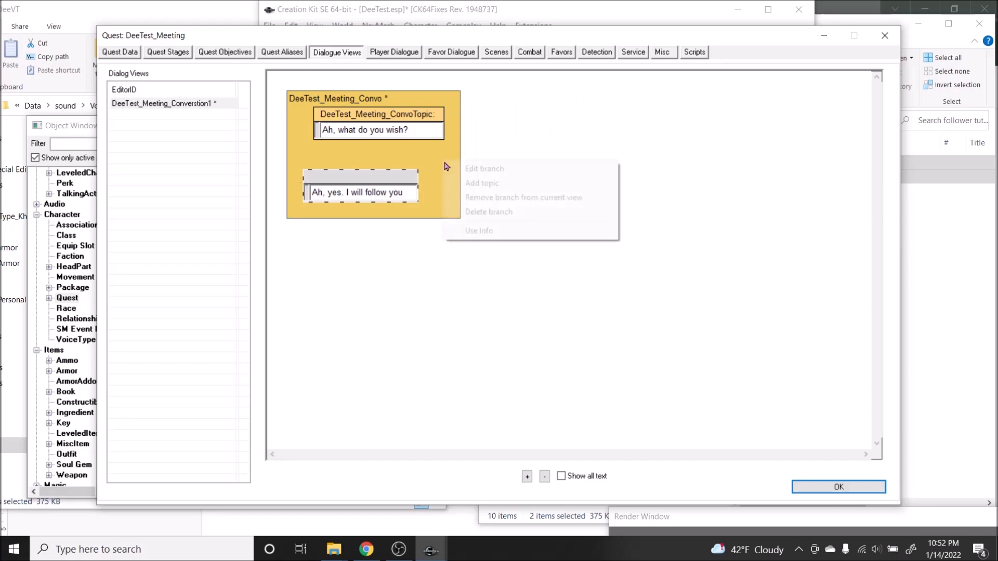
left_click(481, 182)
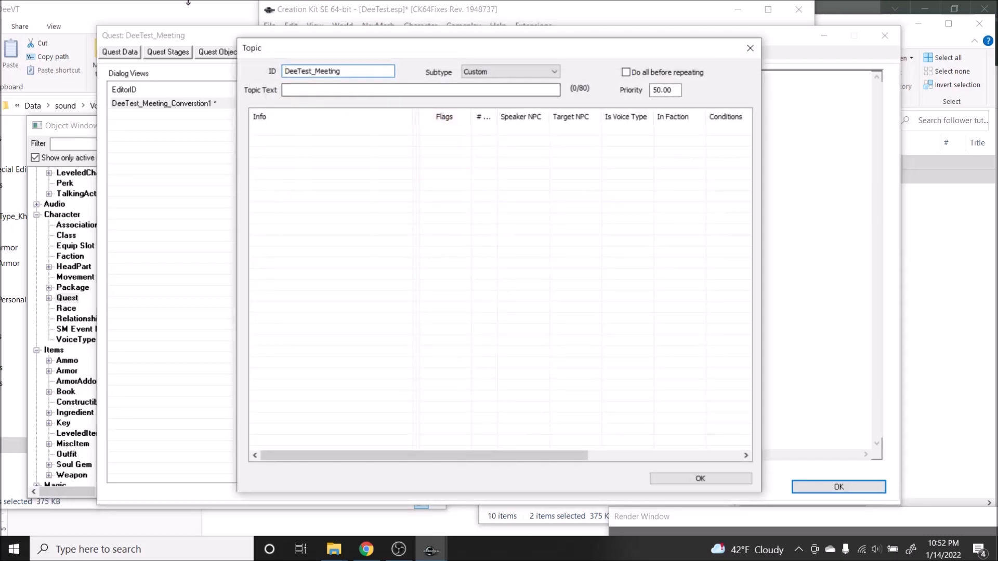
left_click(366, 550)
mouse_move(355, 287)
left_mouse_down()
mouse_move(430, 289)
mouse_move(354, 283)
left_mouse_up()
key("ctrl+c")
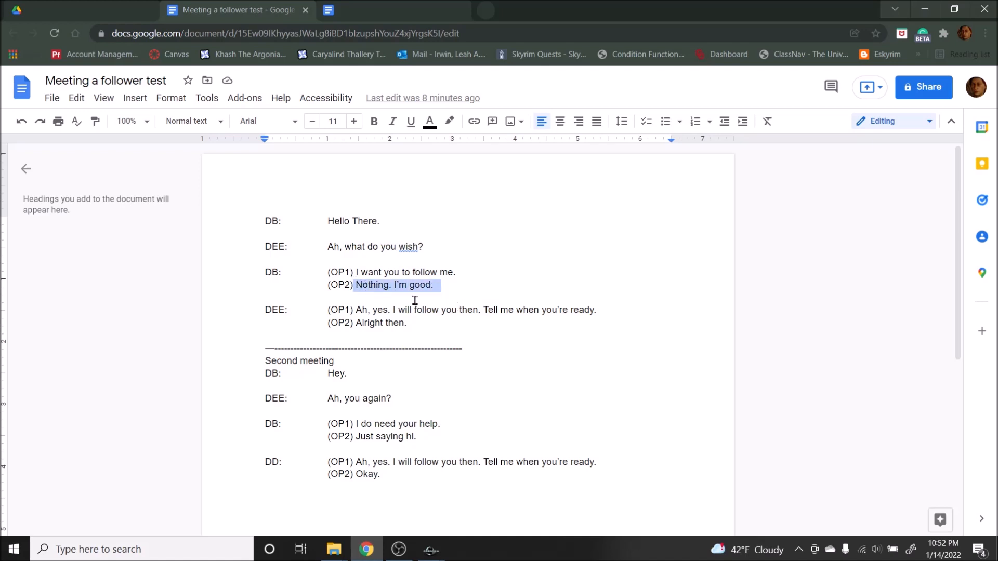
left_click(431, 550)
left_click(475, 506)
type("_Meeting_")
key("ctrl+v")
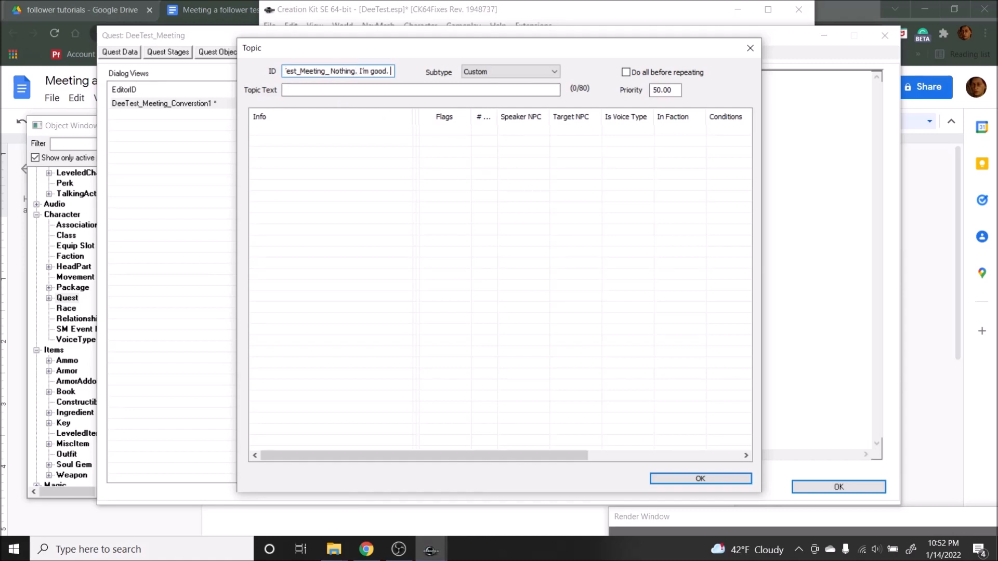
Step: Set the topic text to "Nothing. I'm good." and retype its apostrophe as a straight one
left_click(399, 95)
key("ctrl+v")
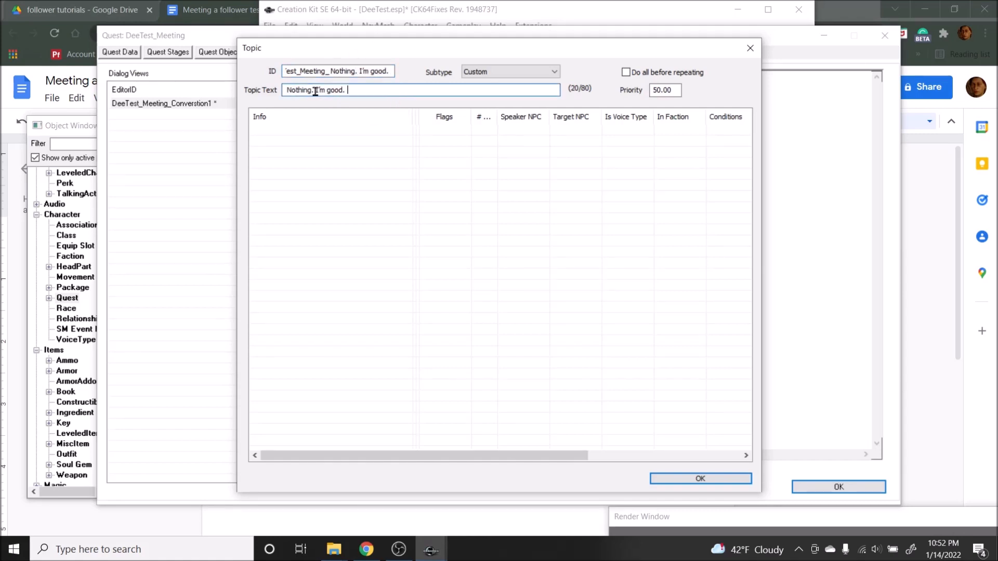
key("BackSpace")
type("'")
Step: Add an info to the topic with the response "Alright then." copied from the script's OP2 DEE line
right_click(341, 141)
left_click(365, 150)
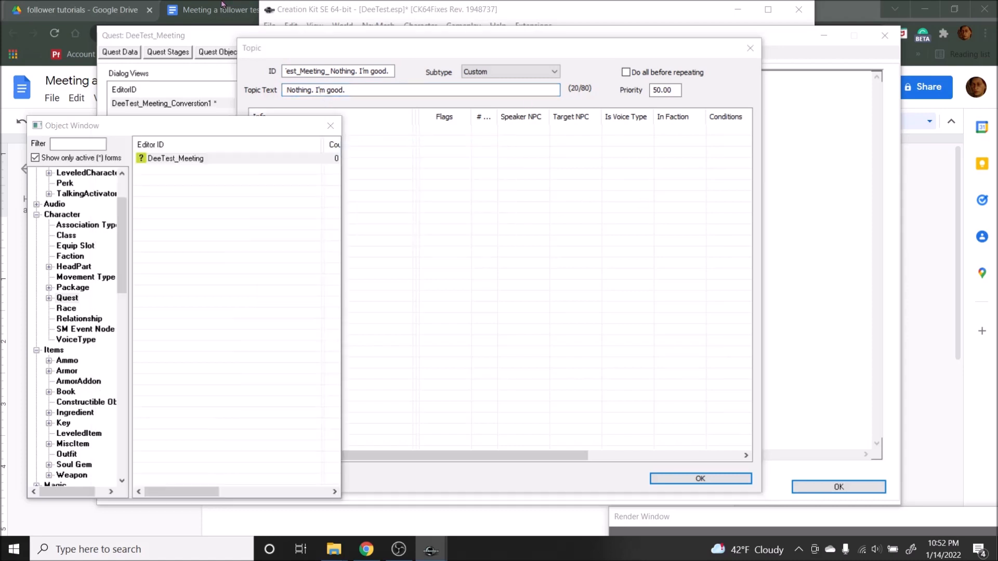
left_click(224, 6)
left_click_drag(452, 336, 355, 327)
key("ctrl+c")
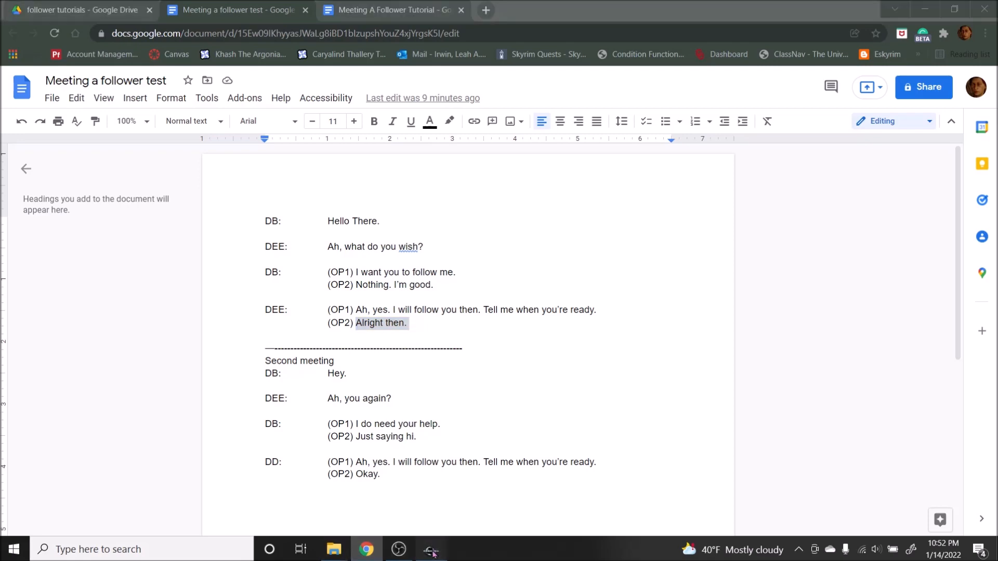
mouse_move(431, 550)
left_click(499, 506)
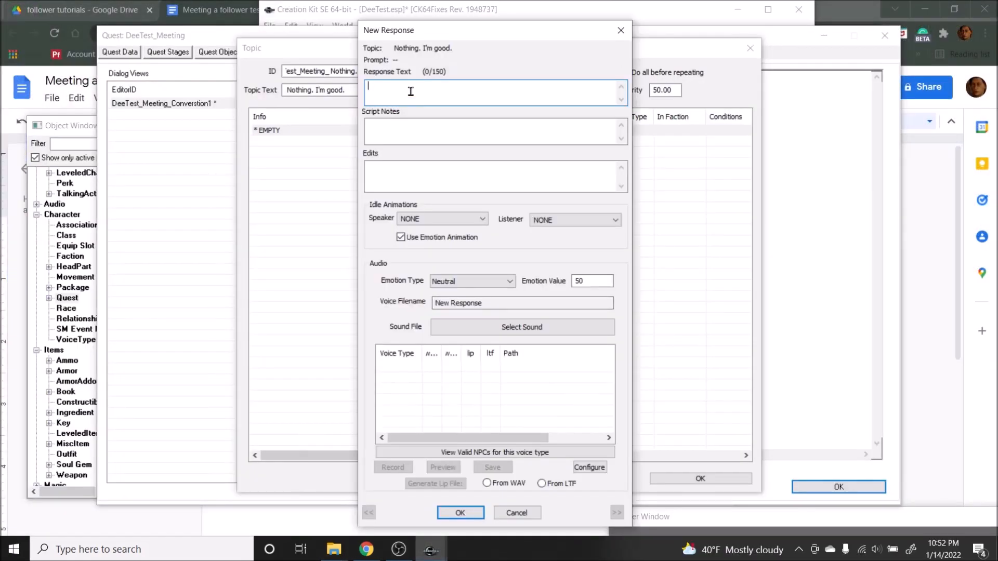
left_click(206, 5)
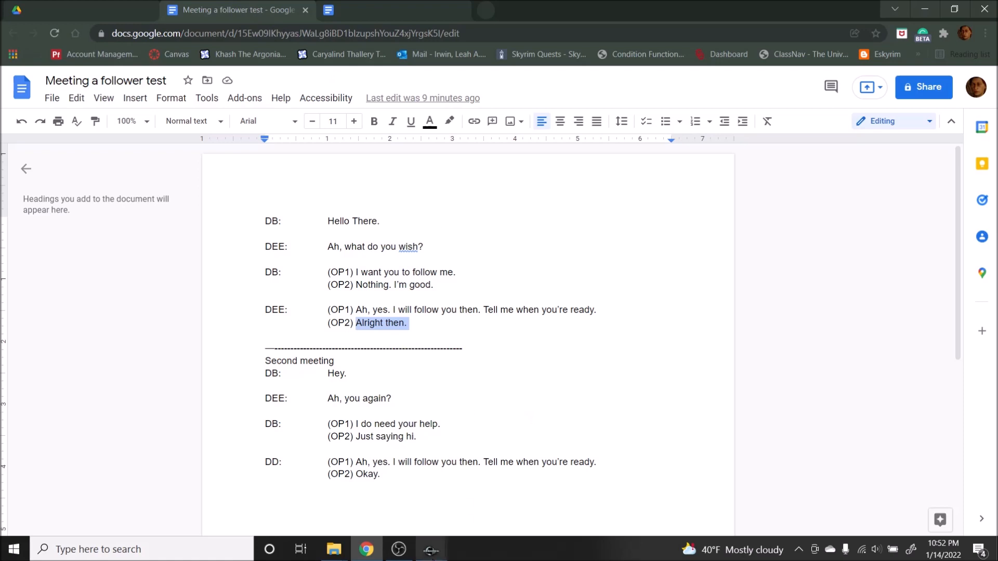
mouse_move(431, 549)
left_click(512, 499)
key("ctrl+v")
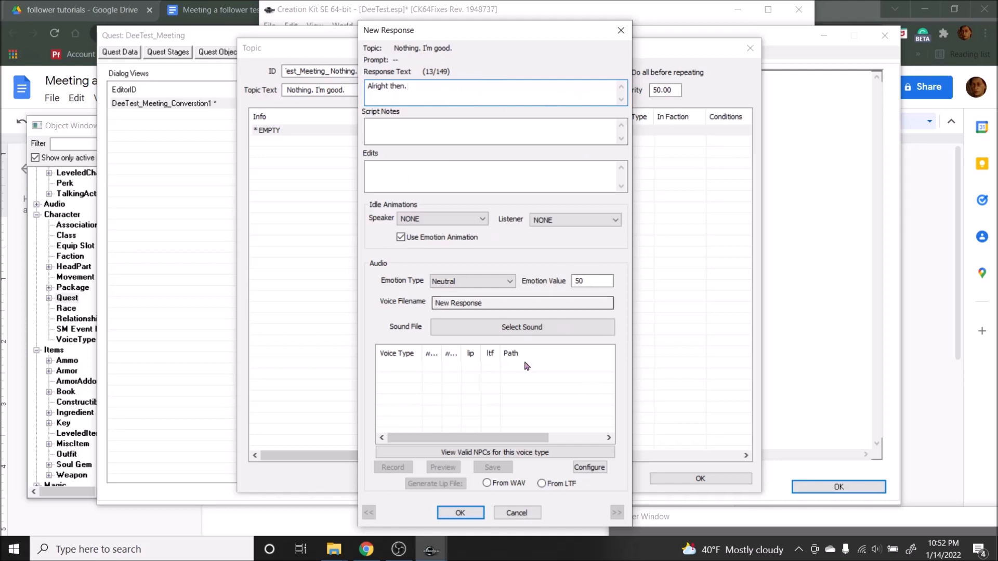
left_click(460, 512)
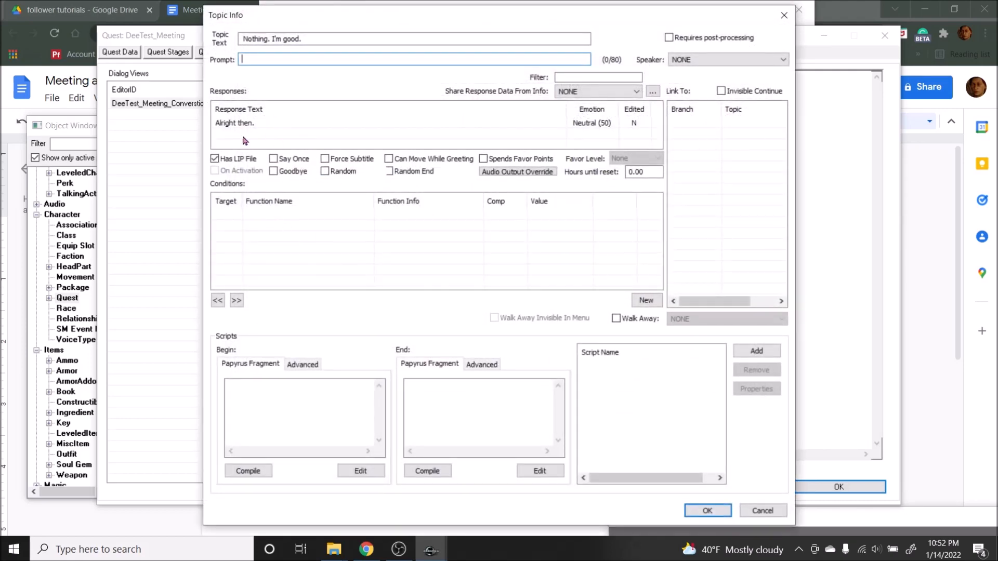
Step: Reopen the "Alright then." response and copy alright then.wav and alright then.xwm from follower tutorial lines into the DeeVT voice folder
double_click(230, 124)
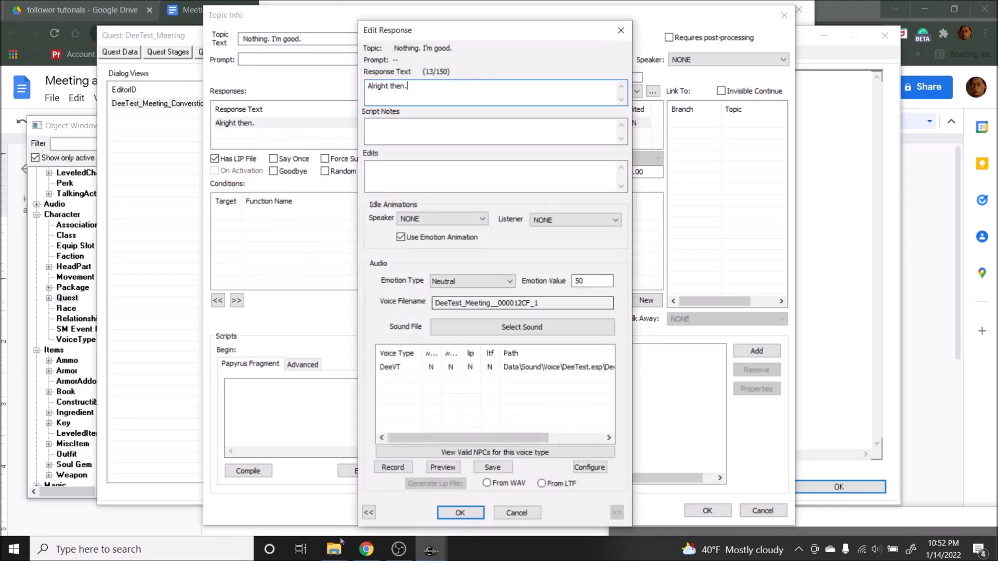
mouse_move(335, 548)
left_click(353, 530)
left_click(294, 497)
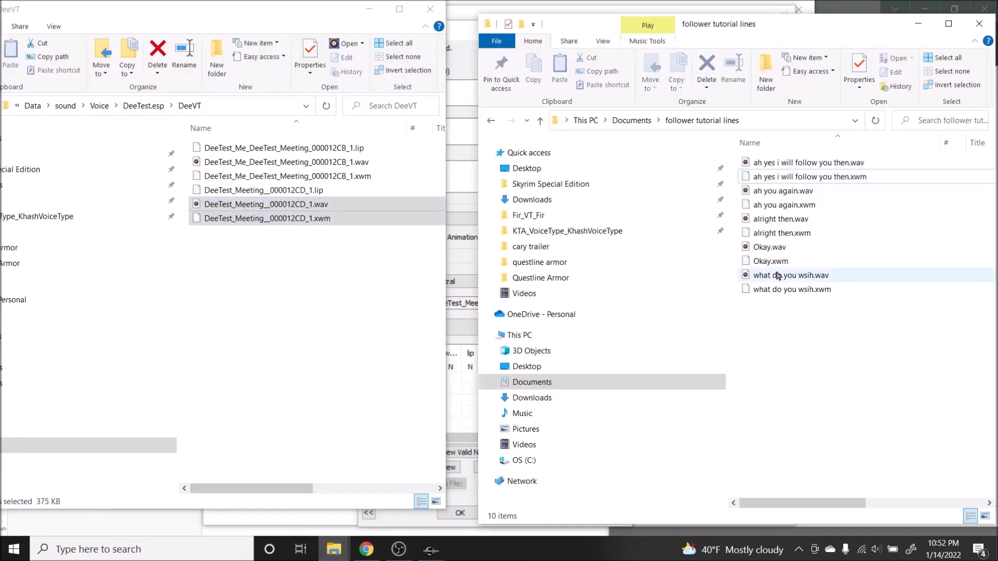
left_click(775, 205)
left_click(775, 233)
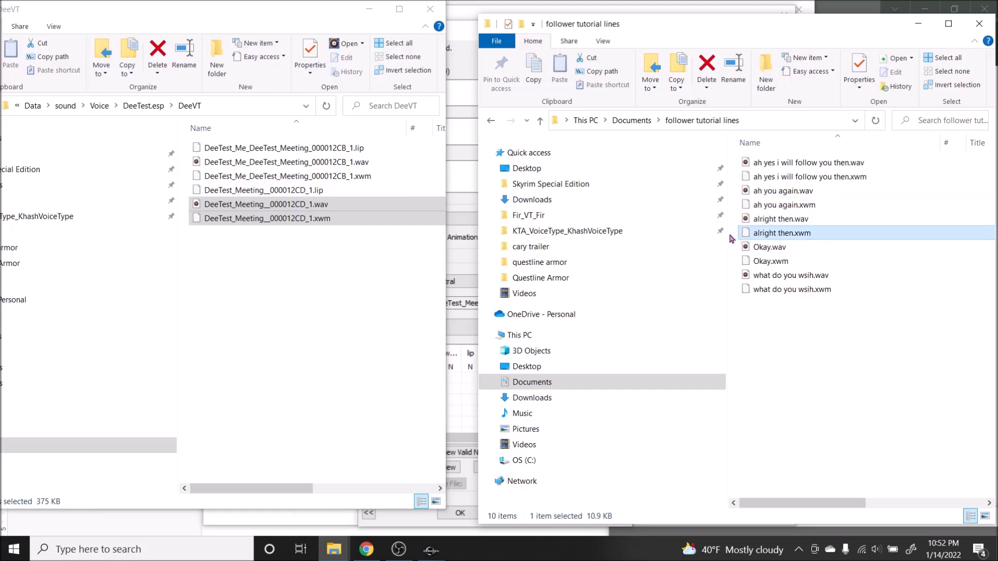
left_click(767, 219, "shift")
left_click_drag(766, 226, 423, 297)
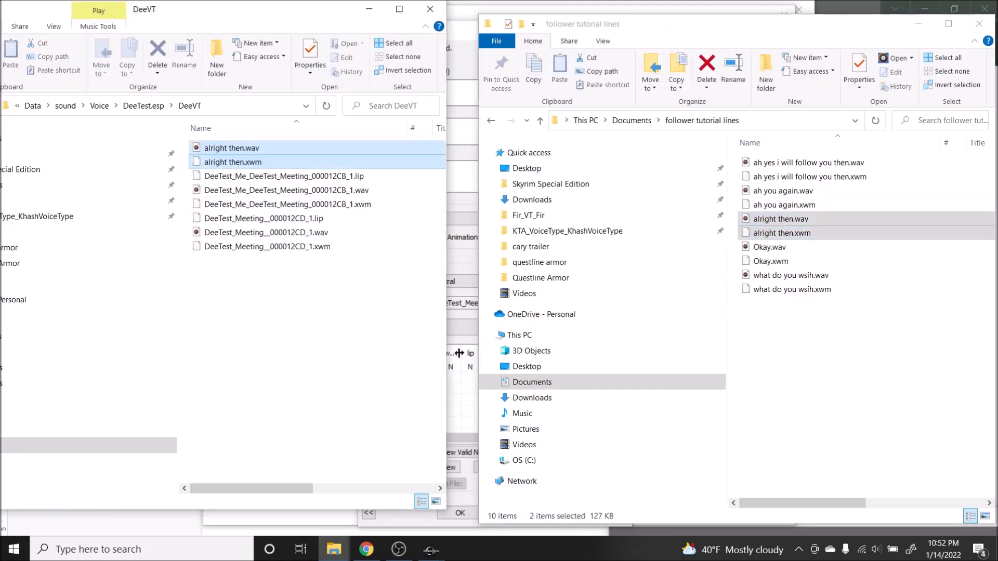
Step: Rename the copied alright then .wav and .xwm files with the response's voice filename, DeeTest_Meeting__000012CF_1
left_click(462, 329)
double_click(464, 303)
key("ctrl+c")
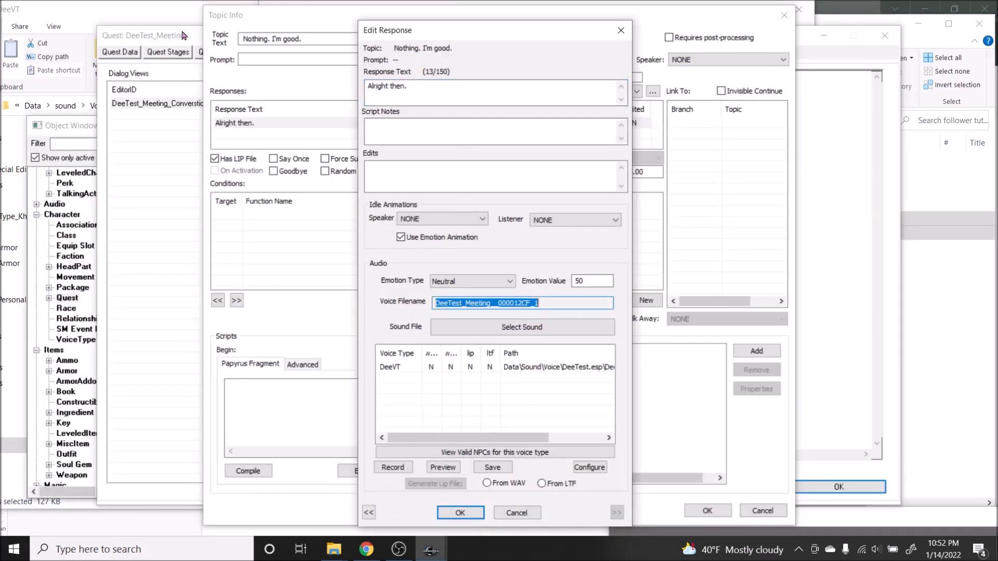
left_click(186, 4)
right_click(259, 152)
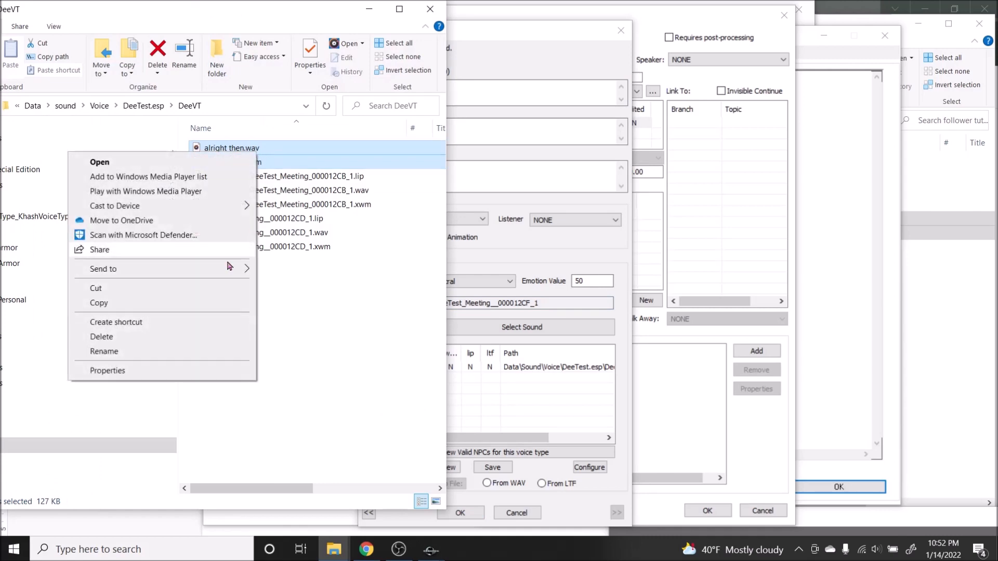
left_click(99, 360)
key("ctrl+v")
key("Return")
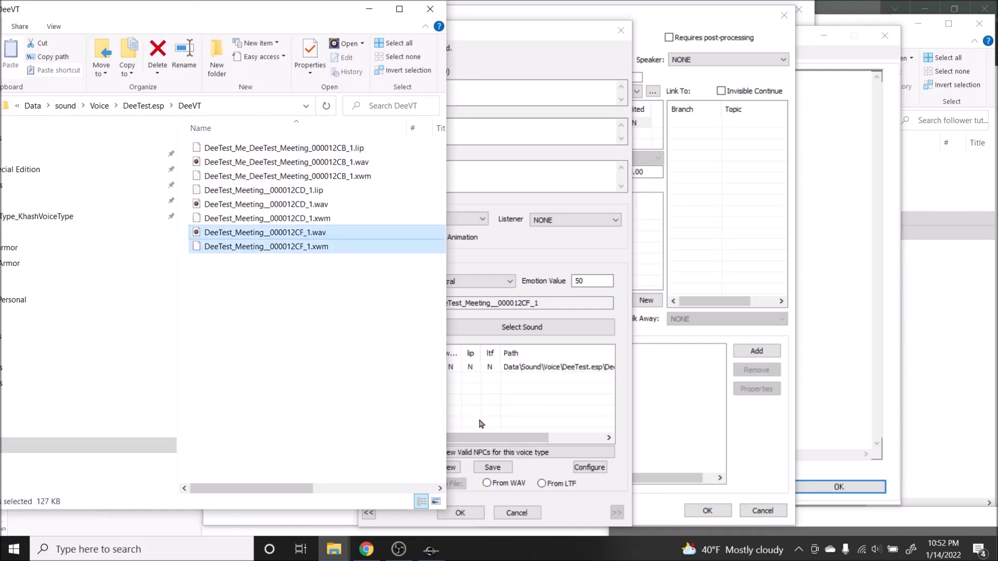
Step: Reload the response, generate its DeeVT lip file from the WAV, and accept the response, topic info and topic
left_click(477, 514)
double_click(298, 121)
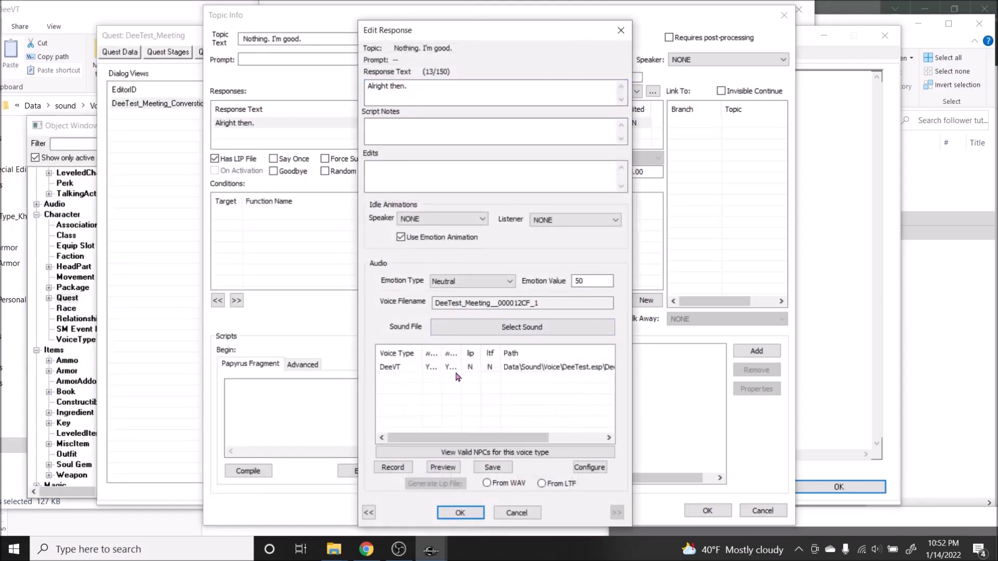
left_click(458, 368)
left_click(486, 483)
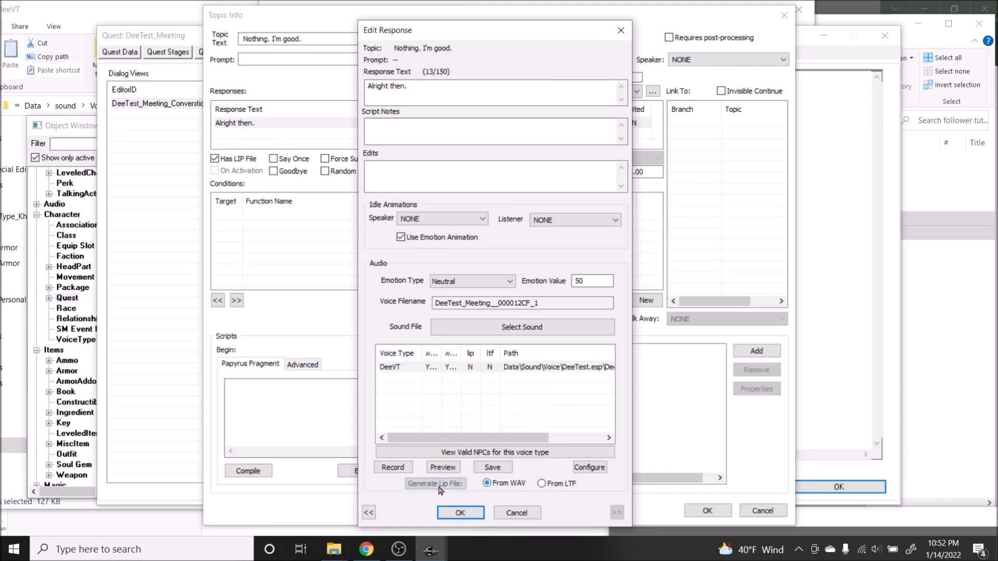
left_click(460, 513)
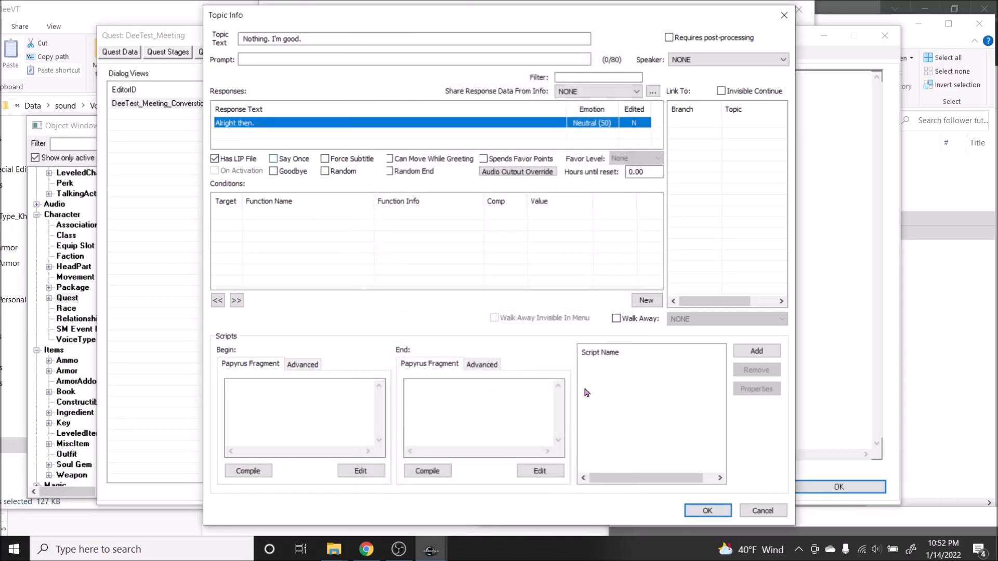
left_click(706, 512)
left_click(695, 479)
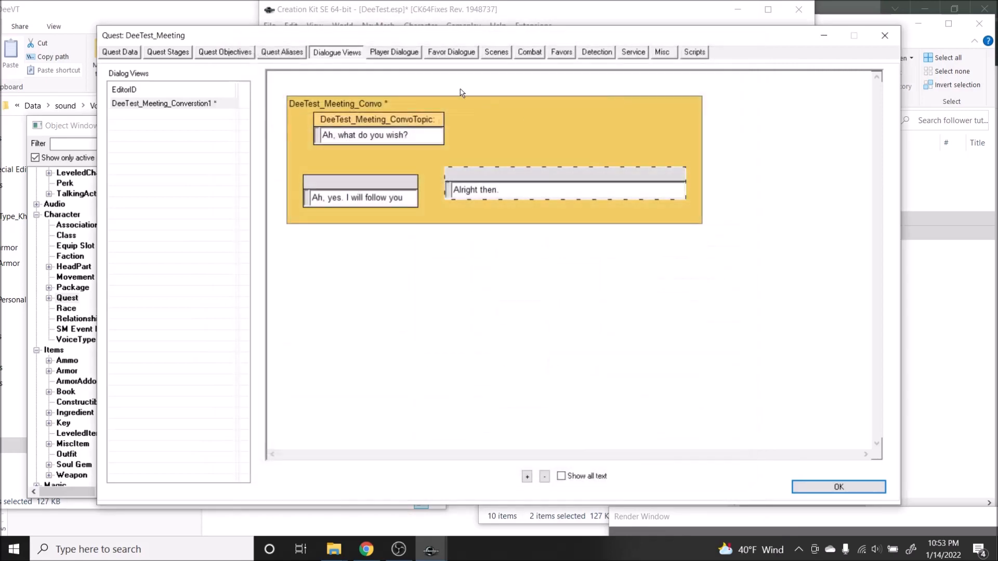
Step: Check the "Nothing. I'm good." topic's settings and narrow its box beside the first reply topic in the dialogue view
double_click(512, 186)
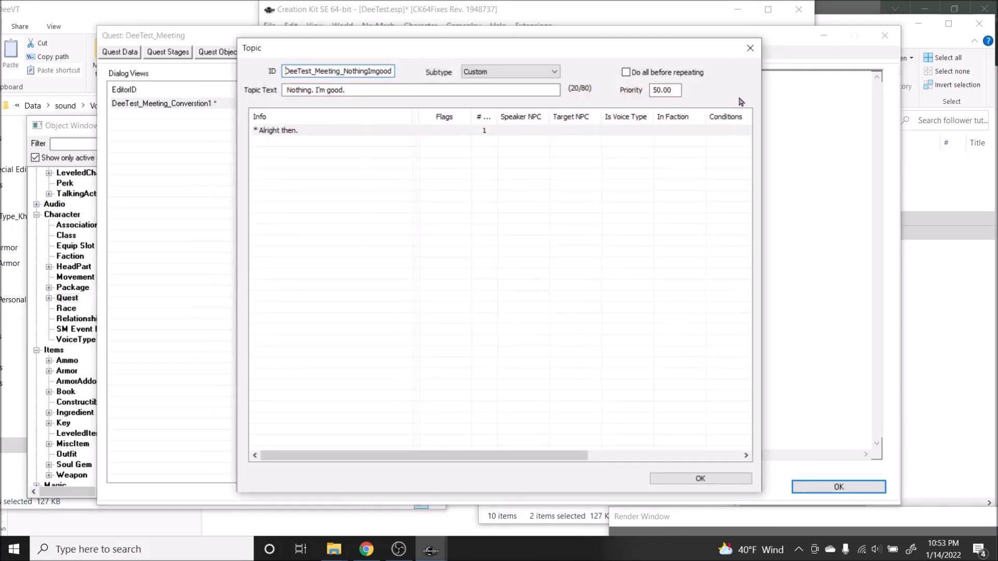
left_click(749, 48)
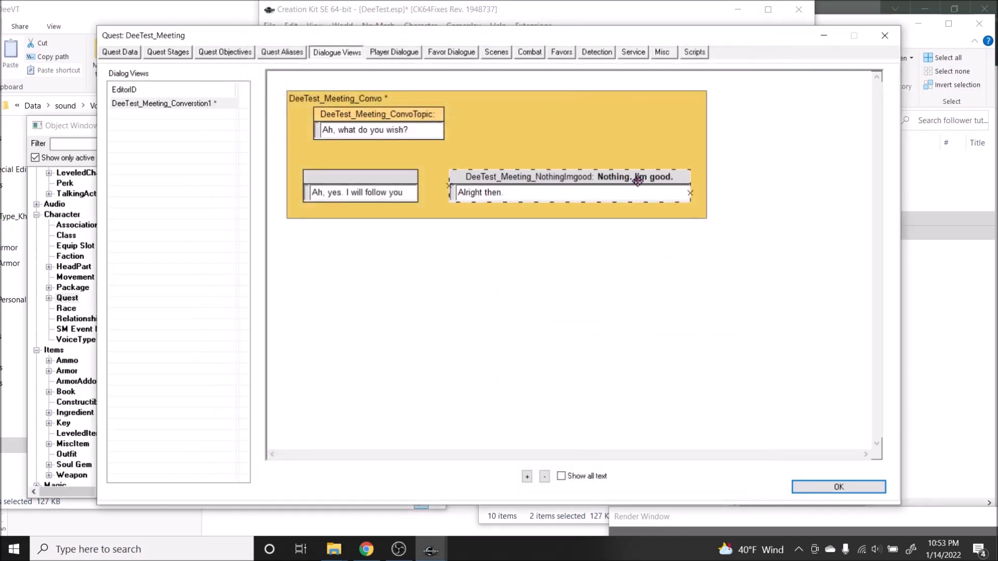
left_click_drag(690, 180, 543, 176)
left_click(510, 144)
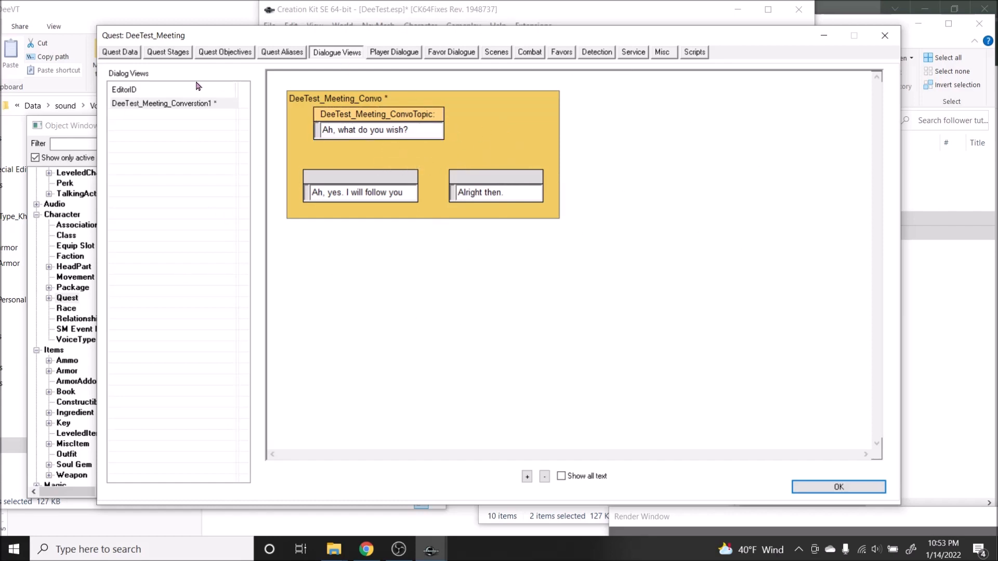
left_click(388, 115)
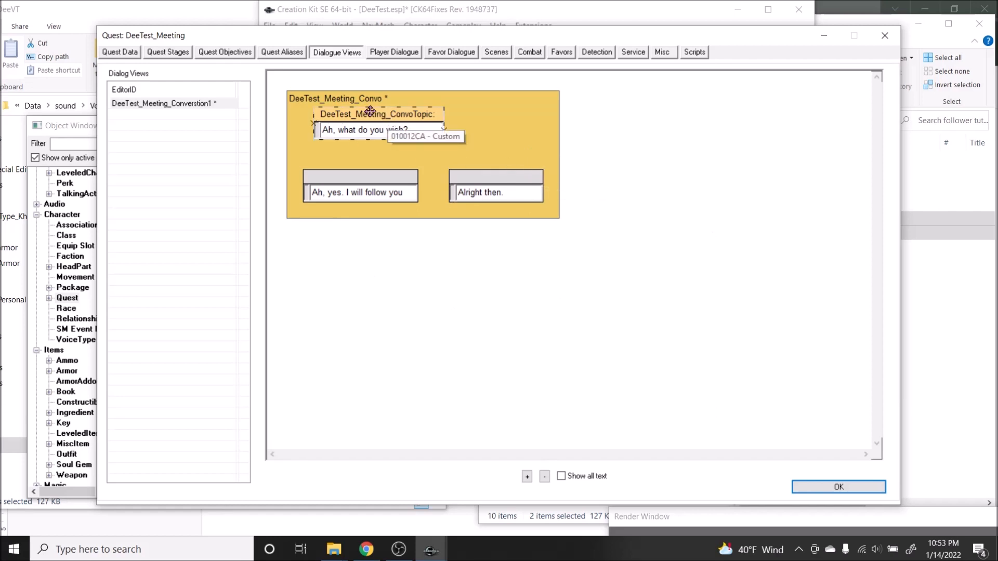
left_click(297, 143)
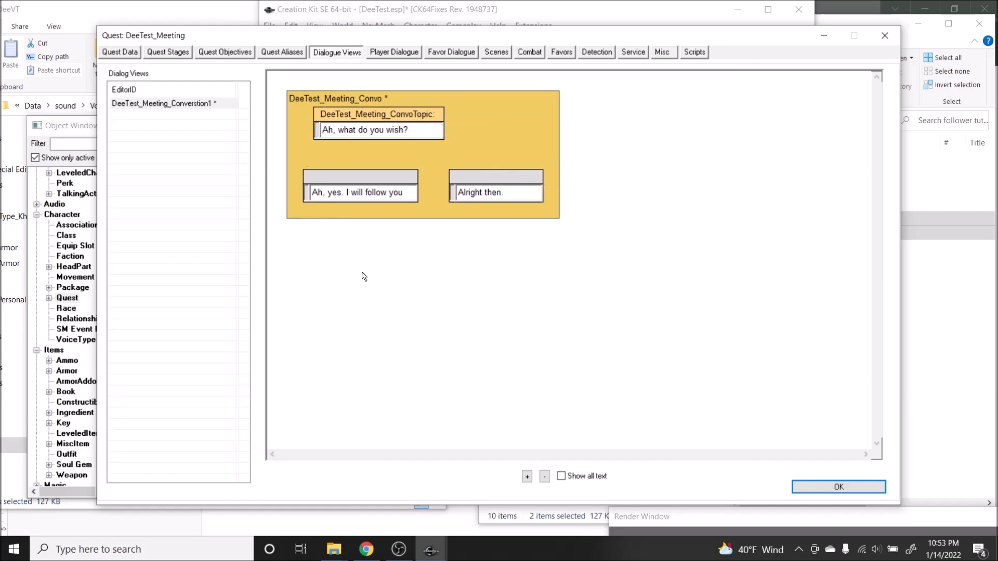
left_click(354, 114)
left_click(348, 197)
left_click(320, 127)
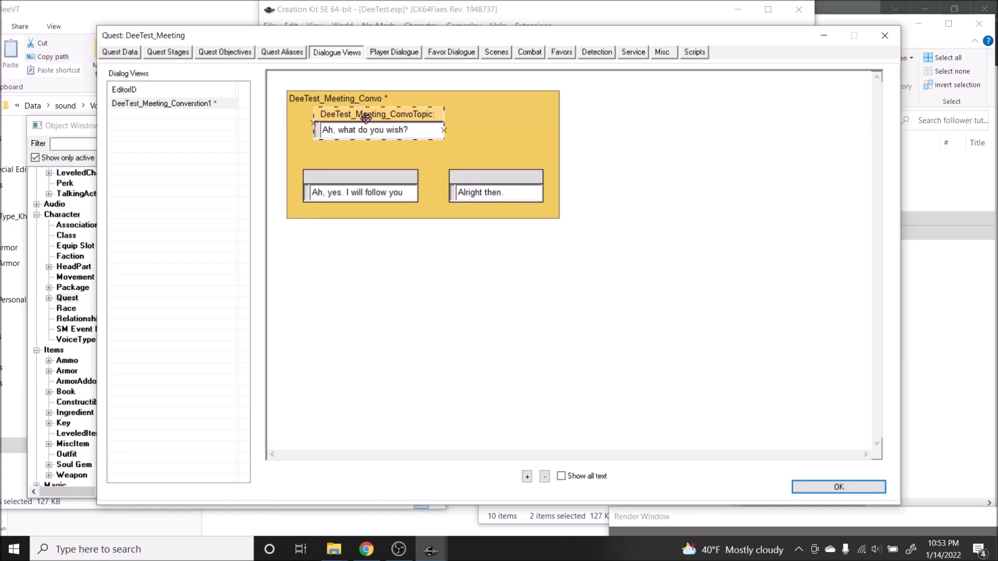
left_click(390, 195)
Step: Link the "Ah, what do you wish?" info to both reply topics, "Ah, yes. I will follow you" and "Alright then."
left_click(390, 115)
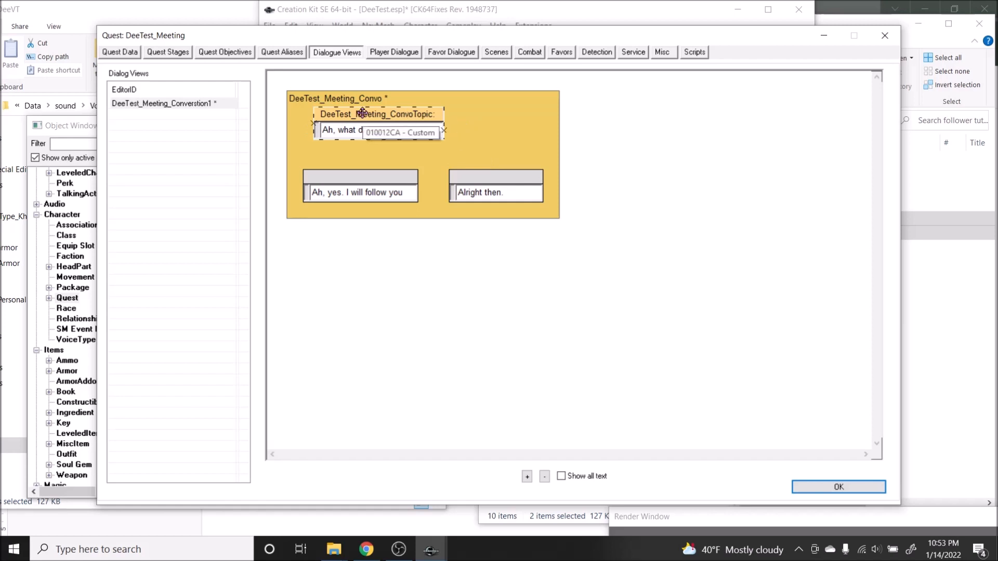
left_click(325, 130)
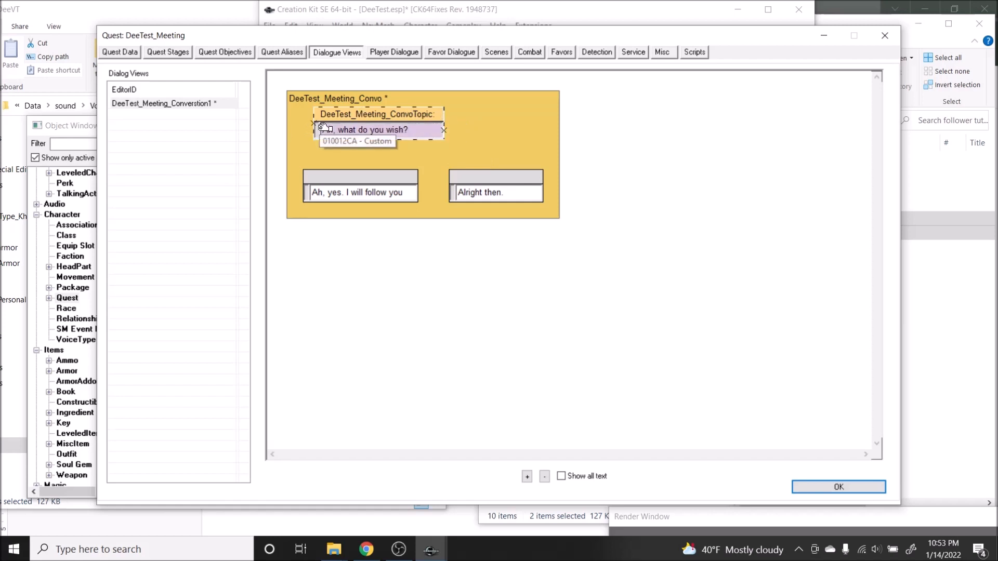
left_click_drag(321, 127, 310, 196)
left_click(345, 113)
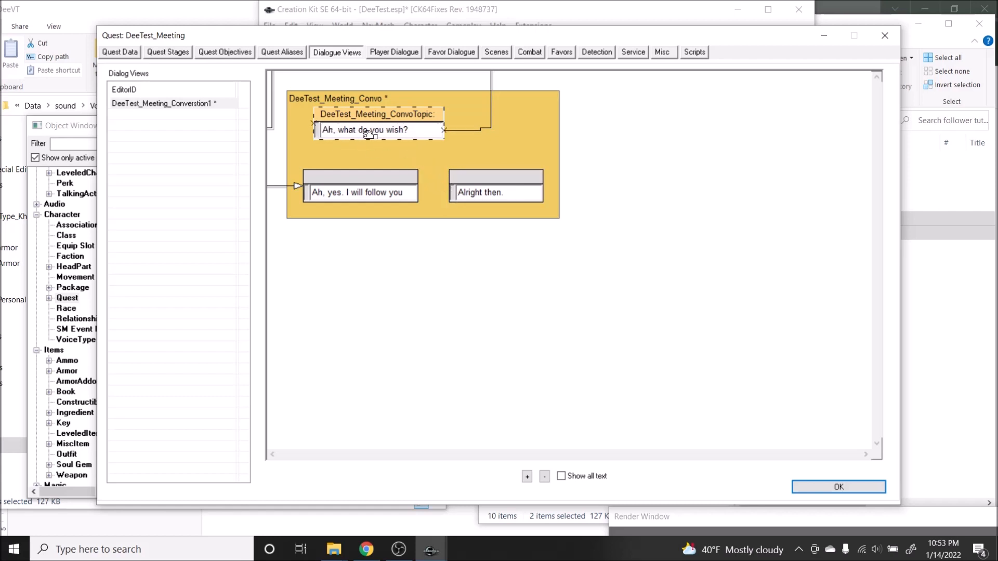
mouse_move(321, 128)
left_mouse_down()
mouse_move(452, 192)
mouse_move(506, 194)
left_mouse_up()
left_click(551, 146)
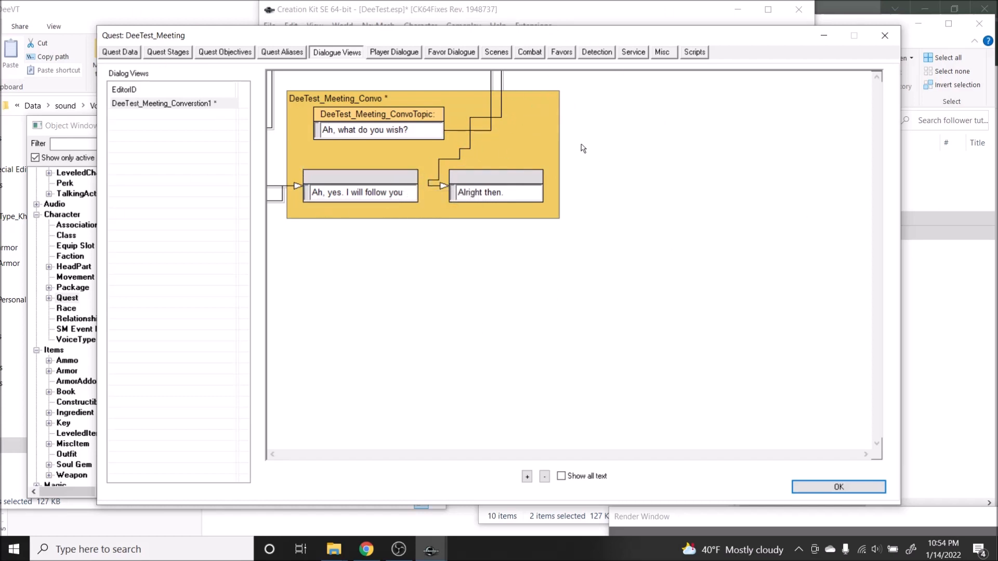
Step: Move the Object Window farther aside and open the player dialogue of the DeeTest_Meeting quest
left_click(78, 225)
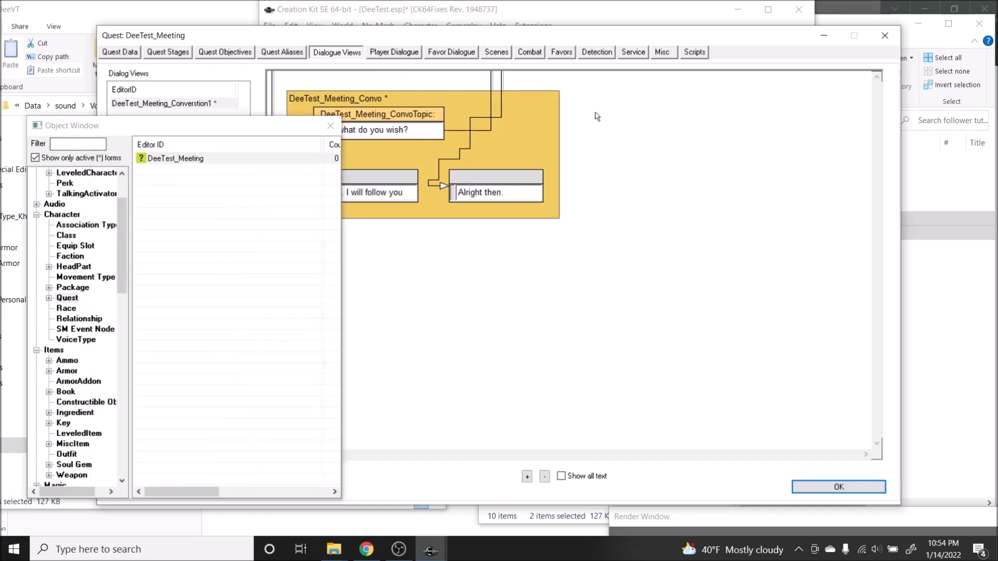
left_click_drag(223, 123, 133, 155)
left_click(667, 101)
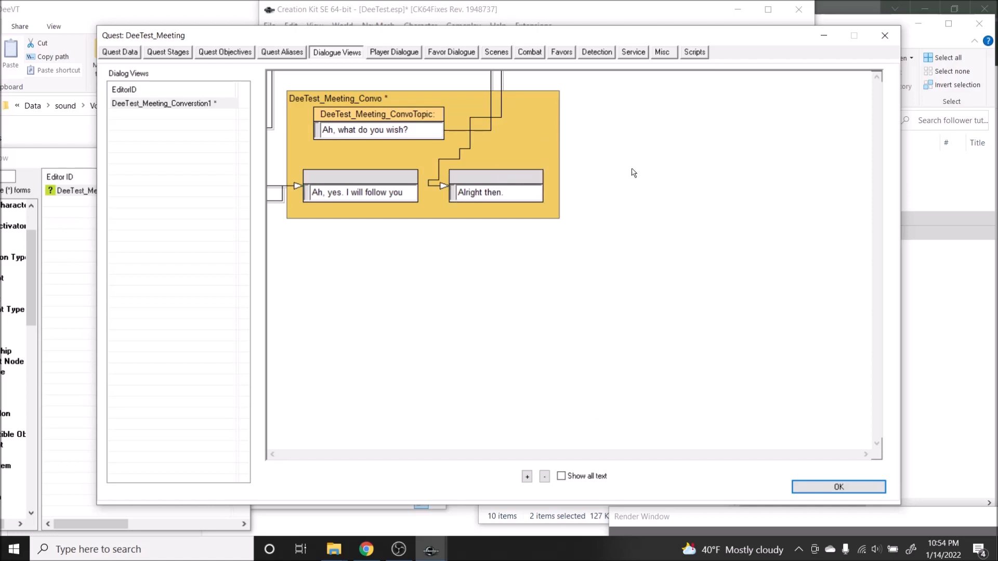
left_click(393, 52)
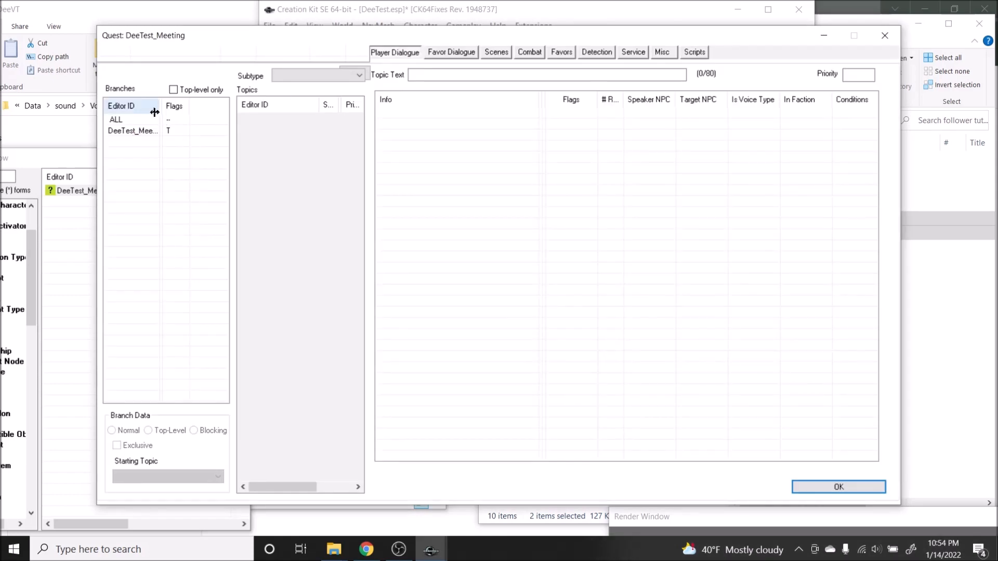
Step: Widen the branch name column and review each topic of the DeeTest_Meeting_Convo branch in the player dialogue
left_click_drag(160, 106, 236, 106)
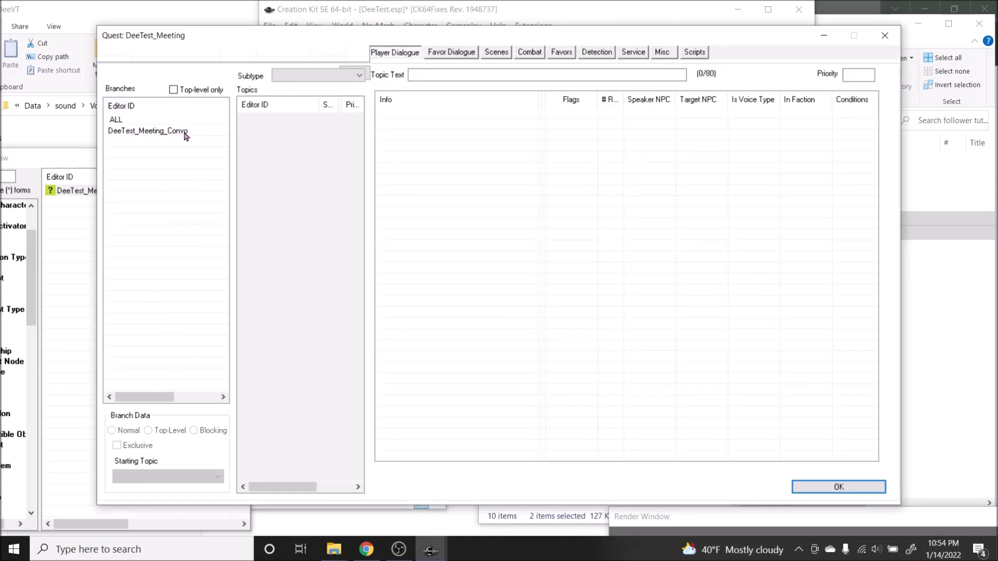
left_click(139, 134)
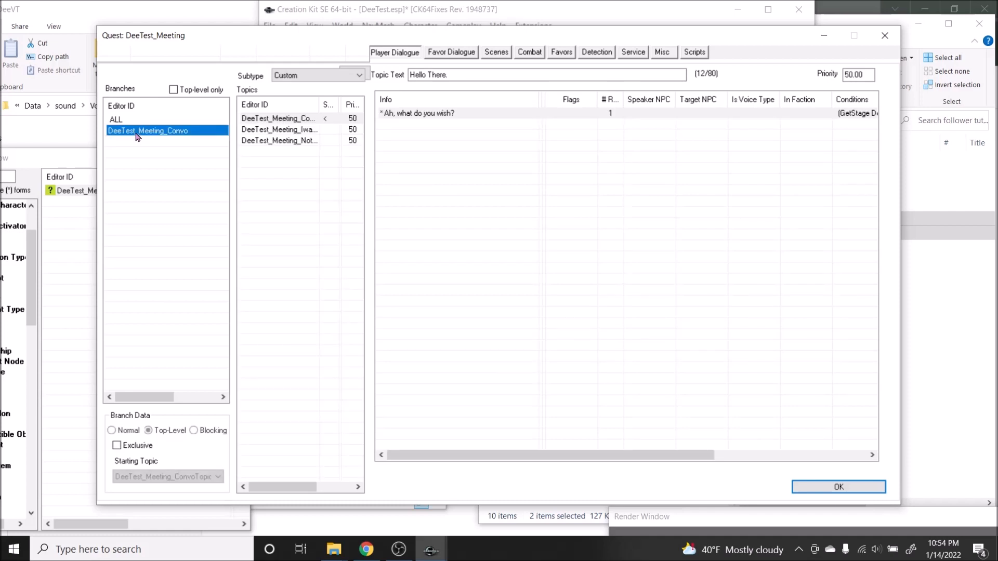
left_click(303, 129)
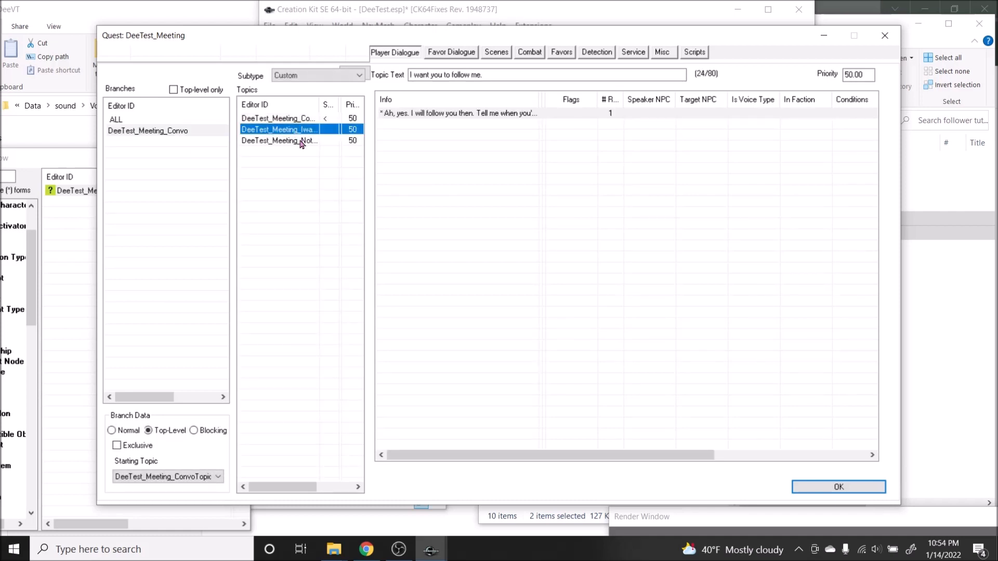
left_click(302, 141)
left_click(307, 130)
left_click(303, 119)
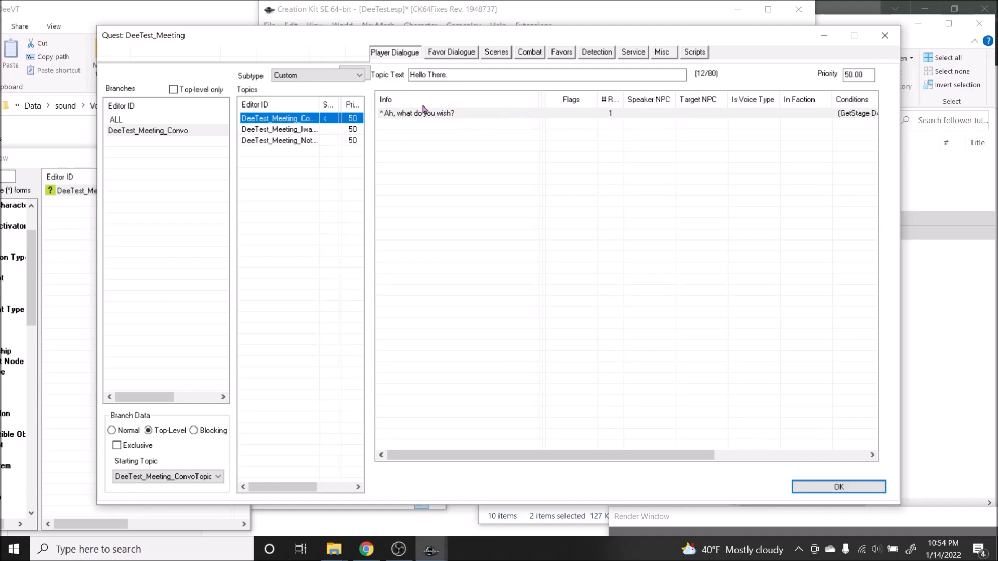
Step: Inspect the topic links of the "Ah, what do you wish?" info and close it without saving
double_click(423, 113)
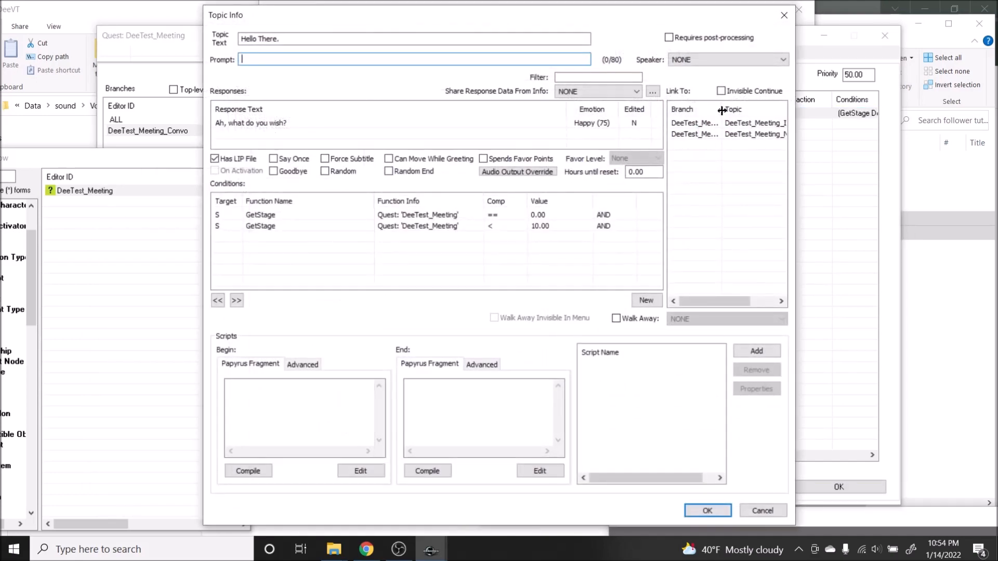
left_click_drag(723, 112, 705, 112)
right_click(732, 176)
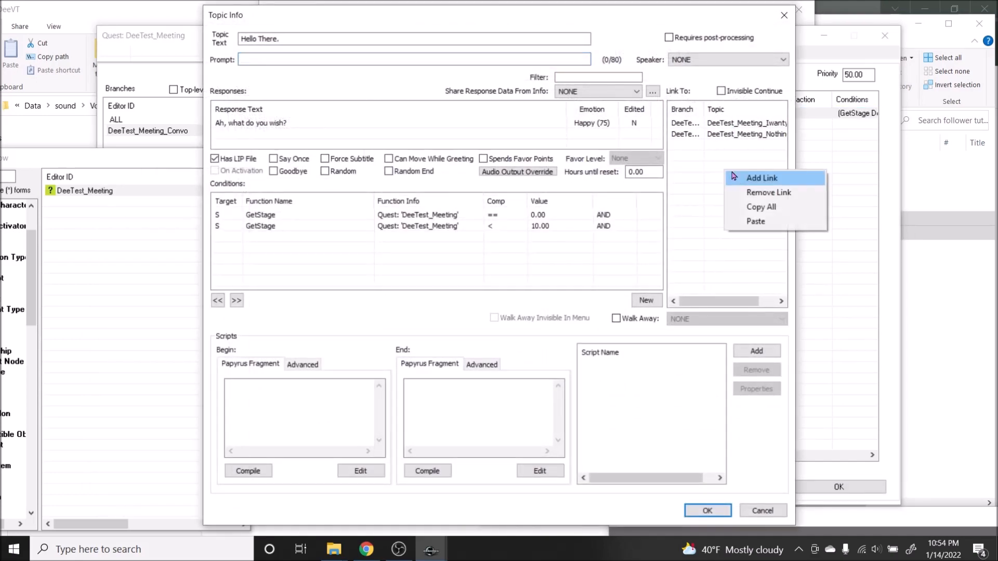
left_click(728, 153)
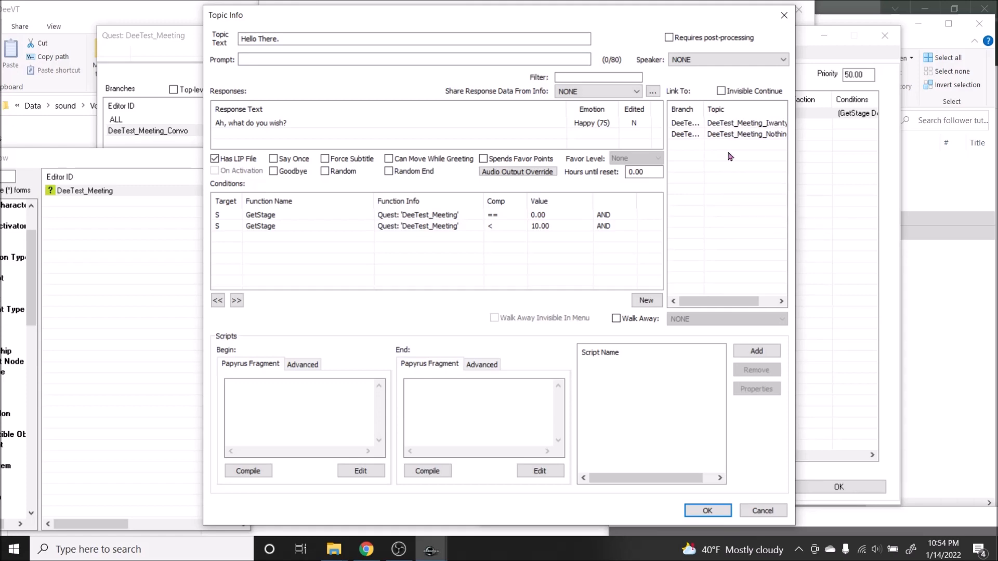
left_click(747, 508)
Step: Examine the DeeTest_Meeting_Converstion1 dialogue view and the stages of the quest
left_click(696, 54)
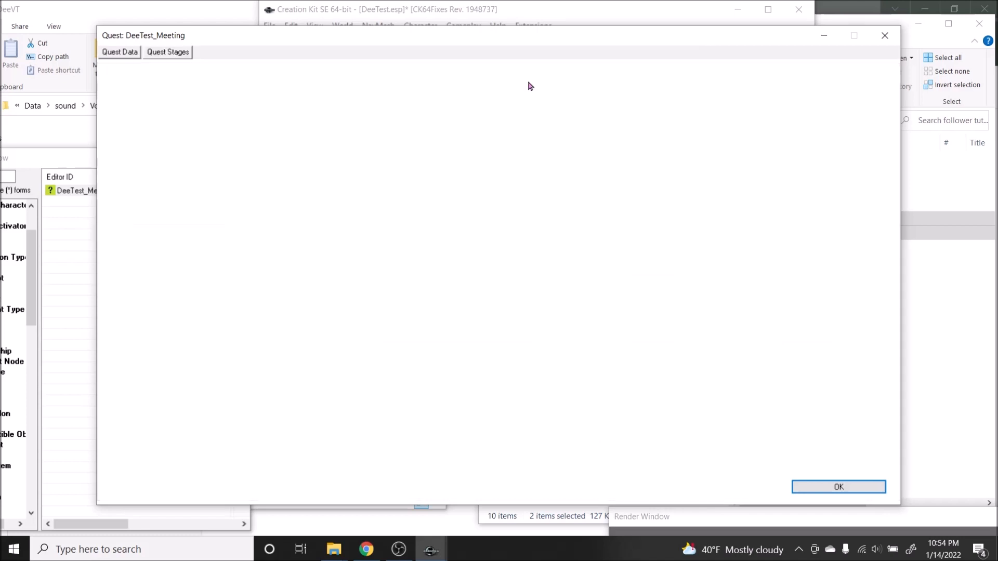
left_click(336, 53)
left_click(190, 103)
left_click(319, 258)
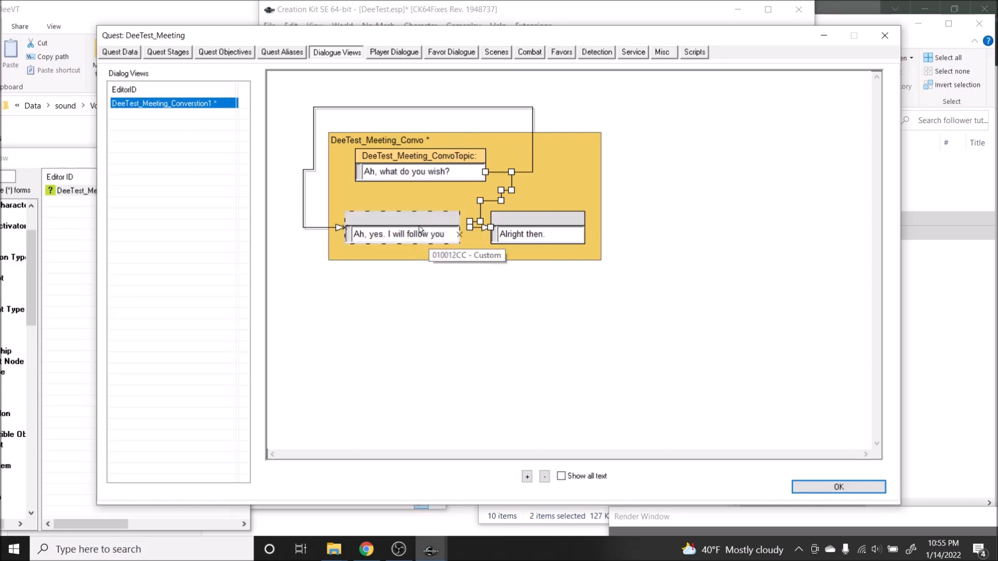
left_click(166, 53)
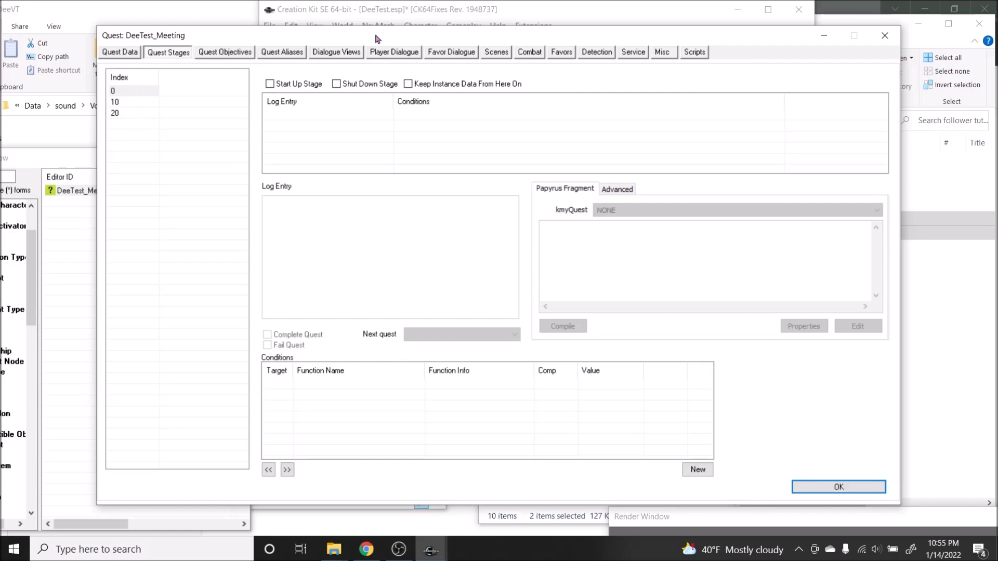
Step: Flag the "Ah, yes. I will follow you" and "Alright then." reply infos as Goodbye in the dialogue view
left_click(339, 52)
left_click(175, 106)
left_click(400, 218)
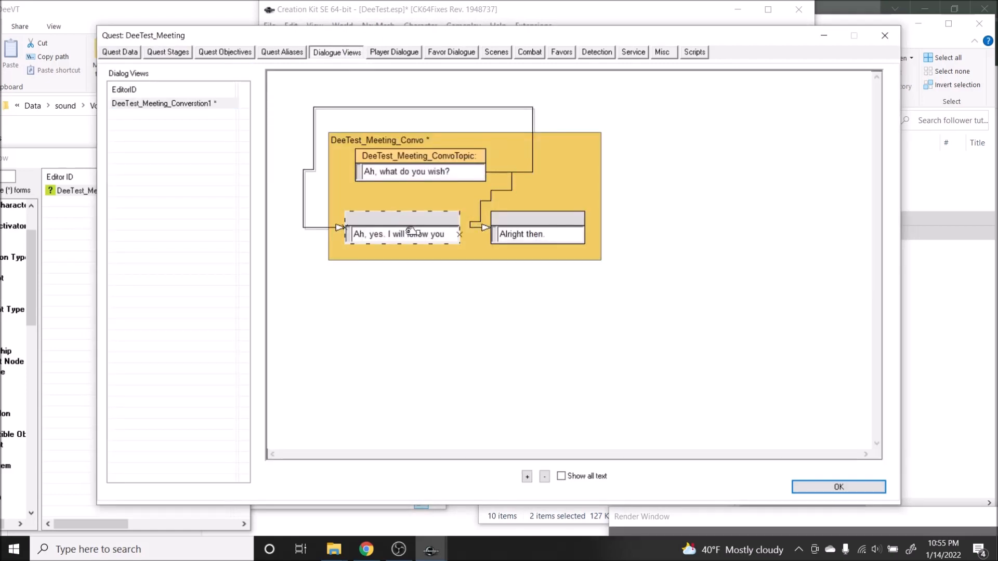
double_click(409, 235)
left_click(293, 174)
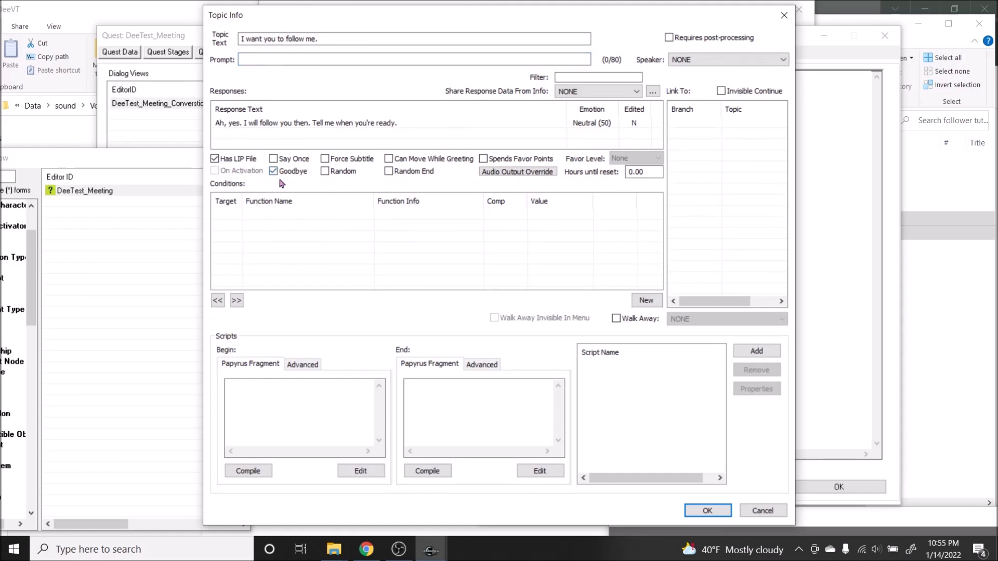
left_click(706, 510)
double_click(535, 235)
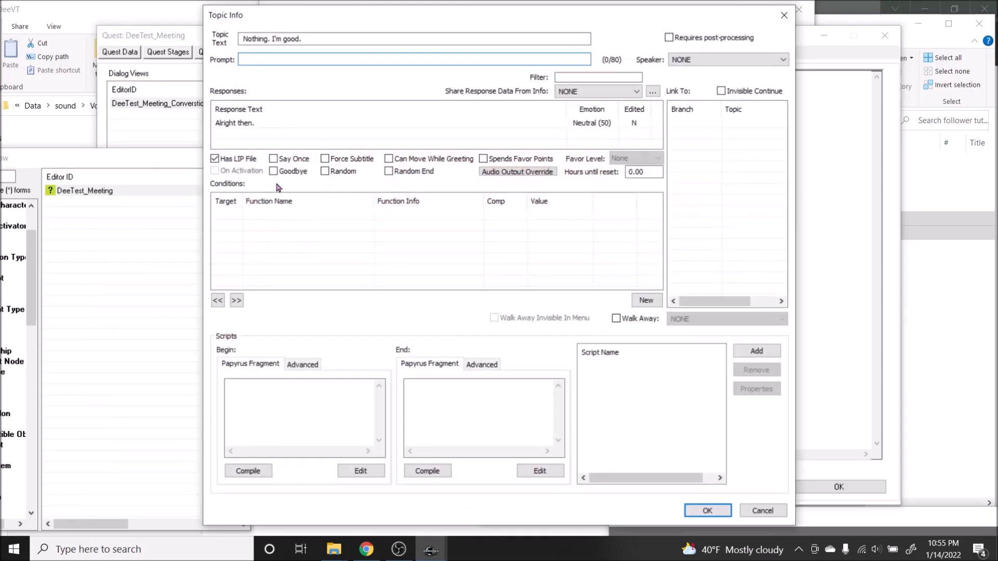
left_click(703, 506)
Step: Add the end script fragment getowningquest().setstage(20) to the "I want you to follow me." info and compile it
double_click(416, 234)
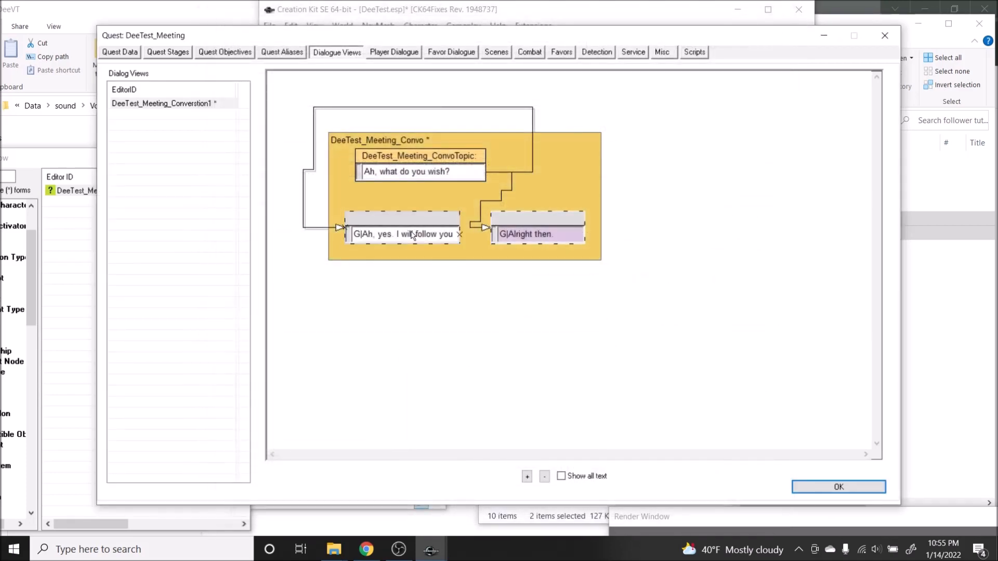
left_click(477, 393)
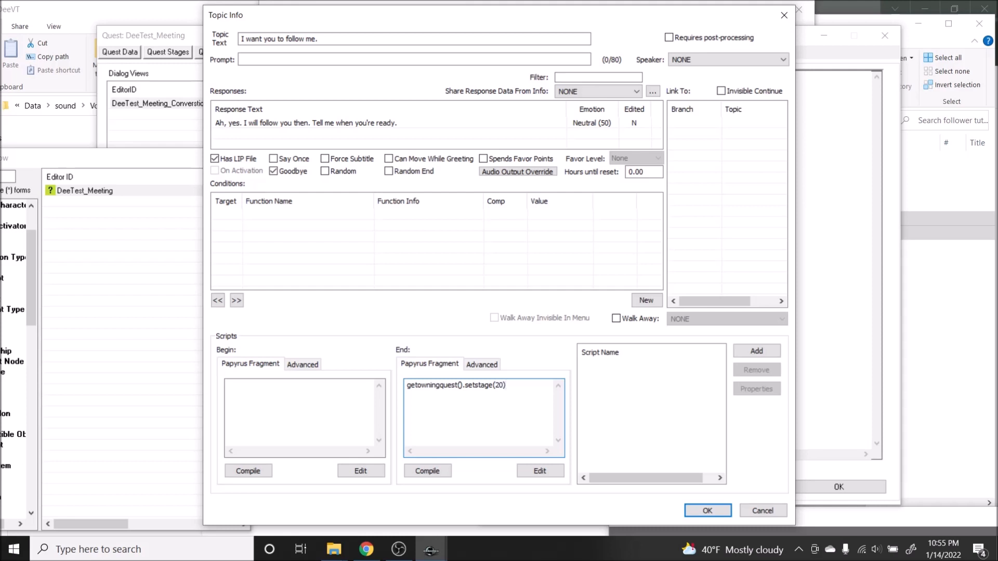
left_click(433, 472)
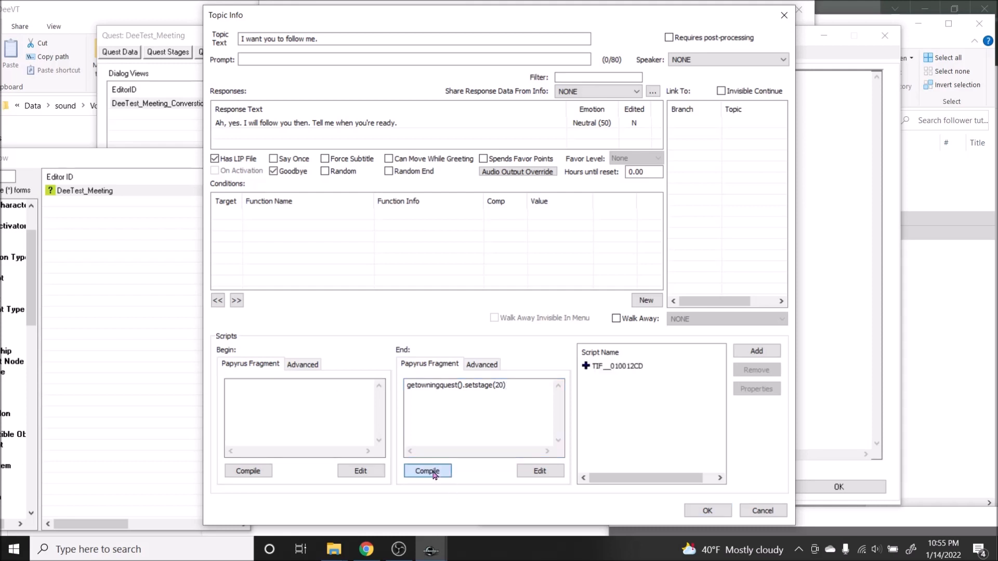
Step: Rename the info's end fragment script by adding the prefix DEE_ before TIF__010012CD
left_click(489, 366)
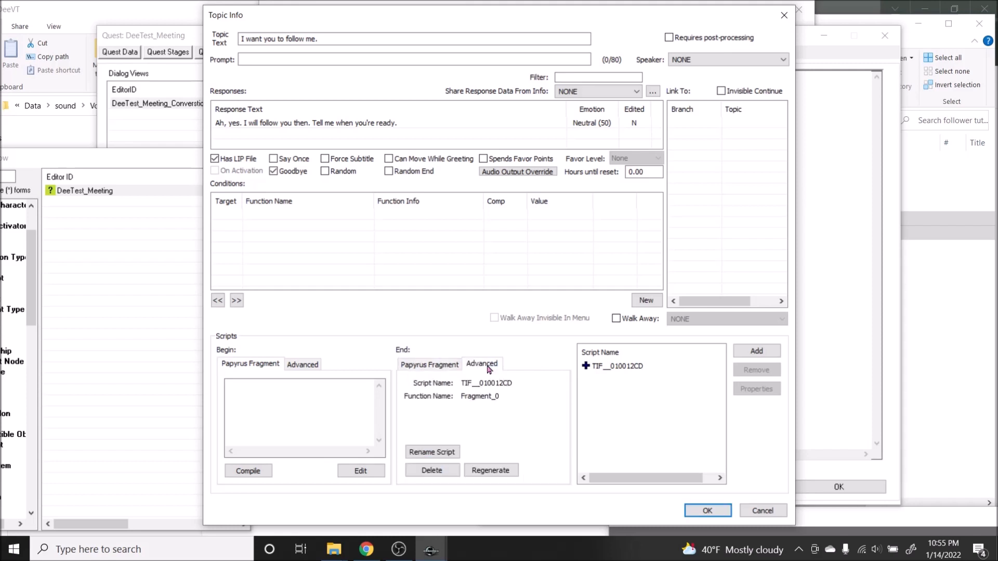
left_click(440, 452)
left_click(260, 61)
type("Dee")
key("BackSpace")
key("BackSpace")
type("EE_TIF__010012CD")
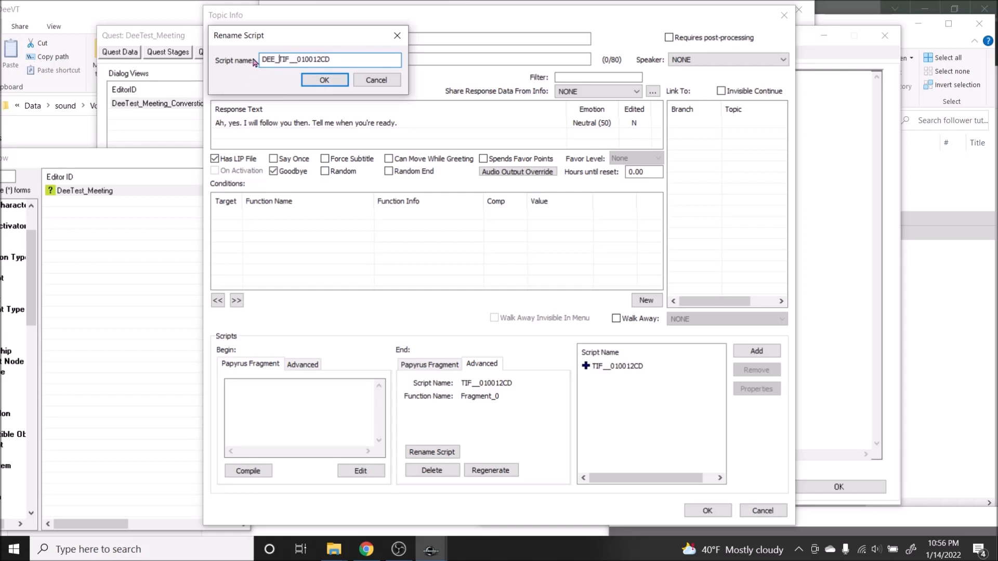
Step: Confirm the script name DEE_TIF__010012CD, recompile its source, and accept the topic info
left_click(319, 81)
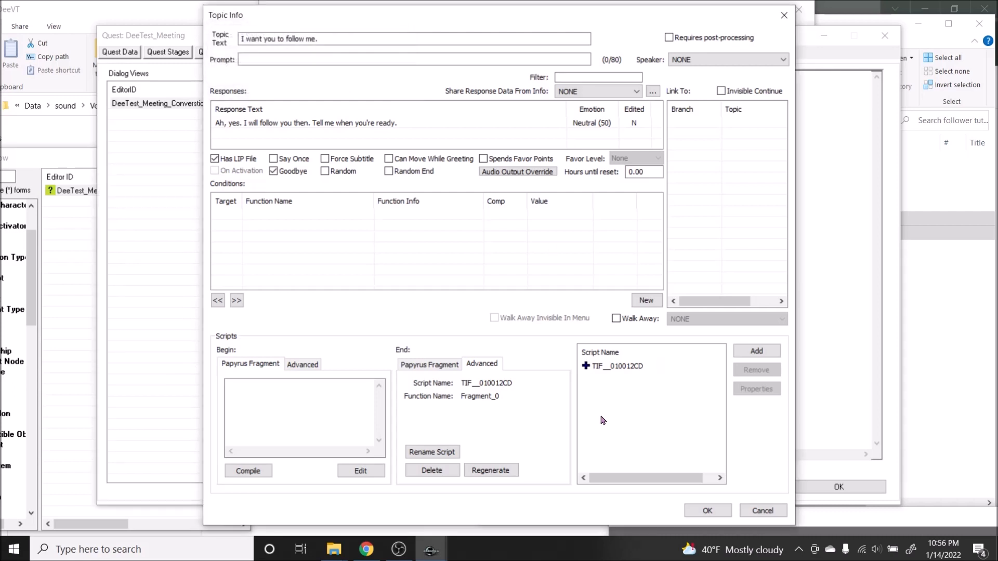
left_click(627, 367)
right_click(627, 367)
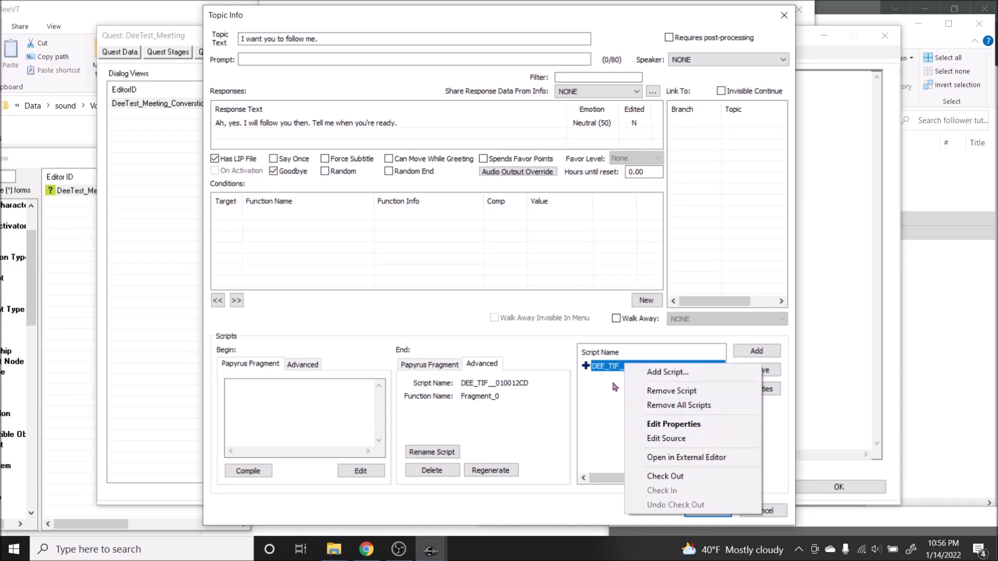
left_click(667, 439)
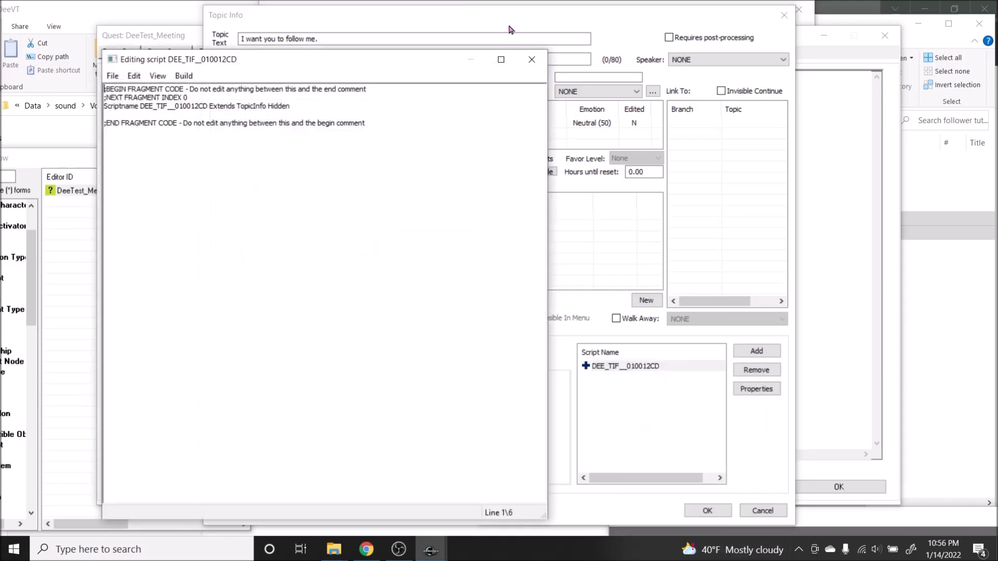
left_click(134, 76)
left_click(130, 88)
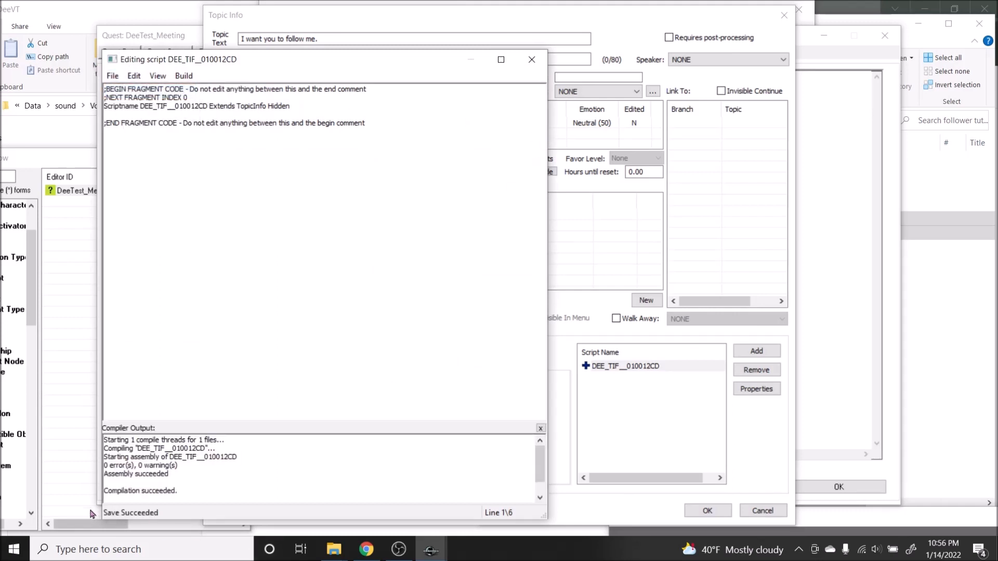
left_click(538, 60)
left_click(714, 512)
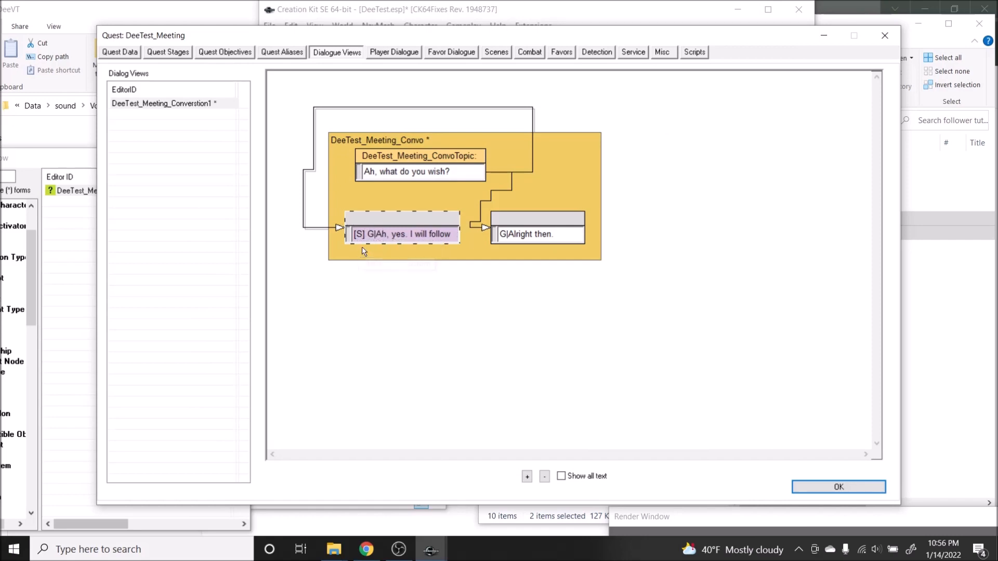
Step: Give the "Nothing. I'm good." info the compiled end fragment getowningquest().setstage(10) and rename its script DEE_TIF__010012CF
double_click(518, 234)
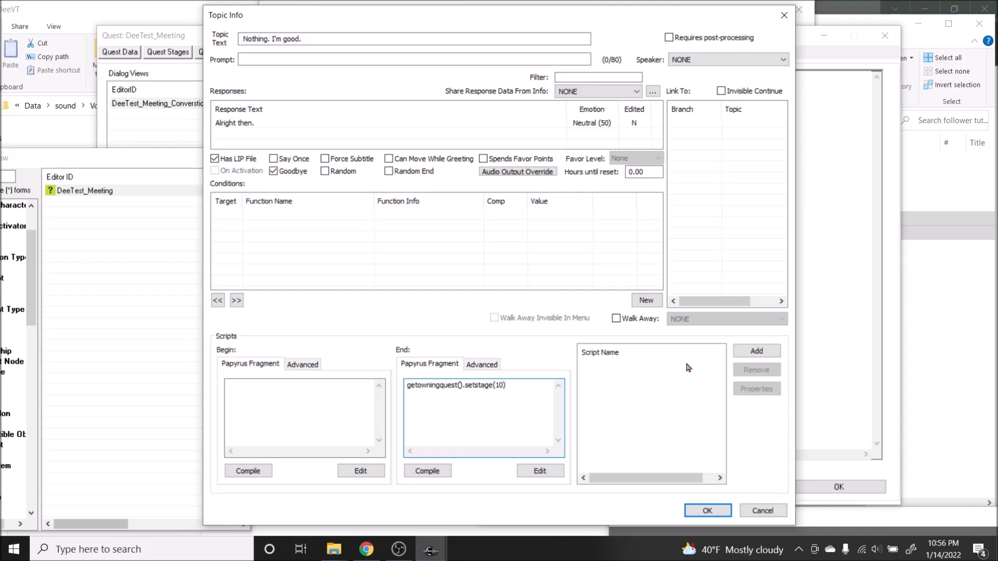
left_click(442, 475)
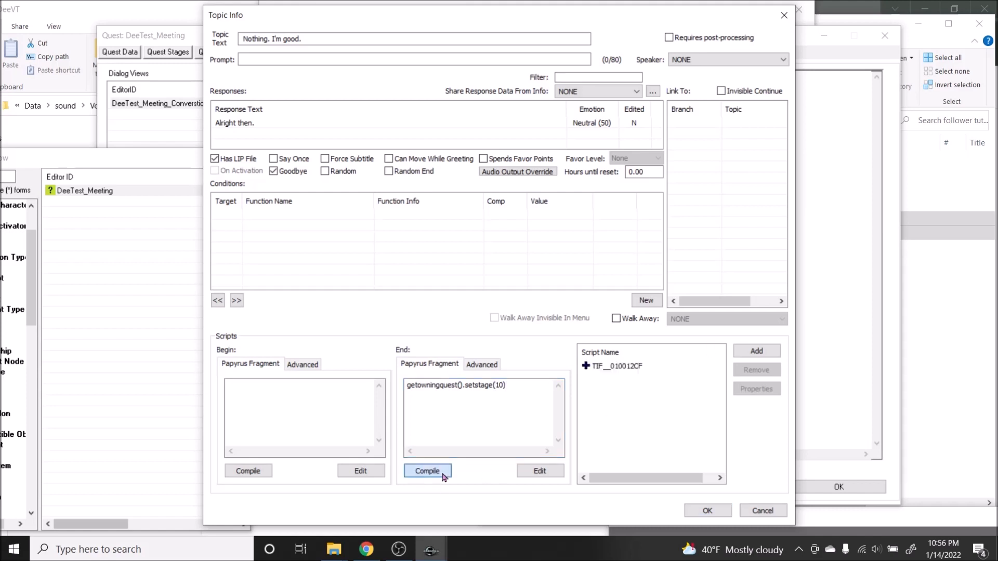
left_click(493, 365)
left_click(431, 452)
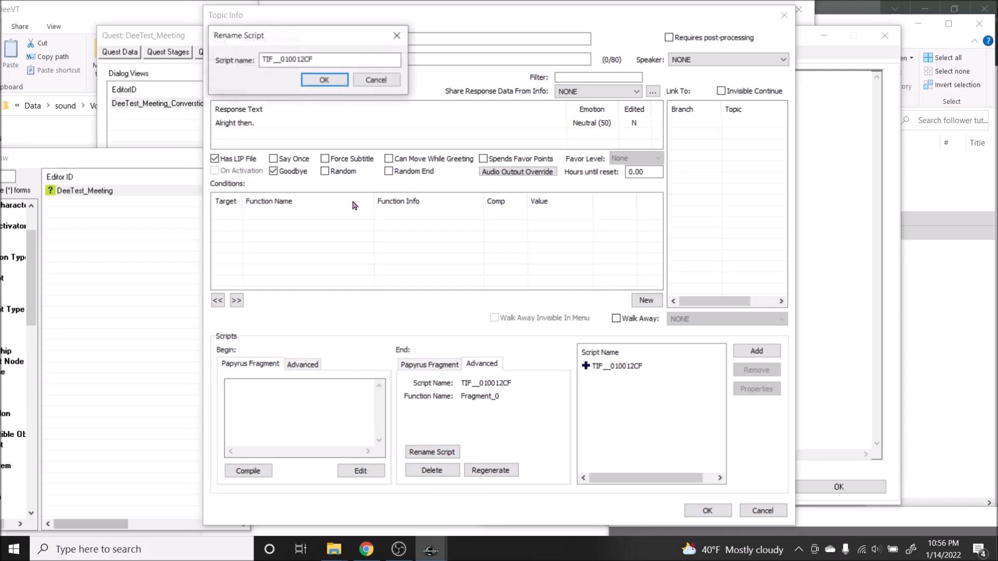
type("DEE")
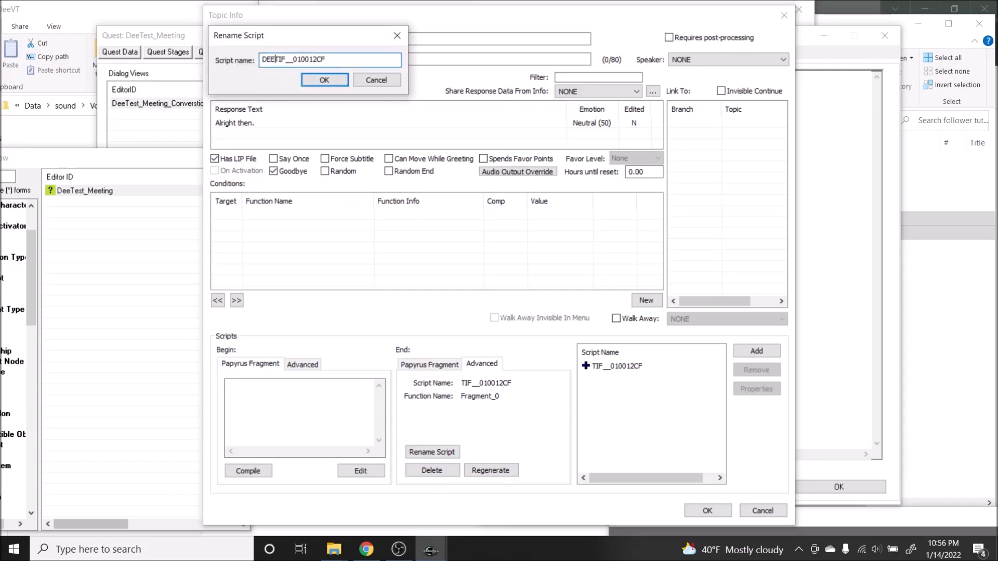
key("Return")
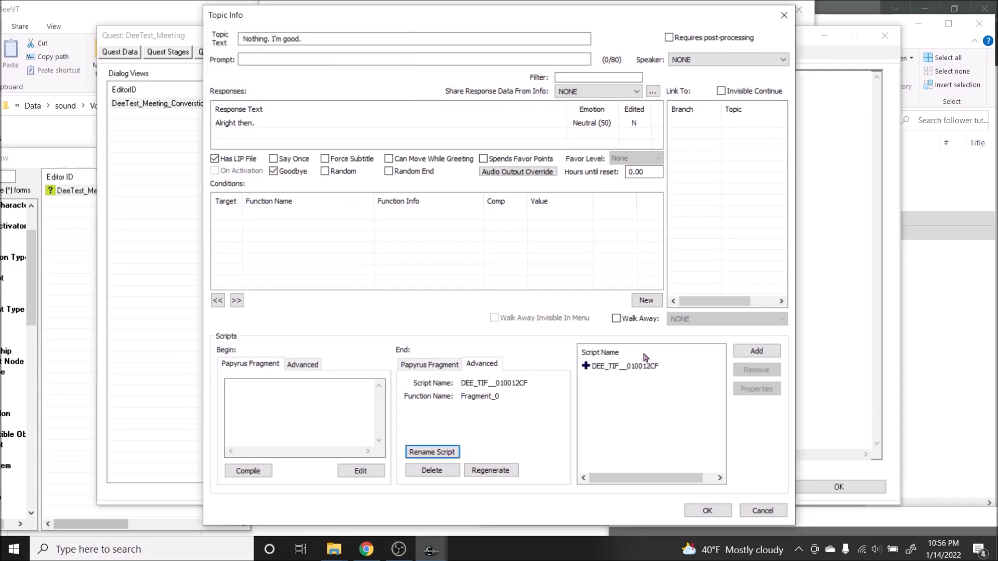
left_click(429, 365)
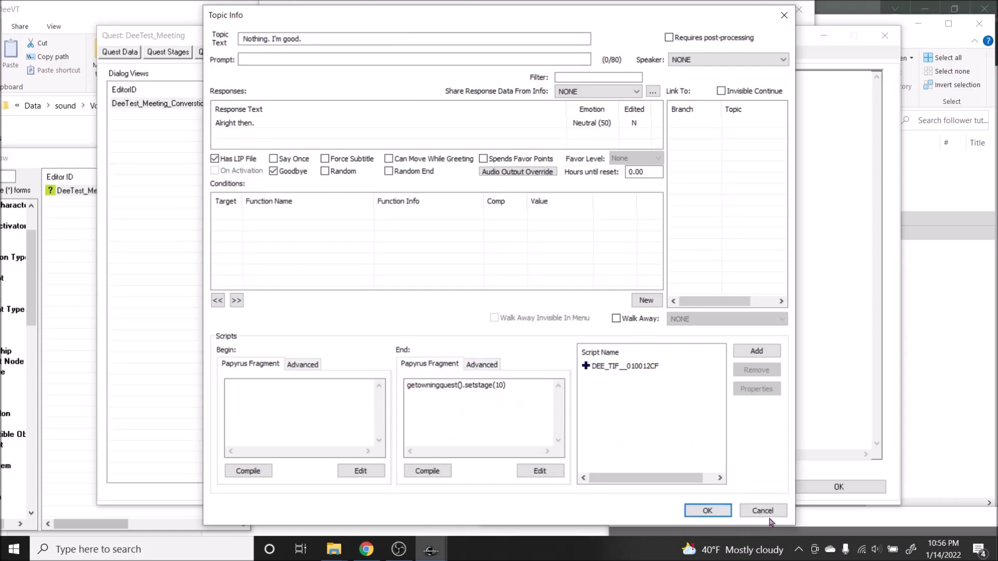
key("Return")
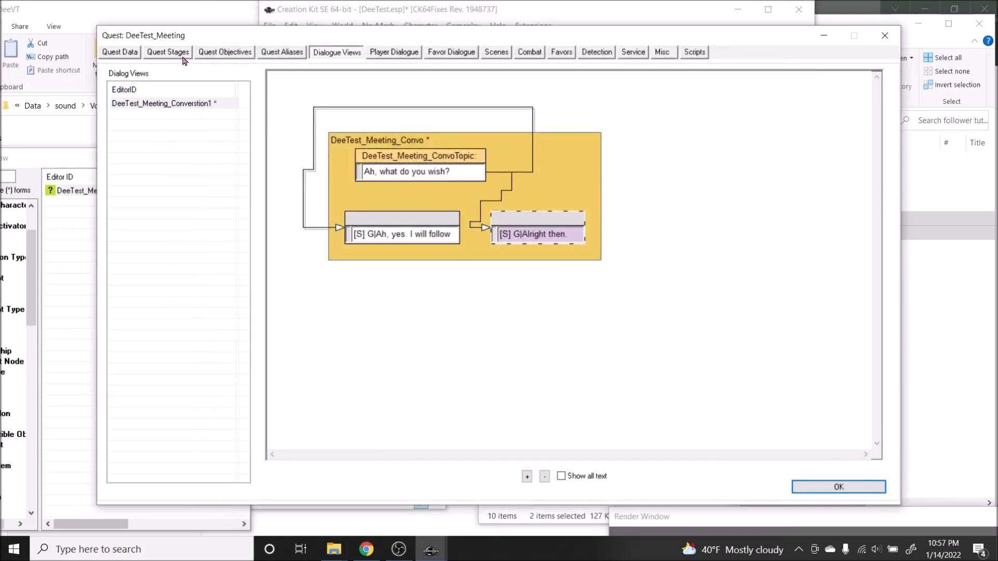
Step: Create a second dialogue view named DeeTest_Meeting_Convo2 in the quest
right_click(191, 136)
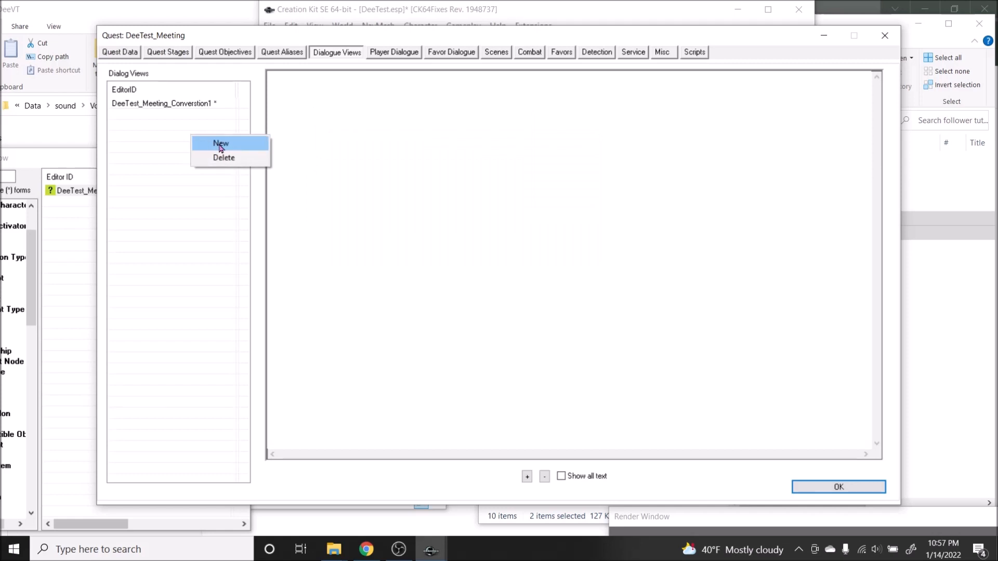
left_click(221, 145)
left_click(193, 82)
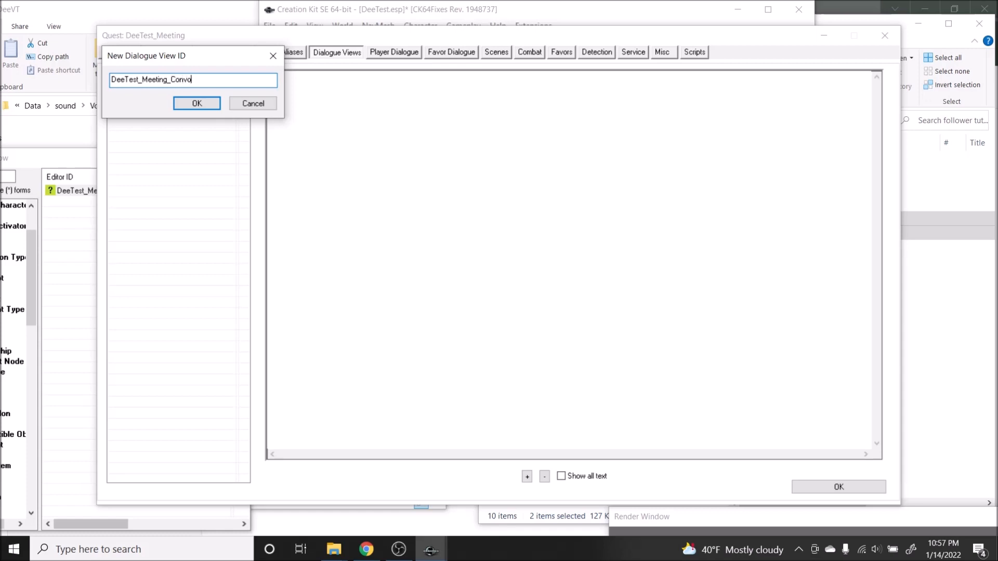
type("2")
left_click(197, 103)
Step: Create a branch DeeTest_Meeting_Convo2.2 in the DeeTest_Meeting_Convo2 view, accepting the suggested starting topic ID
left_click(196, 114)
right_click(367, 124)
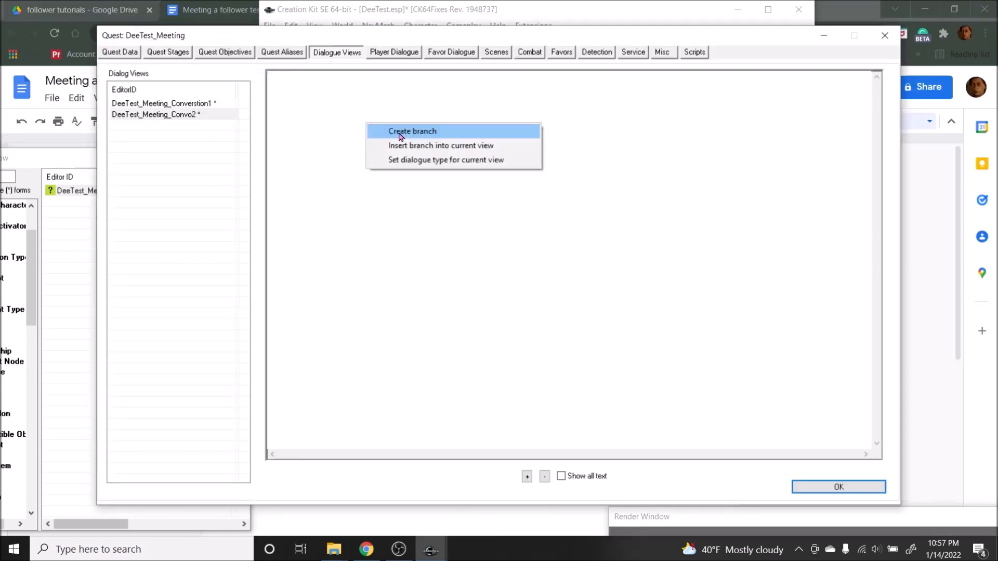
left_click(459, 134)
left_click(189, 80)
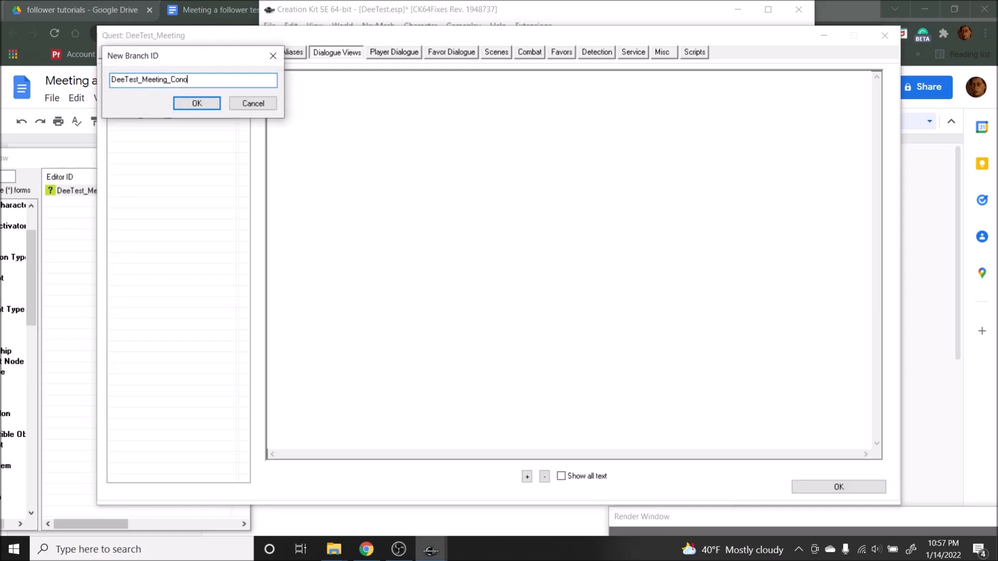
type("_Convo2.2")
key("Return")
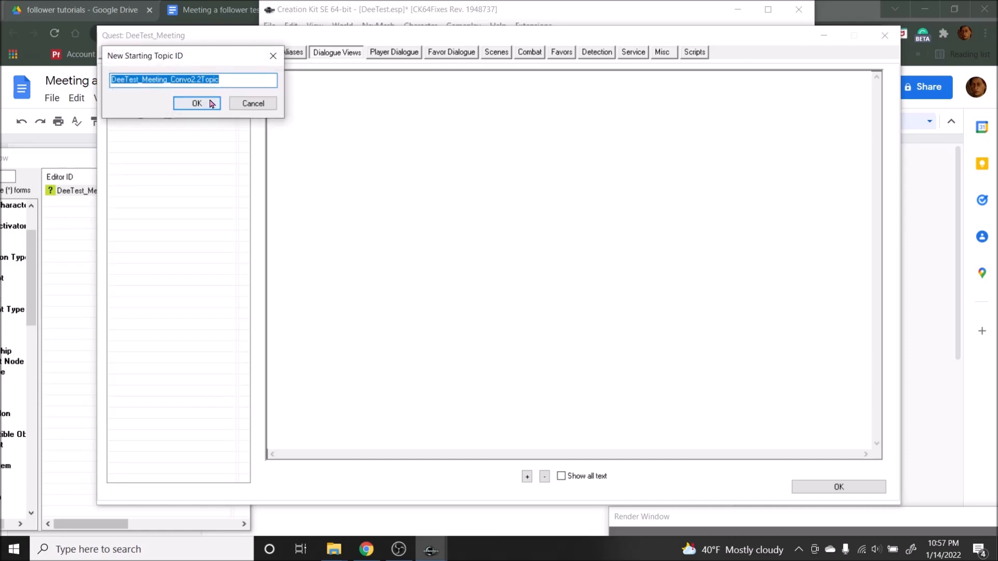
left_click(199, 104)
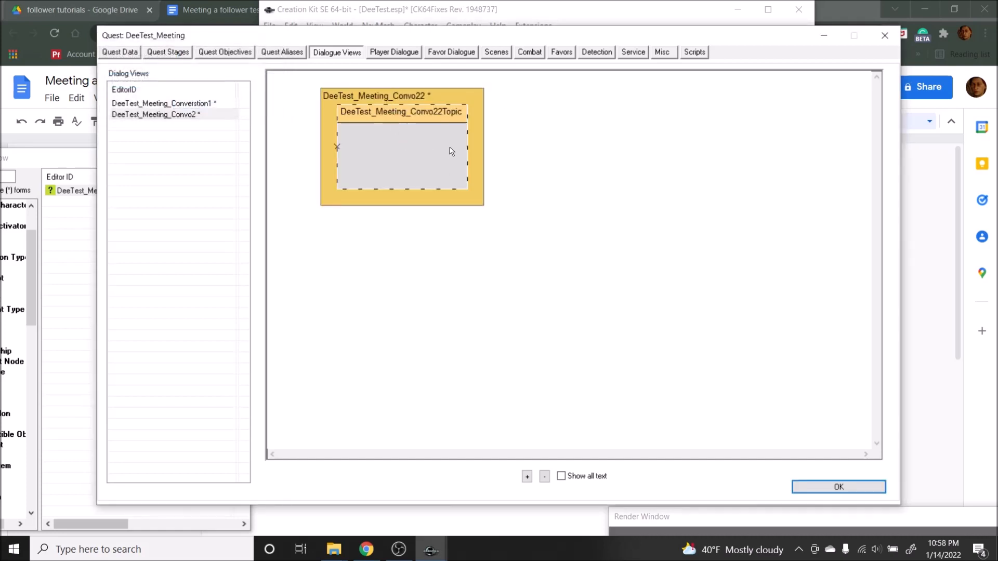
Step: Set the starting topic's text to the second meeting's opening line "Hey." copied from the Google Docs script
double_click(396, 141)
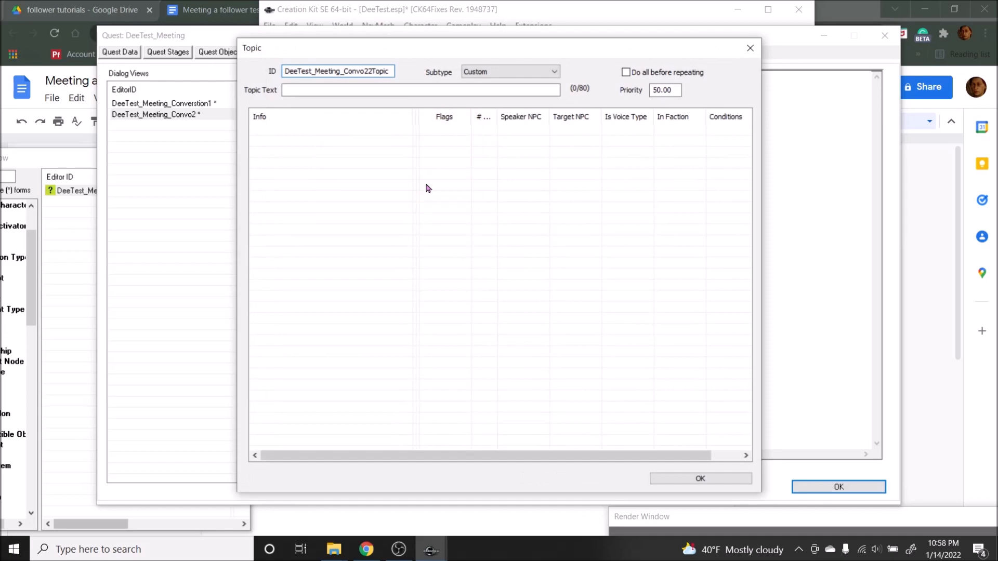
left_click(229, 4)
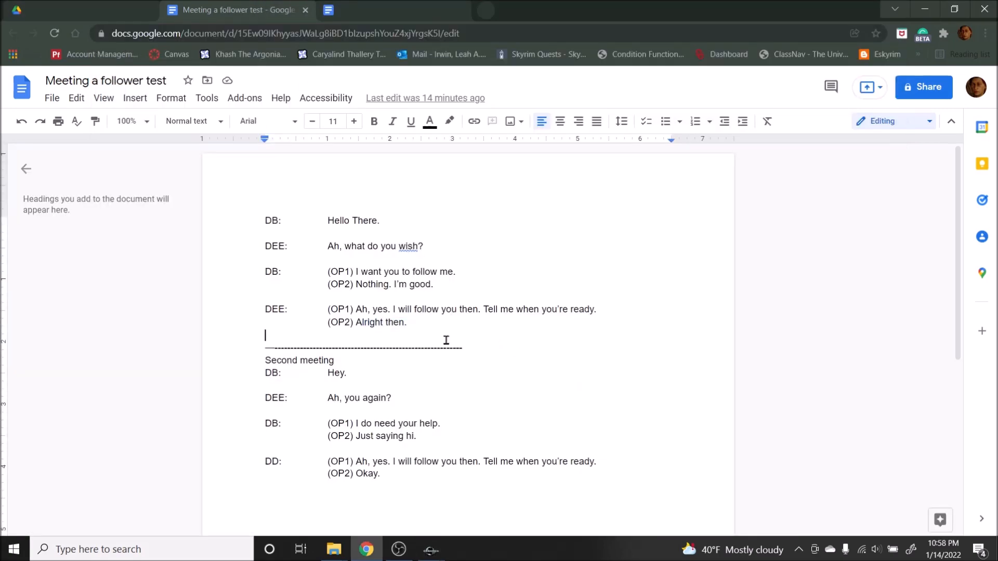
scroll(445, 338, "down", 1)
left_click_drag(325, 309, 353, 308)
key("ctrl+c")
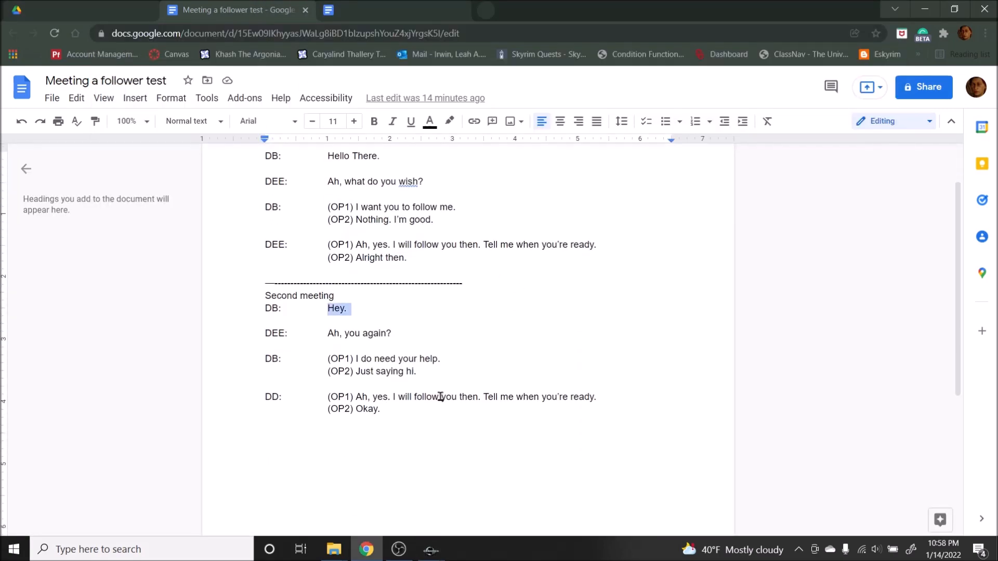
left_click(431, 549)
left_click(357, 90)
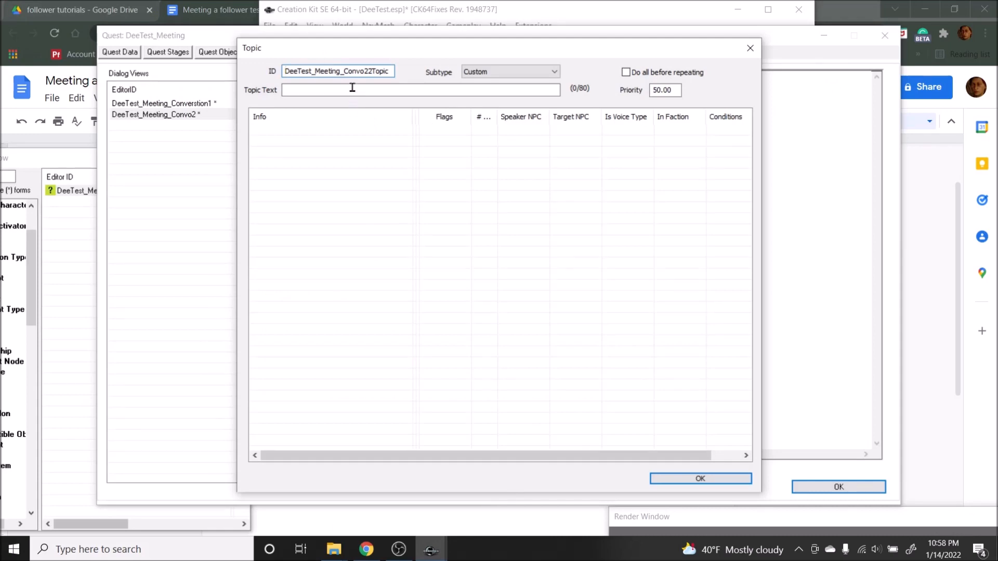
key("ctrl+v")
Step: Add a new info to the "Hey." topic with the response "Ah, you again?" copied from the Google Docs script
right_click(286, 206)
left_click(320, 214)
left_click(222, 4)
double_click(468, 369)
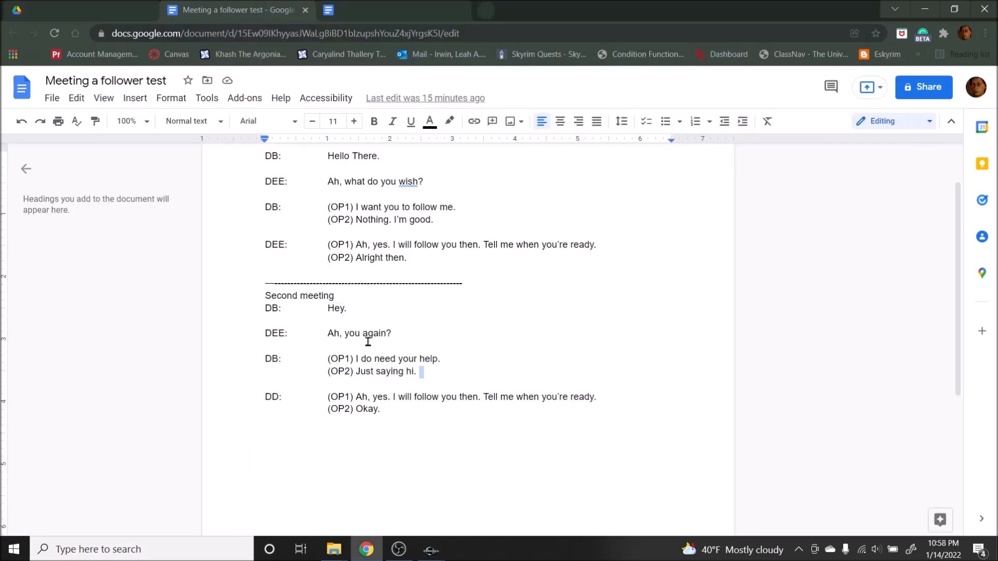
left_click_drag(328, 334, 392, 333)
key("ctrl+c")
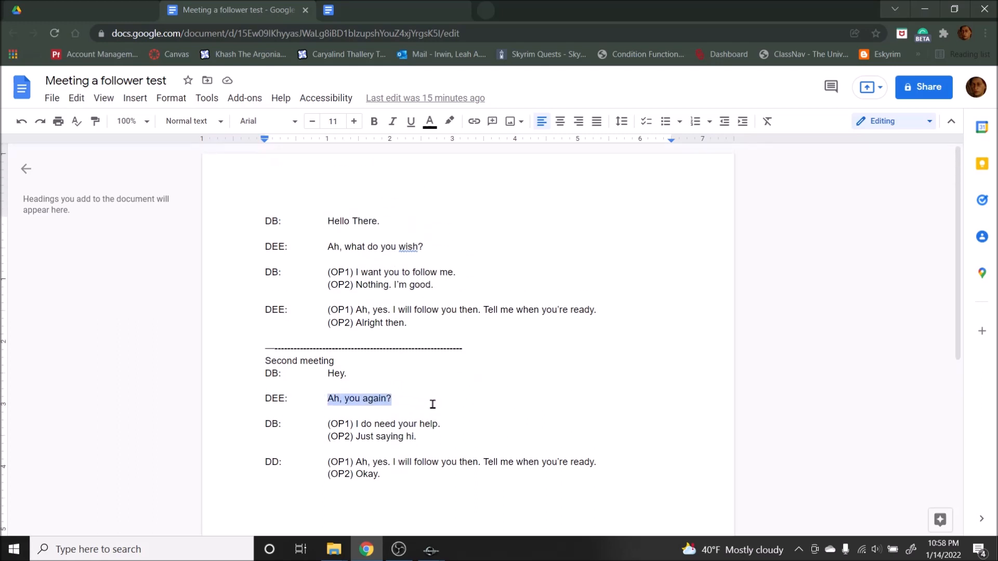
scroll(383, 367, "down", 2)
mouse_move(431, 550)
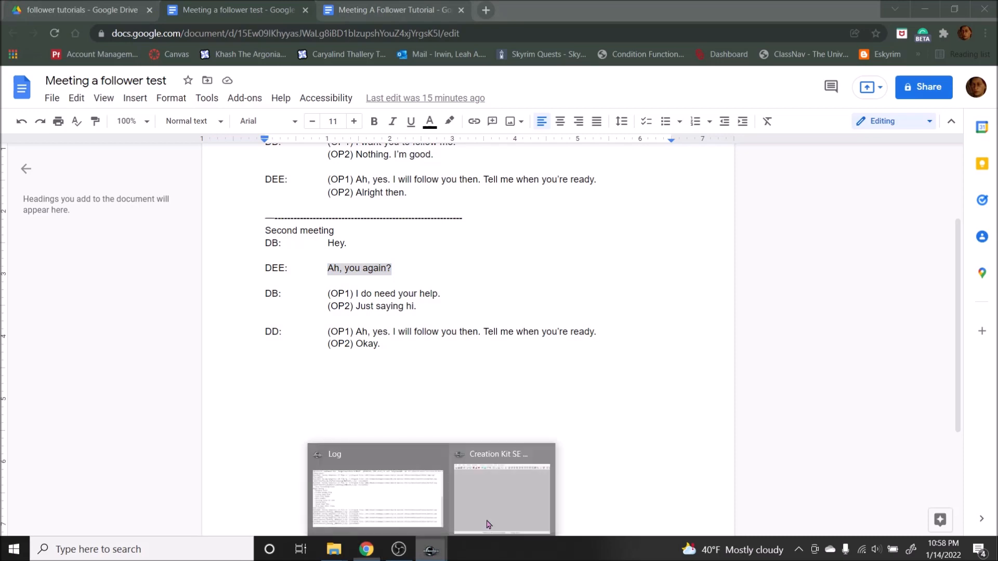
left_click(485, 520)
key("ctrl+v")
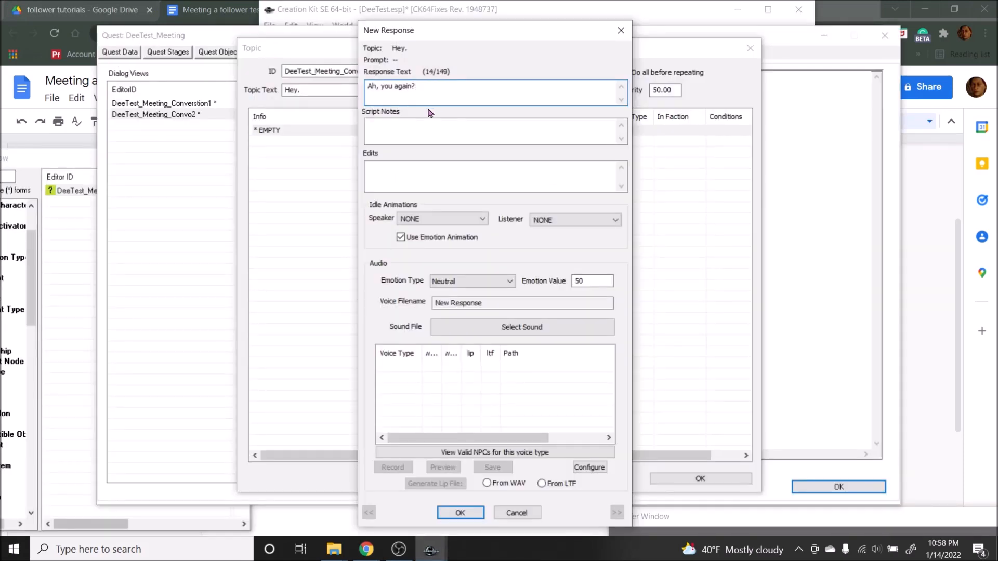
left_click(460, 513)
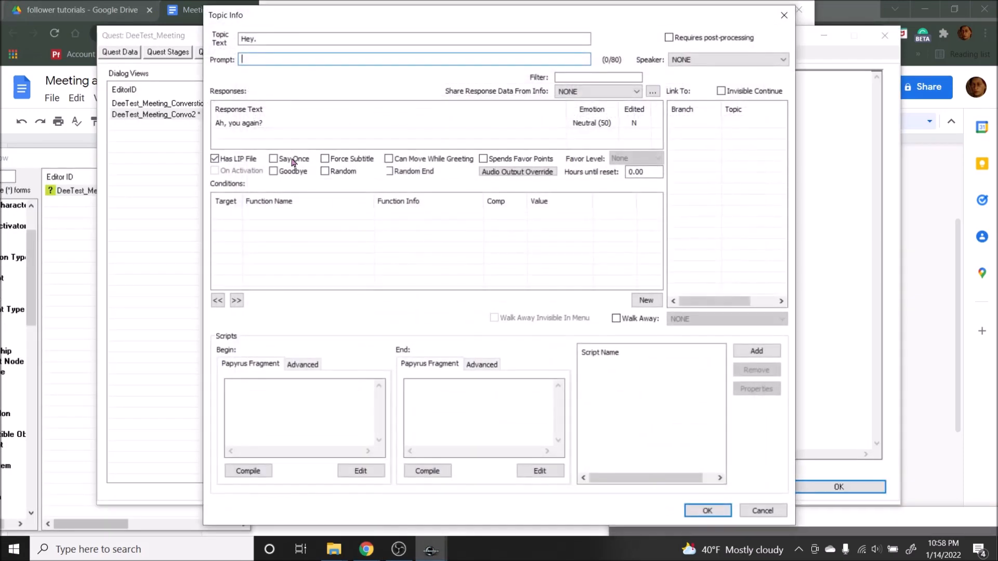
Step: Open the "Ah, you again?" response and copy "ah you again.wav" and "ah you again.xwm" into the DeeVT voice folder in File Explorer
double_click(250, 123)
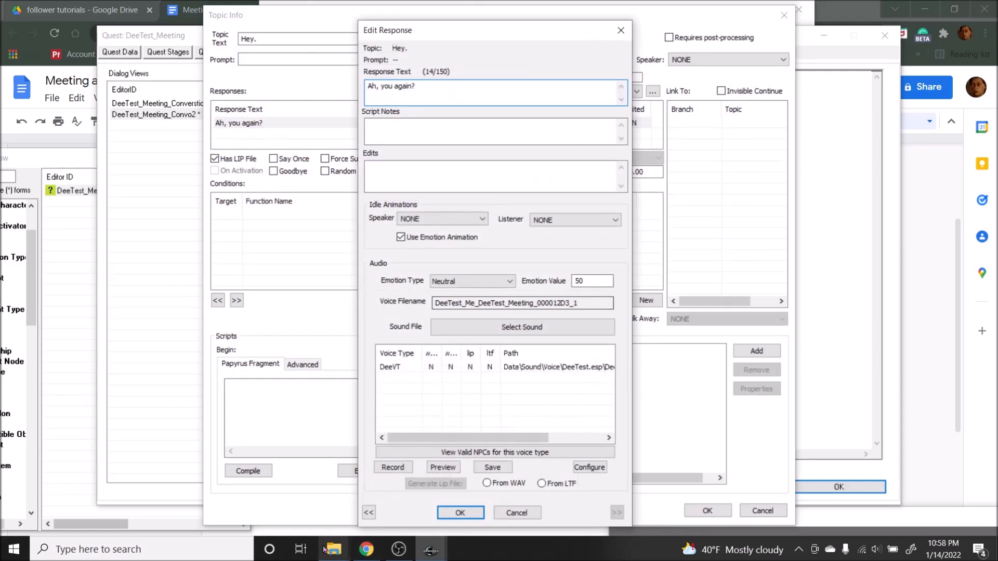
mouse_move(334, 549)
left_click(384, 498)
left_click(334, 549)
left_click(269, 498)
left_click(834, 373)
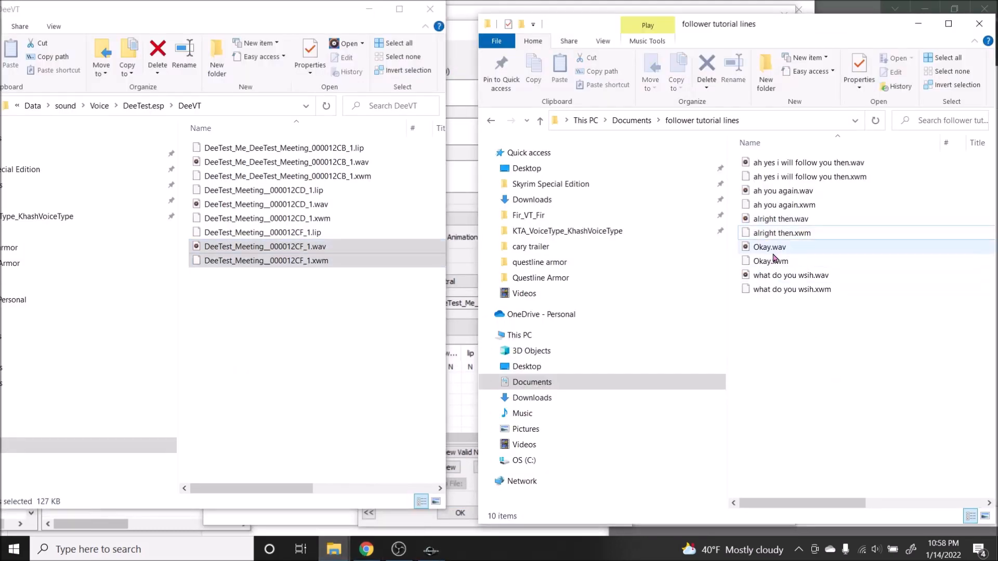
left_click(744, 209)
left_click_drag(736, 205, 325, 370)
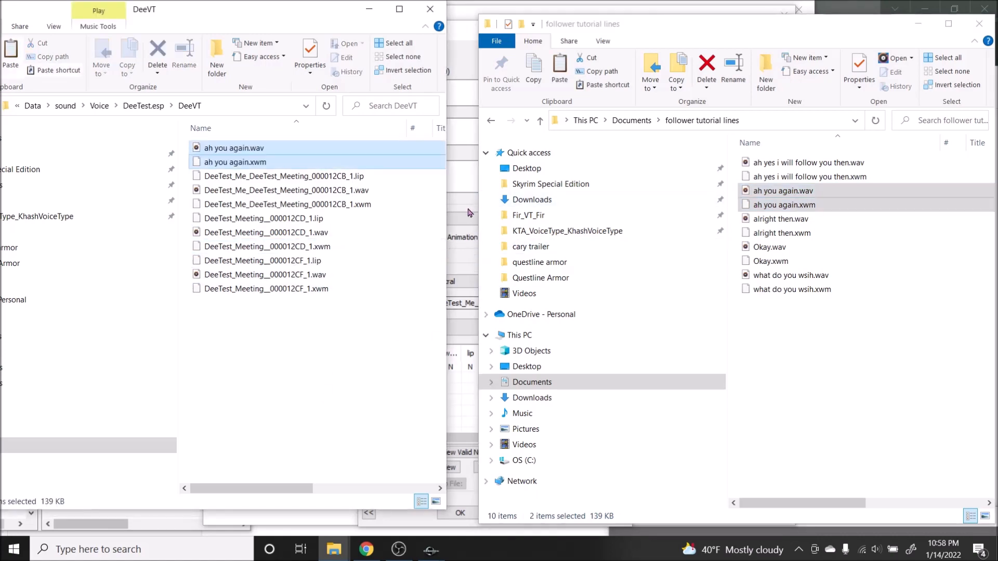
Step: Rename the two copied "ah you again" audio files to the response's voice filename DeeTest_Me_DeeTest_Meeting_000012D3_1
left_click(467, 211)
double_click(460, 302)
key("ctrl+c")
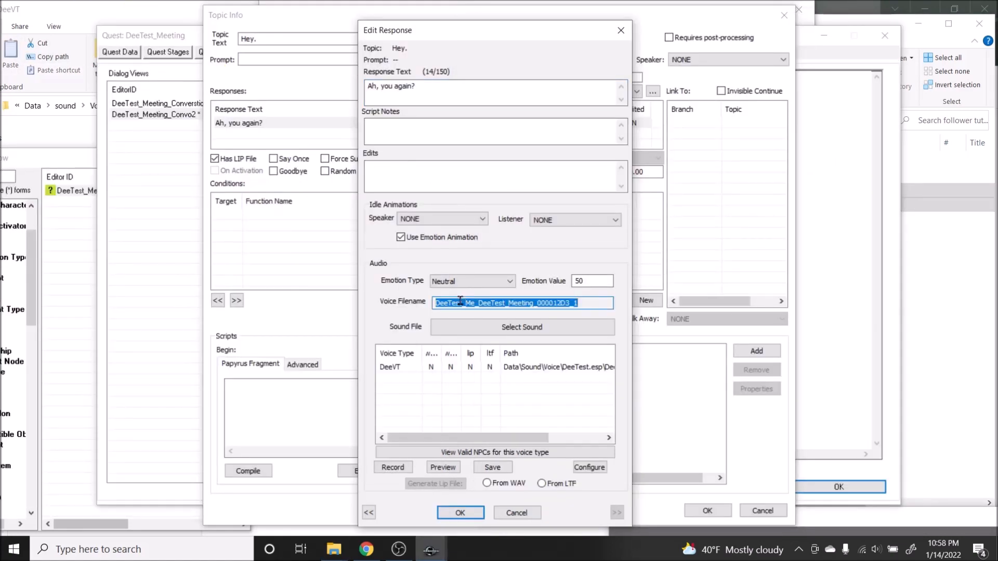
left_click(177, 3)
right_click(246, 162)
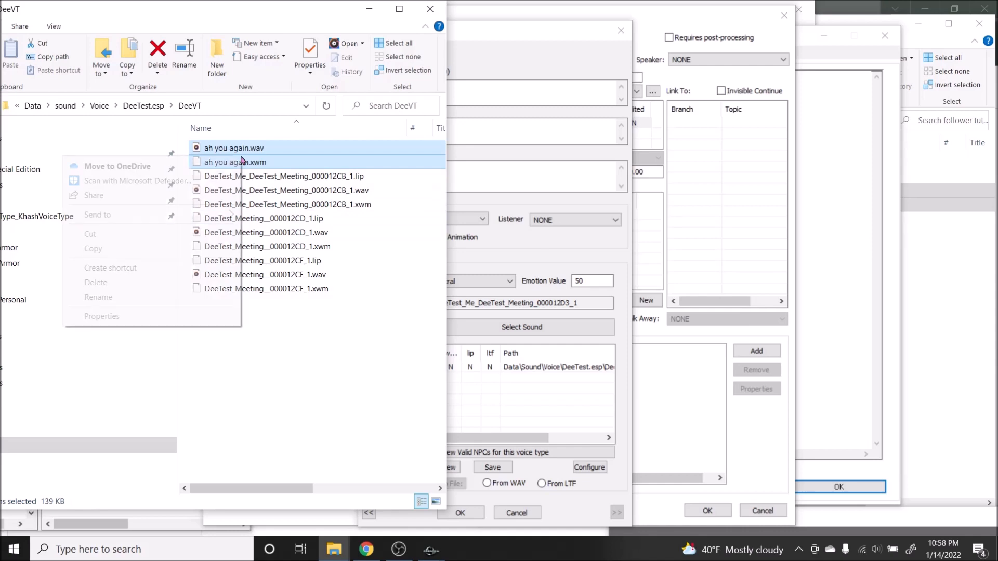
left_click(99, 296)
key("ctrl+v")
key("Return")
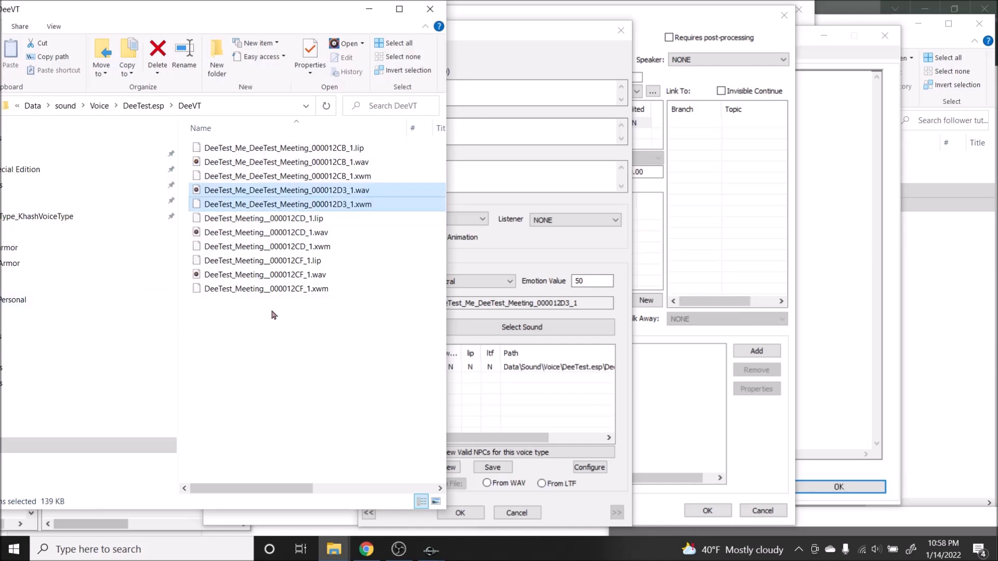
Step: Generate the lip file for the "Ah, you again?" response from its WAV, then save and close its topic info and topic
left_click(447, 512)
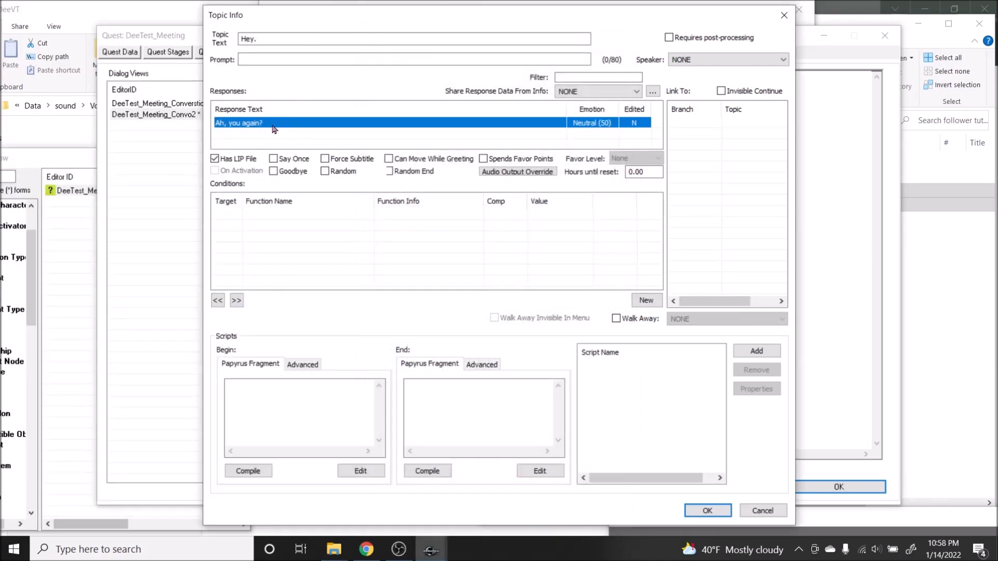
left_click(445, 369)
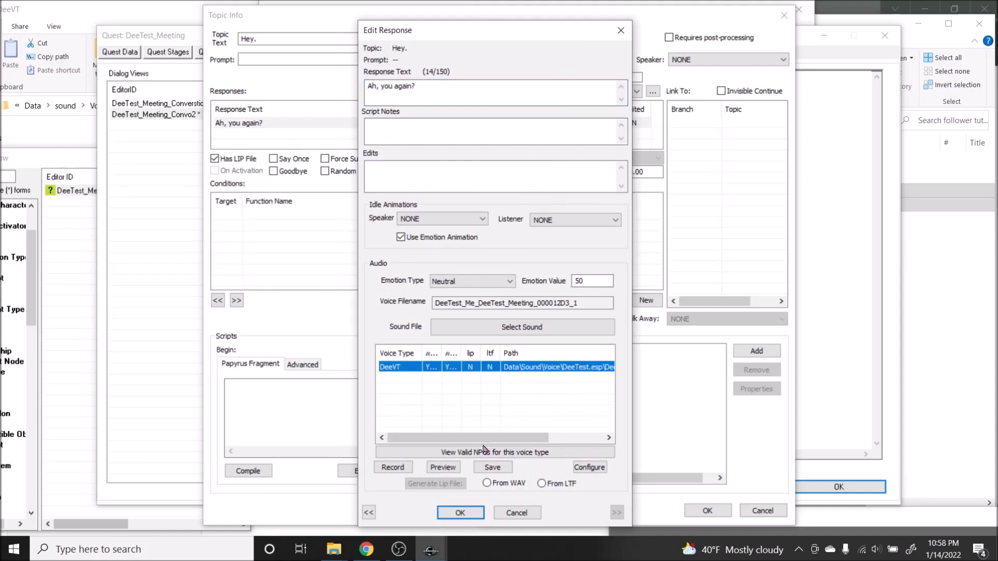
left_click(487, 483)
left_click(435, 483)
left_click(460, 513)
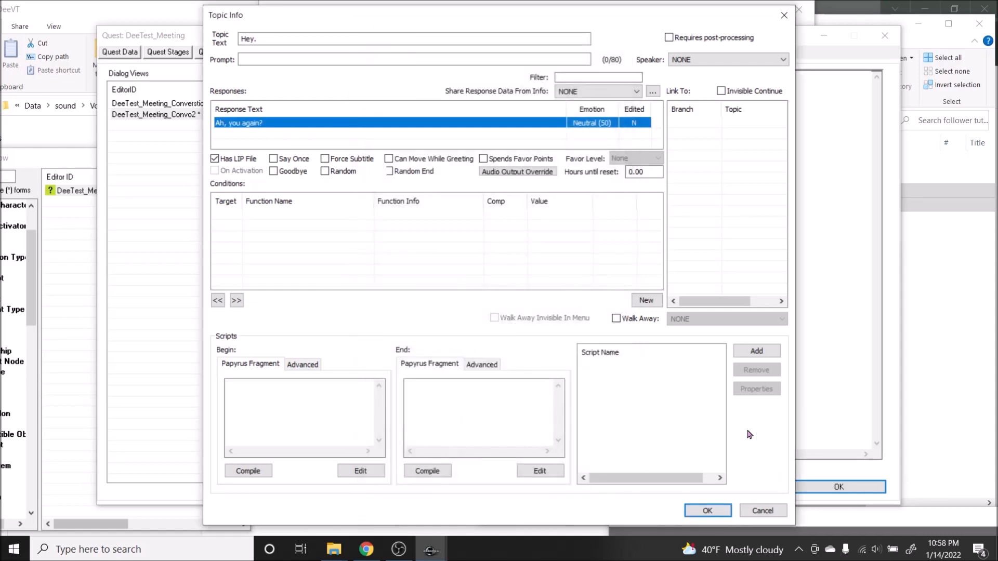
left_click(706, 510)
left_click(705, 478)
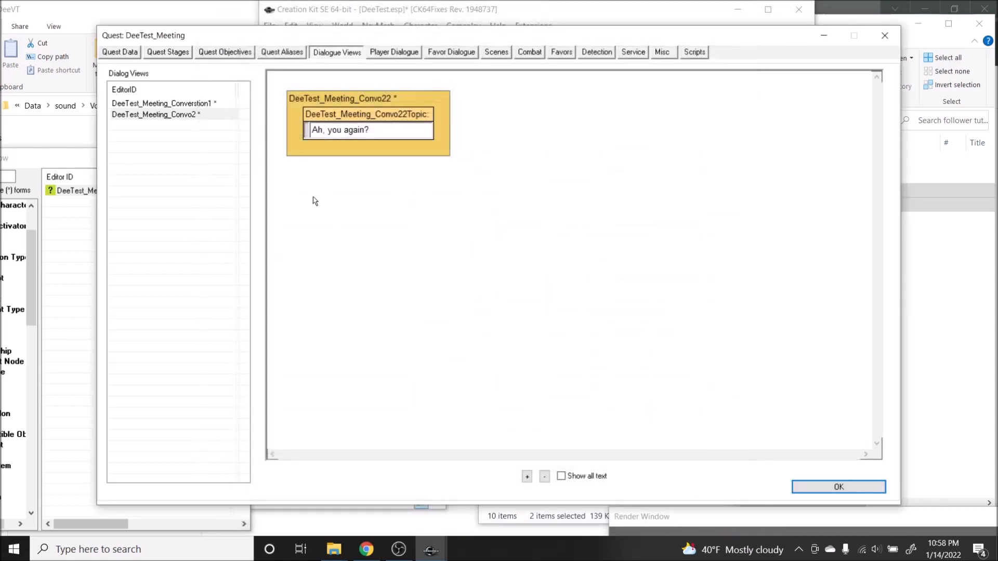
Step: Start a new topic in the DeeTest_Meeting_Convo22 branch and copy the line "I do need your help." from the Google Docs script
right_click(393, 157)
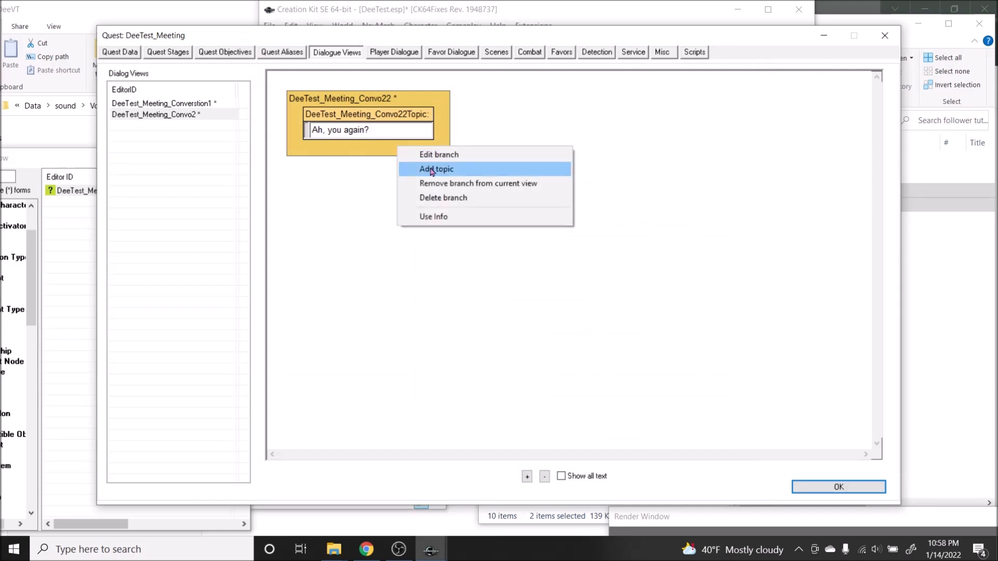
left_click(423, 170)
left_click(850, 6)
left_click(294, 291)
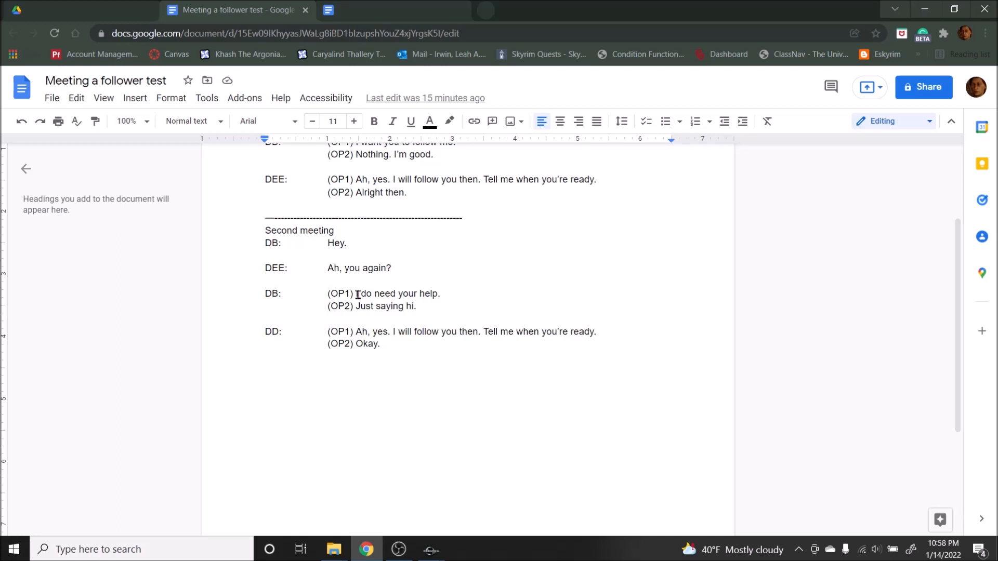
left_click_drag(357, 295, 440, 294)
left_click(439, 293)
left_click_drag(443, 294, 356, 296)
key("ctrl+c")
Step: In Creation Kit, append "_I do need your help." to the new topic's ID and set its topic text to "I do need your help."
mouse_move(430, 549)
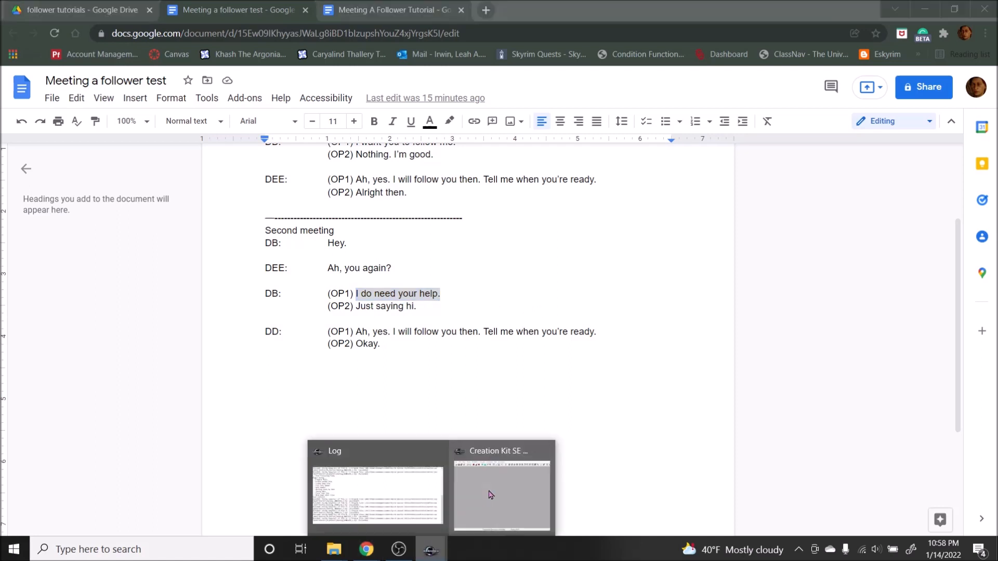
left_click(489, 494)
left_click(368, 73)
type("_")
key("ctrl+v")
left_click(398, 89)
key("ctrl+v")
Step: Add a new info with the response "Ah, yes. I will follow you then. Tell me when you're ready." copied from the Google Docs script
right_click(299, 238)
left_click(330, 247)
key("alt+Tab")
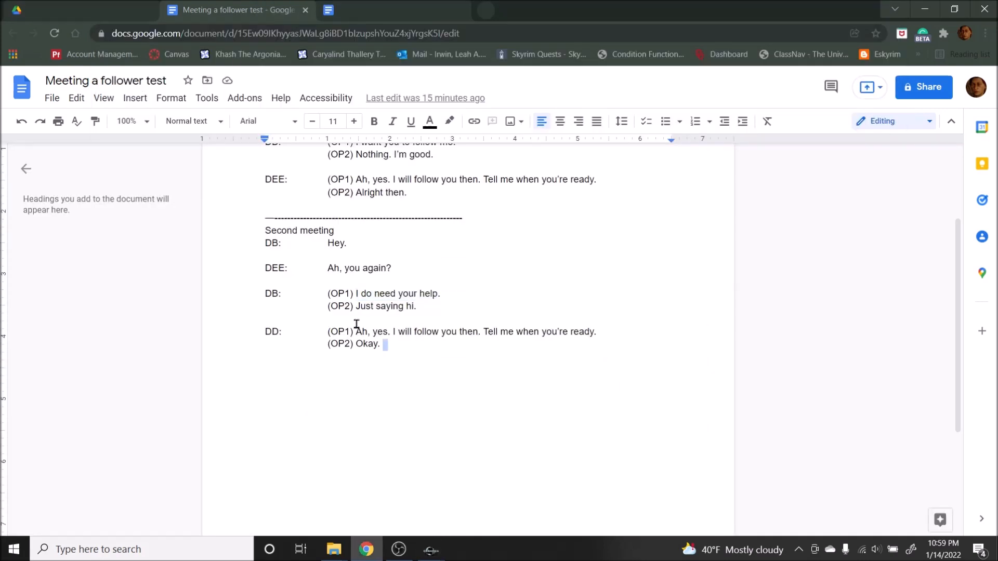
left_click_drag(356, 333, 599, 331)
key("ctrl+c")
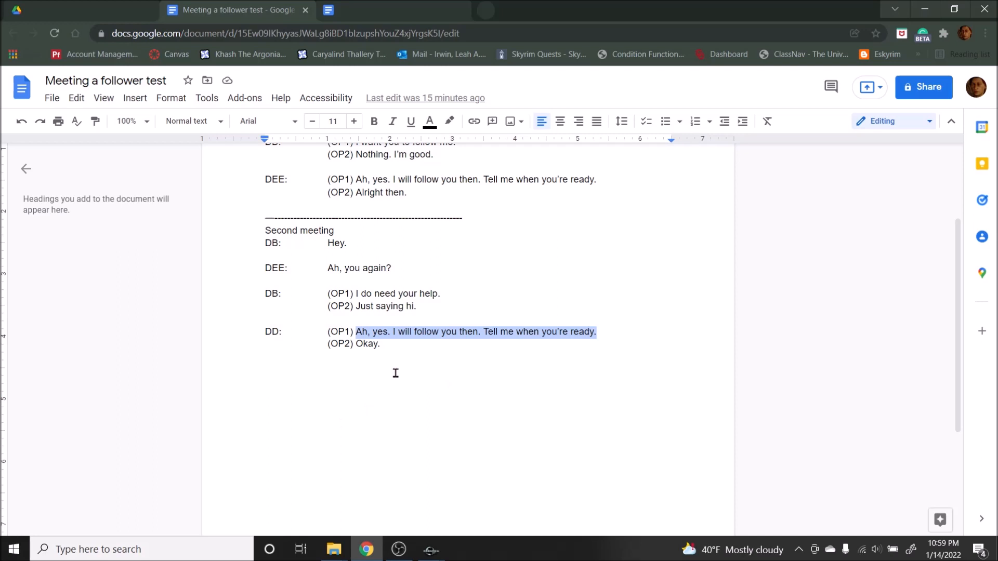
key("alt+Tab")
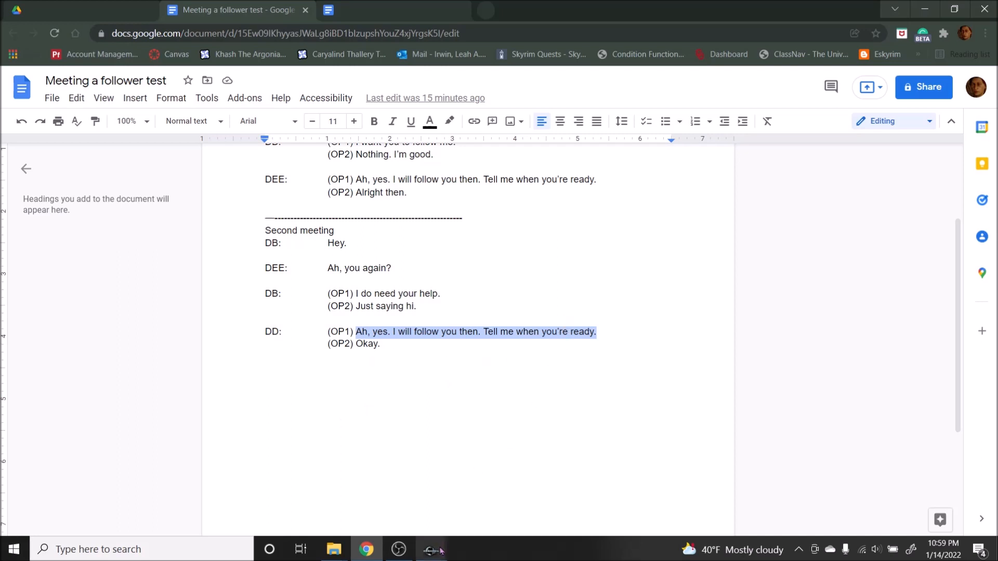
left_click(431, 551)
left_click(491, 496)
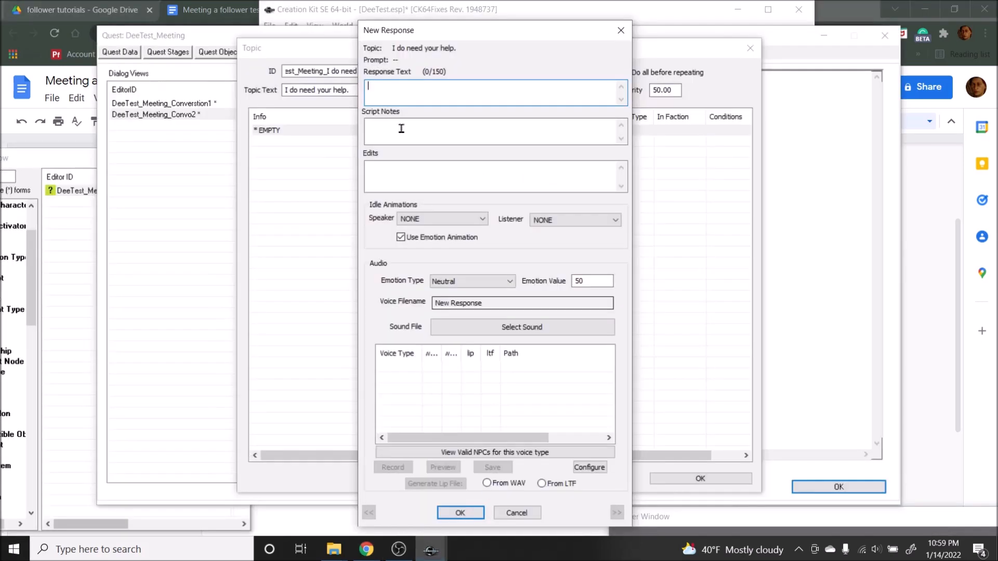
left_click(418, 93)
key("ctrl+v")
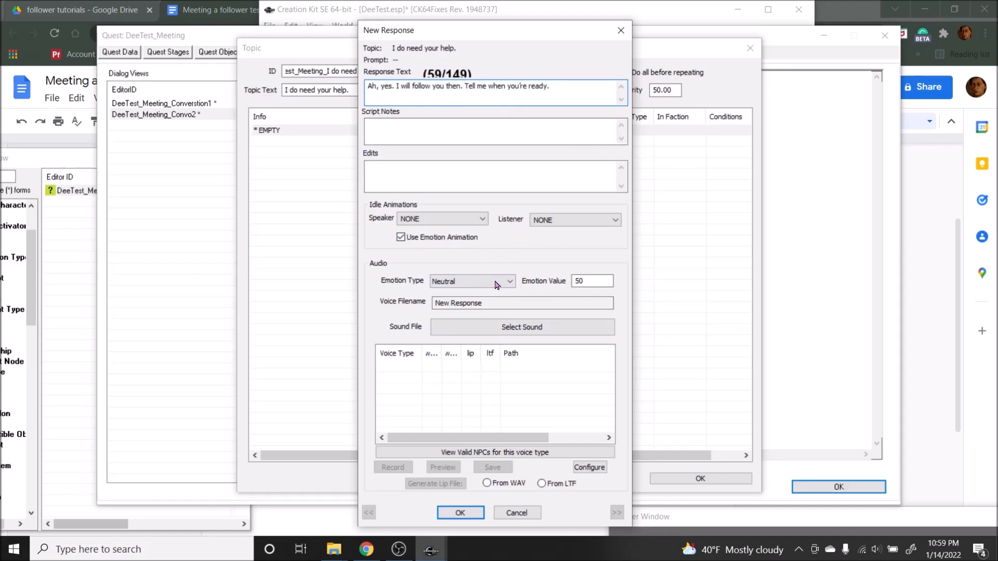
left_click(460, 512)
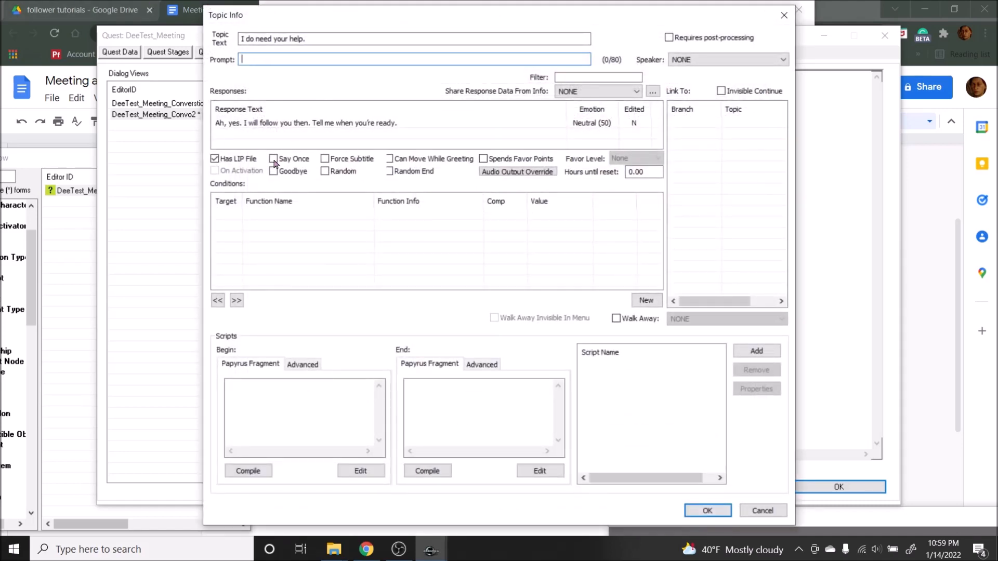
Step: Flag the info as Goodbye and compile the end fragment "getowningquest().setstage(20)"
left_click(285, 176)
left_click(454, 391)
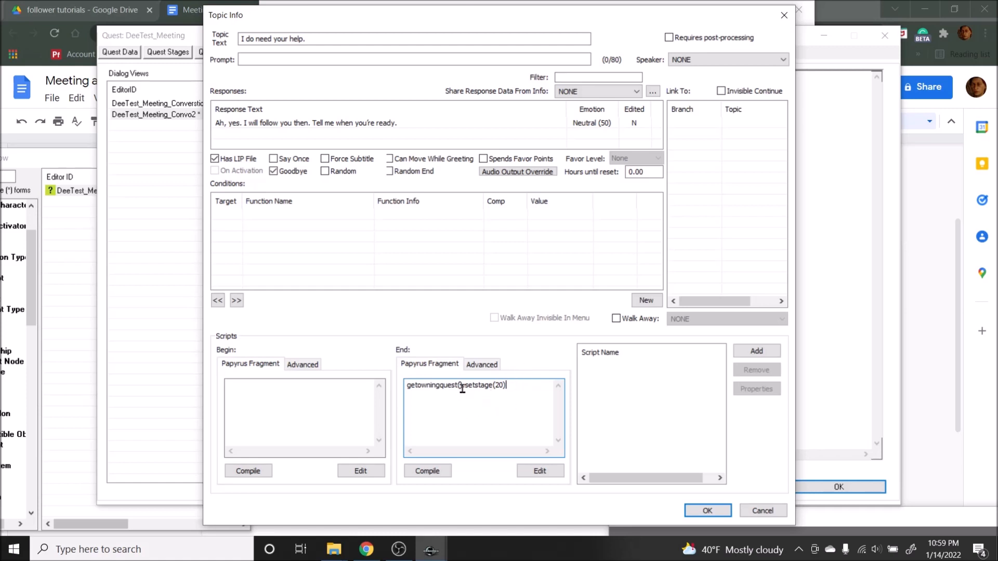
left_click(415, 471)
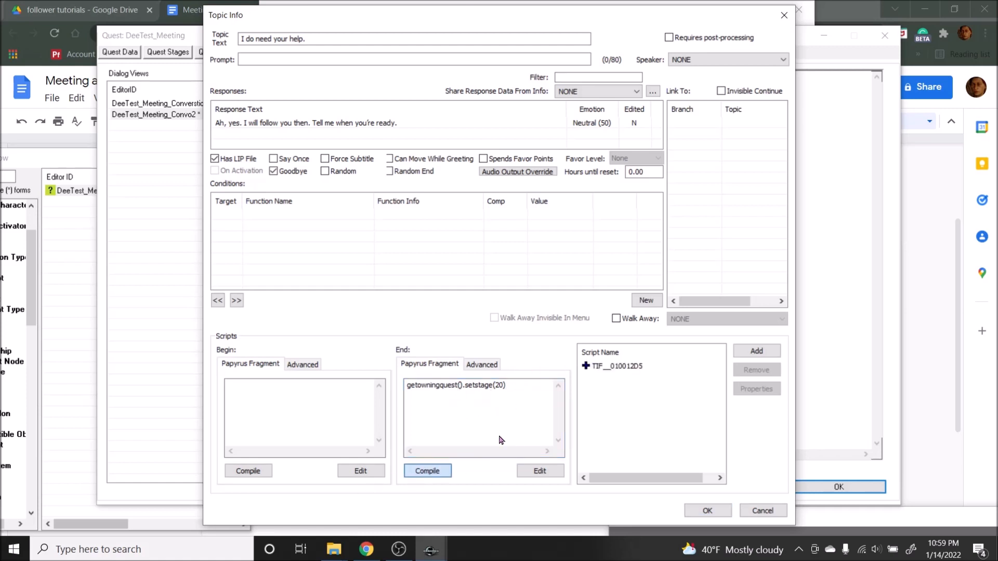
Step: Rename the info's end script to DEE_TIF__010012D5 and save the topic info and its topic
left_click(481, 365)
left_click(431, 452)
left_click(263, 60)
type("DEE_TIF__010012D5")
key("Return")
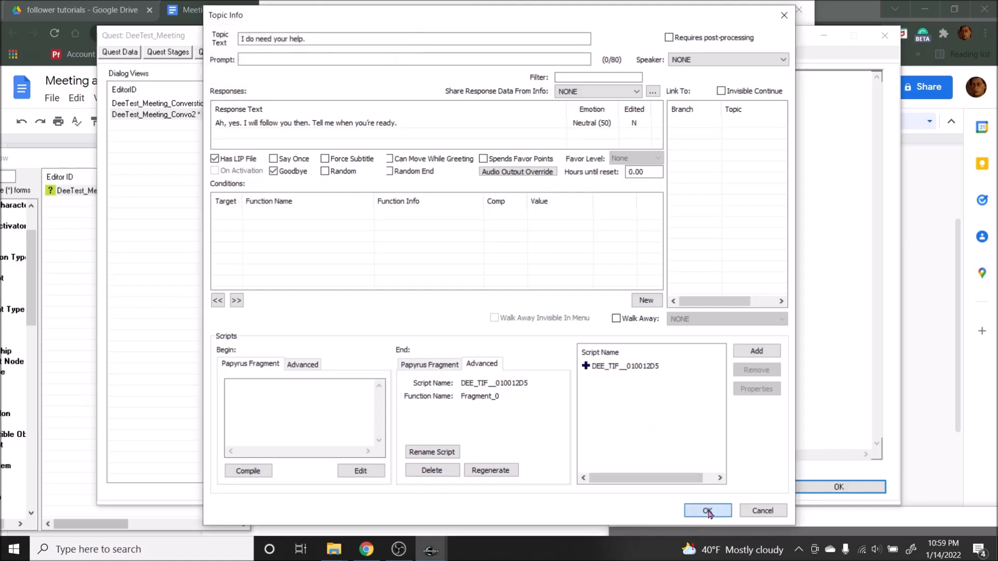
key("Return")
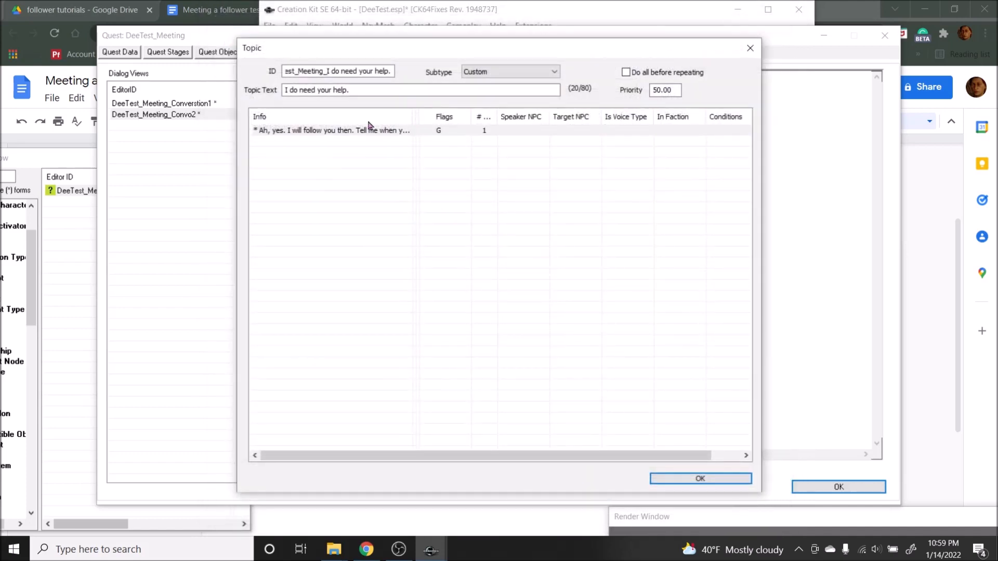
left_click(720, 476)
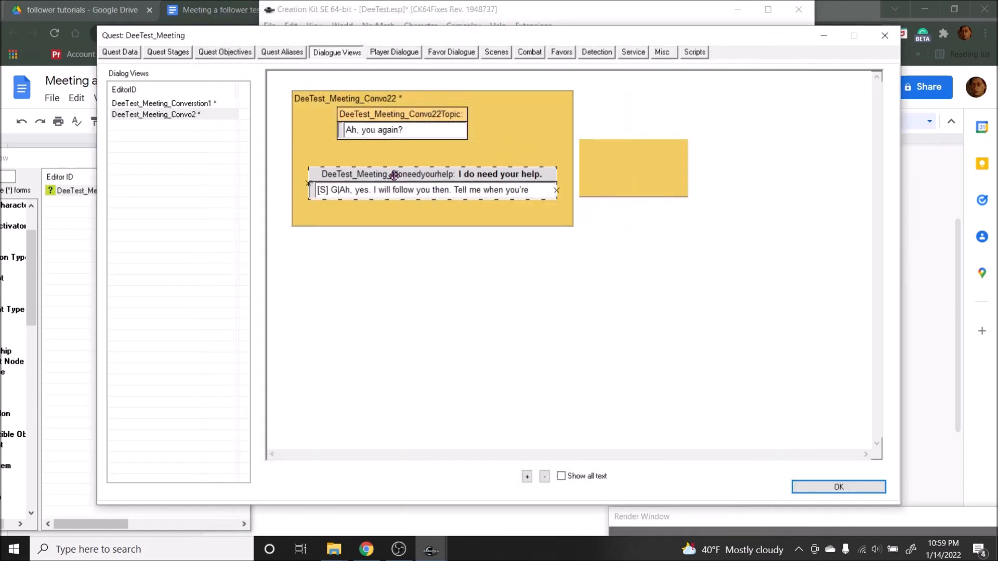
Step: Add a topic to the branch with "_Just saying hi." appended to its ID and the text "Just saying hi." copied from the Google Docs script
right_click(542, 141)
left_click(558, 151)
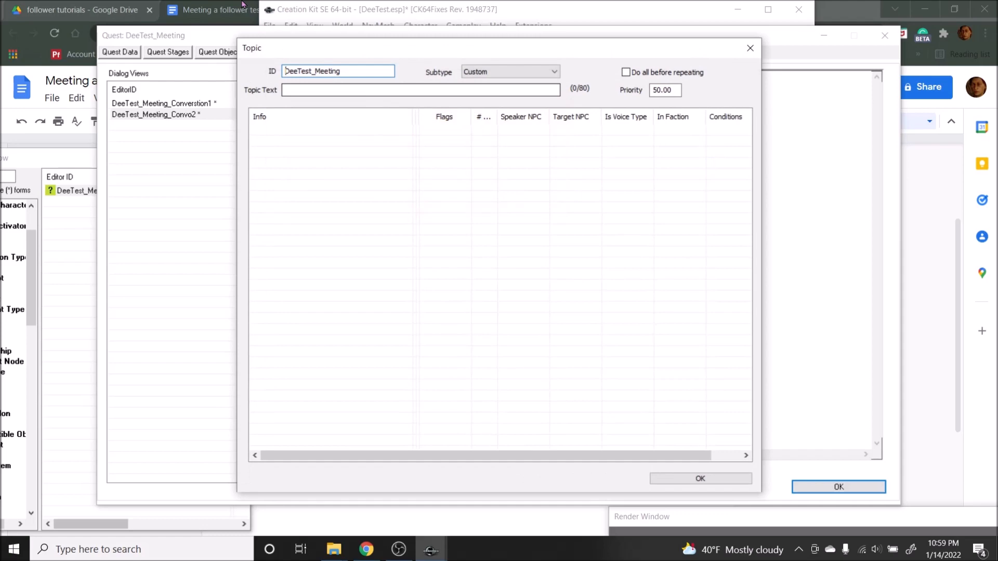
key("alt+Tab")
left_click(369, 331)
left_click_drag(356, 307, 421, 310)
key("ctrl+c")
mouse_move(431, 549)
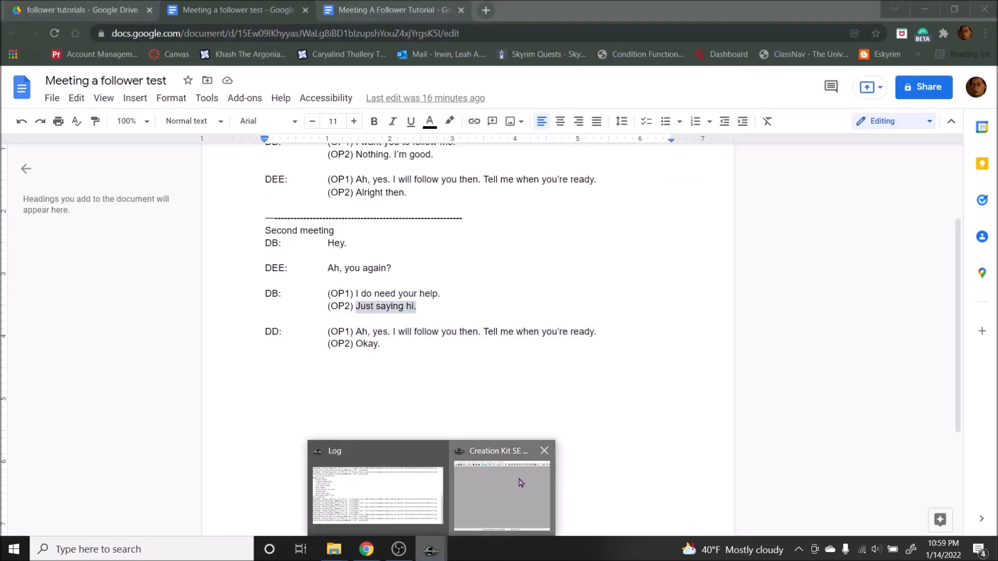
left_click(496, 493)
type("_")
key("ctrl+v")
left_click(349, 91)
key("ctrl+v")
Step: Add a new info to the "Just saying hi." topic with the response "Okay." copied from the Google Docs script
key("alt+Tab")
left_click(400, 357)
left_click_drag(385, 345, 356, 344)
key("ctrl+c")
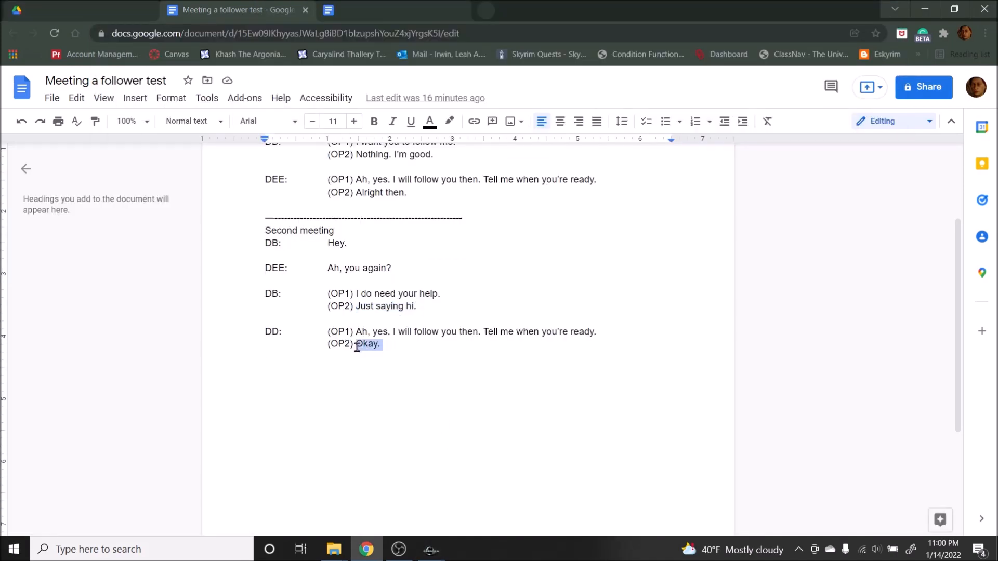
left_click(431, 550)
right_click(308, 184)
left_click(353, 191)
key("ctrl+v")
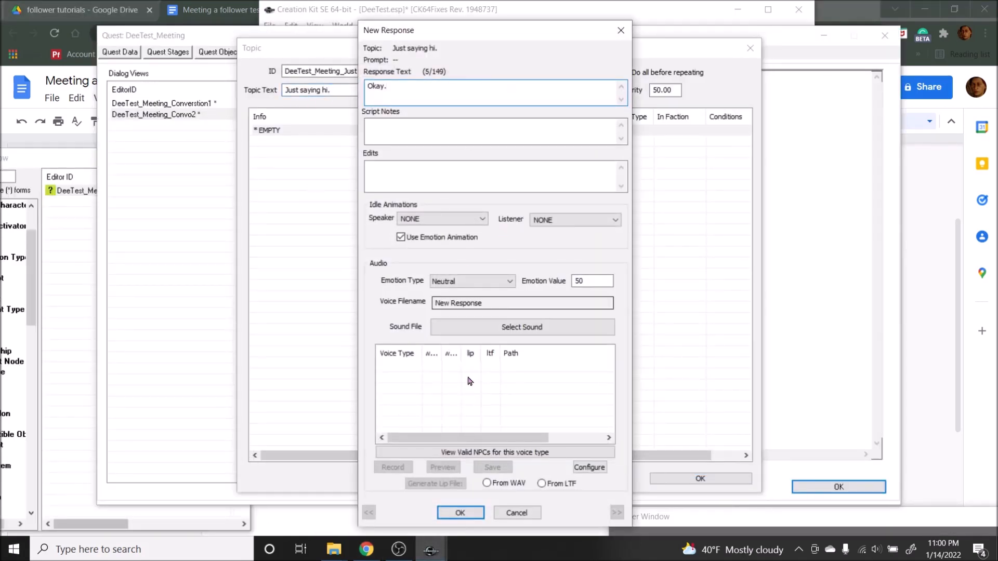
left_click(460, 513)
Step: Open the "Okay." response and copy Okay.wav and Okay.xwm from the follower tutorial lines folder into the DeeVT voice folder in File Explorer
double_click(240, 125)
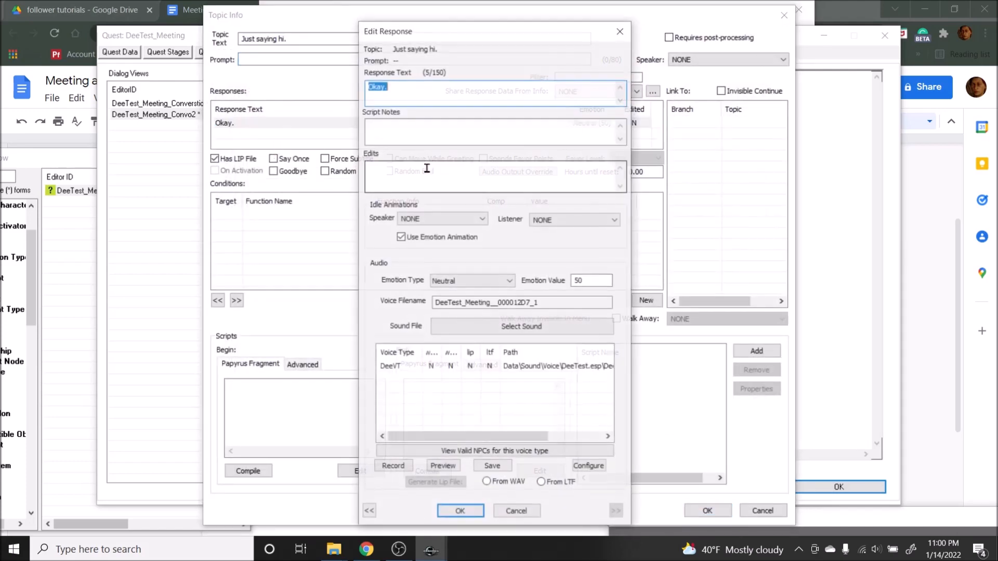
left_click(218, 5)
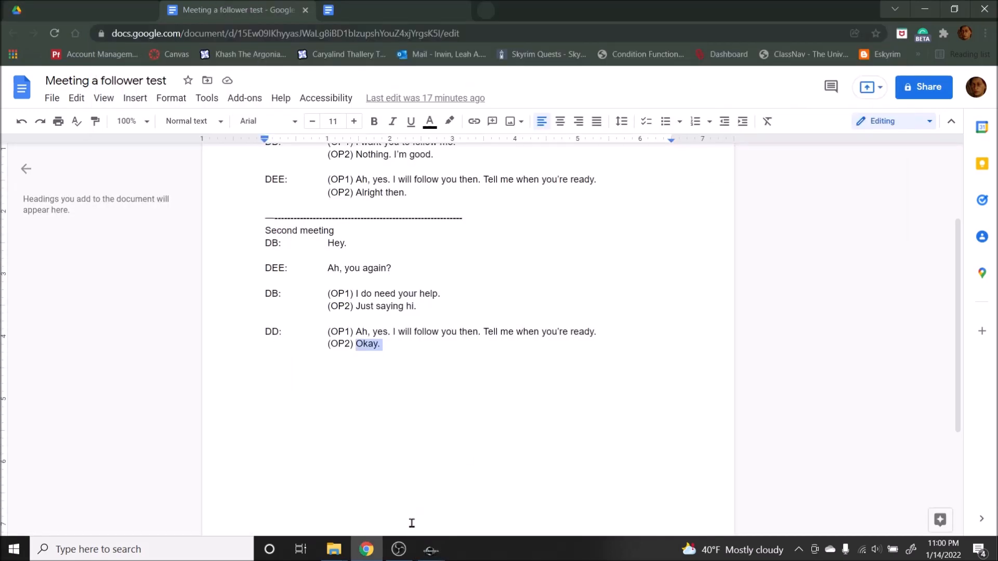
left_click(334, 549)
left_click(290, 502)
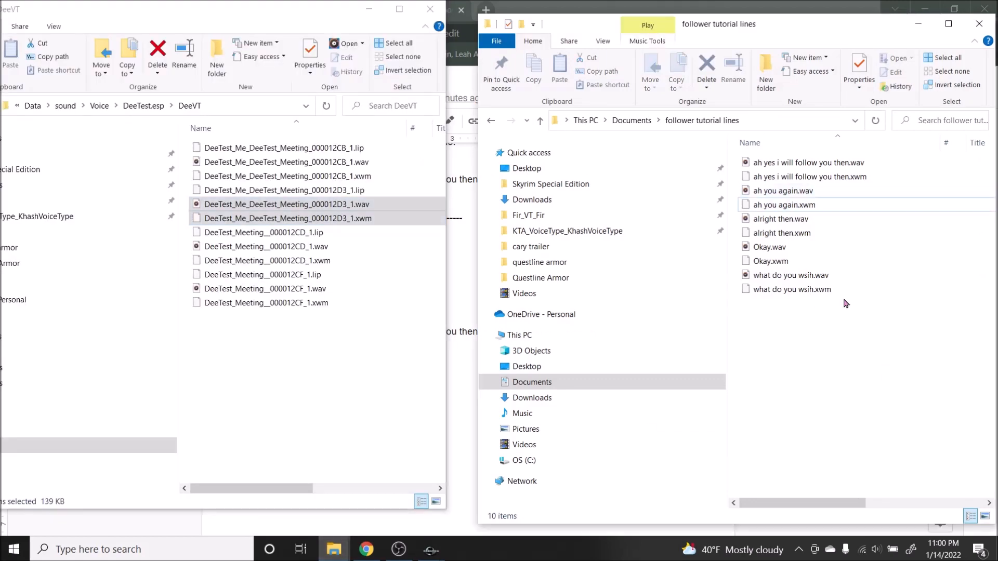
left_click(757, 267)
left_click(764, 247, "ctrl")
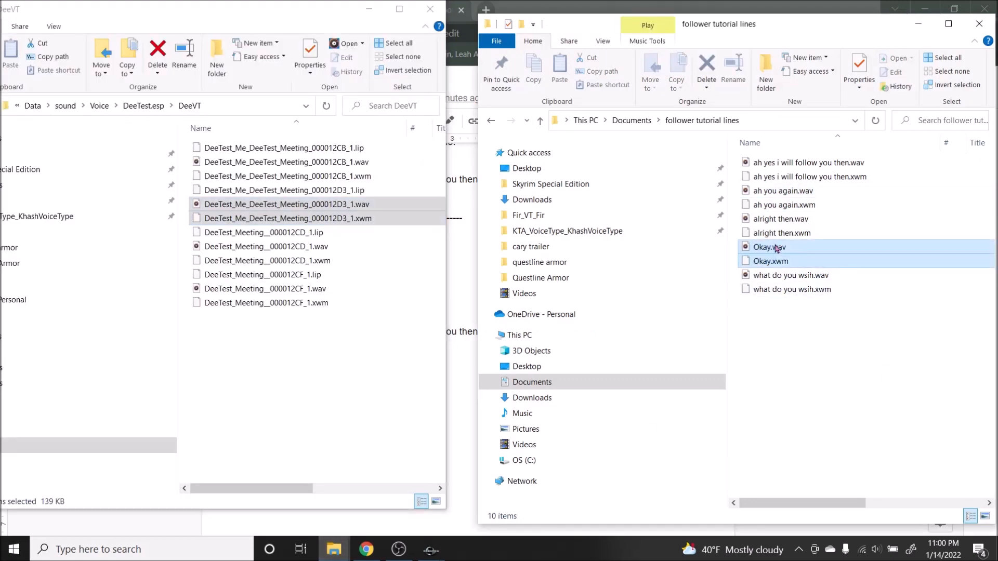
mouse_move(430, 550)
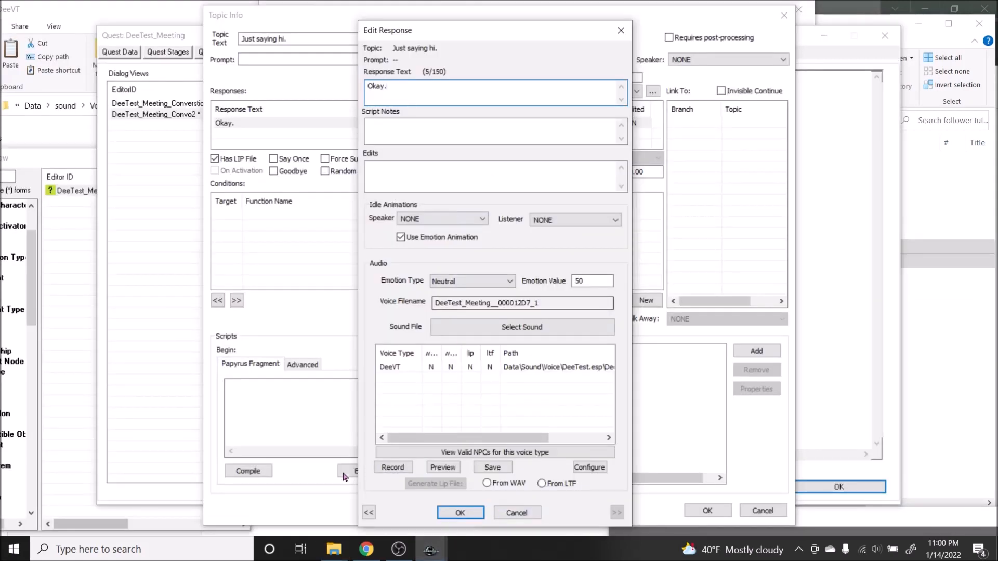
left_click(383, 475)
key("ctrl+v")
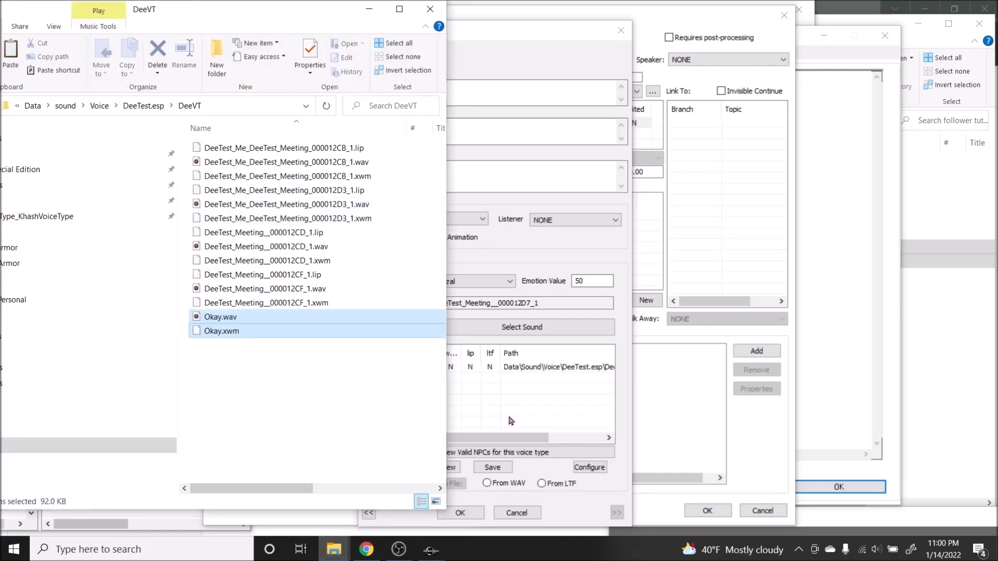
Step: Rename the two copied Okay audio files to the response's voice filename DeeTest_Meeting__000012D7_1
double_click(534, 305)
key("ctrl+c")
key("alt+Tab")
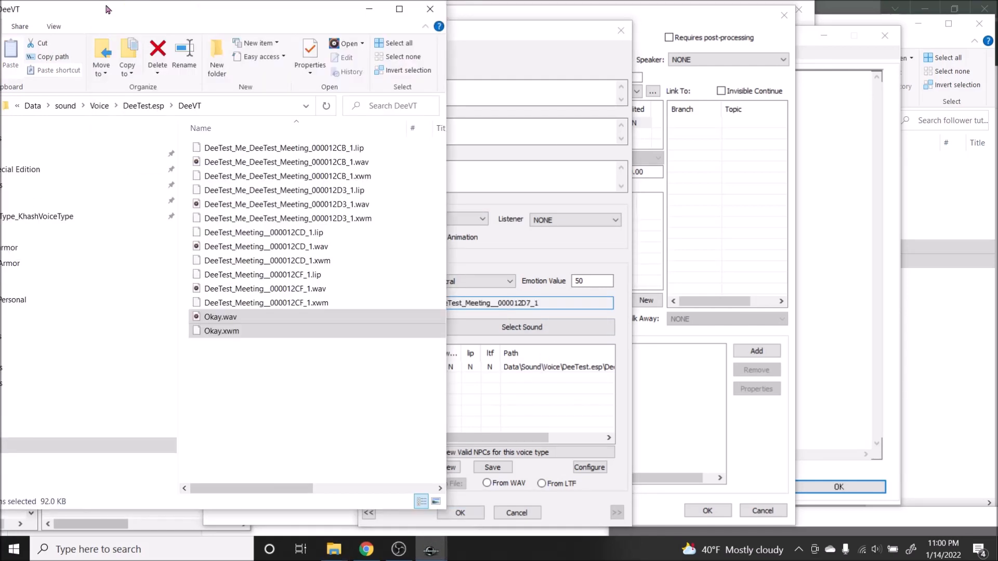
right_click(256, 330)
left_click(125, 283)
key("ctrl+v")
key("Return")
Step: Reopen the "Okay." response in Creation Kit, generate its lip file from the WAV, and save the response
left_click(459, 515)
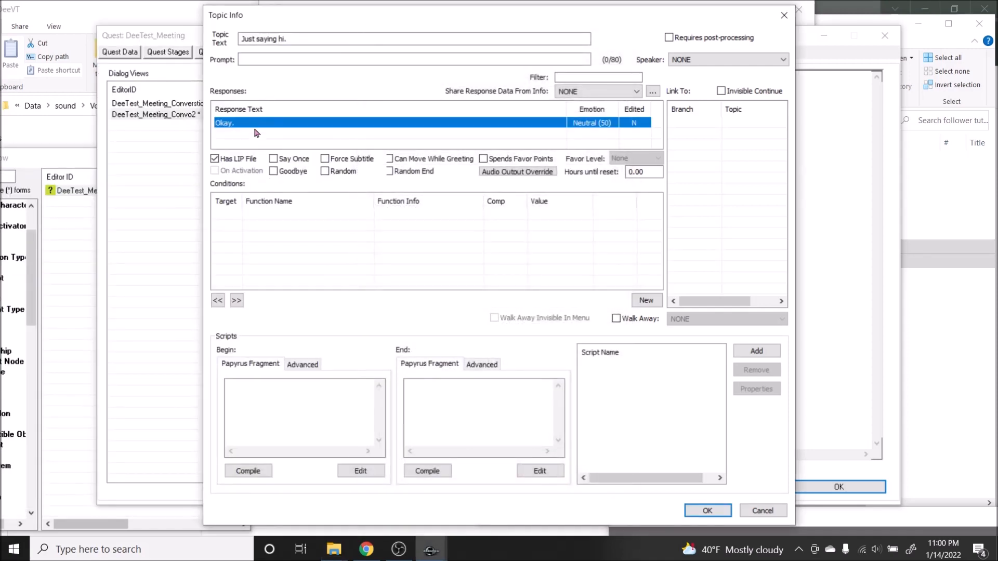
double_click(281, 122)
left_click(511, 482)
left_click(445, 479)
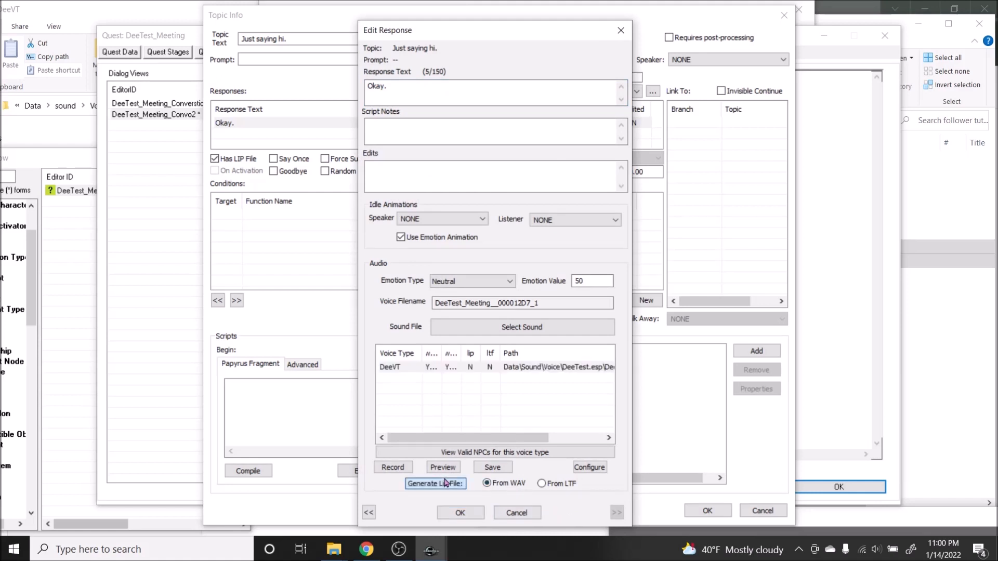
left_click(462, 512)
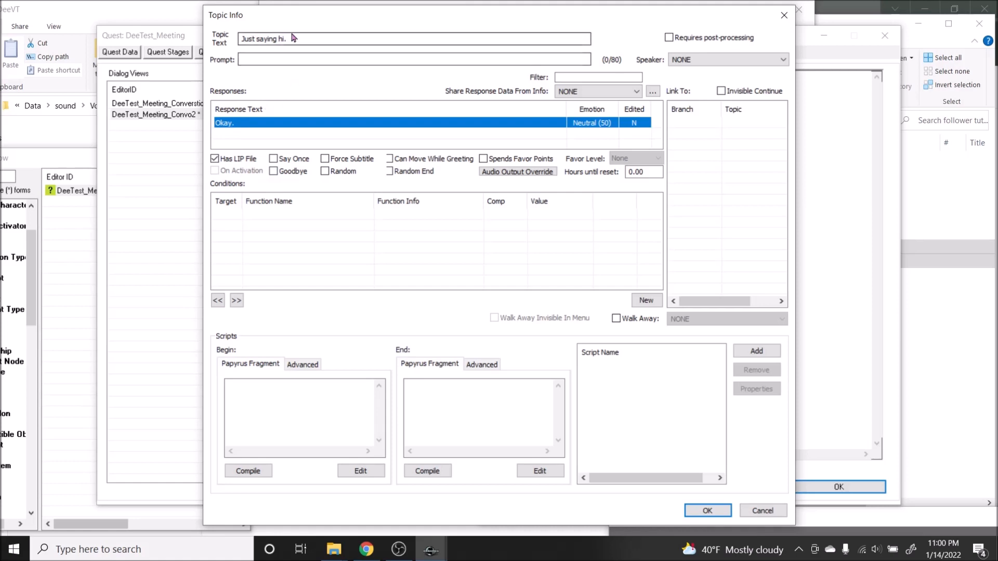
Step: Flag the "Okay." info as Goodbye, then save and close the topic info and the "Just saying hi." topic
left_click(290, 177)
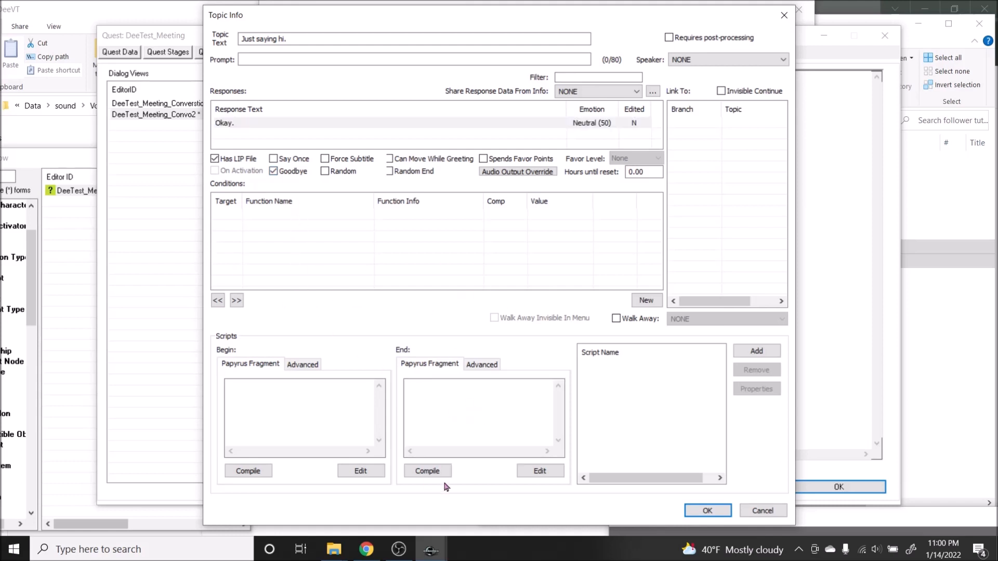
left_click(707, 512)
left_click(722, 477)
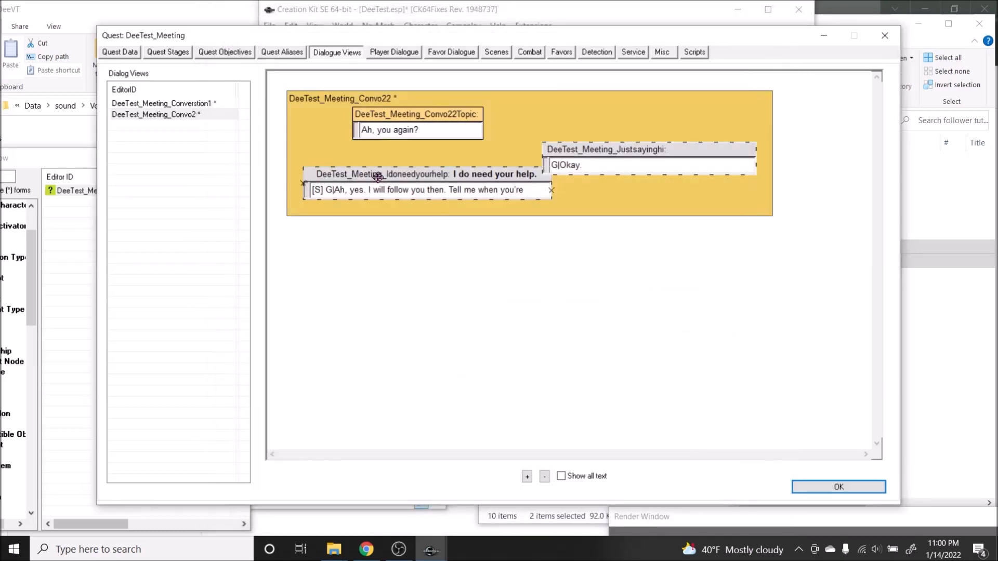
Step: Open the "I do need your help." response and copy both "ah yes i will follow you then" audio files into the DeeVT voice folder in File Explorer
double_click(436, 192)
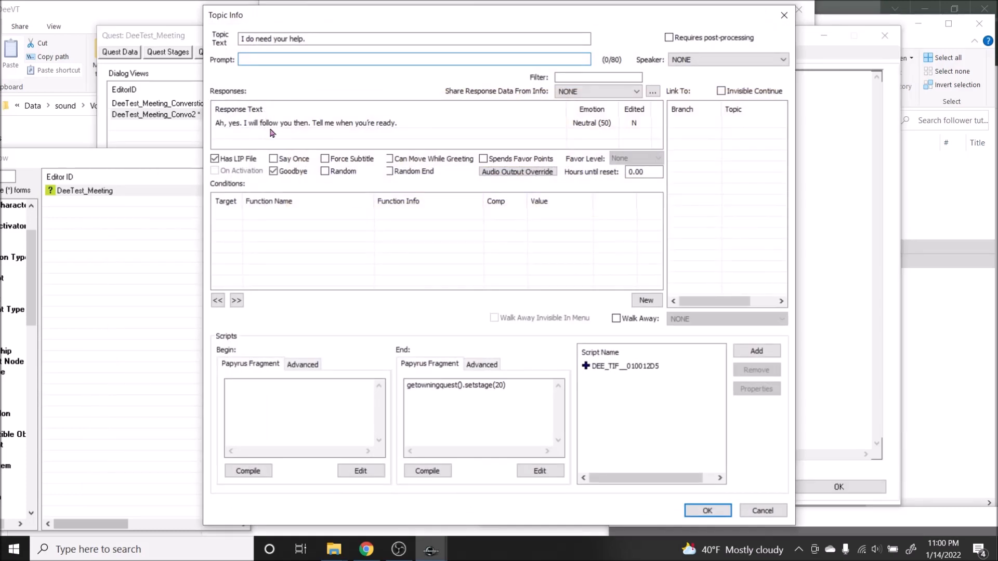
double_click(272, 125)
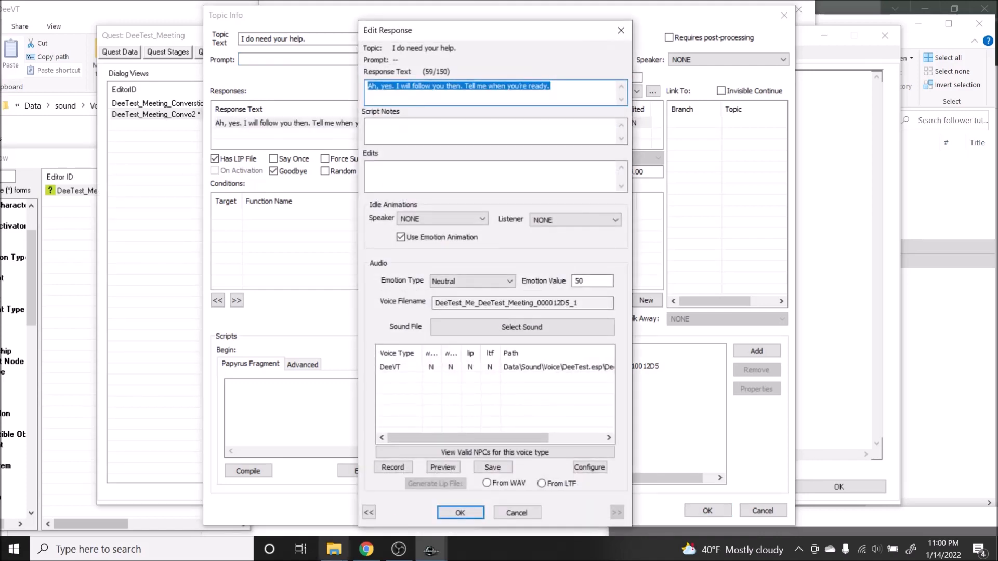
left_click(334, 549)
left_click(292, 488)
left_click(334, 548)
left_click(380, 488)
left_click(791, 309)
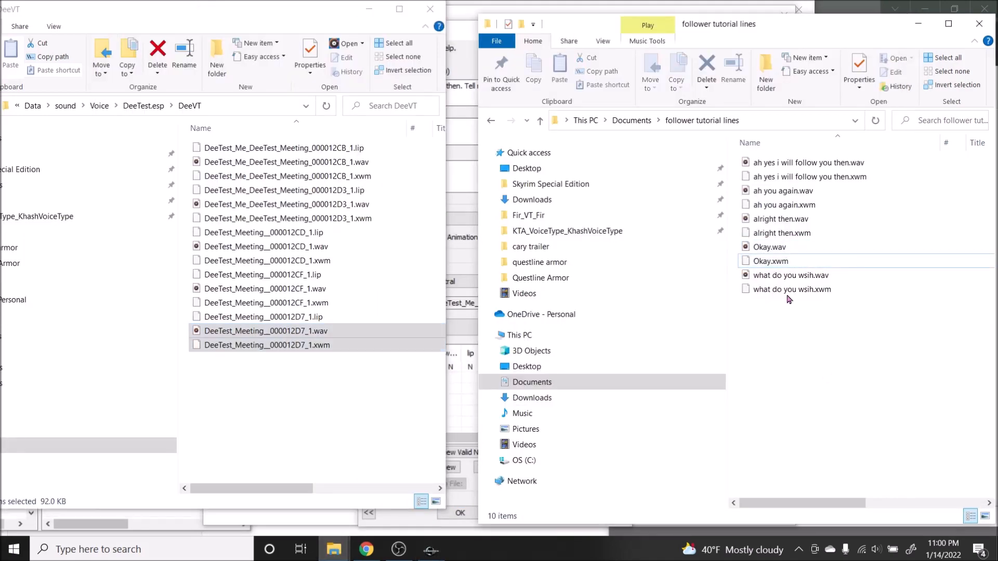
left_click(796, 180)
left_click_drag(734, 178, 762, 163)
key("ctrl+c")
left_click(354, 405)
key("ctrl+v")
Step: Rename the two copied audio files to the response's voice filename, DeeTest_Me_DeeTest_Meeting_000012D5_1
double_click(467, 303)
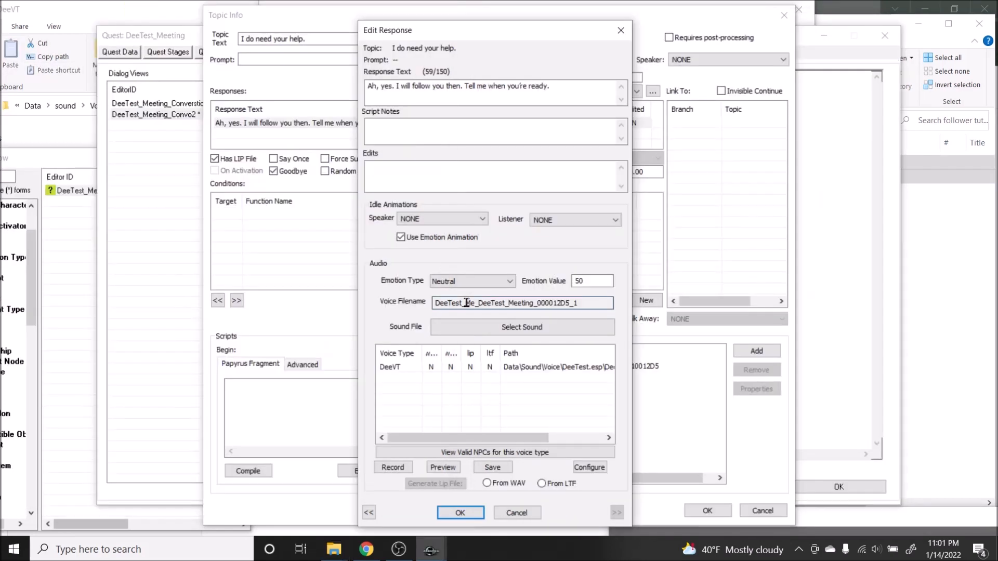
left_click(177, 45)
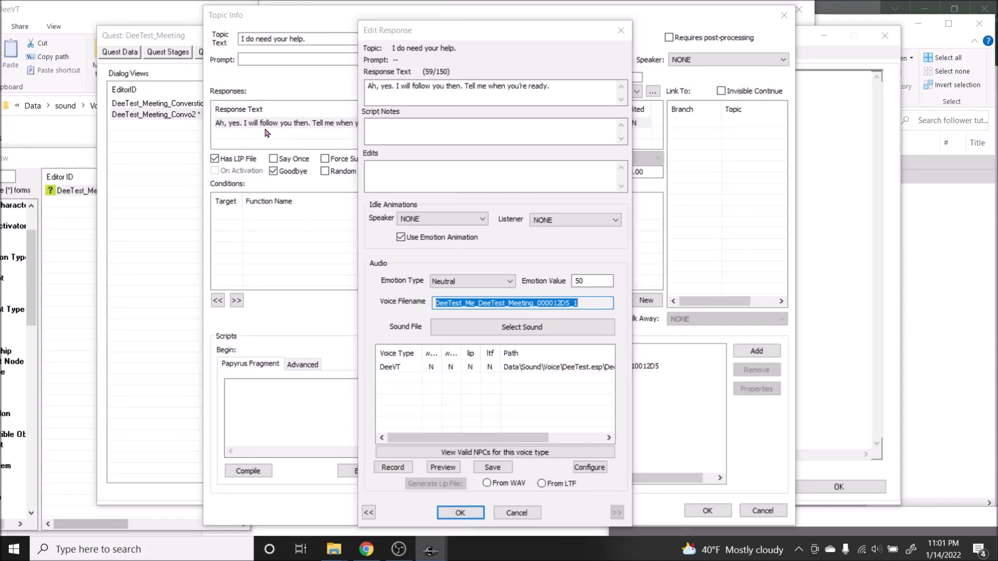
left_click(162, 10)
right_click(294, 160)
left_click(147, 298)
key("ctrl+v")
key("Return")
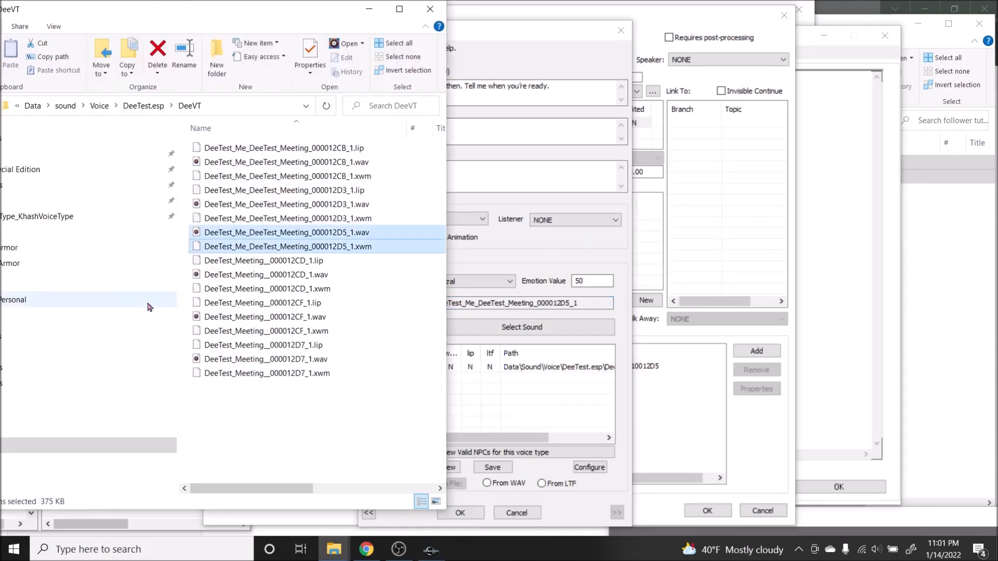
Step: Generate the reopened response's lip file from the WAV and save the topic info, then place the "Just saying hi." topic beside "I do need your help."
left_click(461, 512)
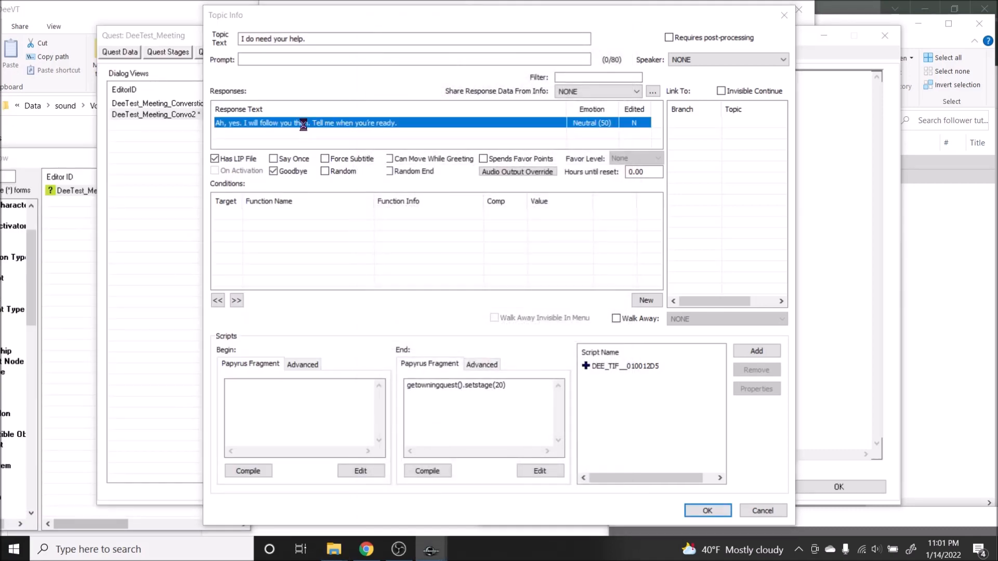
double_click(303, 124)
left_click(391, 367)
left_click(431, 485)
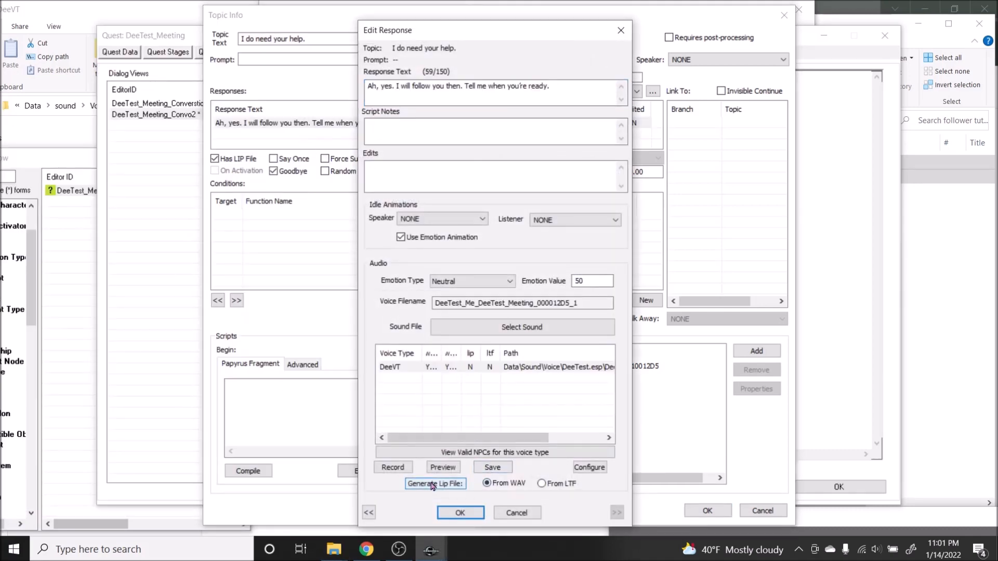
left_click(460, 512)
left_click(707, 511)
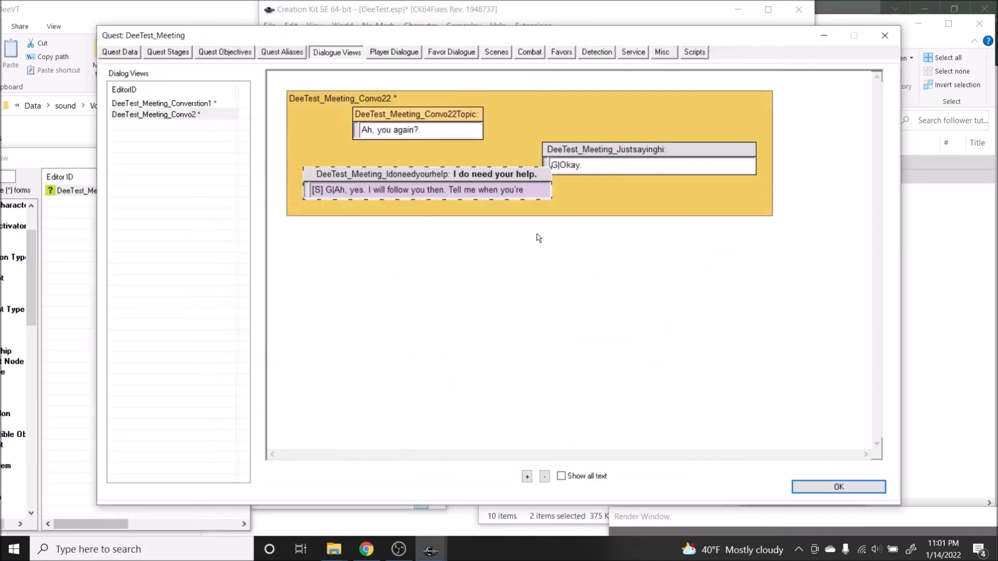
left_click_drag(588, 149, 643, 174)
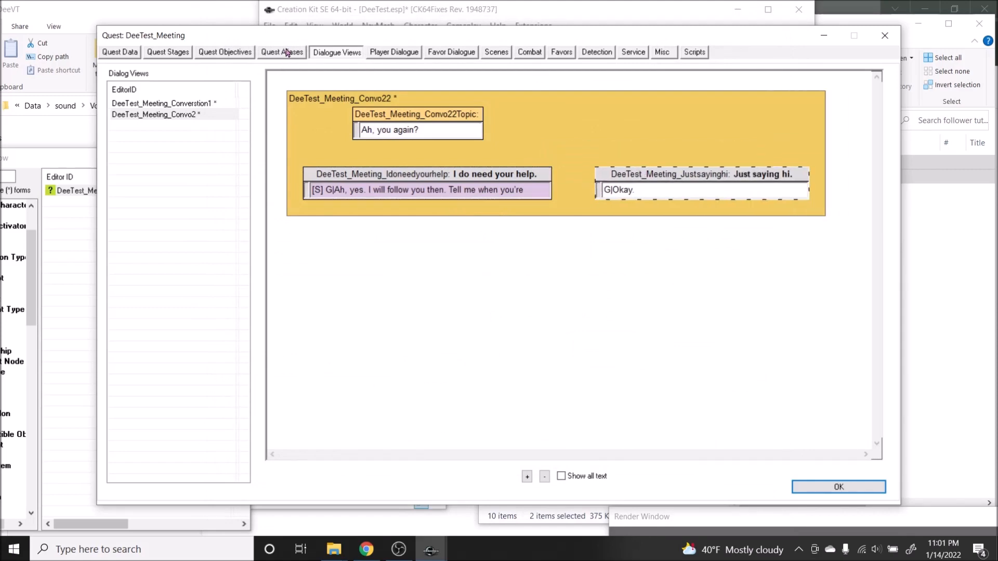
Step: Open the "Ah, yes. I will follow you then." response in DeeTest_Meeting_Converstion1 and copy its matching WAV and XWM files into the DeeVT folder
left_click(198, 103)
double_click(382, 234)
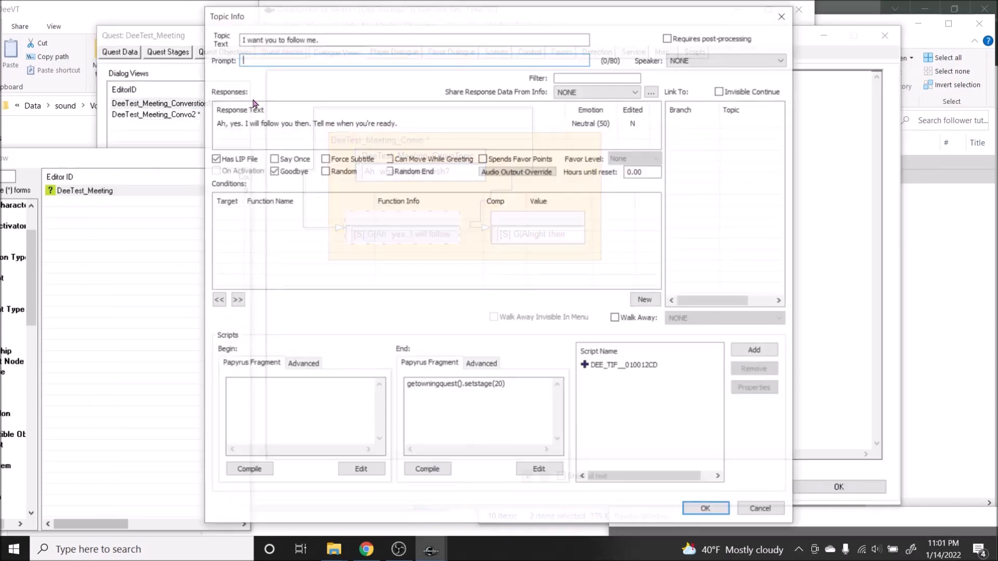
double_click(255, 123)
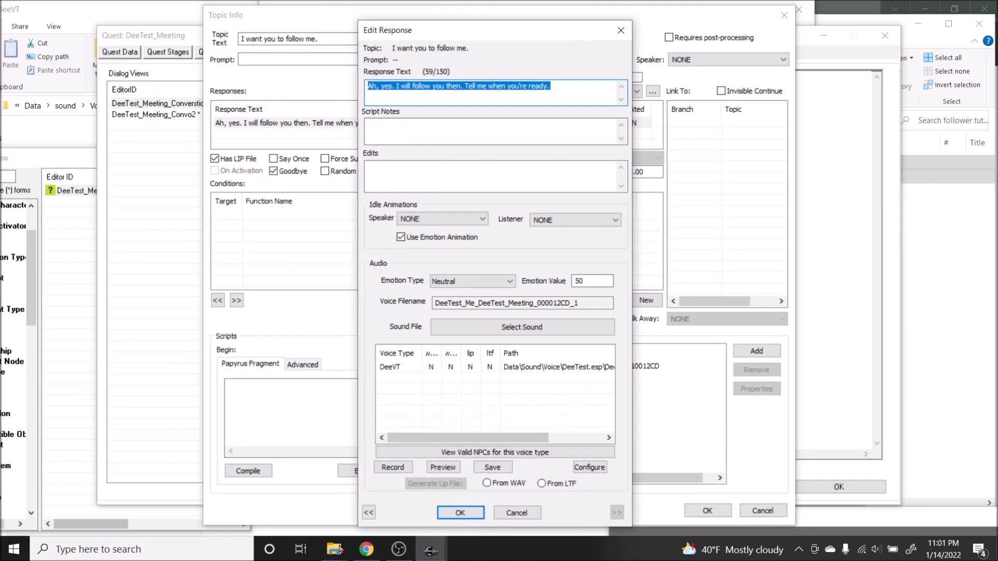
mouse_move(336, 550)
left_click(364, 525)
left_click_drag(727, 179, 755, 163)
mouse_move(334, 550)
left_click(281, 481)
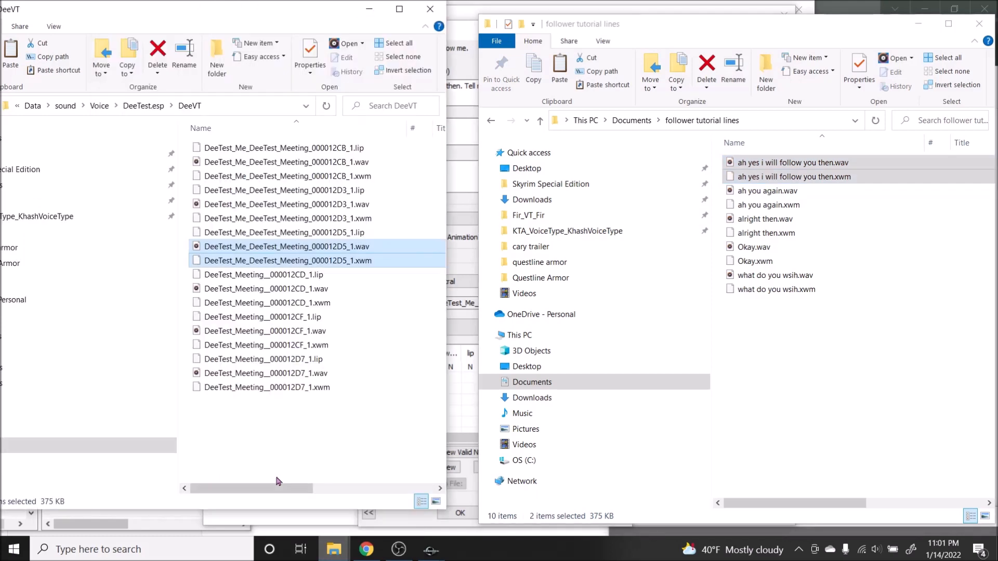
left_click(356, 465)
key("ctrl+v")
Step: Rename the newly copied WAV and XWM files to the voice filename DeeTest_Me_DeeTest_Meeting_000012CD_1
double_click(471, 303)
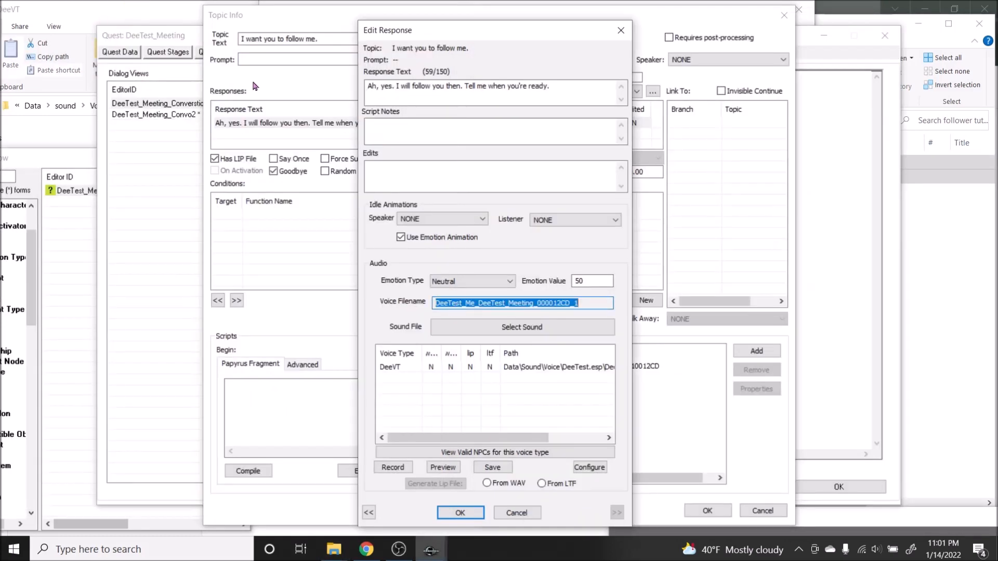
left_click(164, 20)
right_click(266, 157)
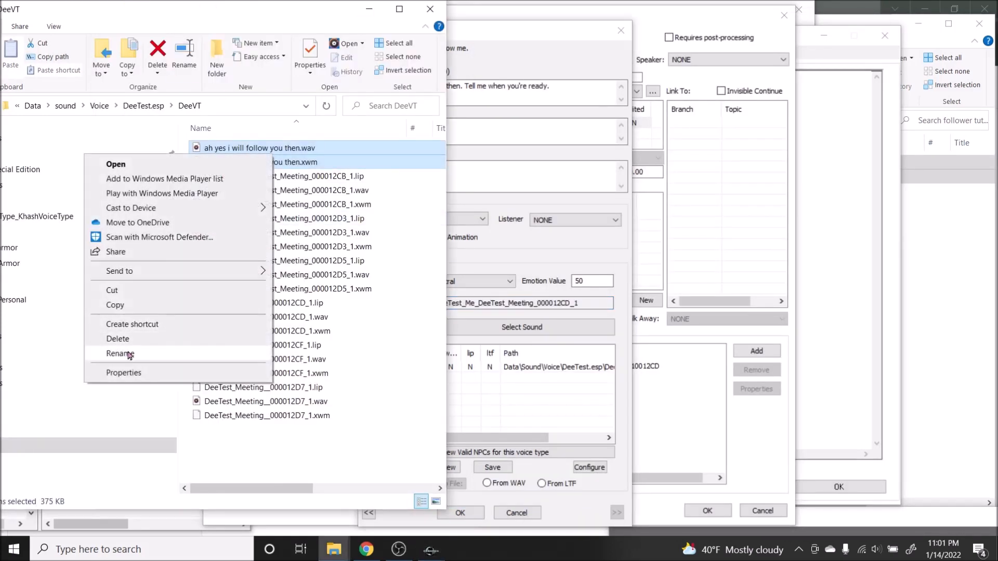
left_click(139, 352)
key("ctrl+v")
key("Return")
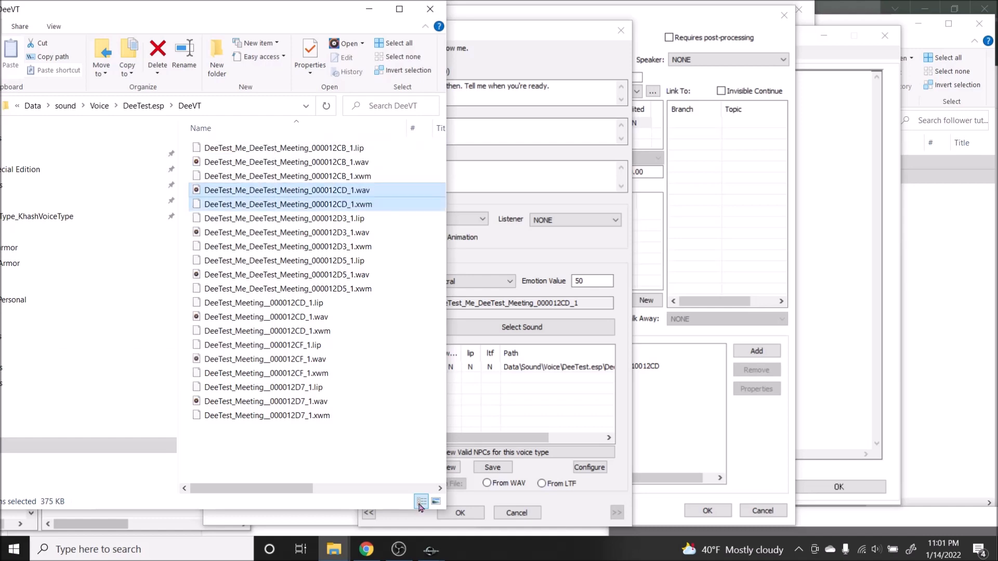
Step: Reopen the "I want you to follow me." response, generate its lip file from the WAV, and save the response and topic info
left_click(460, 513)
left_click(707, 511)
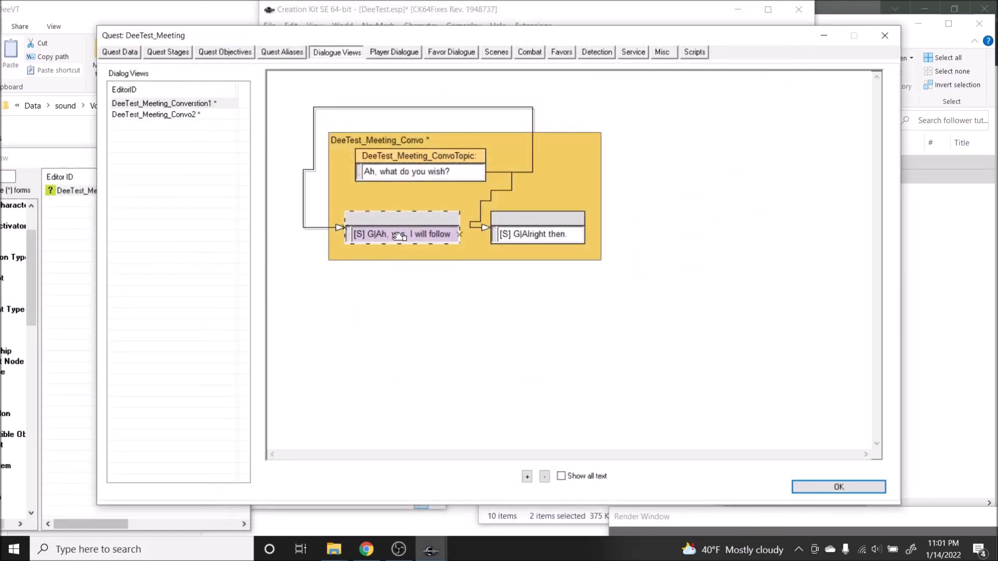
double_click(399, 235)
double_click(272, 125)
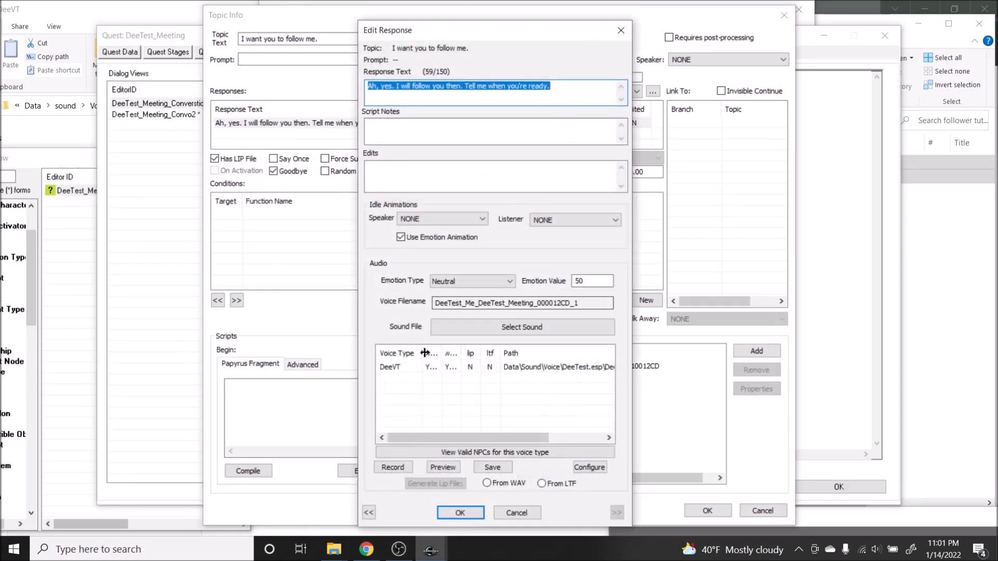
left_click(436, 367)
left_click(487, 484)
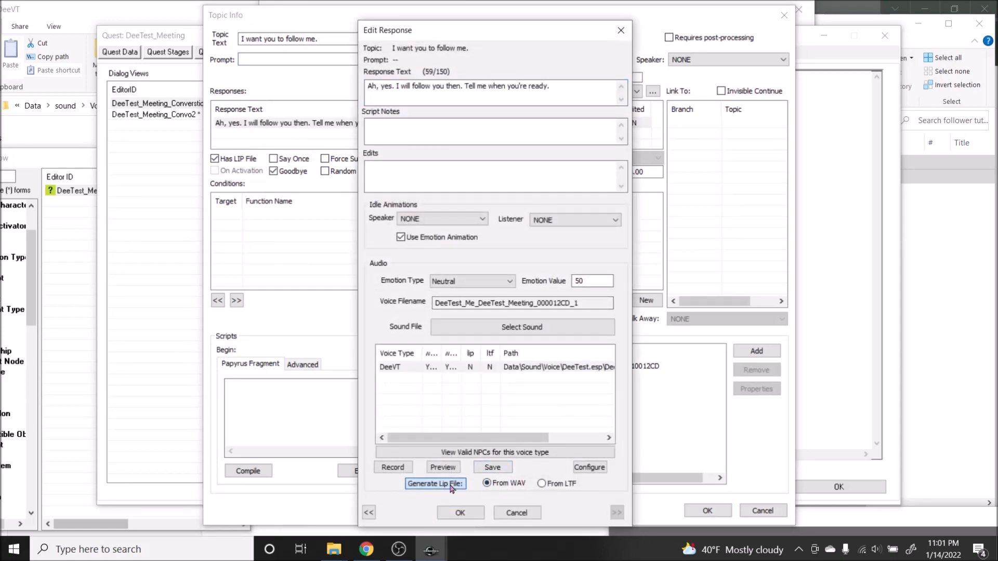
left_click(461, 512)
left_click(707, 510)
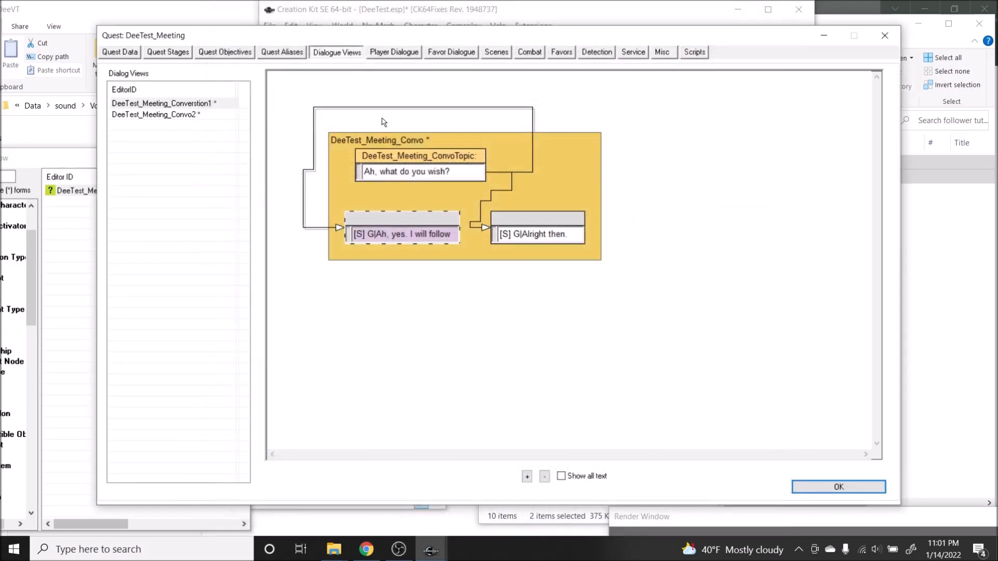
Step: In the DeeTest_Meeting_Convo2 view, link "Ah, you again?" to the "I do need your help." and "Just saying hi." topics
left_click(182, 114)
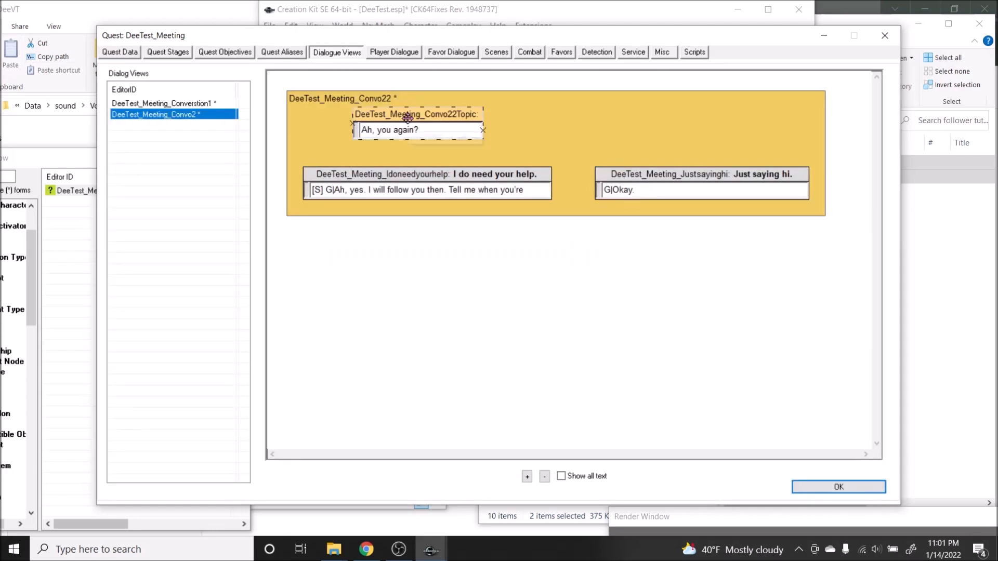
left_click(358, 130)
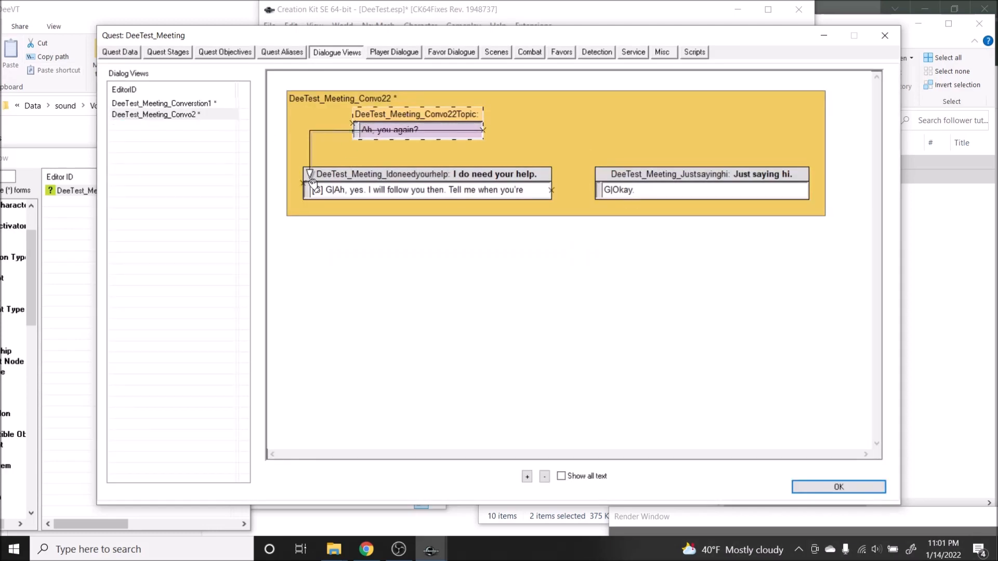
left_click_drag(381, 133, 601, 188)
left_click(474, 129)
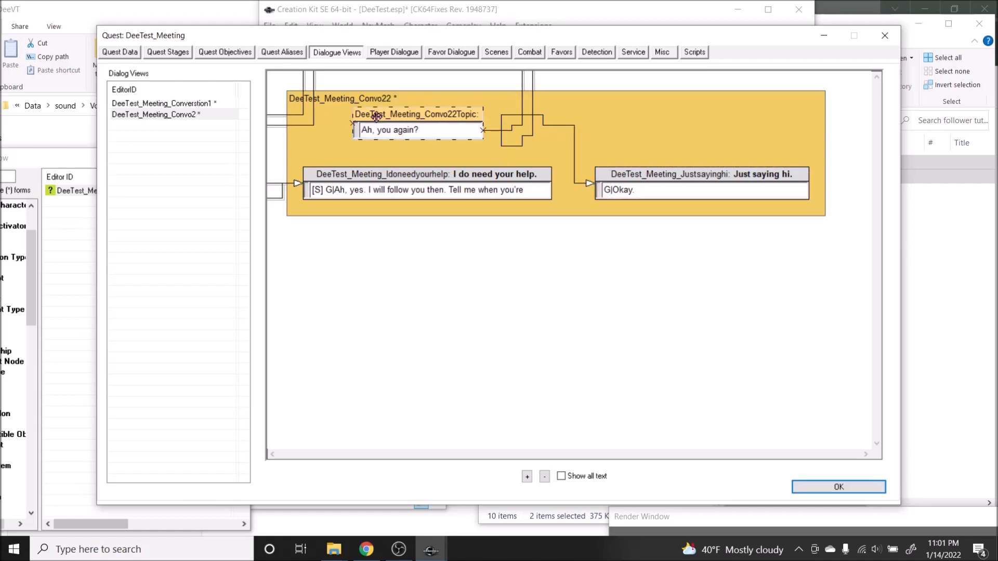
Step: Open the "Ah, you again?" topic info and start a new condition using the GetStage function
double_click(429, 131)
left_click_drag(339, 17, 605, 126)
left_click_drag(524, 130, 211, 58)
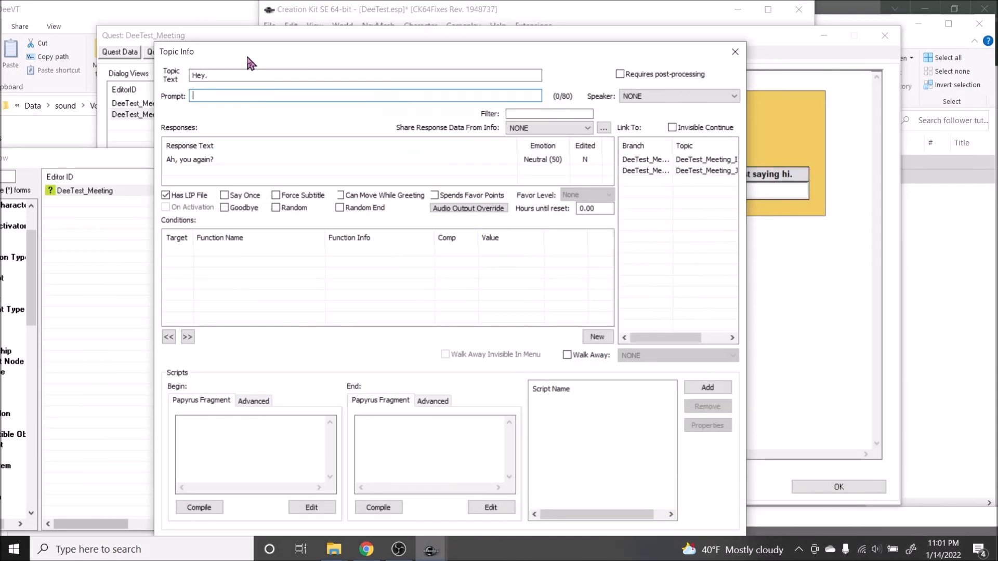
left_click_drag(456, 55, 775, 37)
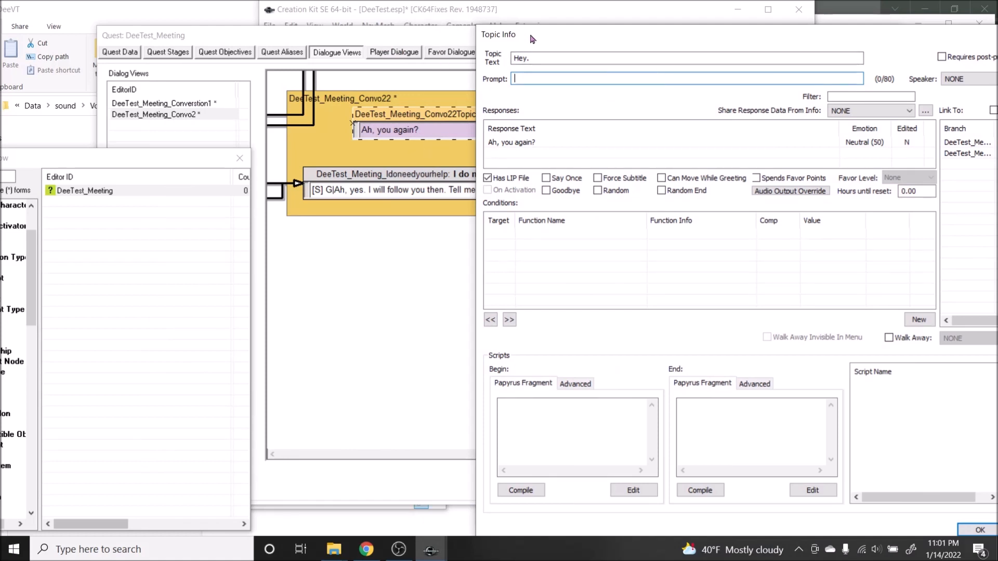
left_click_drag(533, 39, 182, 21)
right_click(266, 242)
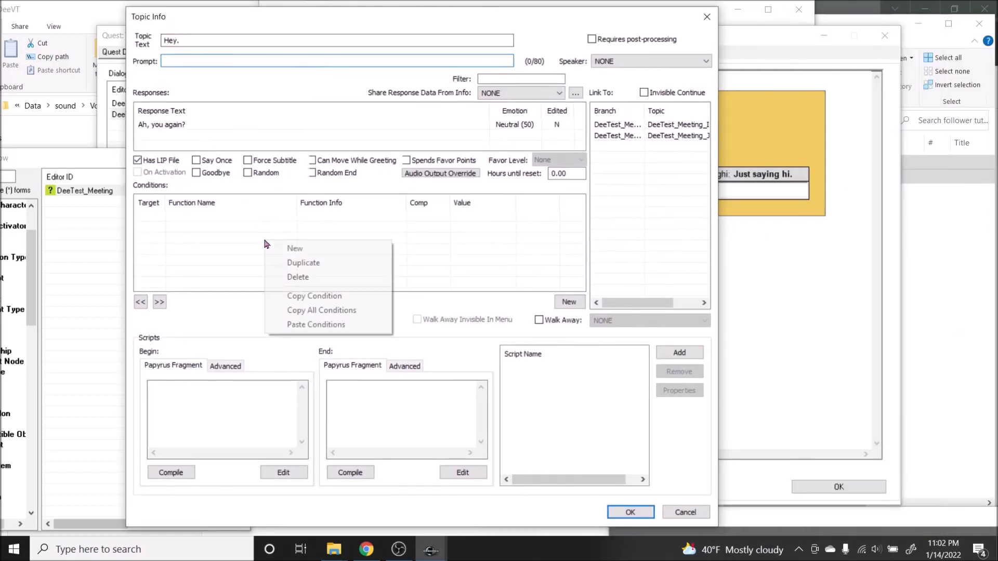
left_click(295, 248)
left_click(208, 302)
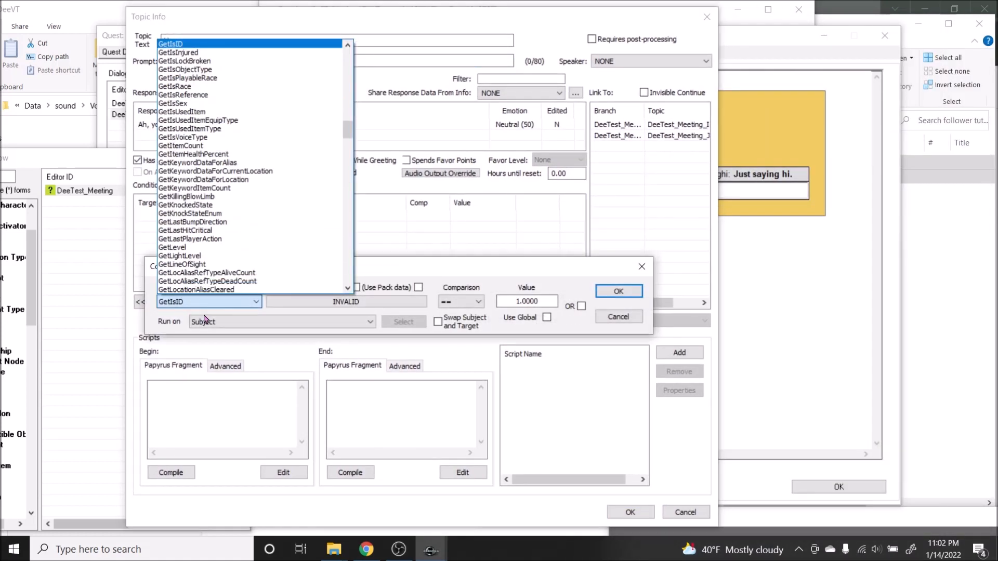
type("getstage")
key("Return")
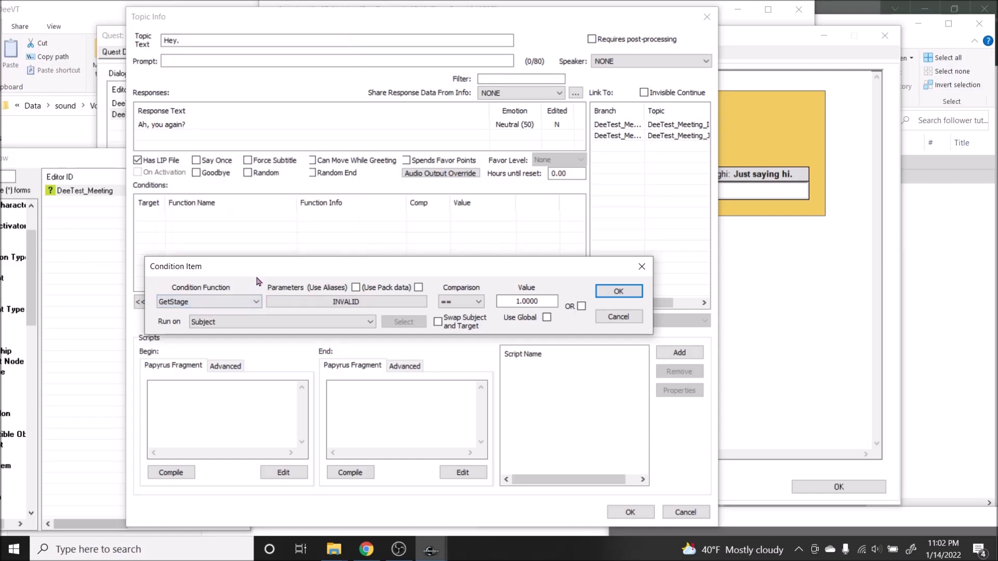
Step: Set the condition's quest to DeeTest_Meeting with comparison == and value 10, and save the condition
left_click(297, 303)
left_click(299, 348)
type("dee")
key("Return")
left_click(228, 498)
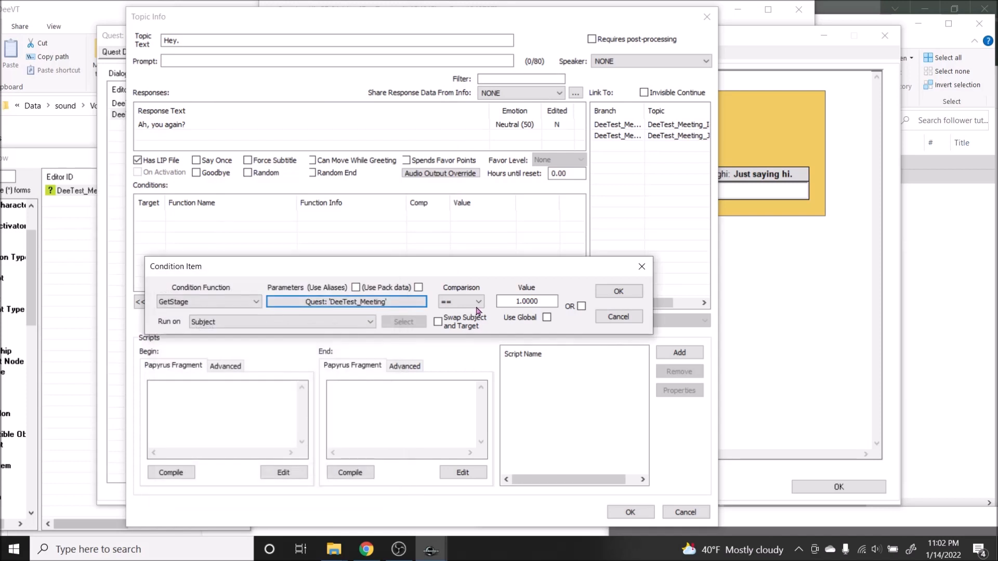
left_click(469, 303)
left_click(468, 306)
left_click_drag(544, 302, 373, 302)
key("Return")
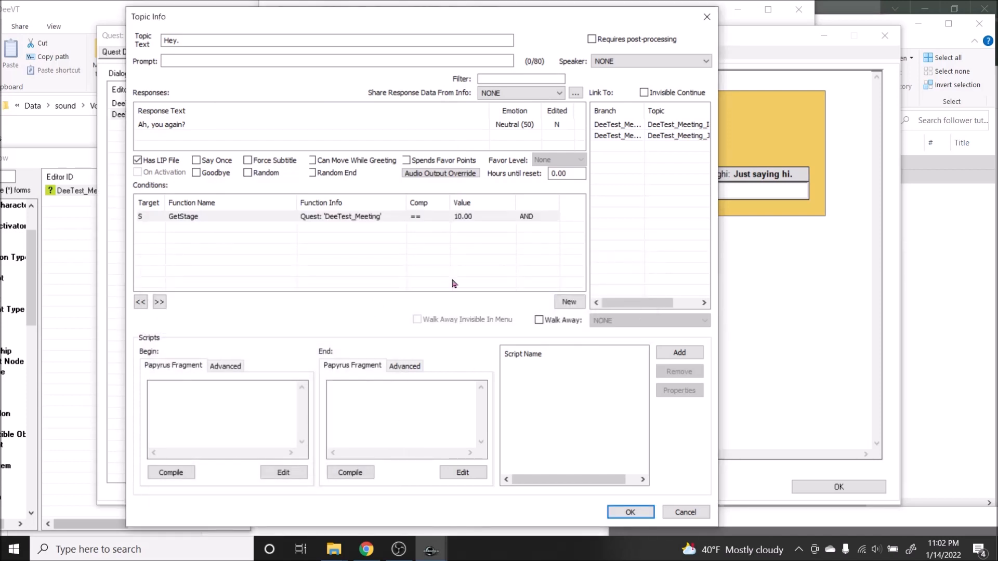
Step: Duplicate the GetStage condition and set the copy to > 0
right_click(473, 223)
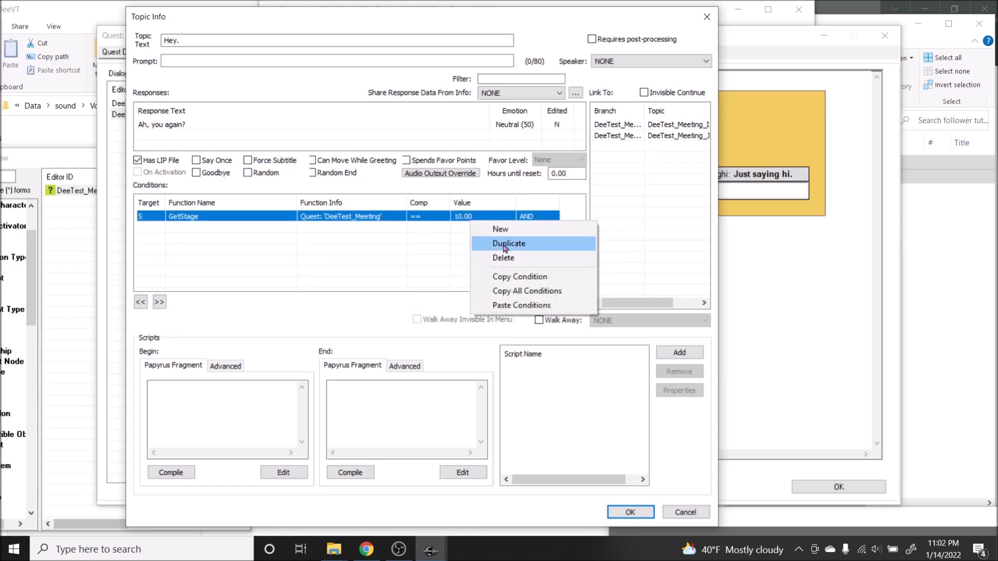
left_click(530, 245)
double_click(448, 227)
left_click(476, 281)
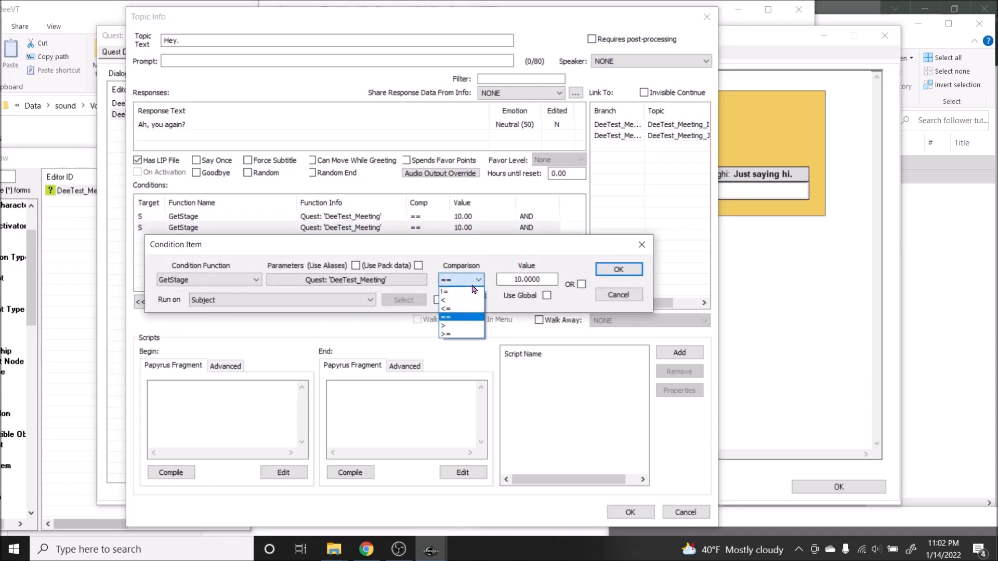
left_click(452, 327)
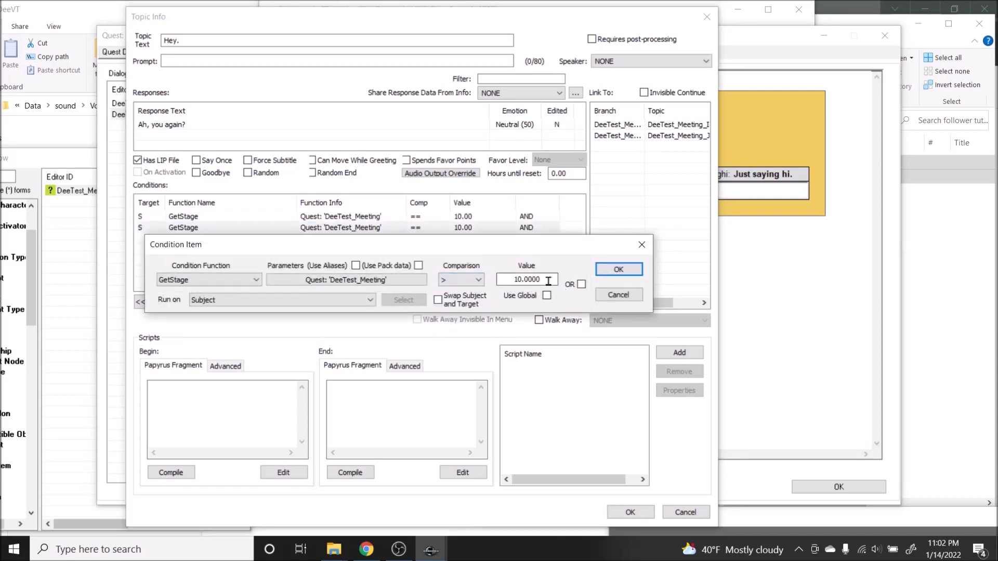
key("Return")
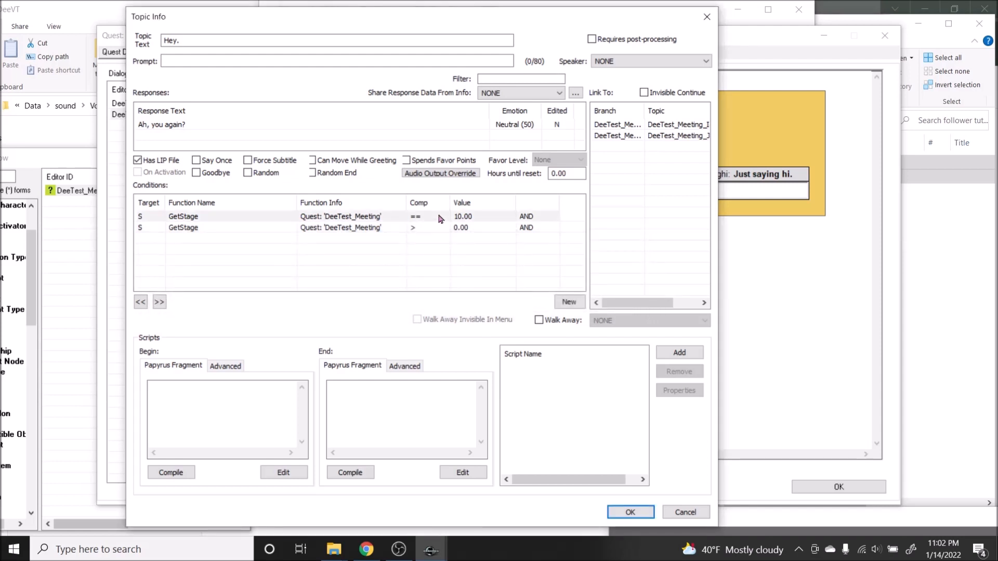
Step: Duplicate the == 10 GetStage condition, set the copy to < 20, and save the topic info and quest
right_click(439, 215)
left_click(460, 238)
double_click(434, 221)
left_click(476, 271)
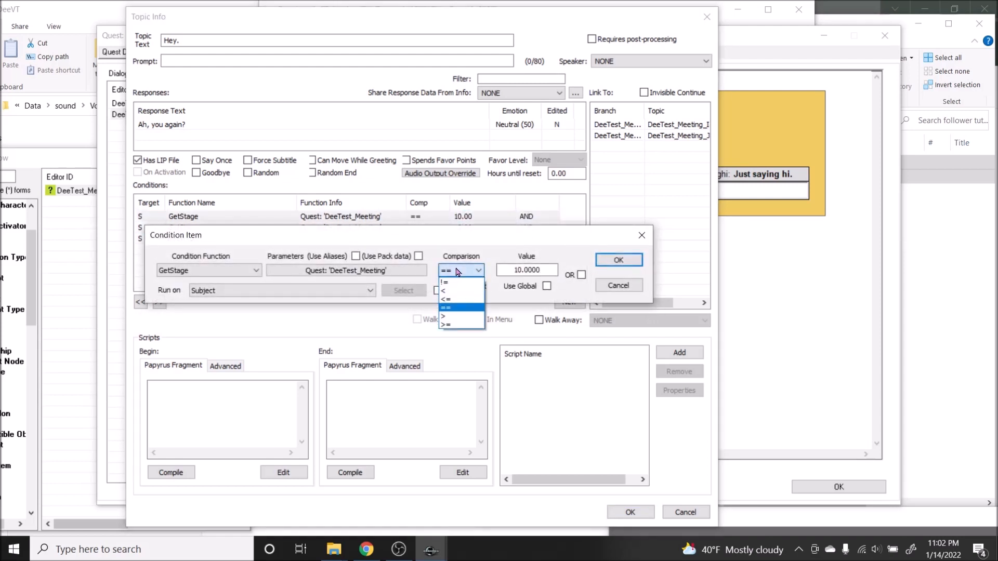
left_click(457, 319)
type("20")
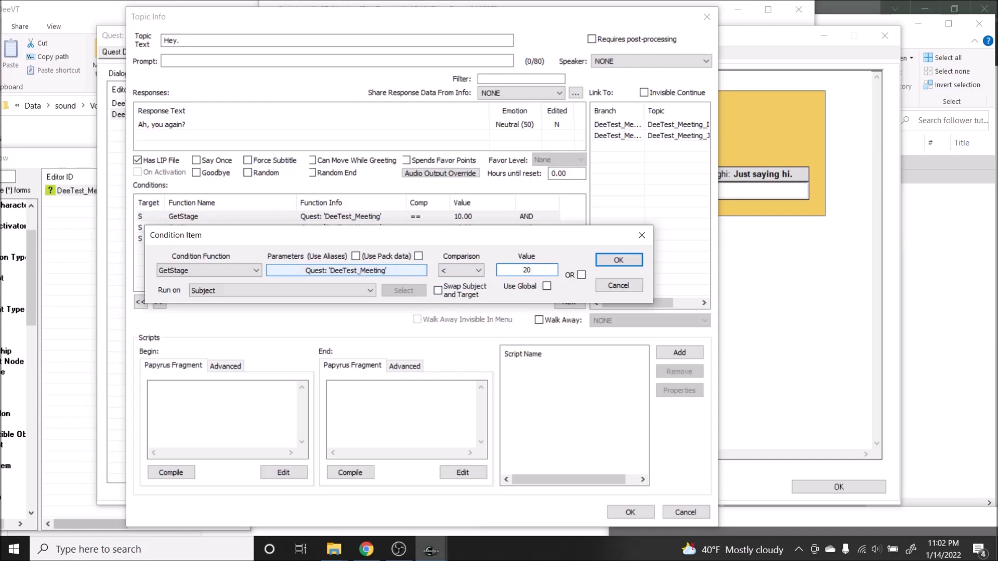
key("Return")
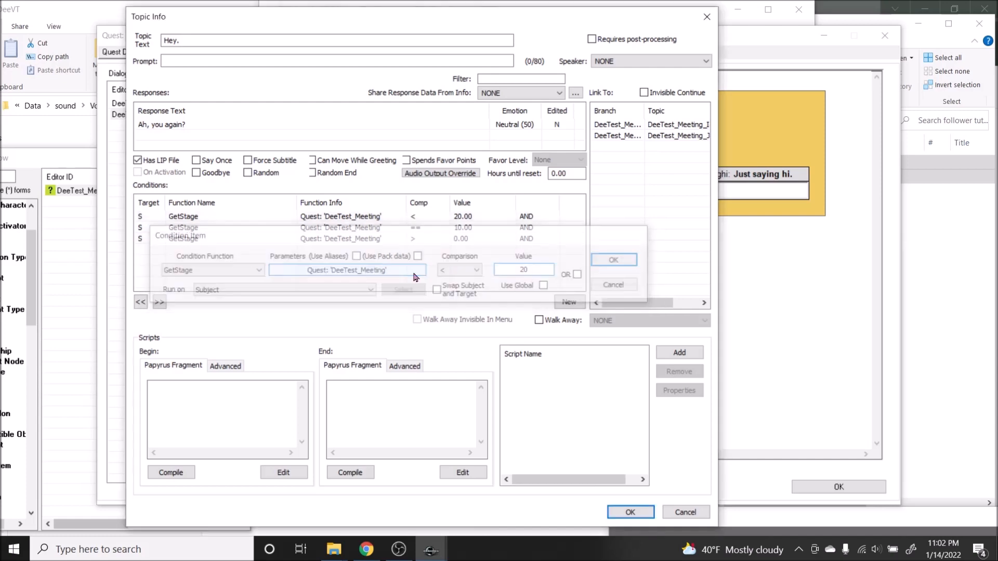
left_click(631, 513)
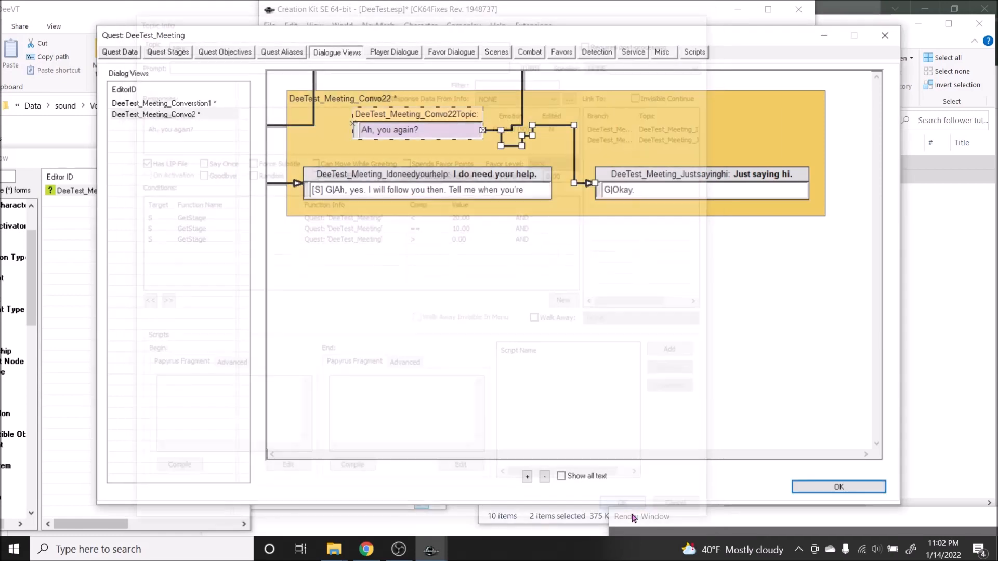
left_click(836, 486)
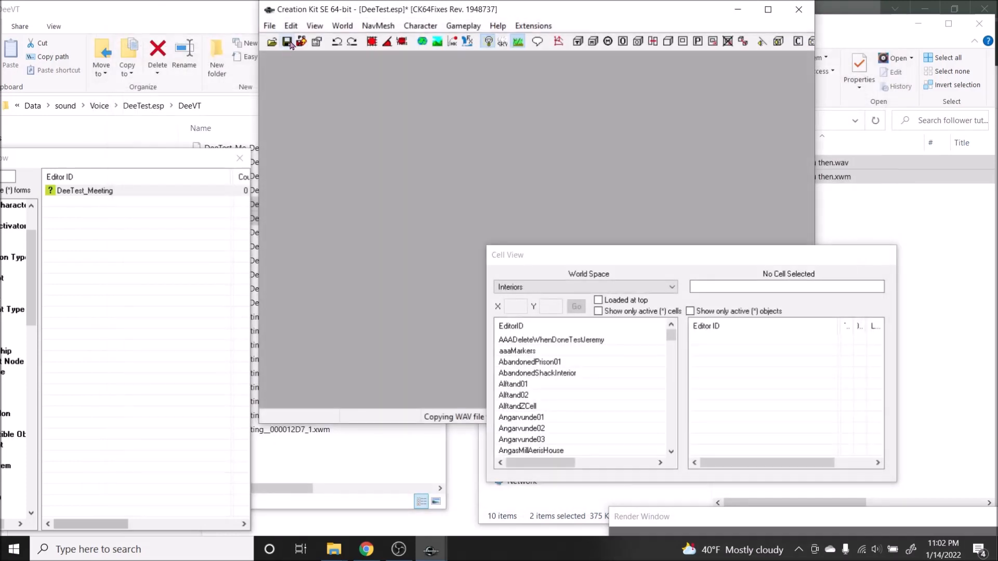
Step: Reopen the DeeTest_Meeting quest and check the DeeTest_Meeting_Converstion1 dialogue view
double_click(112, 192)
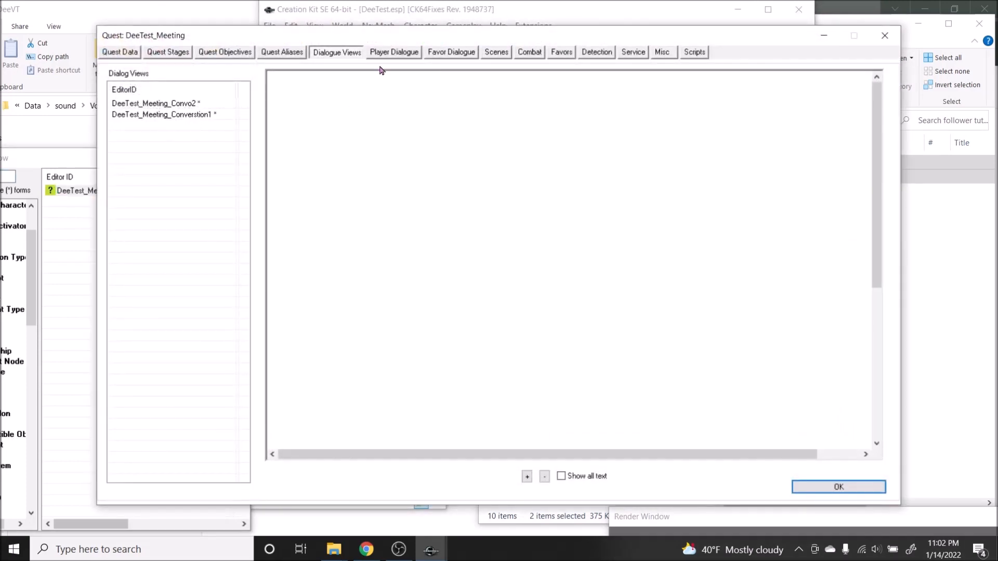
left_click(202, 115)
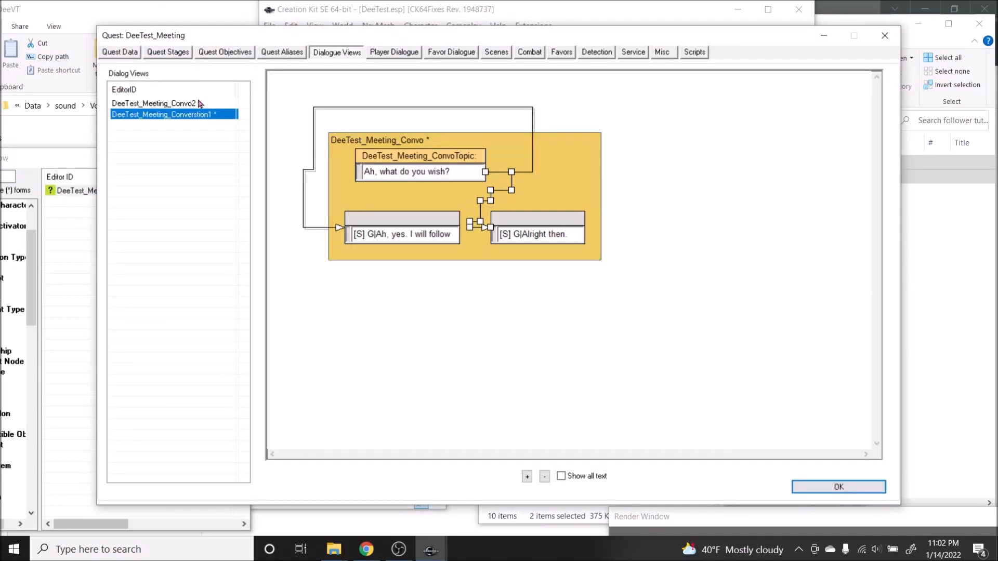
left_click(201, 104)
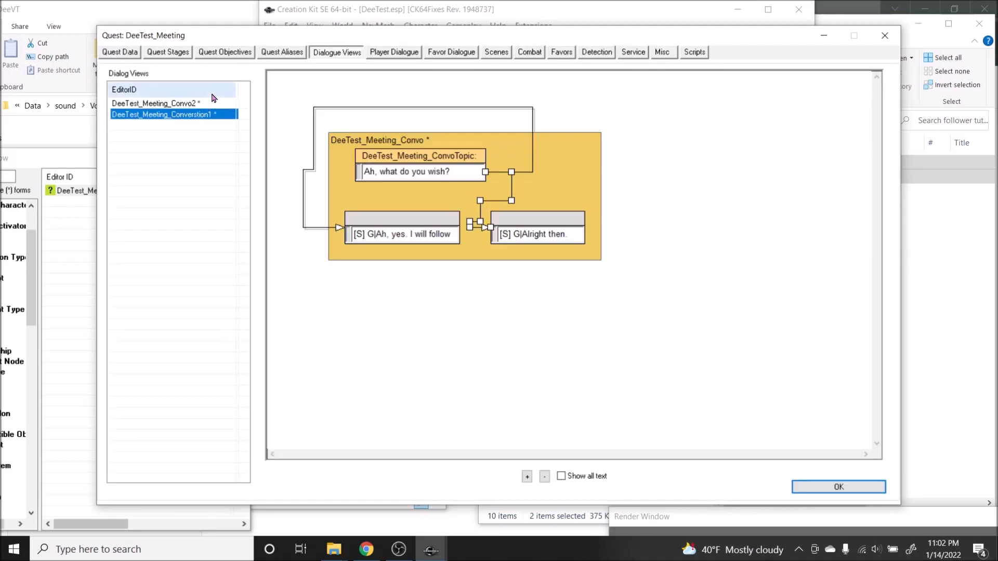
Step: Add an empty log entry to quest stage 20, mark it as Complete Quest with no next quest, and save the quest
left_click(179, 53)
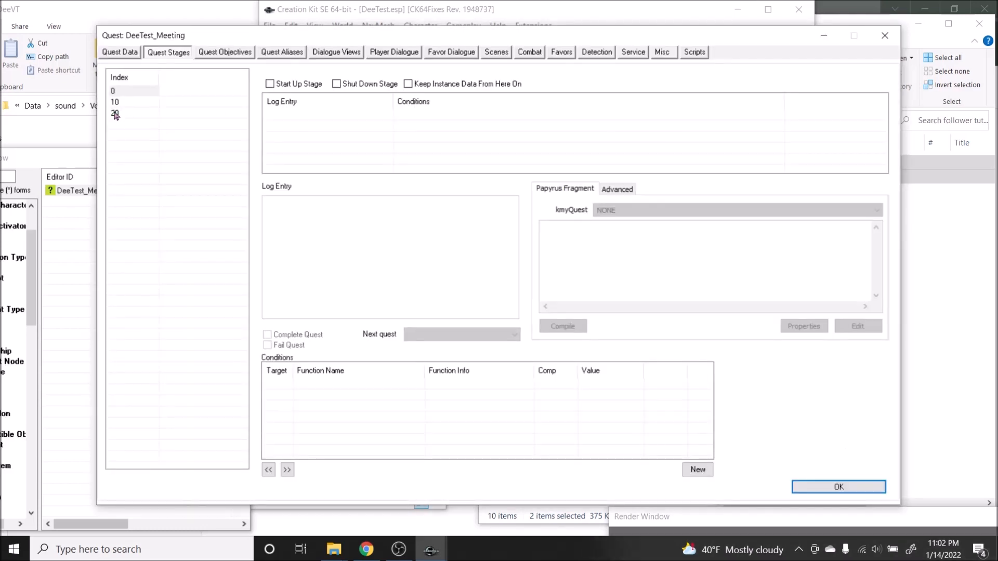
left_click(115, 114)
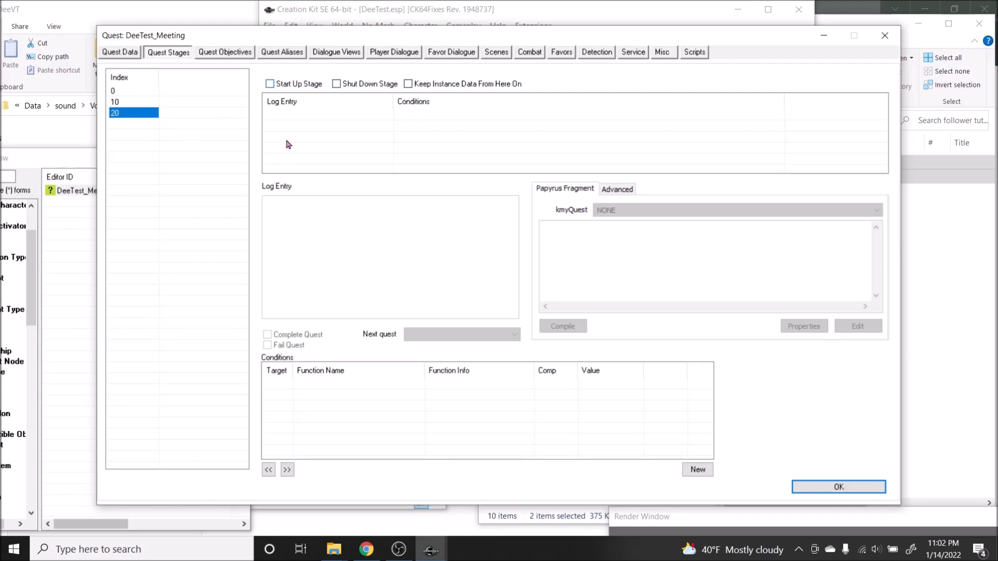
right_click(300, 122)
left_click(328, 130)
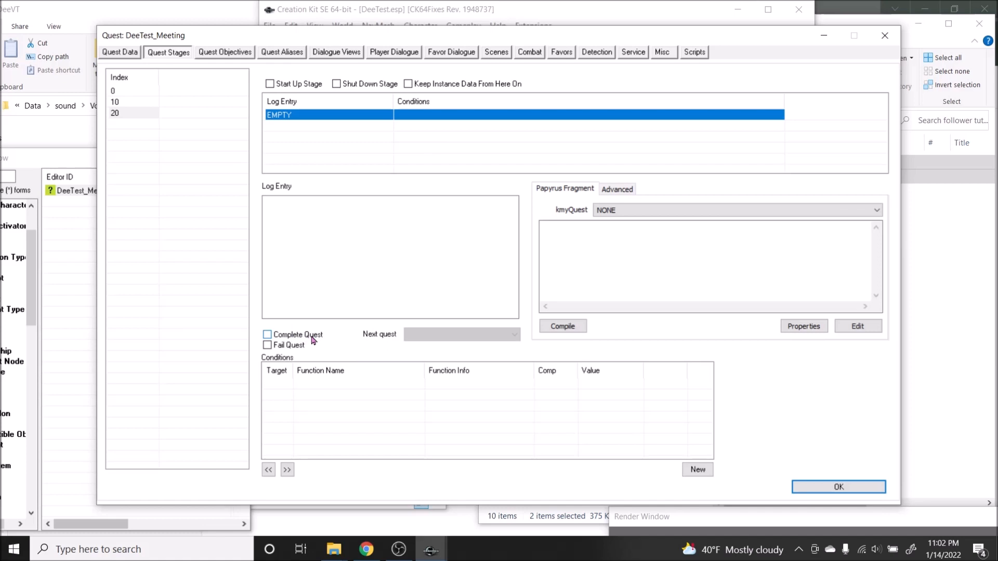
left_click(313, 340)
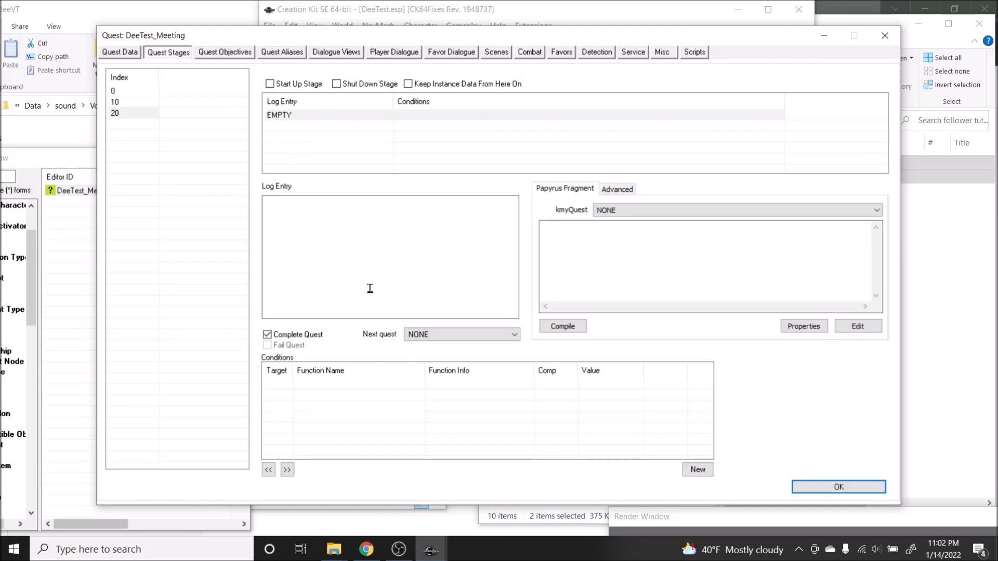
left_click(419, 338)
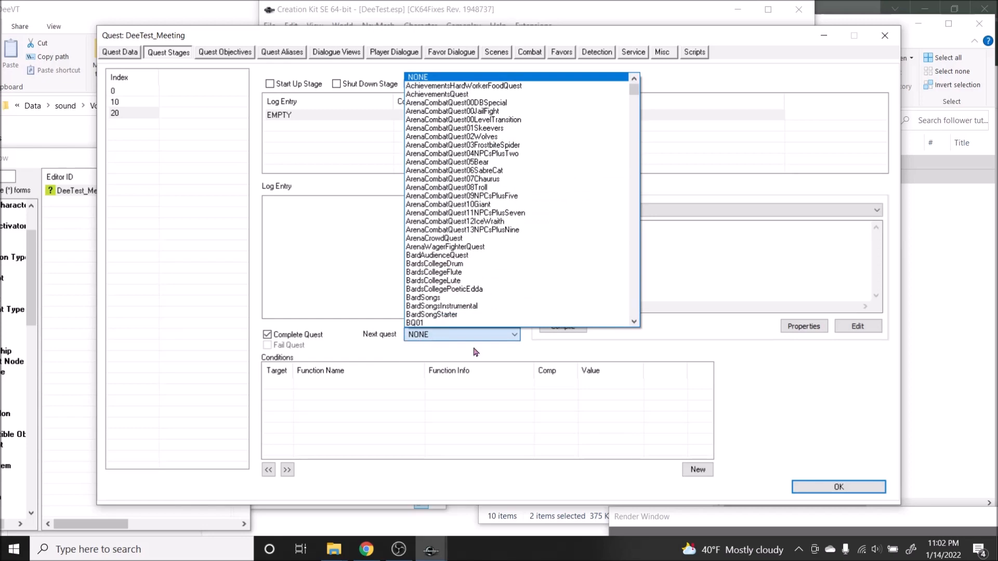
left_click(830, 402)
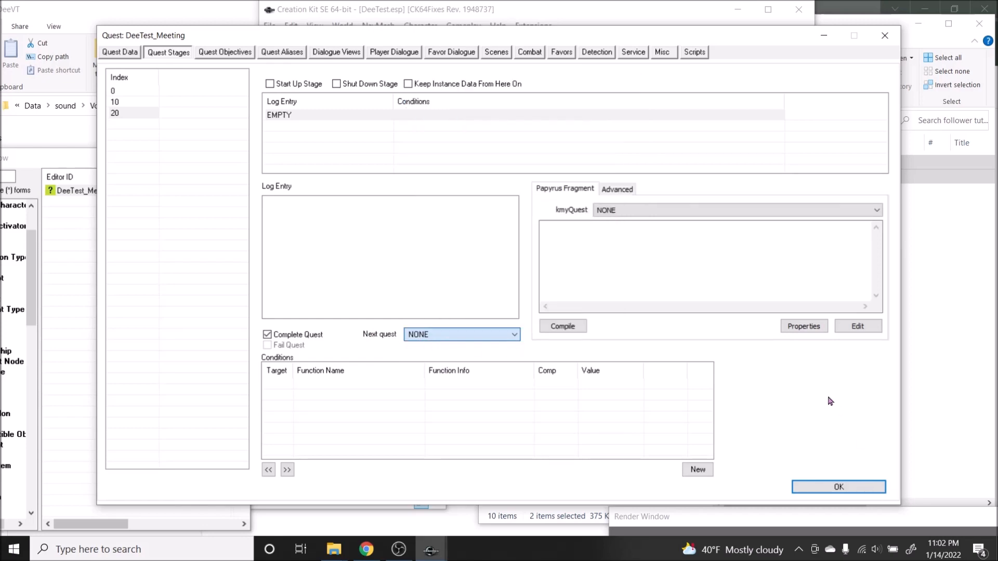
left_click(830, 493)
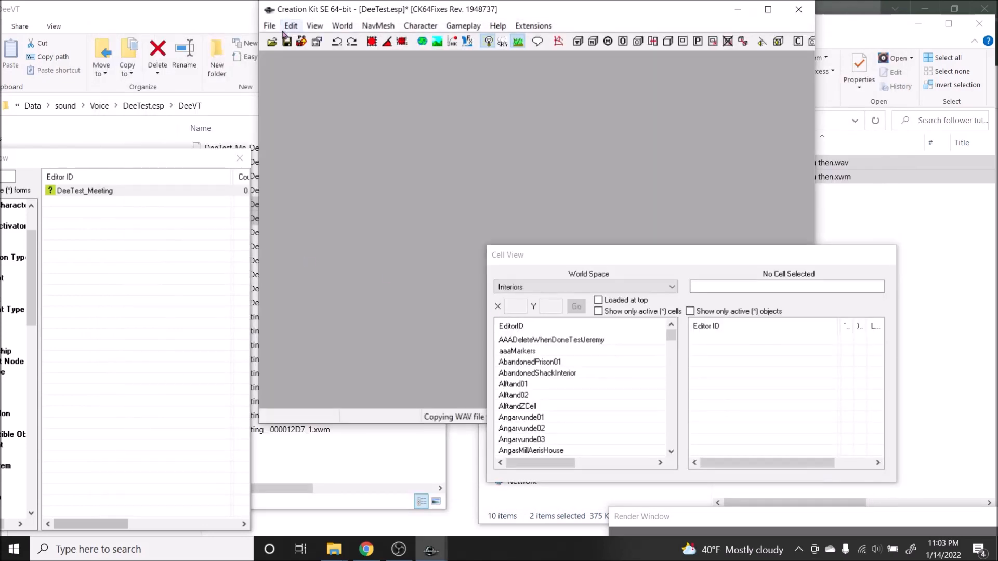
Step: Reopen DeeTest_Meeting, review its dialogue views once more, and close the quest
double_click(80, 192)
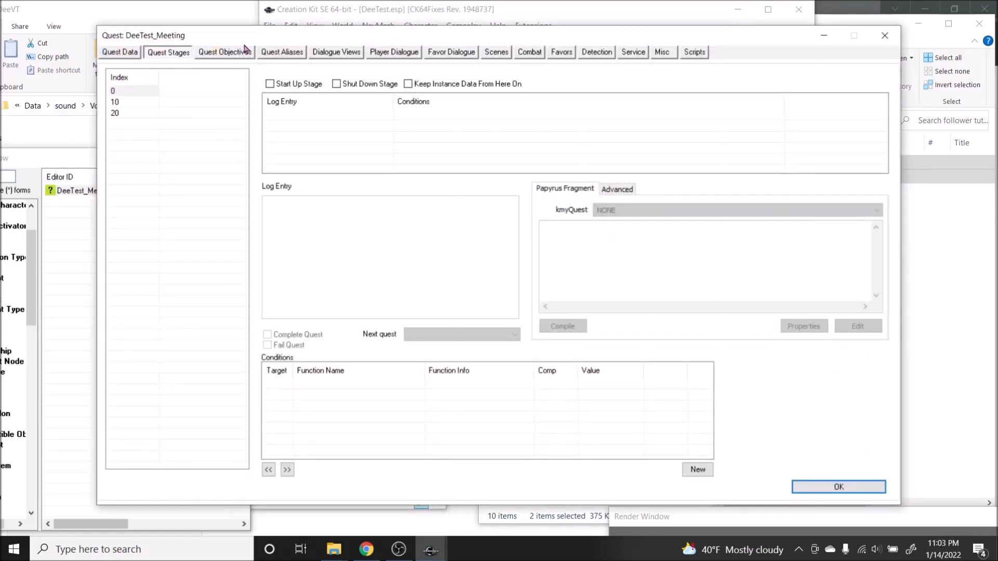
left_click(217, 52)
left_click(337, 55)
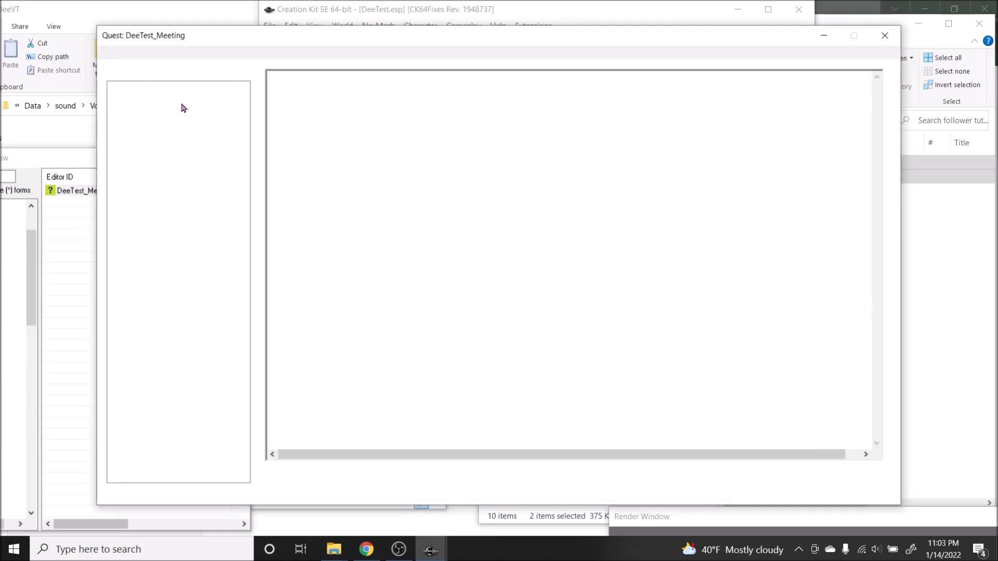
left_click(183, 103)
left_click(191, 116)
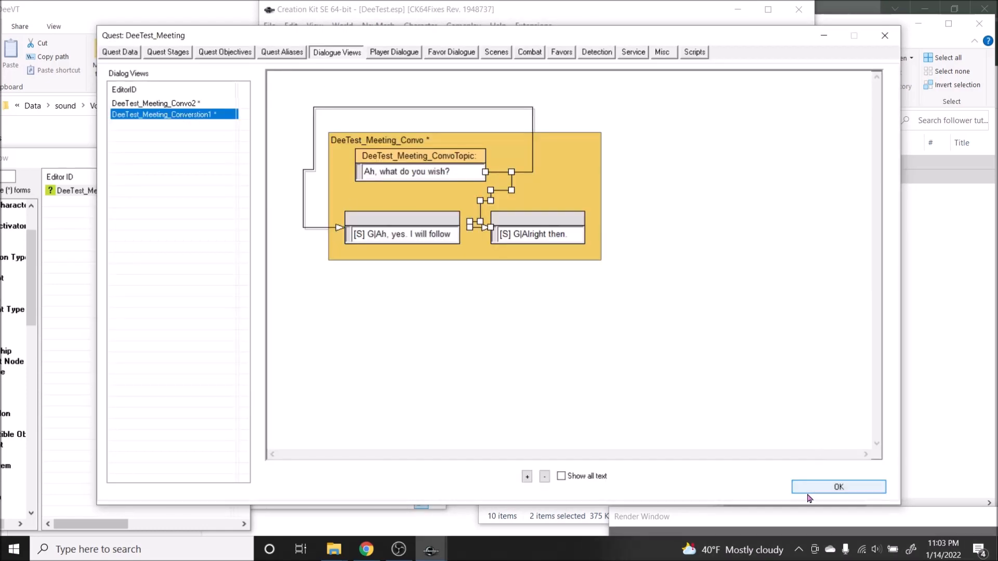
left_click(838, 487)
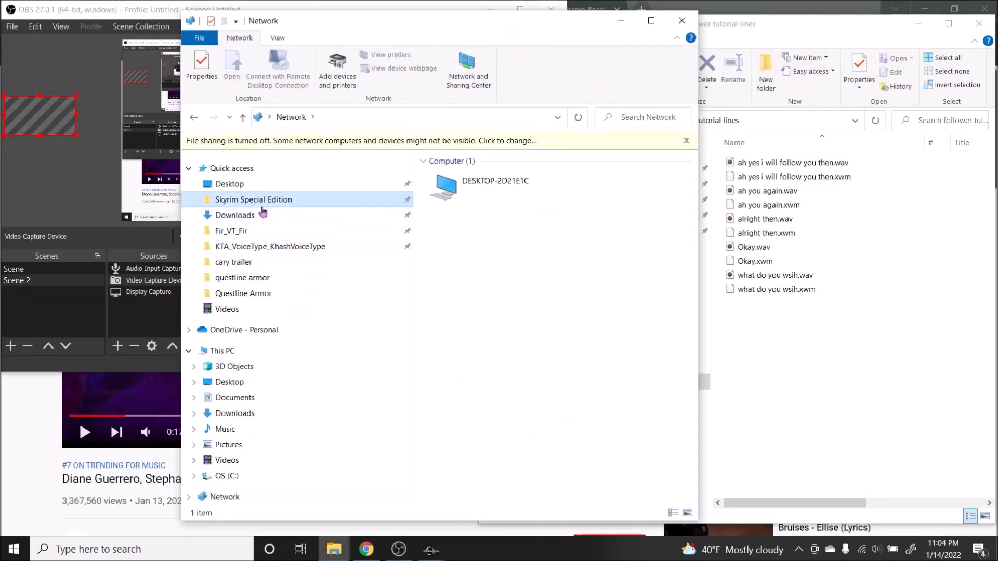
Step: Switch to File Explorer and launch skse64_loader.exe from the Skyrim Special Edition folder
left_click(255, 200)
scroll(481, 419, "down", 7)
double_click(471, 404)
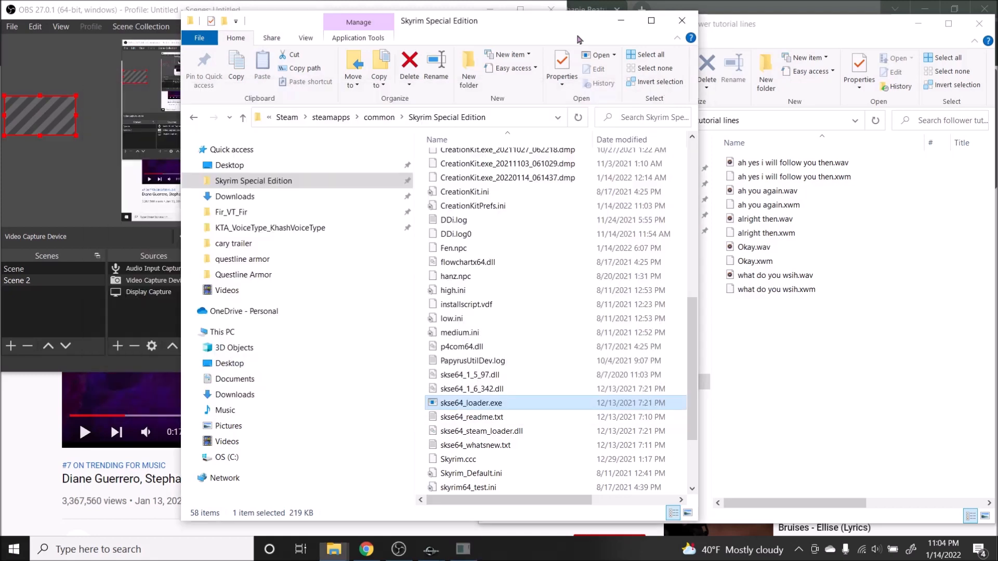
left_click_drag(412, 35, 238, 34)
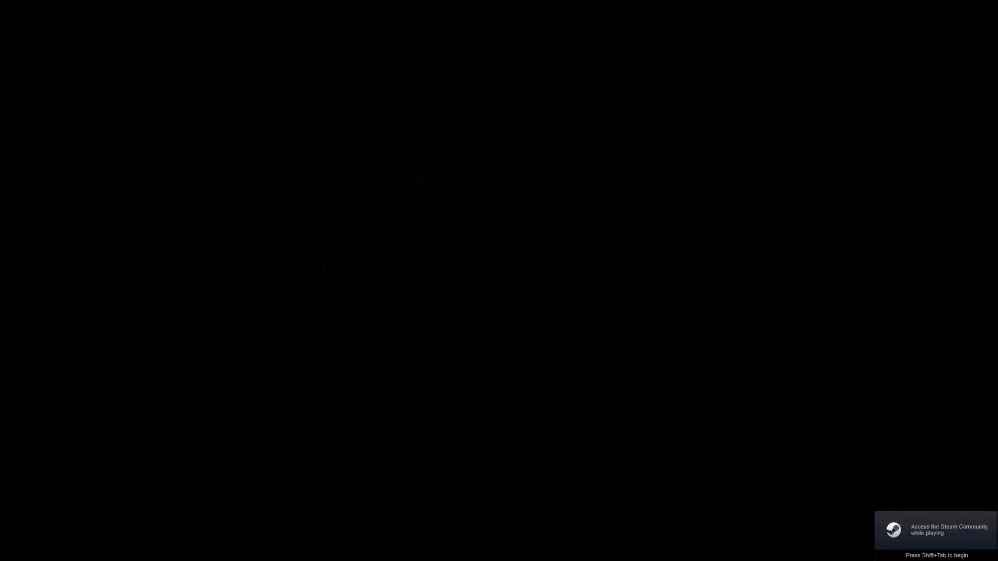
Step: Quit the game from its main menu
key("Down")
key("Down")
key("Down")
key("Down")
key("Down")
key("Down")
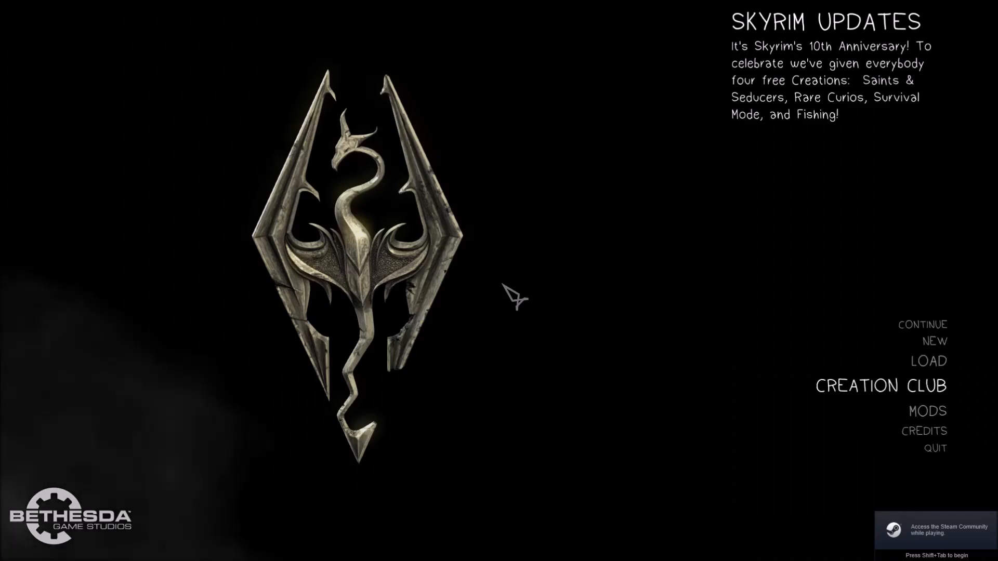
key("Return")
key("Return")
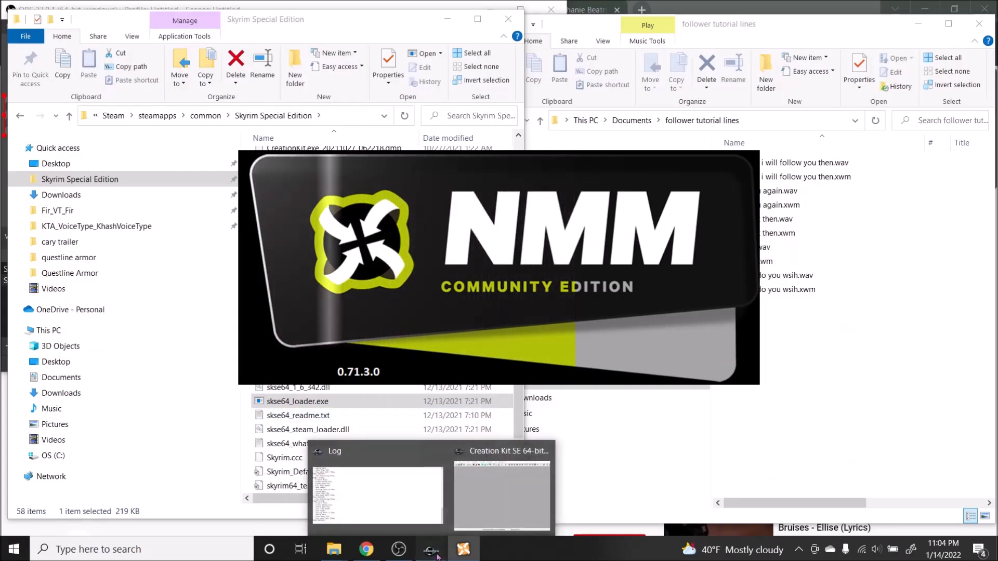
Step: Switch to Nexus Mod Manager and activate the DeeTest.esp plugin
left_click(512, 483)
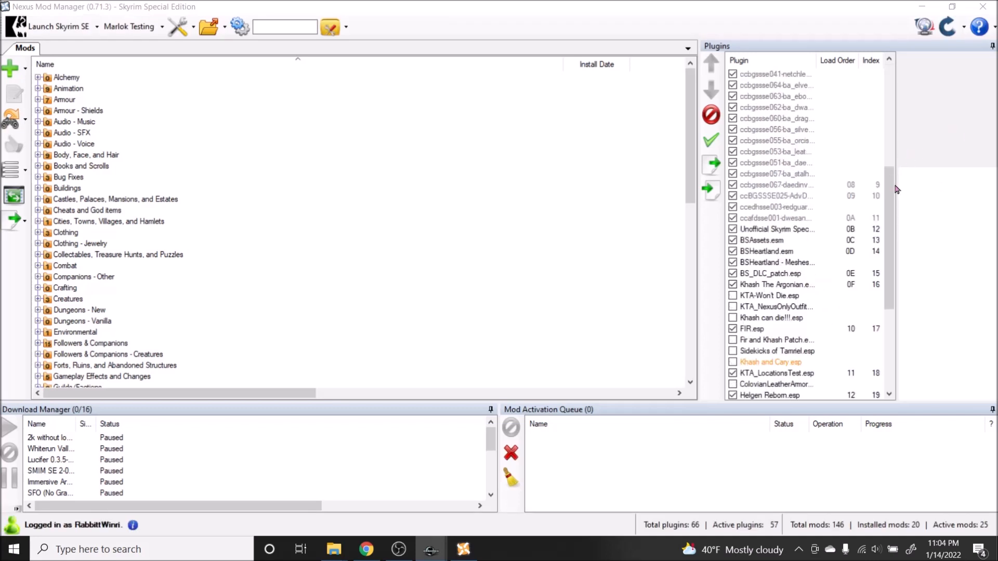
left_click(770, 385)
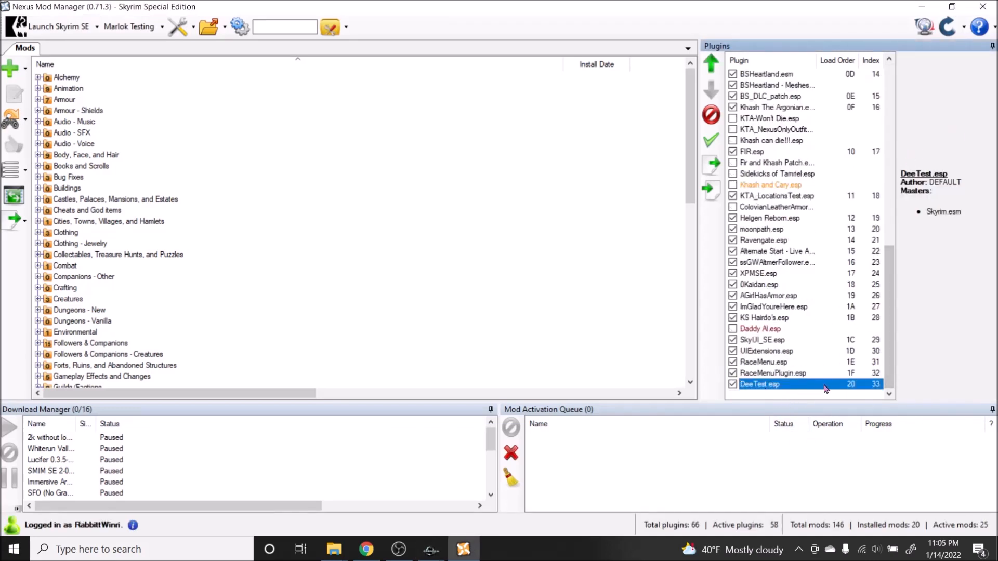
Step: Return to the Skyrim Special Edition folder, relaunch the game, and start a new game
left_click(343, 546)
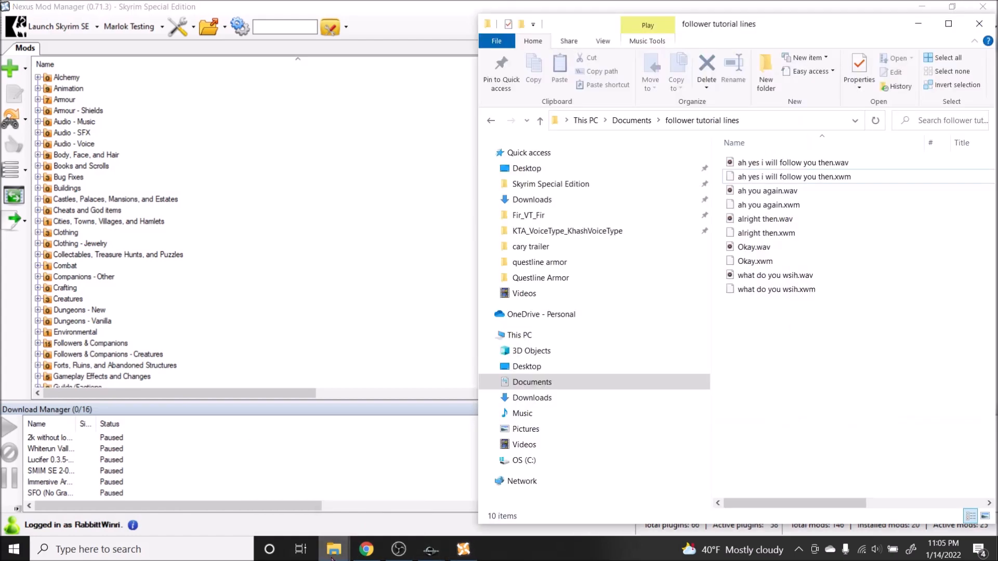
mouse_move(332, 551)
left_click(291, 486)
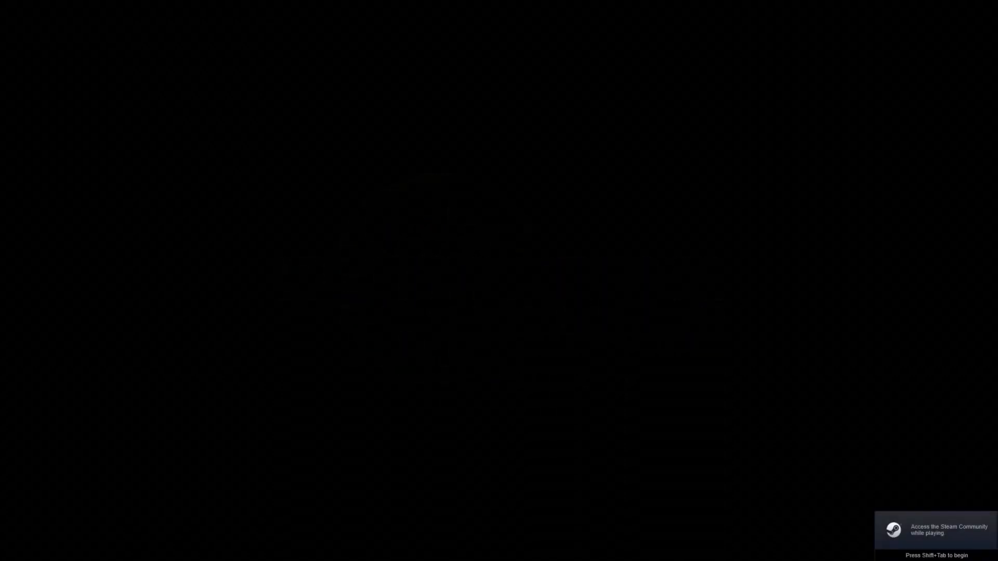
key("Down")
key("Down")
key("Up")
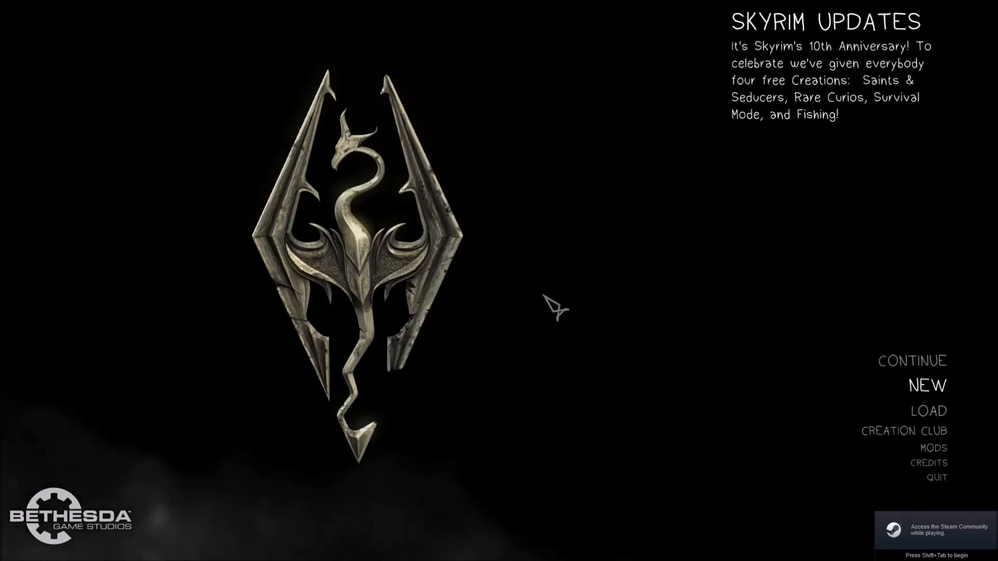
key("Return")
key("Return")
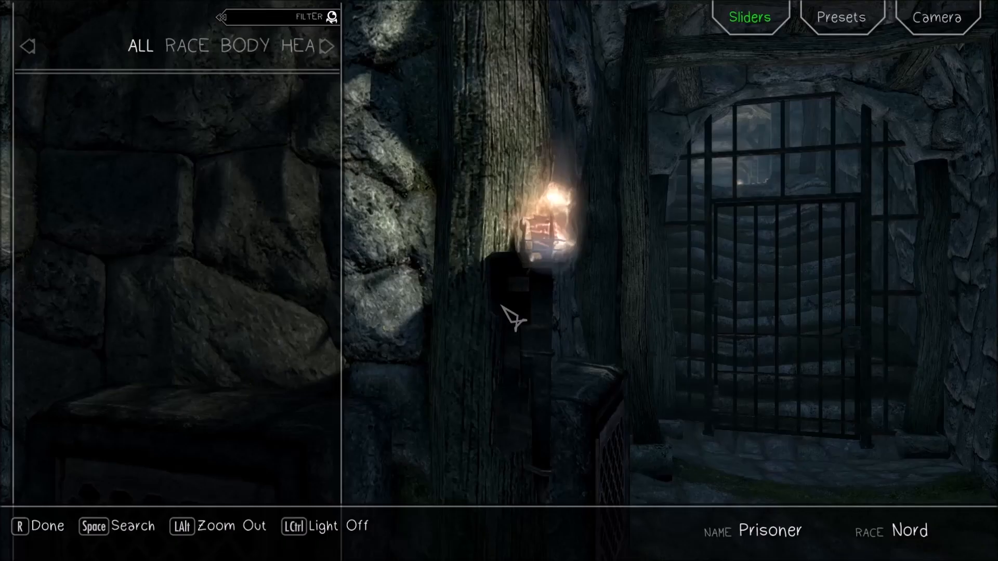
Step: Finish character creation with the default Nord appearance and accept the default name
key("r")
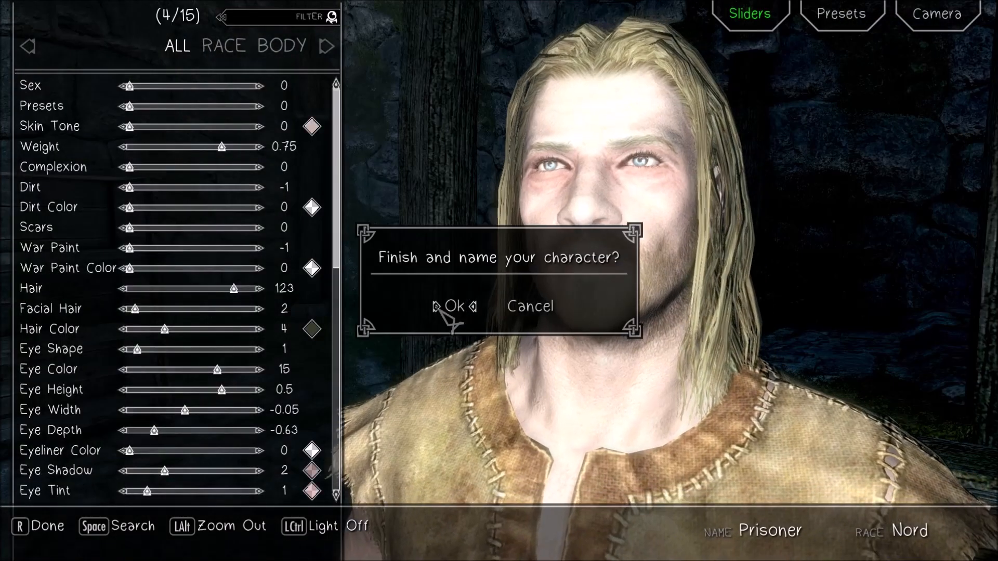
left_click(440, 308)
key("Return")
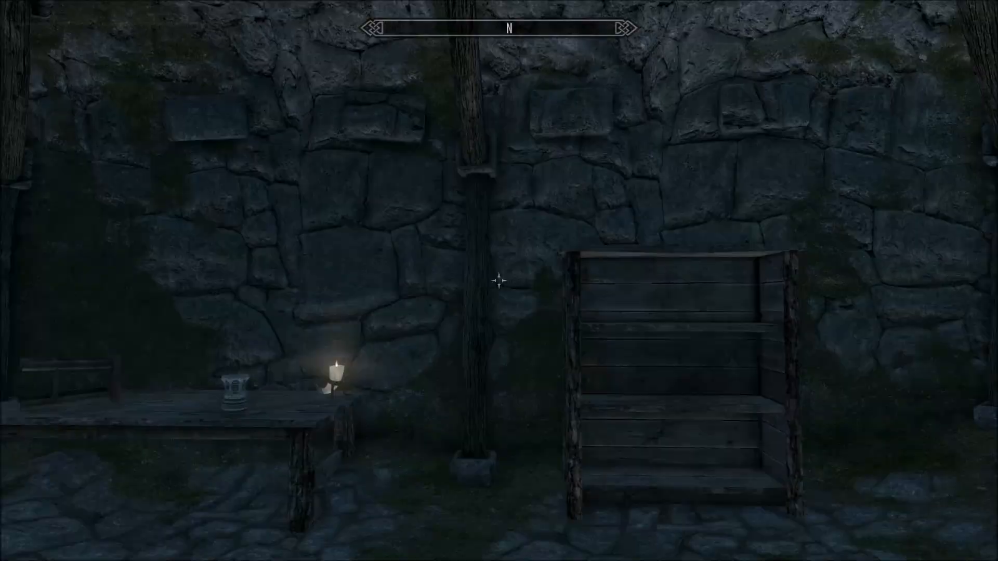
key("w")
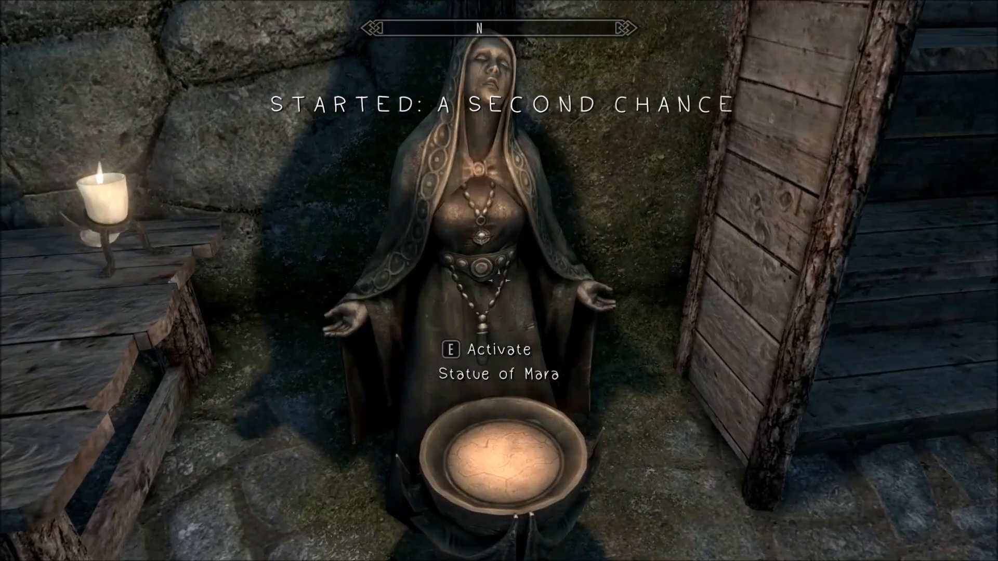
key("e")
key("s")
key("s")
key("s")
key("e")
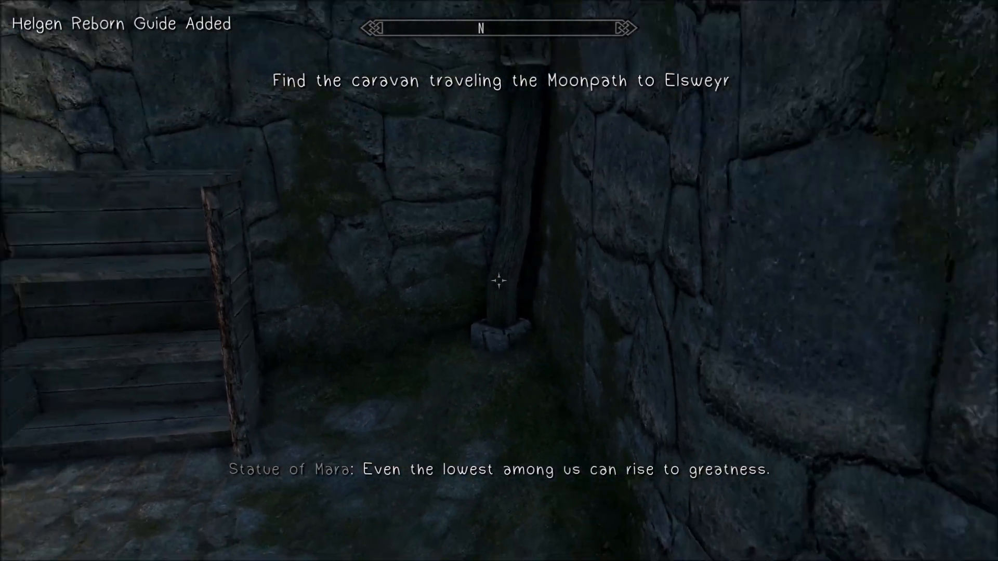
key("w")
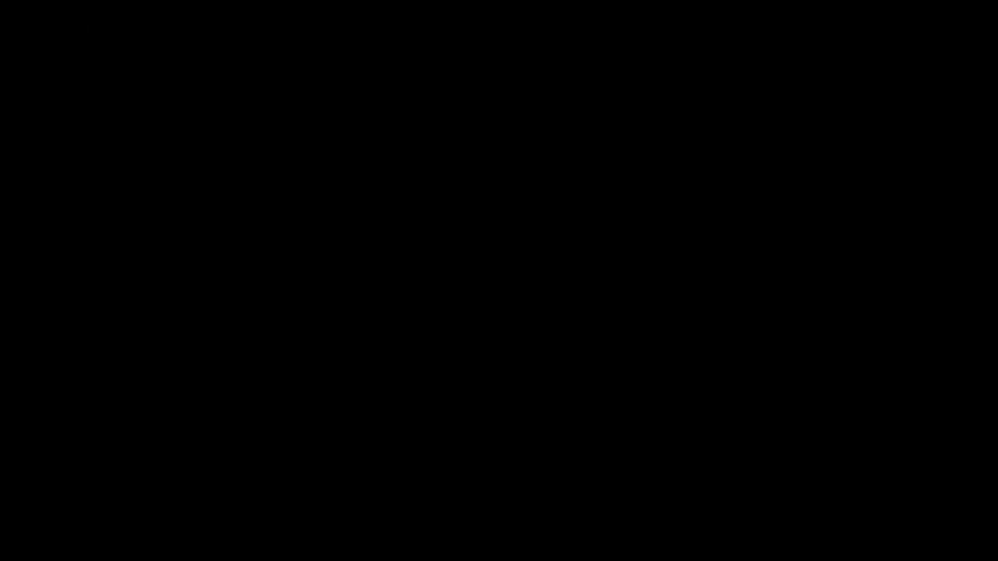
key("e")
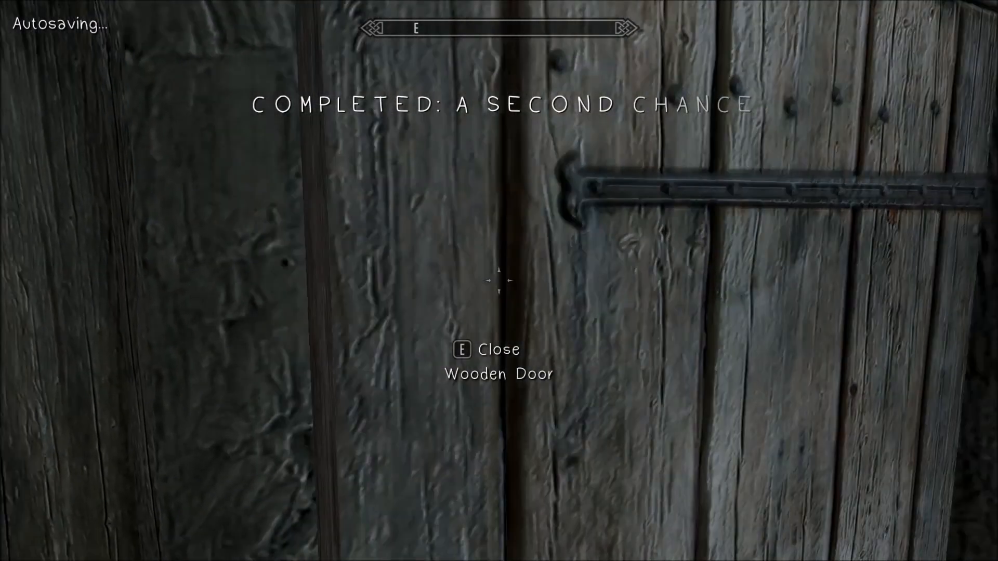
Step: Walk through the wooden door to the inn's seating area and quicksave the game near Dee
key("w")
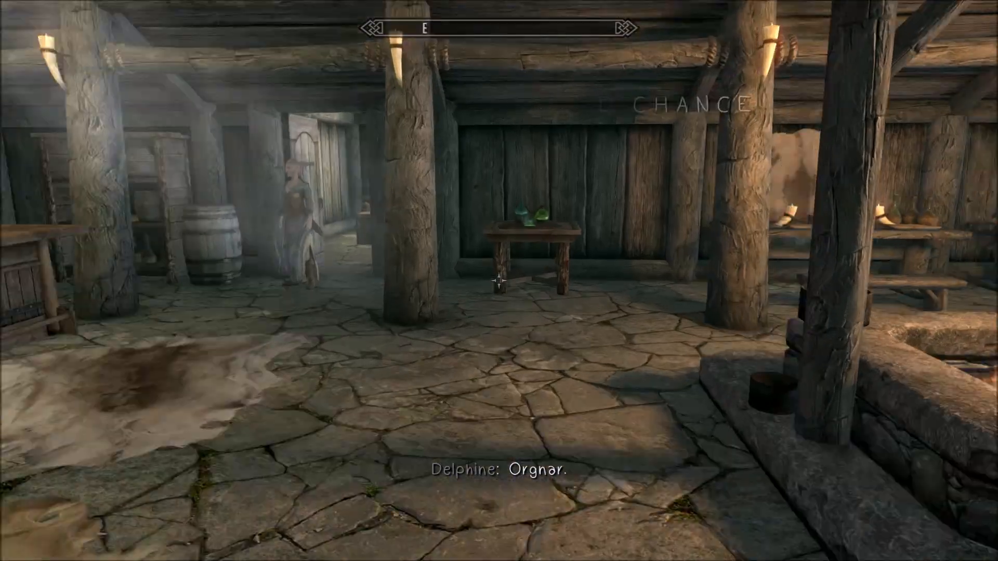
key("w")
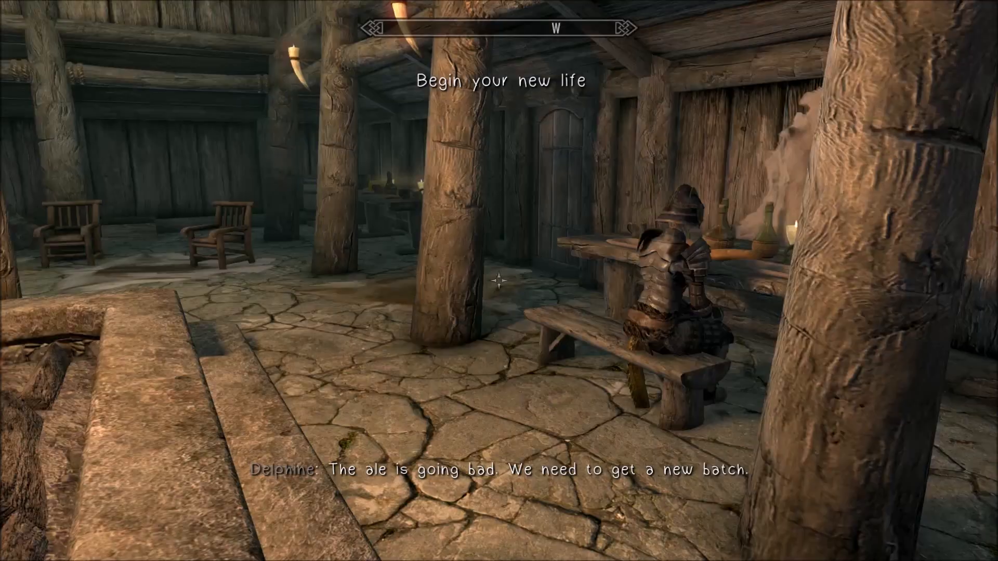
key("j")
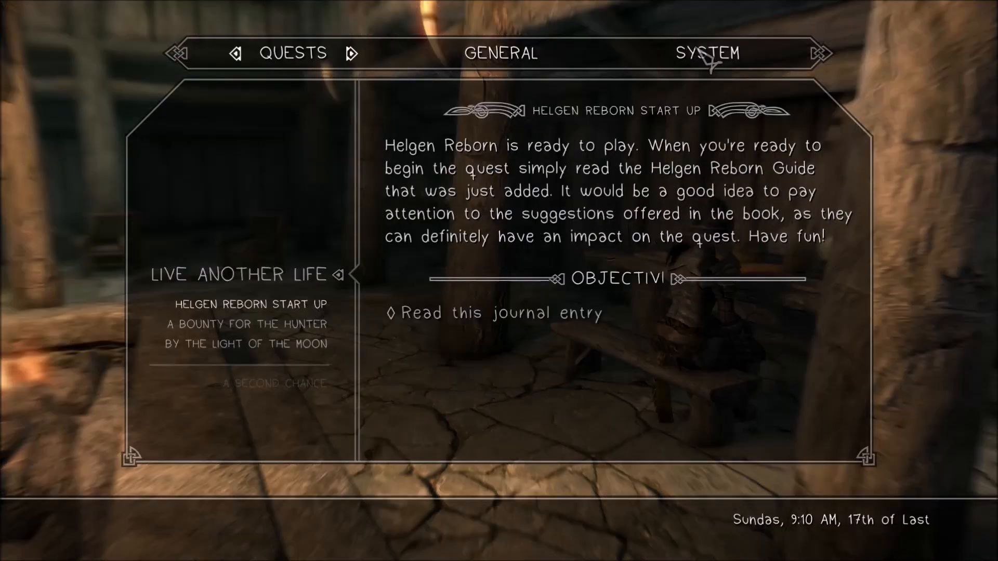
left_click(712, 48)
key("Return")
Step: Load the Sleeping Giant quicksave and confirm discarding unsaved progress
key("Escape")
left_click(703, 60)
key("Down")
key("Down")
key("Return")
key("Return")
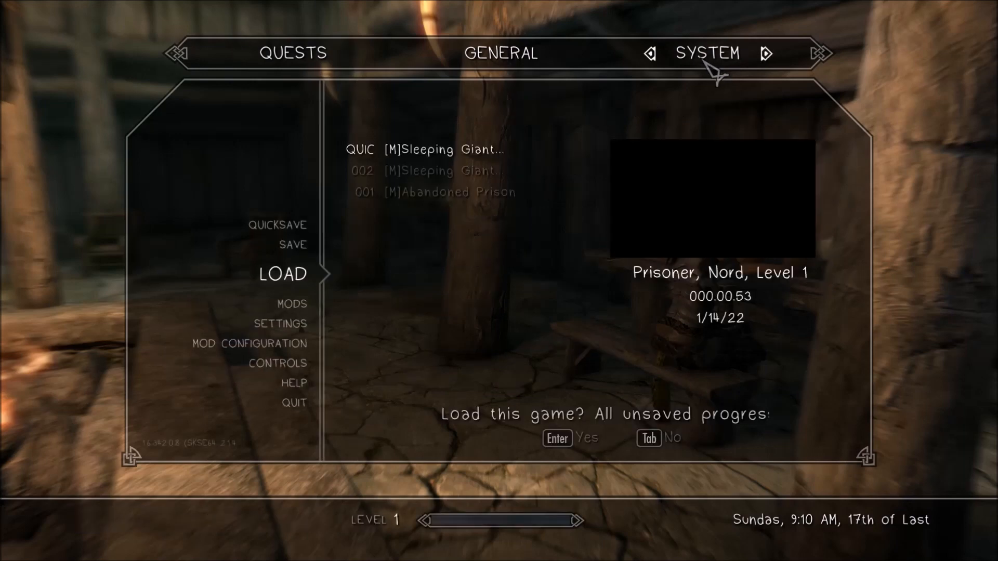
key("Return")
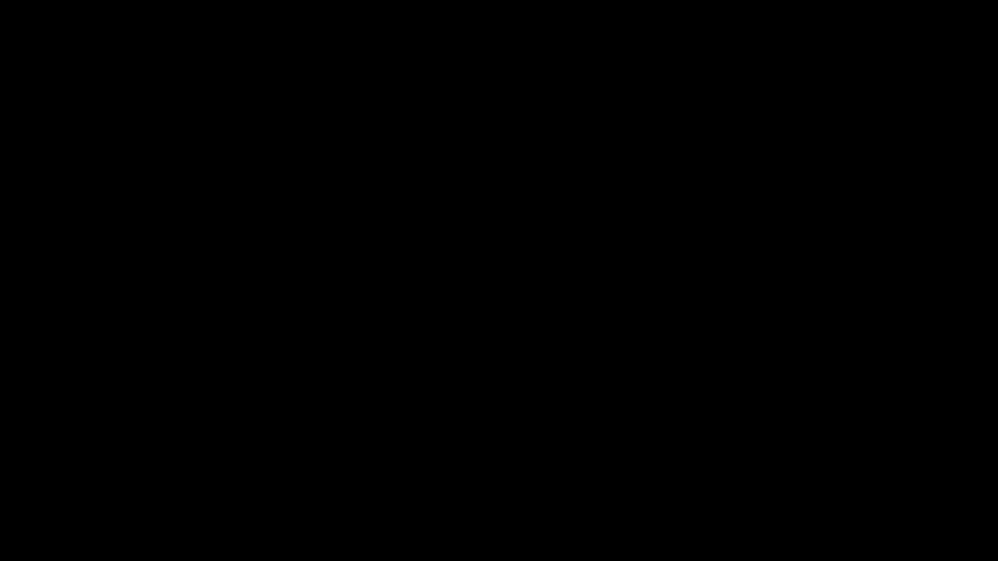
Step: Approach Dee at the table, talk to her and choose the reply "Nothing. I'm good."
key("w")
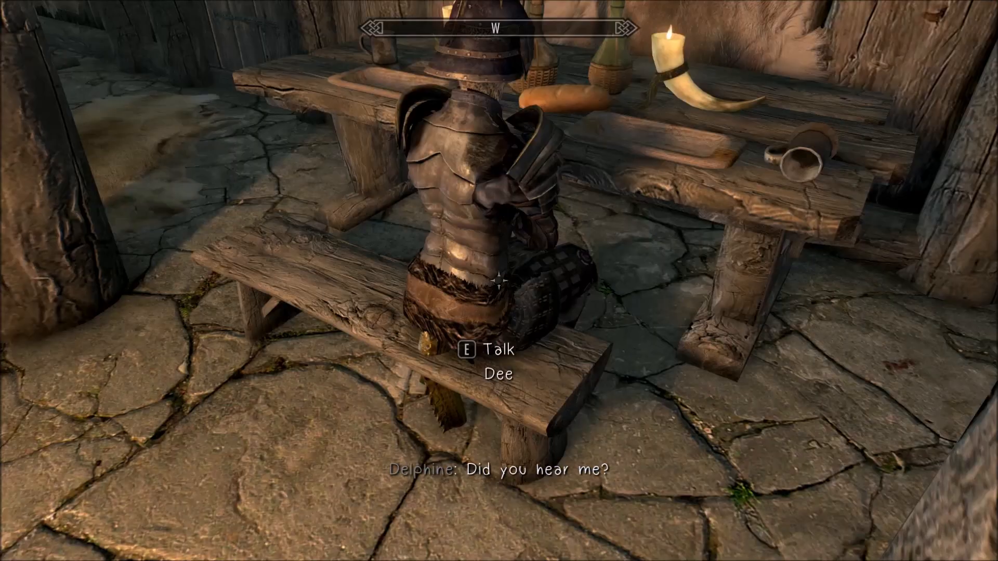
key("e")
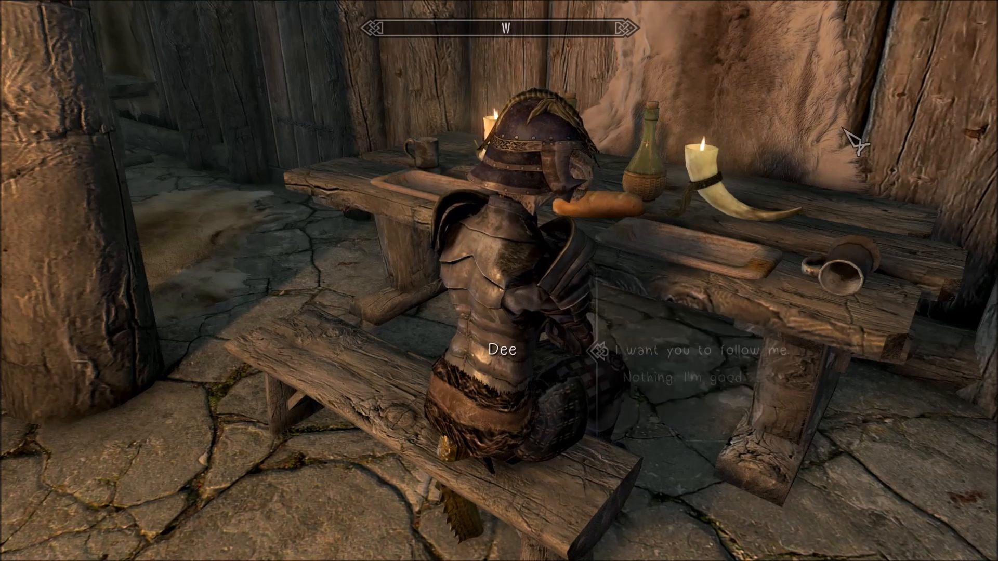
key("s")
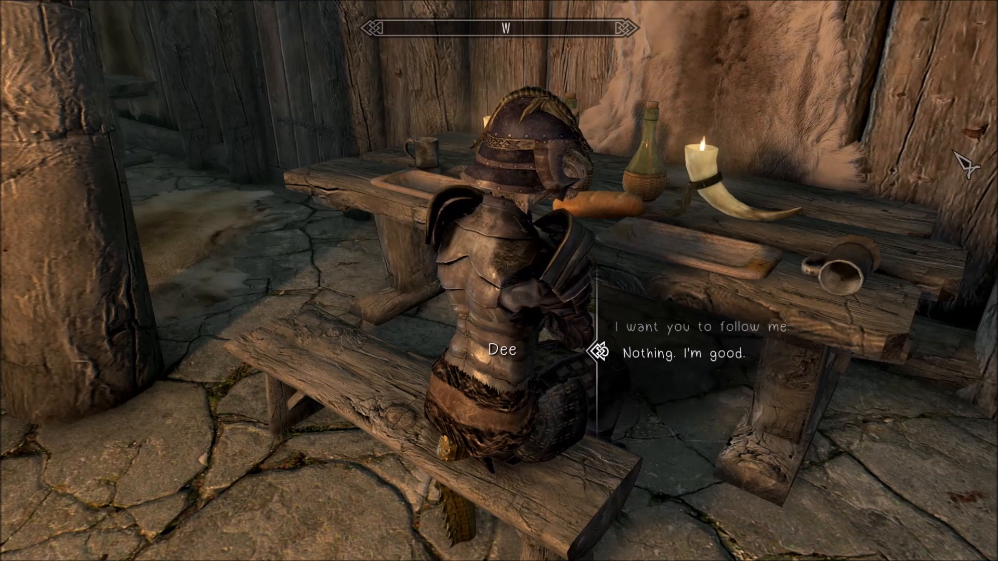
key("e")
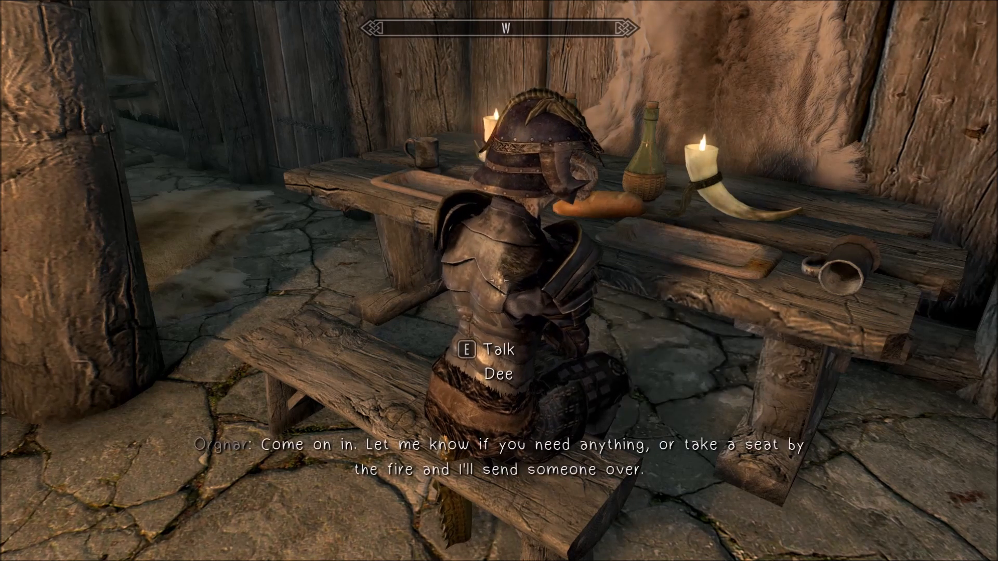
Step: Talk to Dee again, reply "Hey." and "Just saying hi.", and step back from the table
key("e")
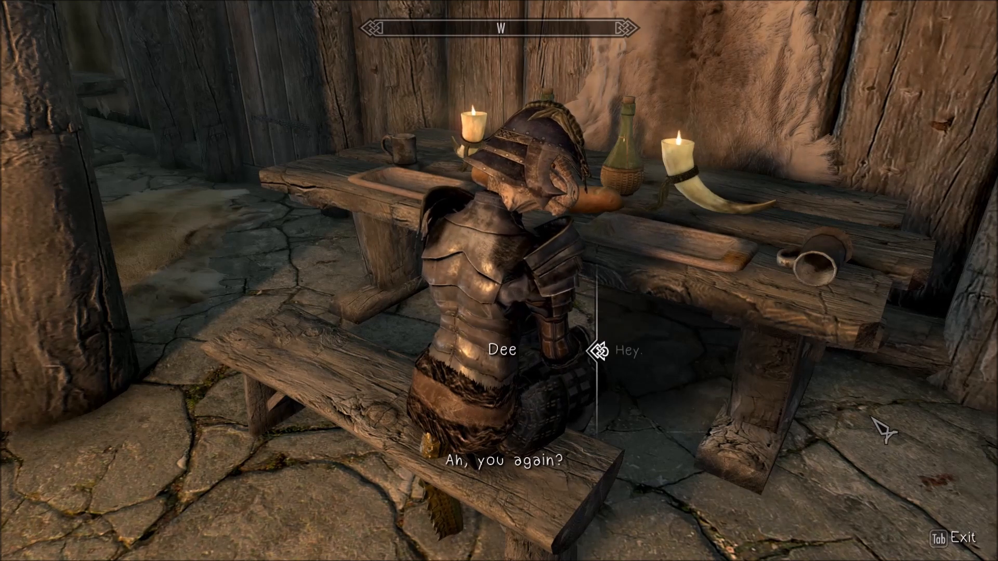
scroll(843, 428, "down", 1)
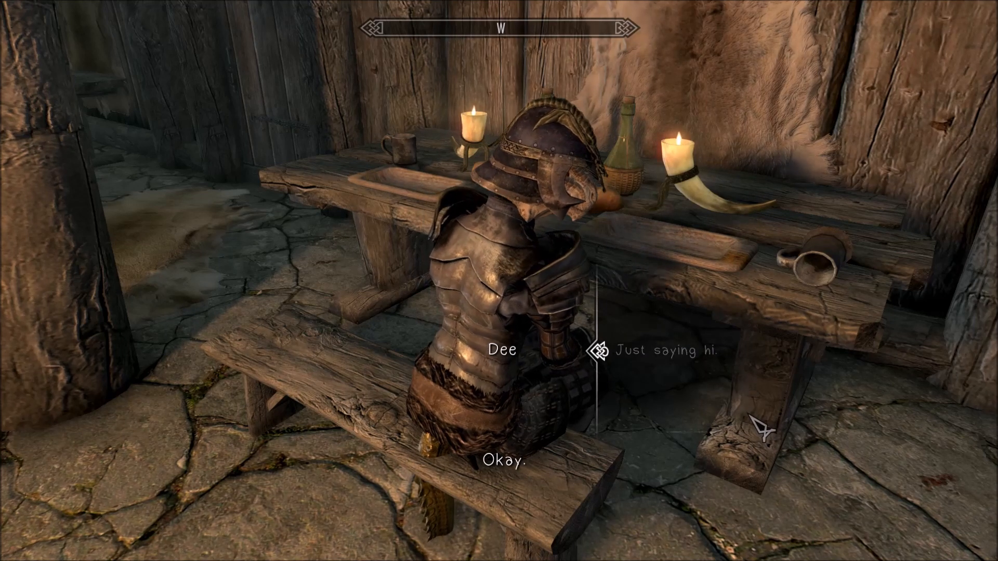
key("s")
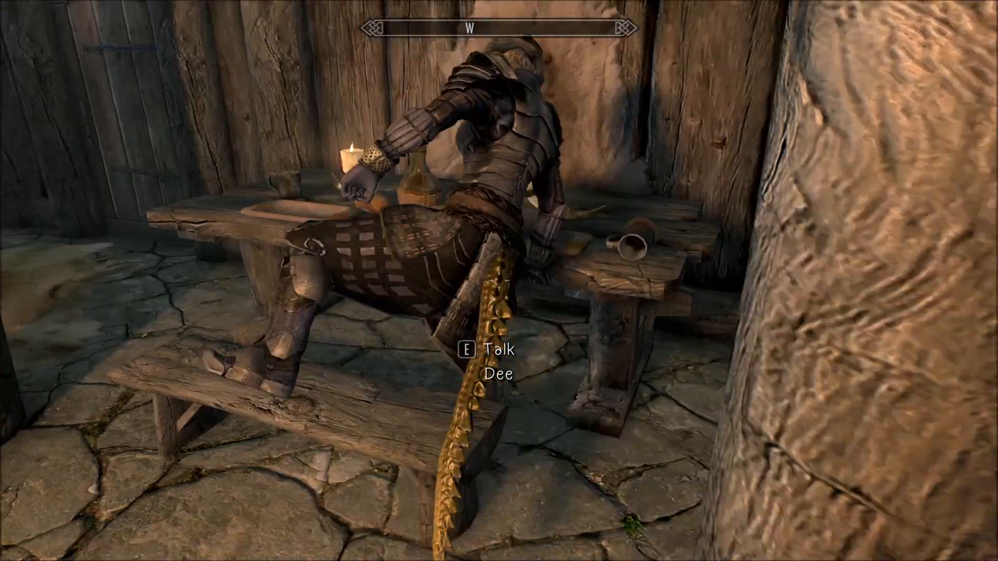
Step: Talk to Dee once more, choose "I do need your help.", and move around her to check her behavior
key("a")
key("e")
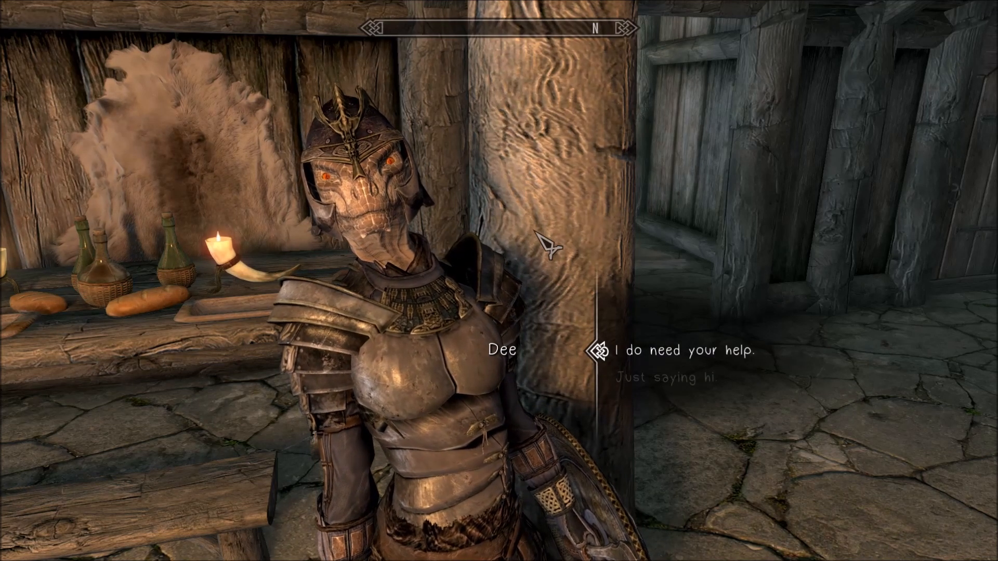
key("e")
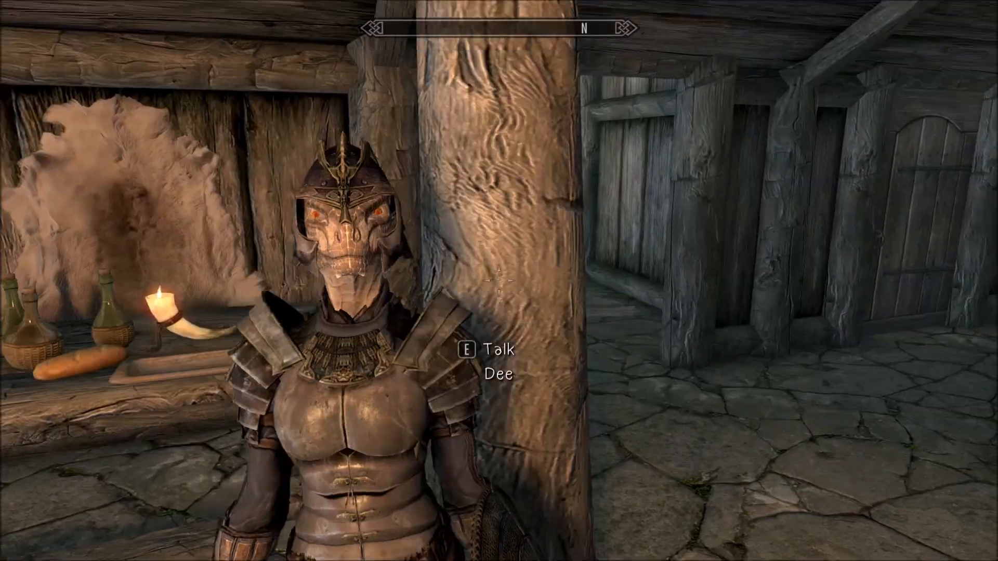
key("a")
key("s")
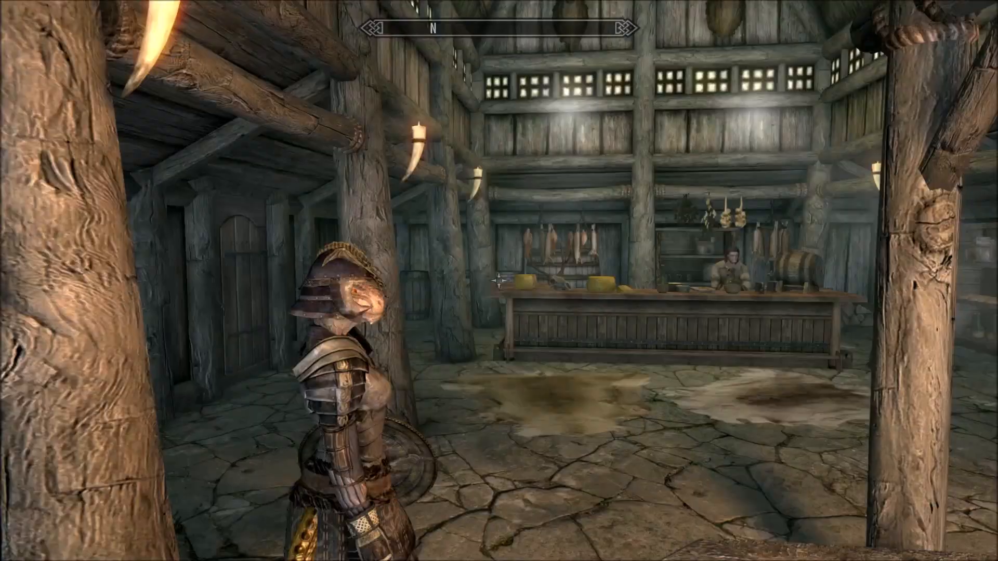
Step: Reload the quicksave to reset the conversation with Dee
key("j")
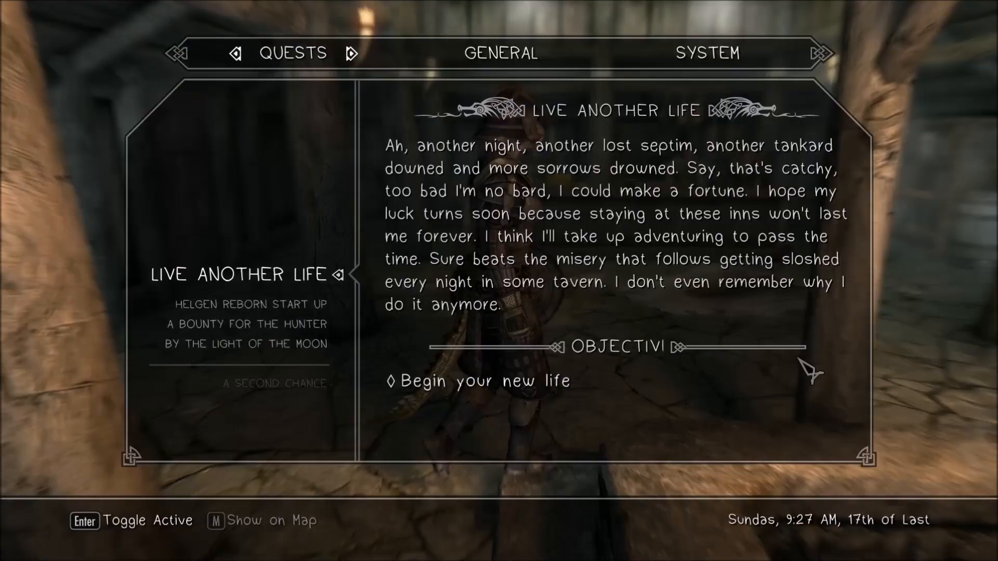
left_click(733, 54)
key("Down")
key("Down")
key("Return")
key("Return")
key("Return")
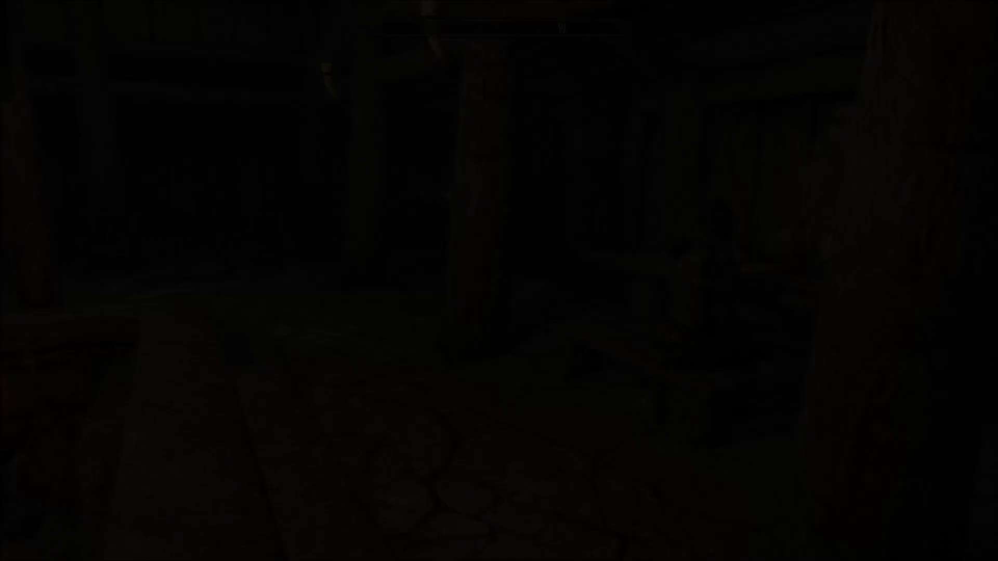
Step: Talk to Dee, test the reply "I want you to follow me", and leave the conversation
key("w")
key("e")
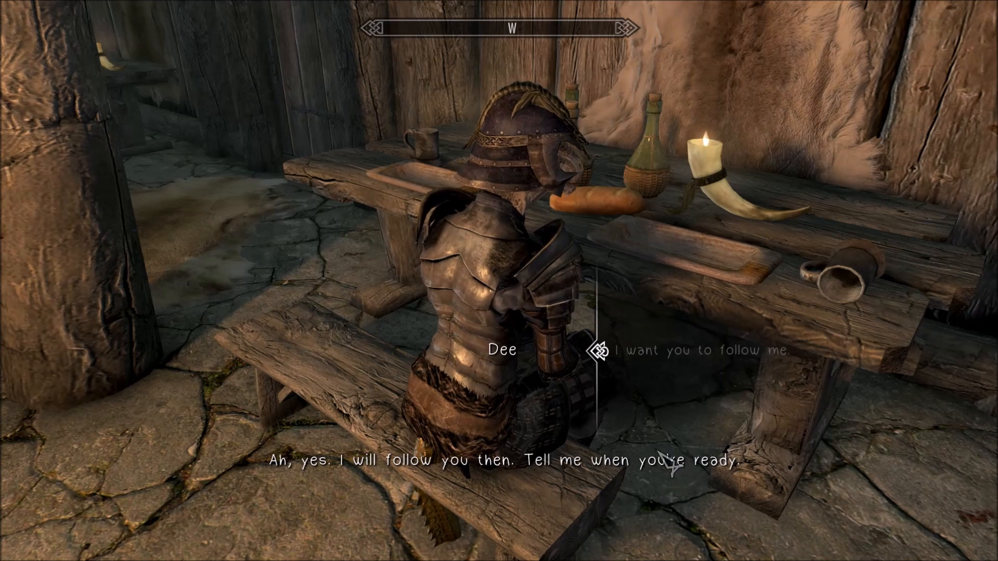
key("Tab")
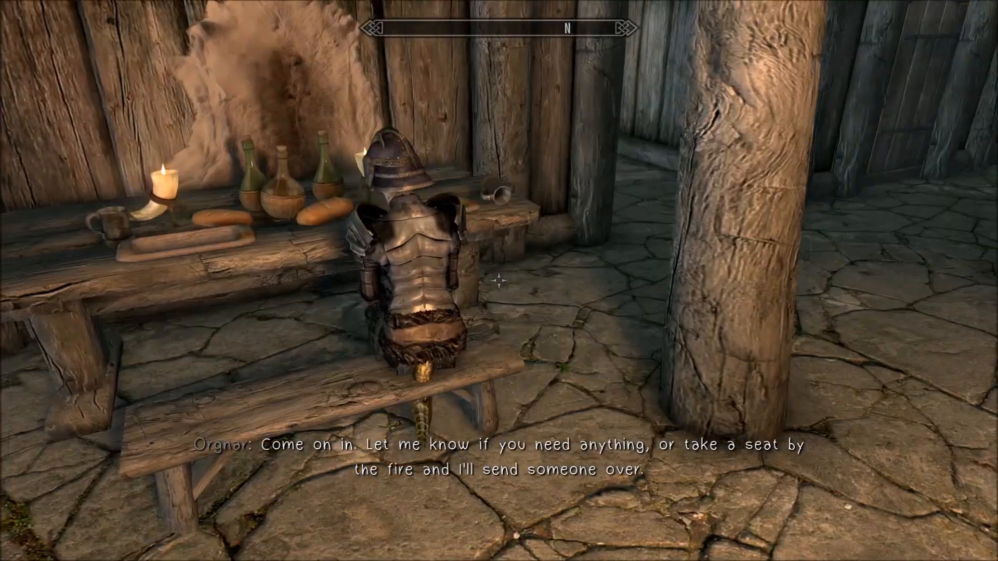
Step: Walk away from Dee past the fire pit and into the inn's small side room
key("w")
key("a")
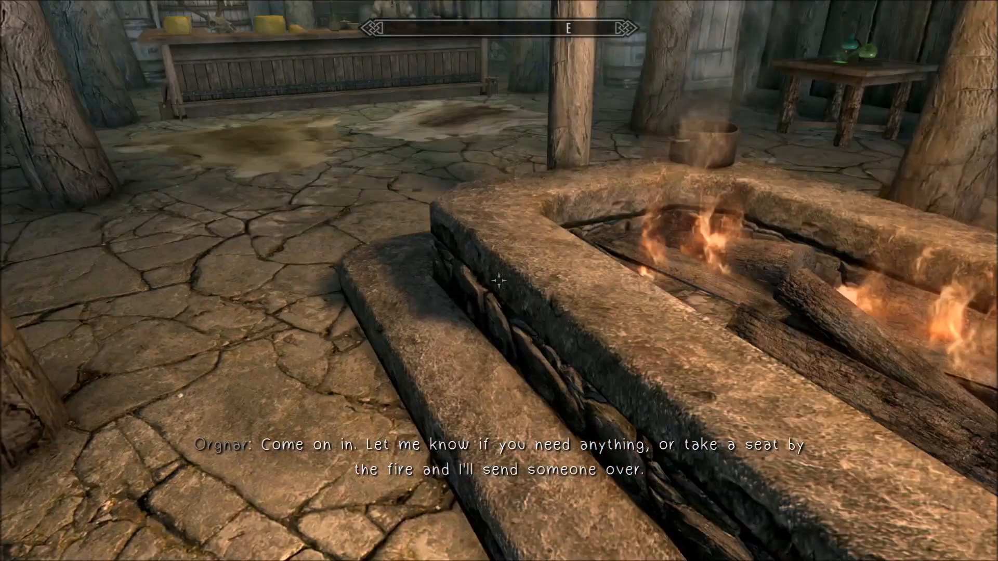
key("w")
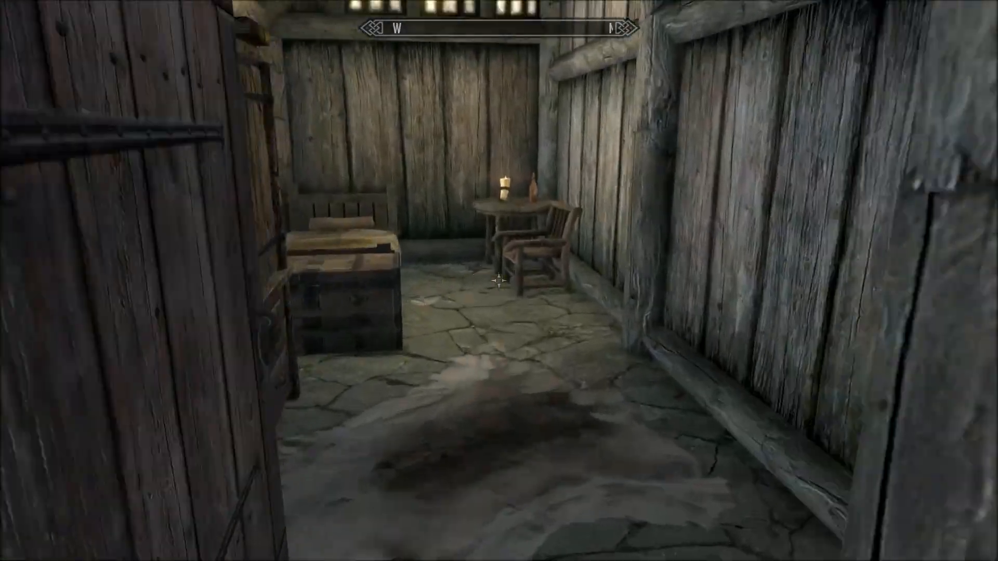
key("w")
Step: Quit the game to the desktop and confirm losing unsaved progress
key("Escape")
left_click(727, 61)
key("s")
key("s")
key("s")
key("s")
key("s")
key("s")
key("s")
key("s")
key("Return")
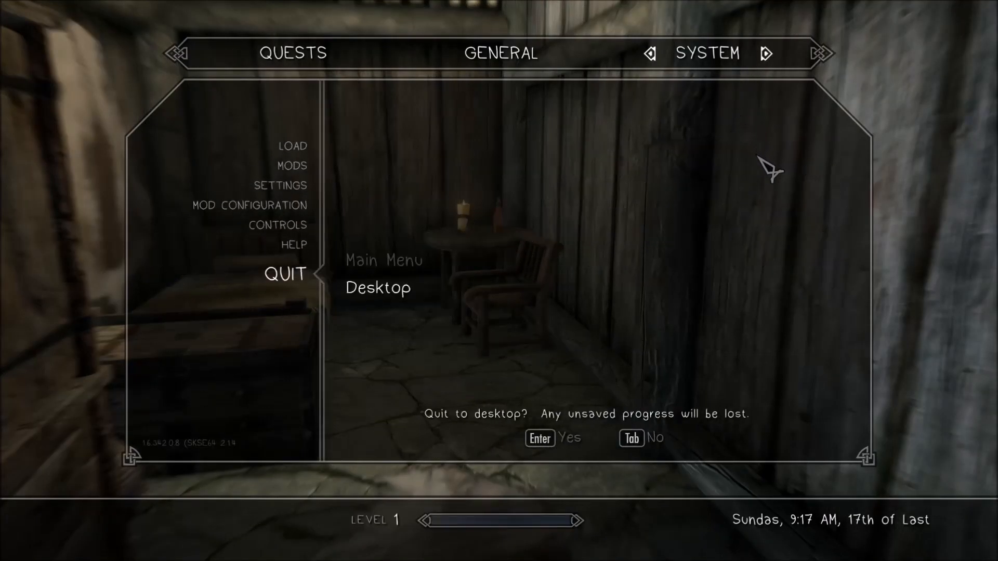
key("Return")
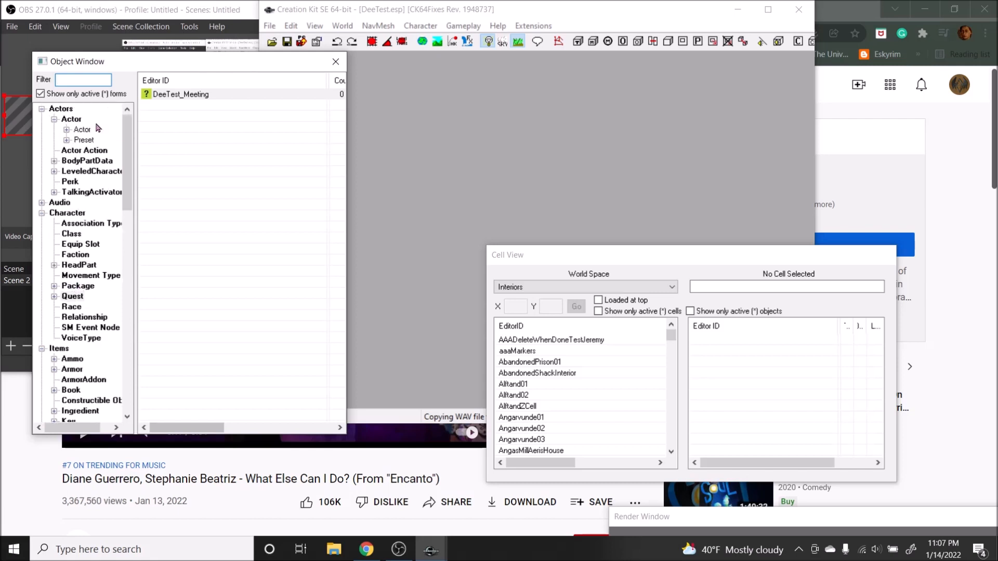
Step: In the Creation Kit, open the DeeTestActor actor record for editing
double_click(79, 127)
left_click(67, 109)
scroll(83, 233, "up", 1)
left_click(70, 121)
double_click(172, 95)
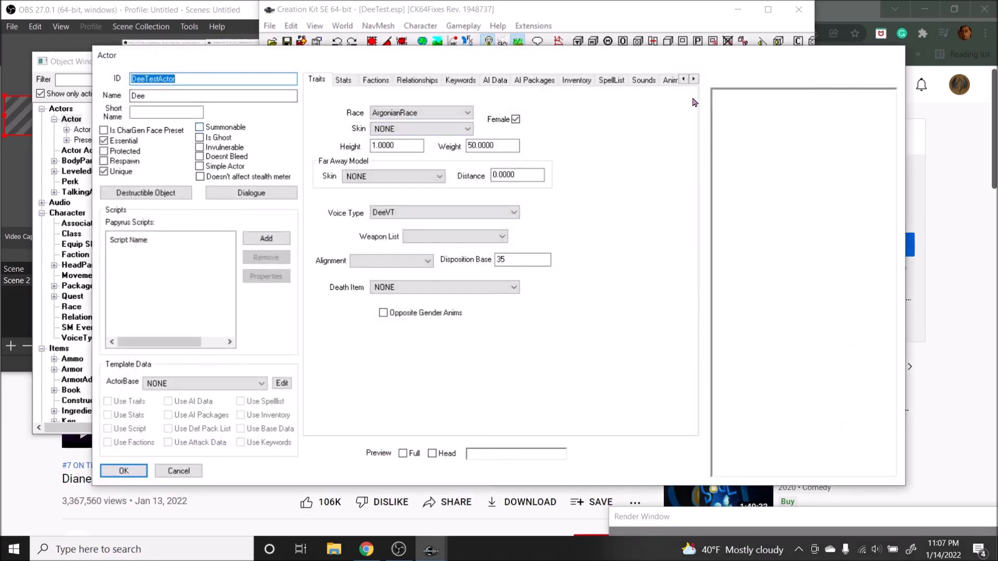
Step: Show the actor's animation list with the full-body preview and play 1HM_AttackPowerLeft.hkx
left_click(694, 80)
left_click(694, 79)
left_click(695, 80)
left_click(695, 80)
left_click(694, 79)
left_click(694, 79)
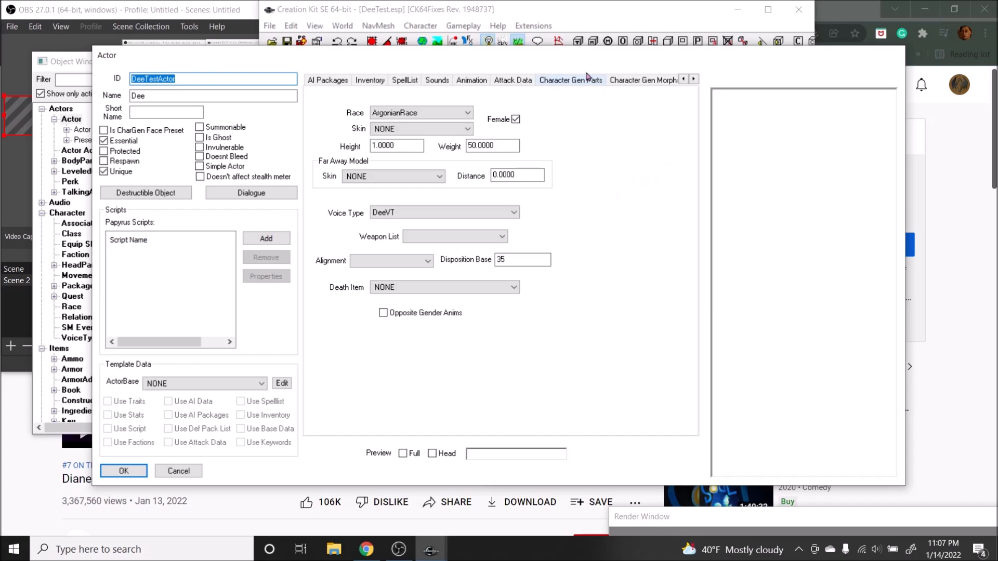
left_click(472, 81)
left_click(410, 454)
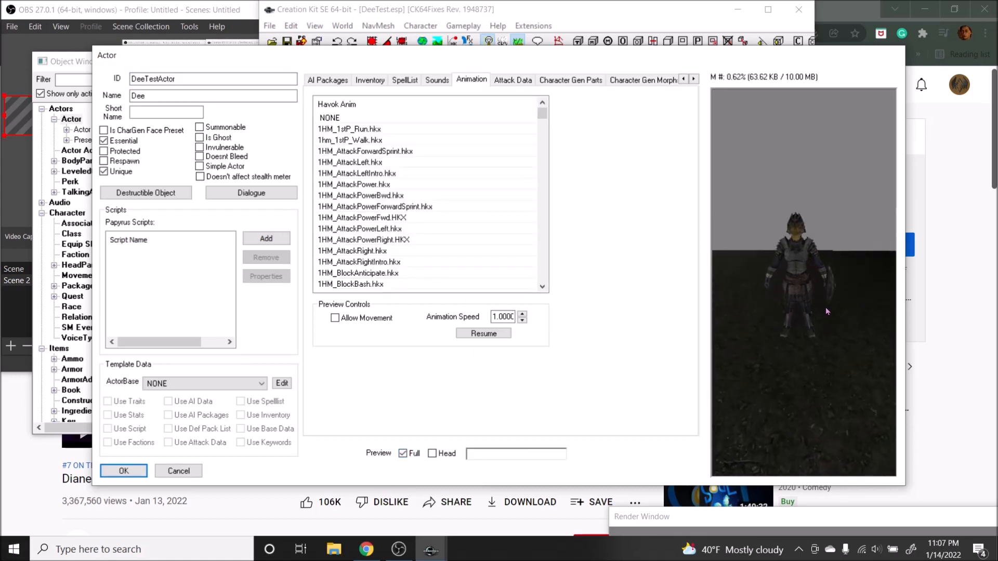
left_click(436, 229)
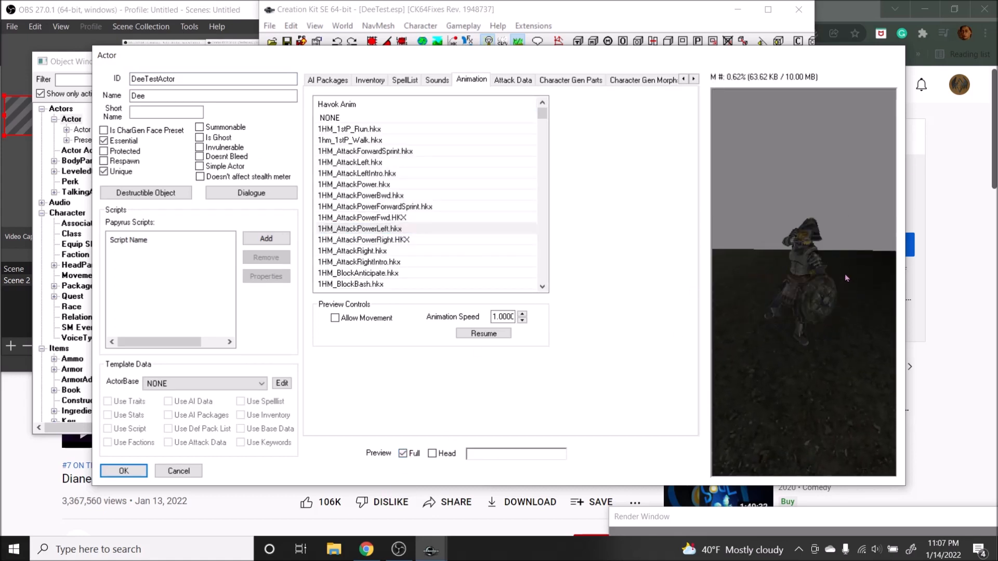
Step: Browse the one-handed and two-handed animations and preview 2HM_Idle.HKX on the actor
scroll(411, 234, "down", 15)
scroll(398, 263, "down", 12)
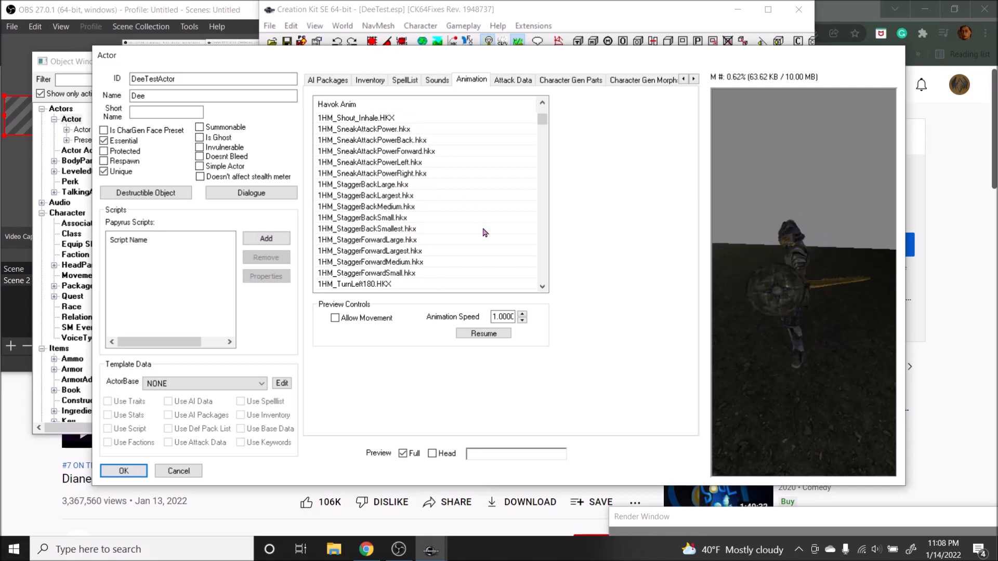
scroll(383, 160, "down", 1)
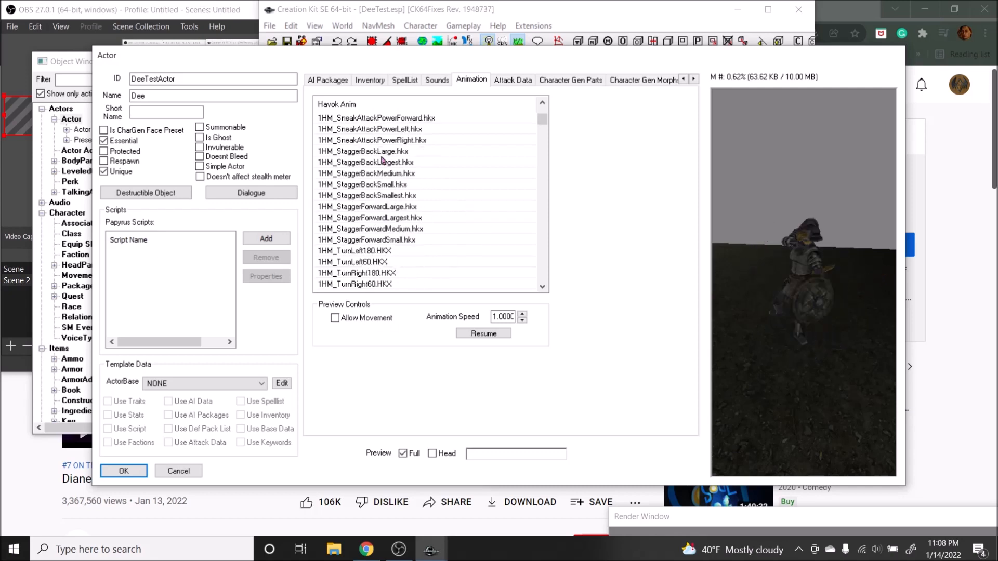
scroll(380, 208, "down", 10)
scroll(393, 239, "down", 6)
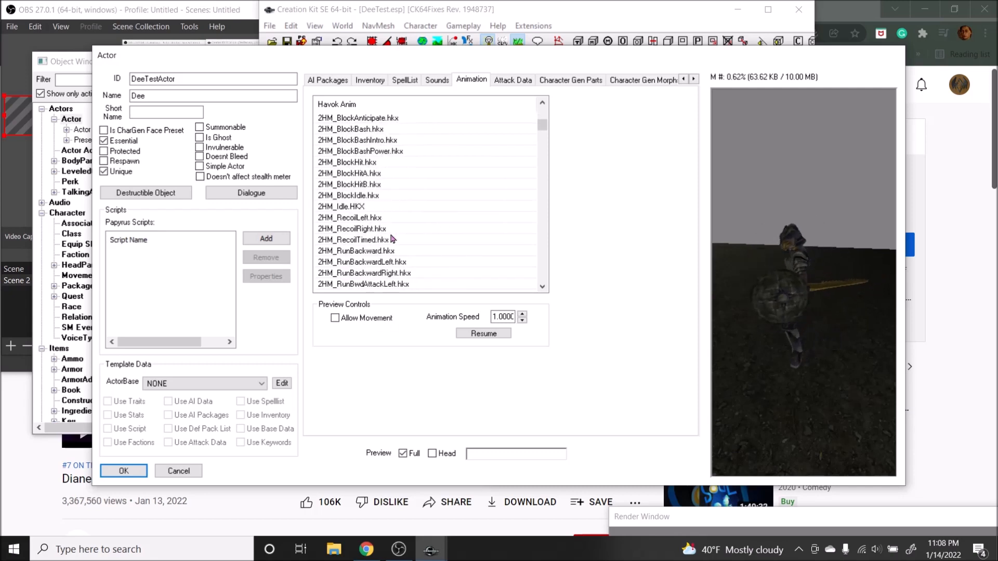
left_click(366, 207)
scroll(473, 197, "down", 10)
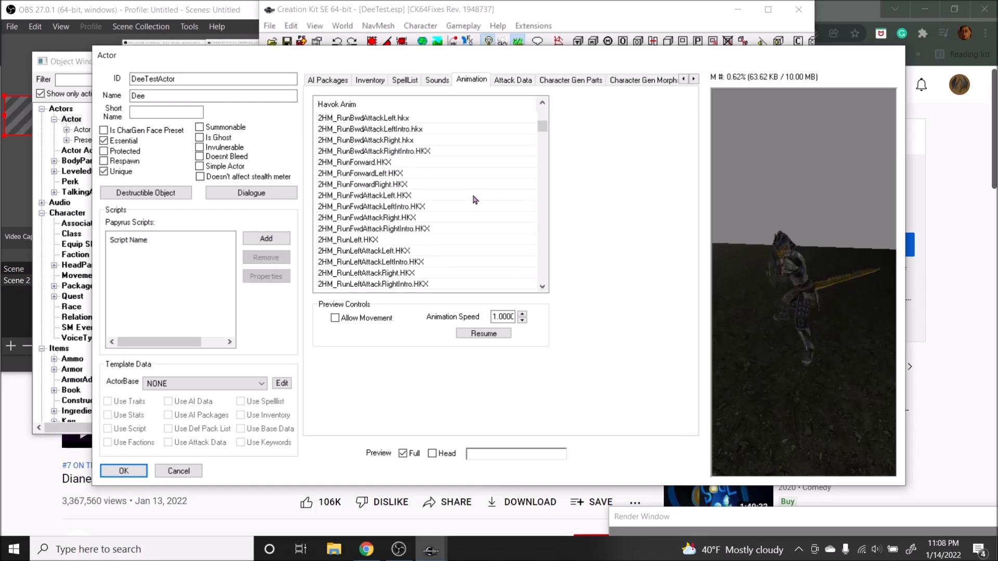
Step: Find the idle animations and preview IdleBook_PagesTurn.hkx on the actor
left_click_drag(542, 134, 540, 175)
scroll(450, 205, "down", 15)
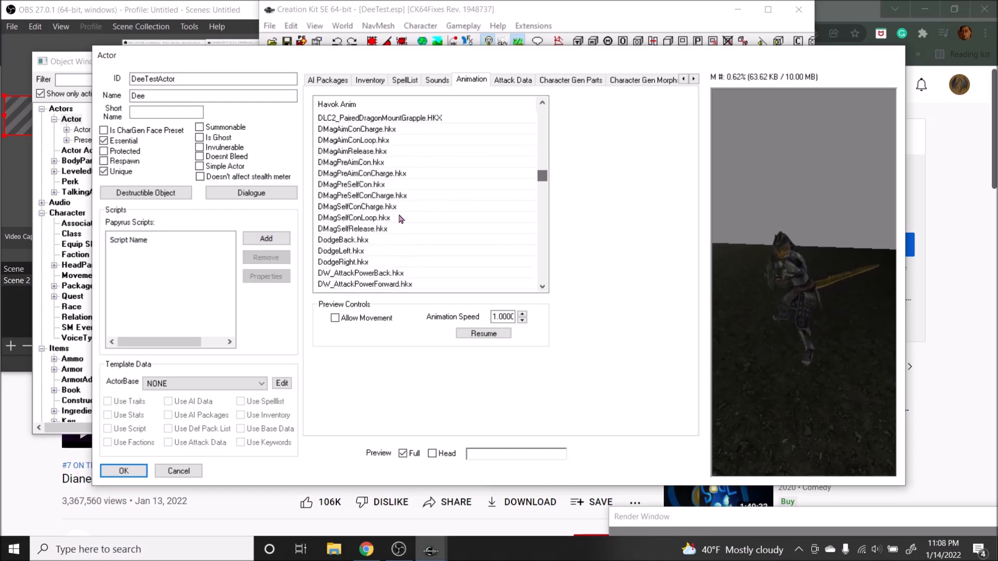
scroll(408, 252, "down", 5)
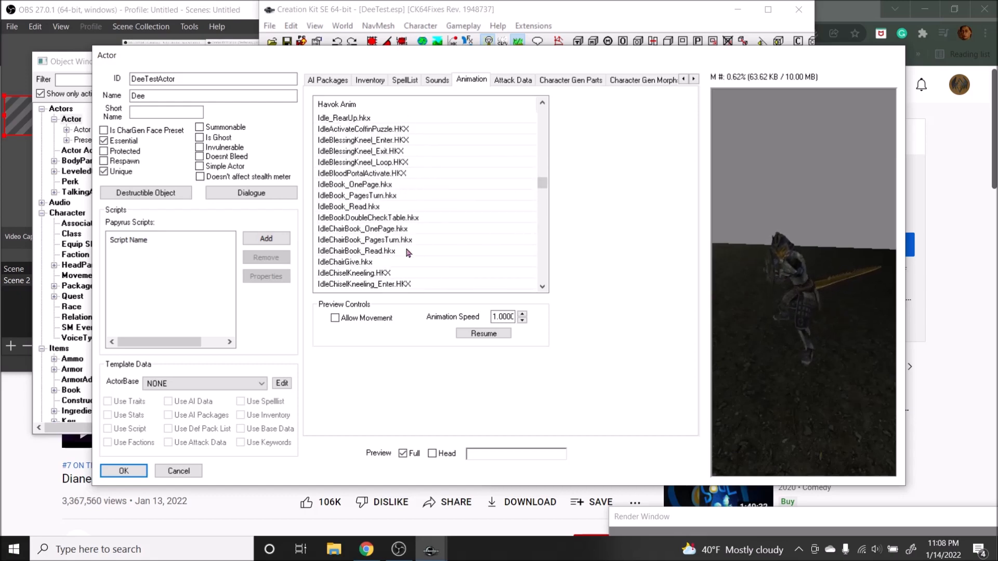
left_click(350, 197)
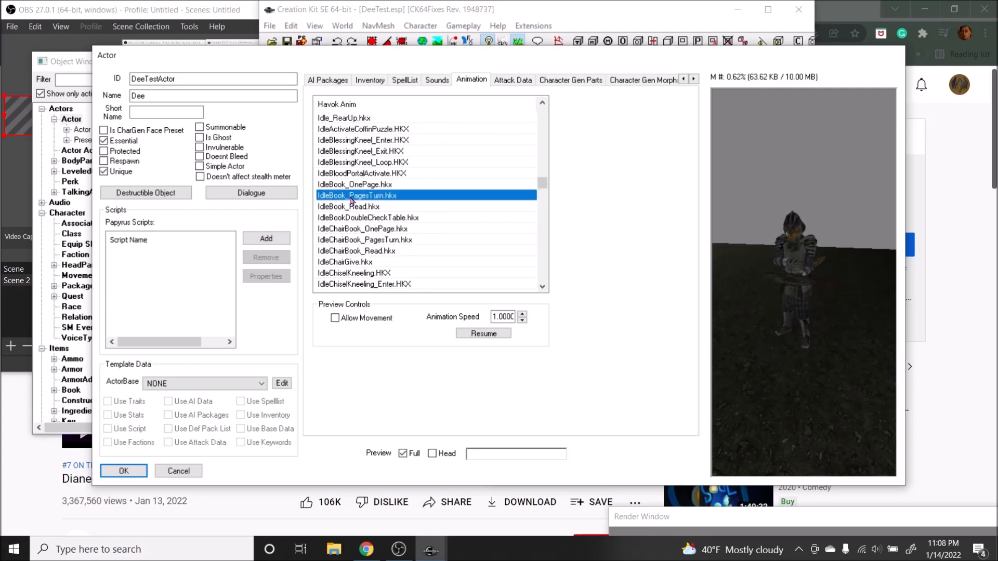
Step: Preview the IdleChairGive.hkx, IdleChiselKneeling.HKX and IdleChairBook_Read.hkx animations on the actor
left_click(355, 264)
scroll(356, 264, "down", 3)
left_click(371, 174)
left_click(370, 153)
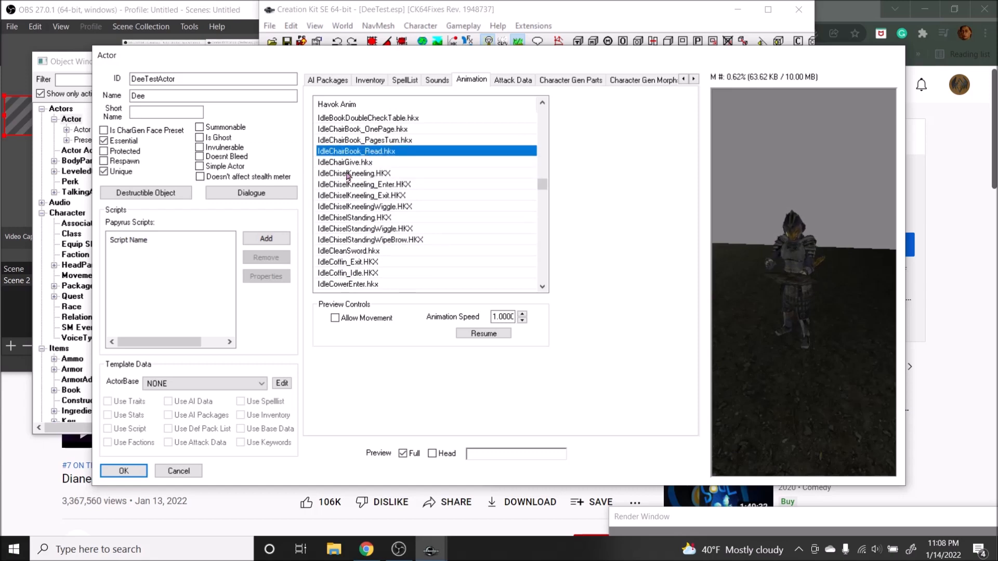
Step: Preview the IdleChiselKneeling.HKX, IdleChiselStandingWipeBrow.HKX and IdleCleanSword.hkx animations on the actor
left_click(383, 175)
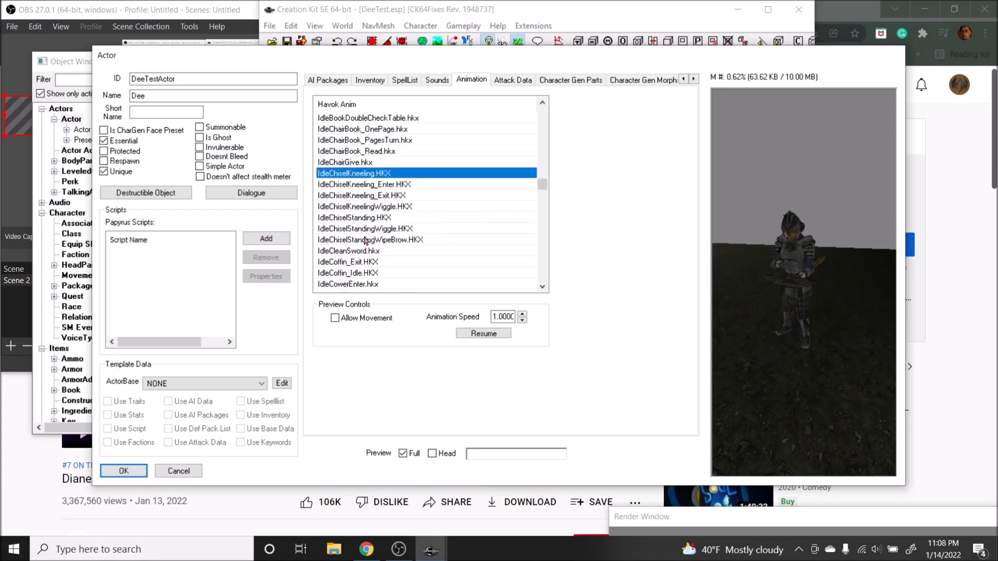
left_click(365, 240)
left_click(367, 250)
left_click(770, 274)
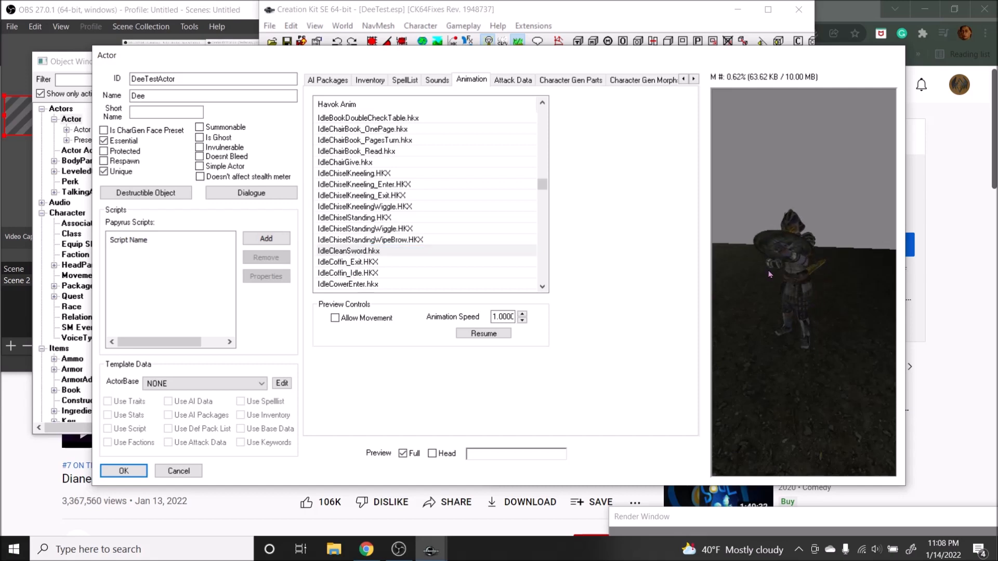
Step: Preview the IdleCoffin_Idle.HKX, IdleCowerIdle.hkx and IdleDrunk.hkx animations on the actor
scroll(338, 240, "down", 1)
left_click(355, 240)
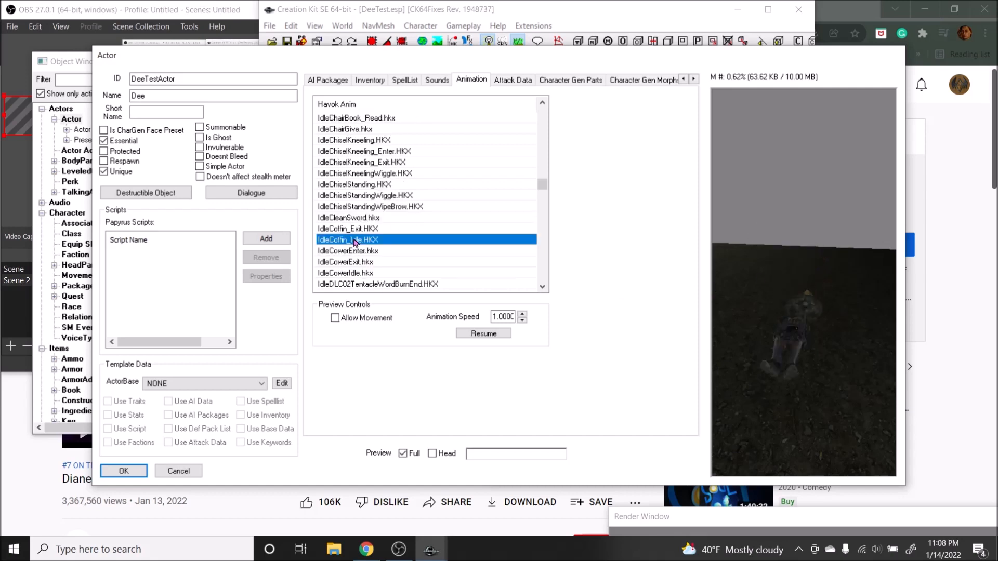
left_click(353, 272)
scroll(359, 250, "down", 4)
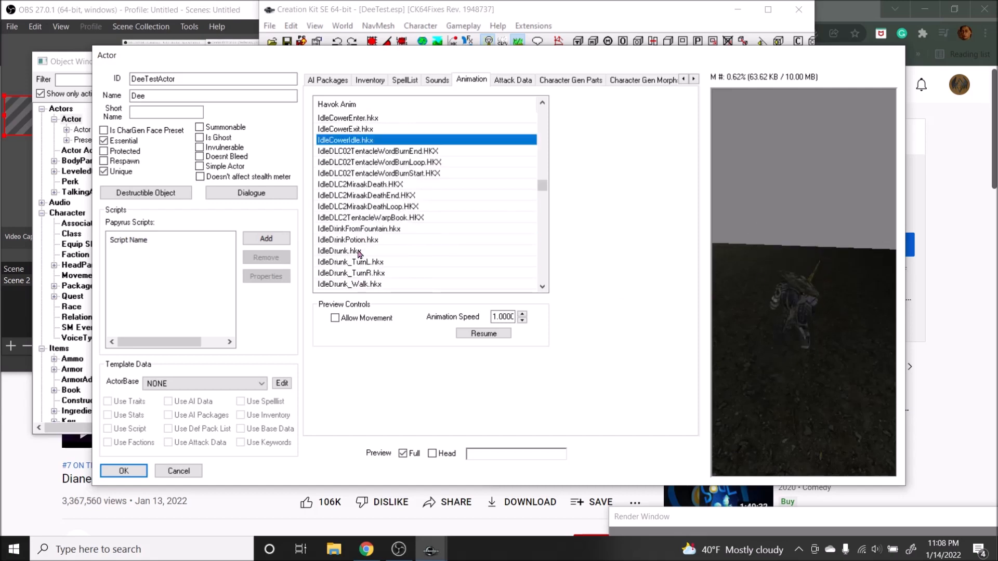
left_click(359, 251)
Step: Preview the IdleGive.hkx animation on the actor and inspect it from another angle
scroll(400, 185, "down", 2)
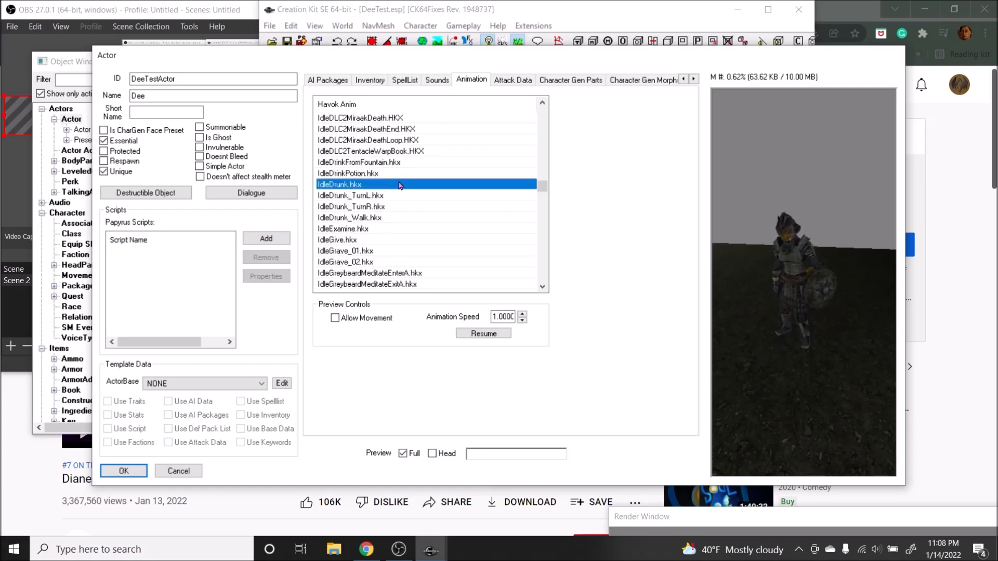
left_click(369, 239)
left_click_drag(805, 268, 571, 340)
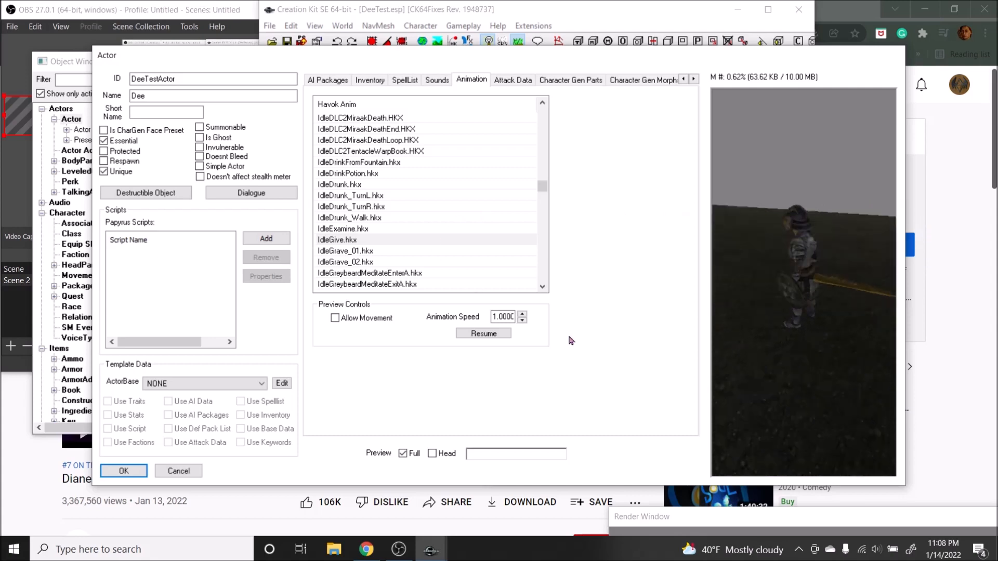
Step: Preview further idle animations, including IdleKneelIdle.hkx and IdleLaugh.hkx, and close the DeeTestActor window without applying changes
scroll(370, 215, "down", 1)
left_click(370, 217)
scroll(364, 239, "down", 4)
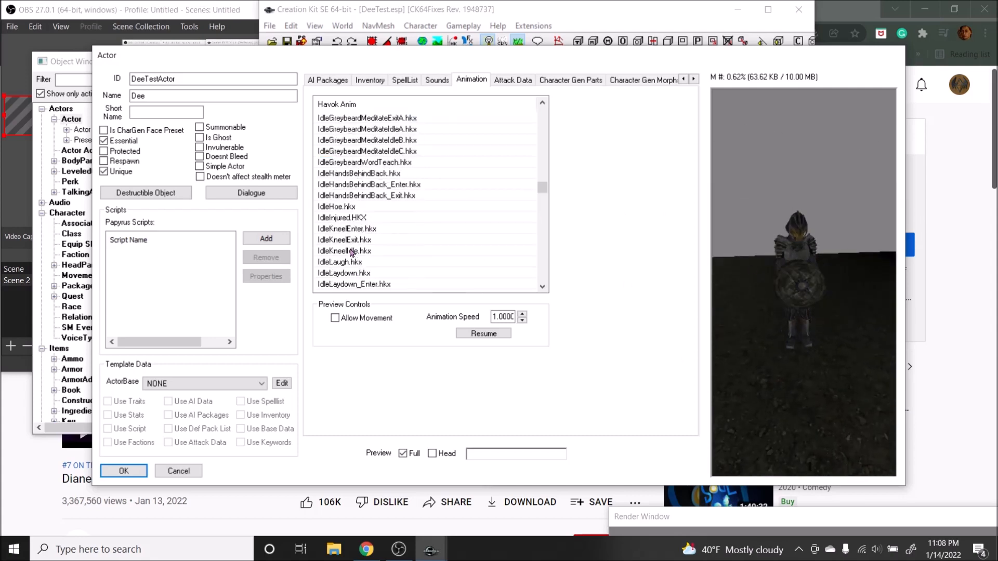
left_click(352, 251)
left_click(345, 262)
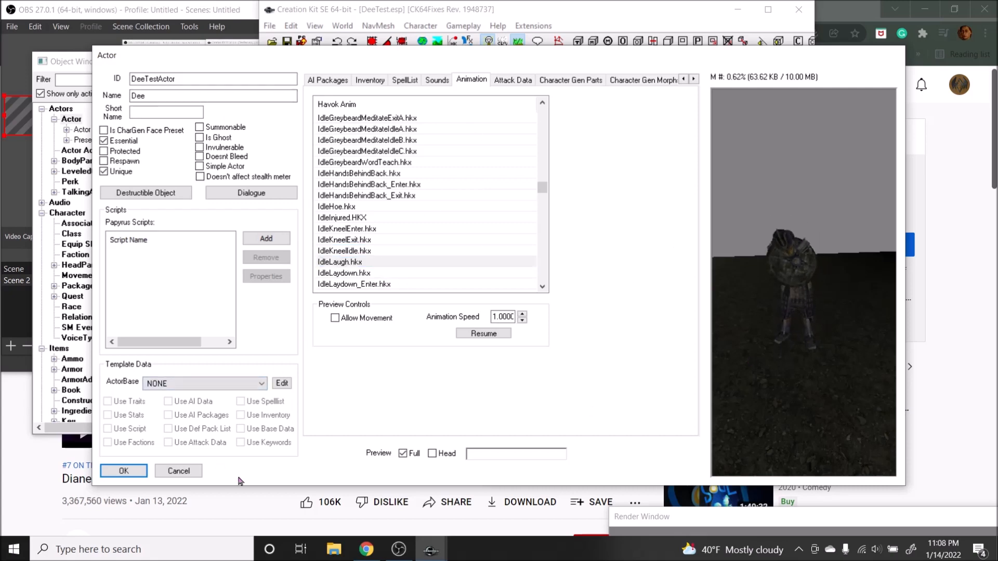
left_click(179, 471)
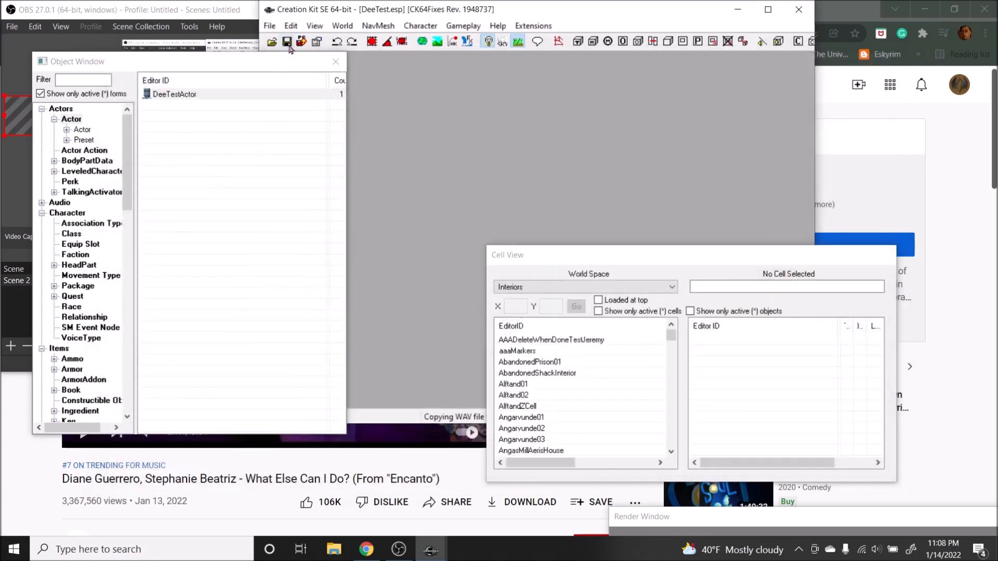